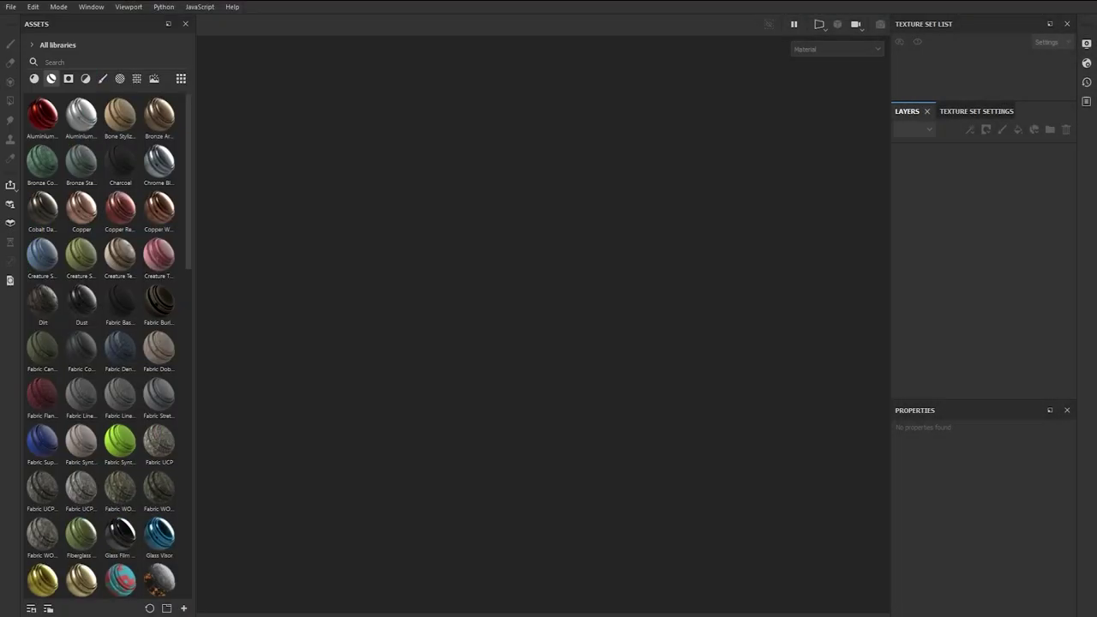
- Create a new project from the maincrystal_low.fbx mesh with a document resolution of 2048
{"action": "left_click_drag", "start_coordinate": [644, 343], "coordinate": [551, 322]}
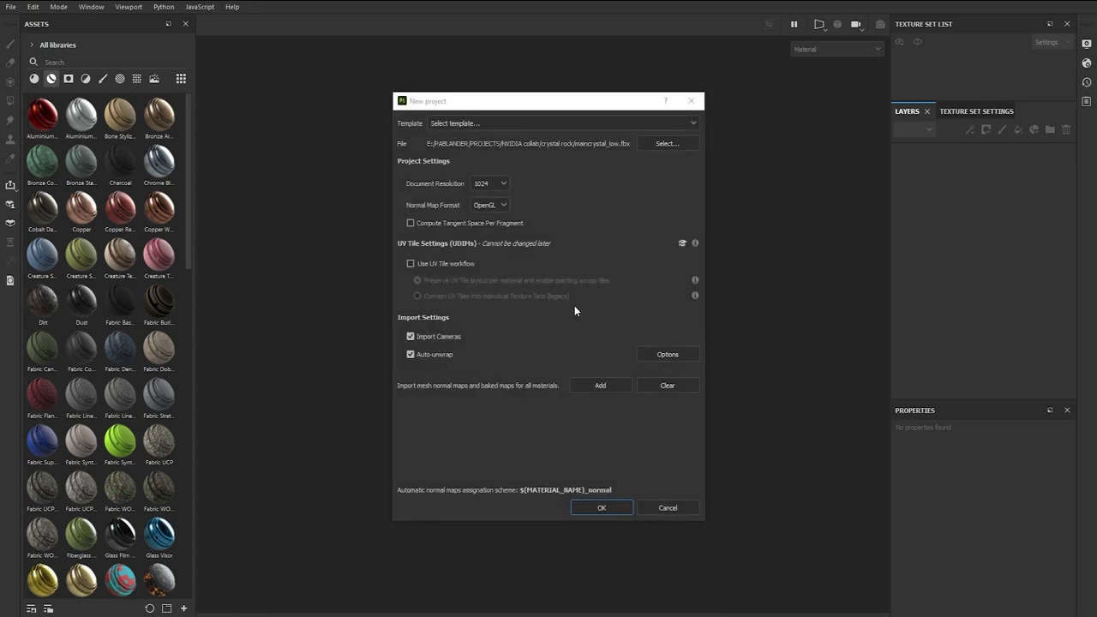
{"action": "left_click", "coordinate": [498, 185]}
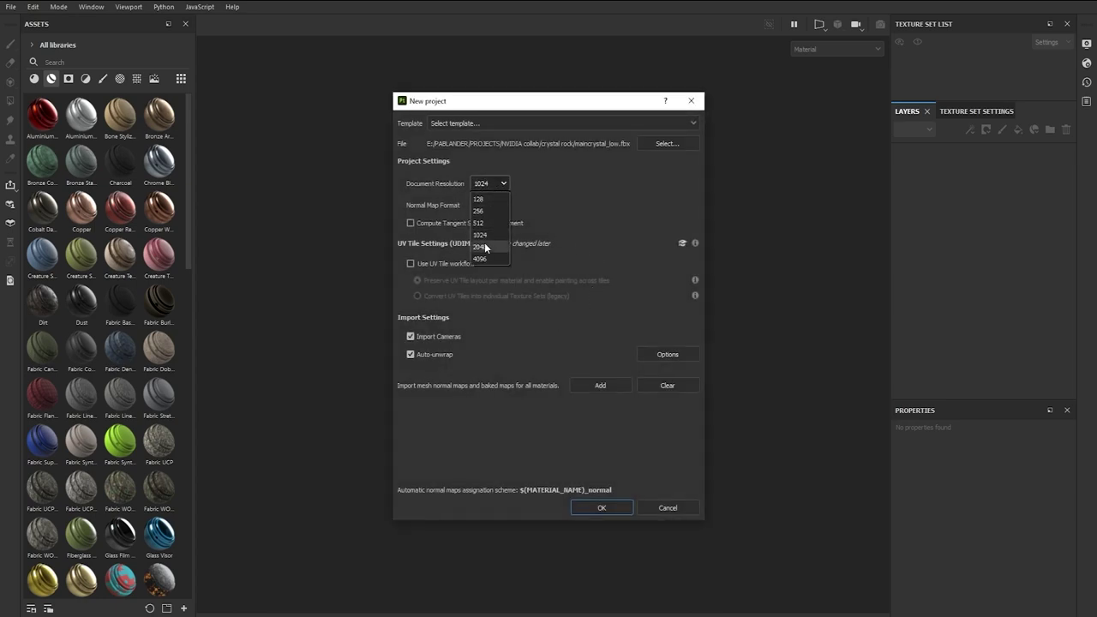
{"action": "left_click", "coordinate": [603, 508]}
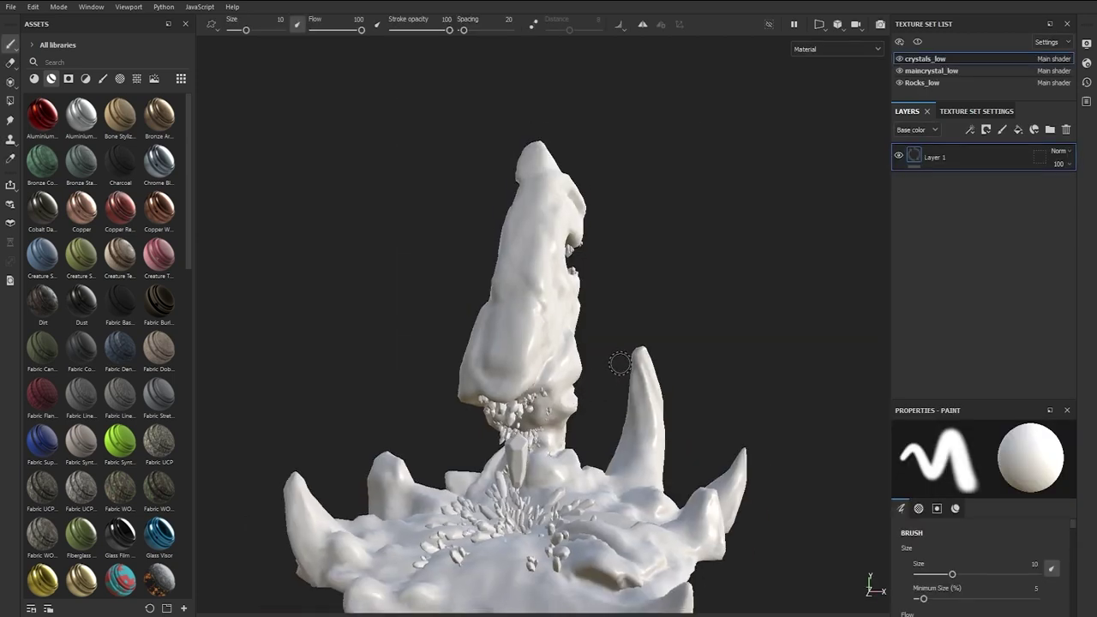
- Open the mesh map baking settings and exclude every map except Normal from the bake
{"action": "scroll", "coordinate": [613, 372], "scroll_direction": "down", "scroll_amount": 1}
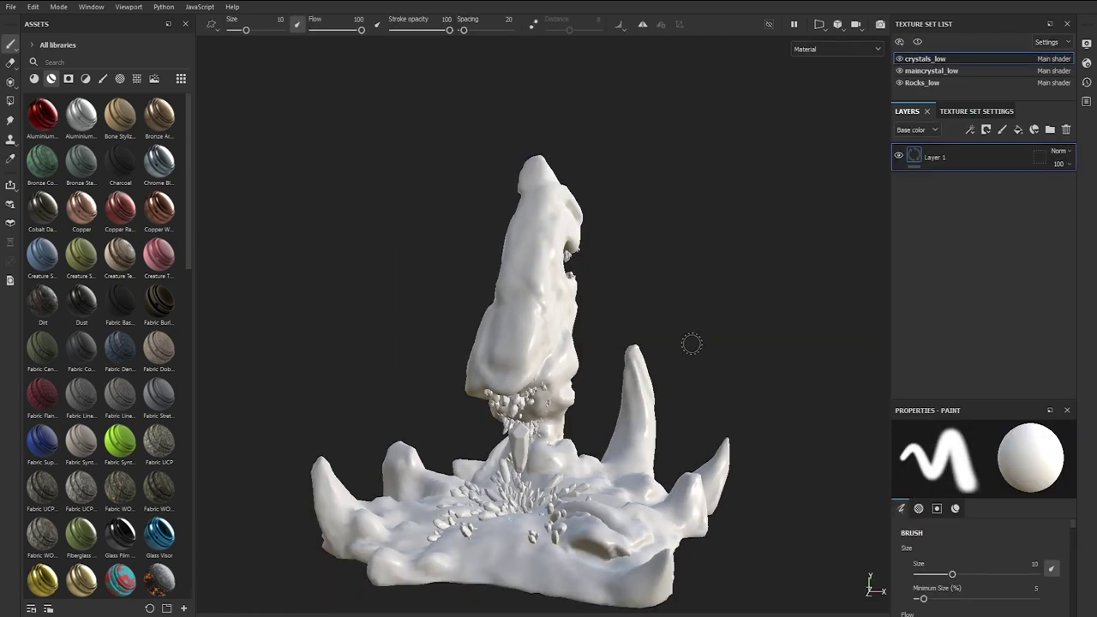
{"action": "left_click_drag", "start_coordinate": [688, 346], "coordinate": [682, 271], "text": "alt"}
{"action": "right_click_drag", "start_coordinate": [683, 271], "coordinate": [637, 271], "text": "shift"}
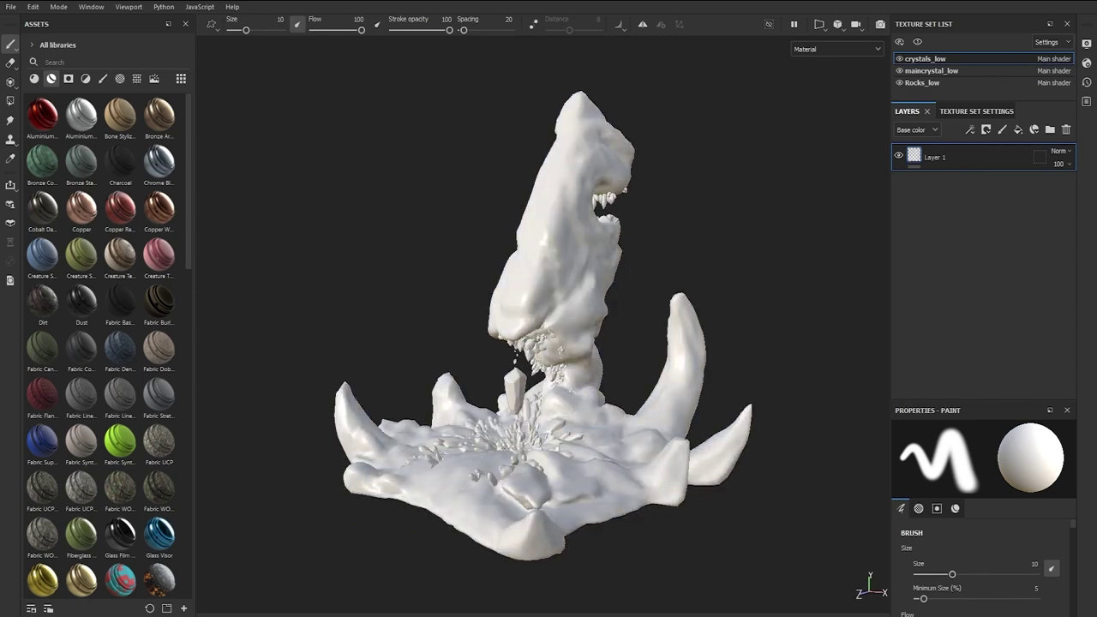
{"action": "left_click", "coordinate": [974, 111]}
{"action": "scroll", "coordinate": [986, 257], "scroll_direction": "down", "scroll_amount": 5}
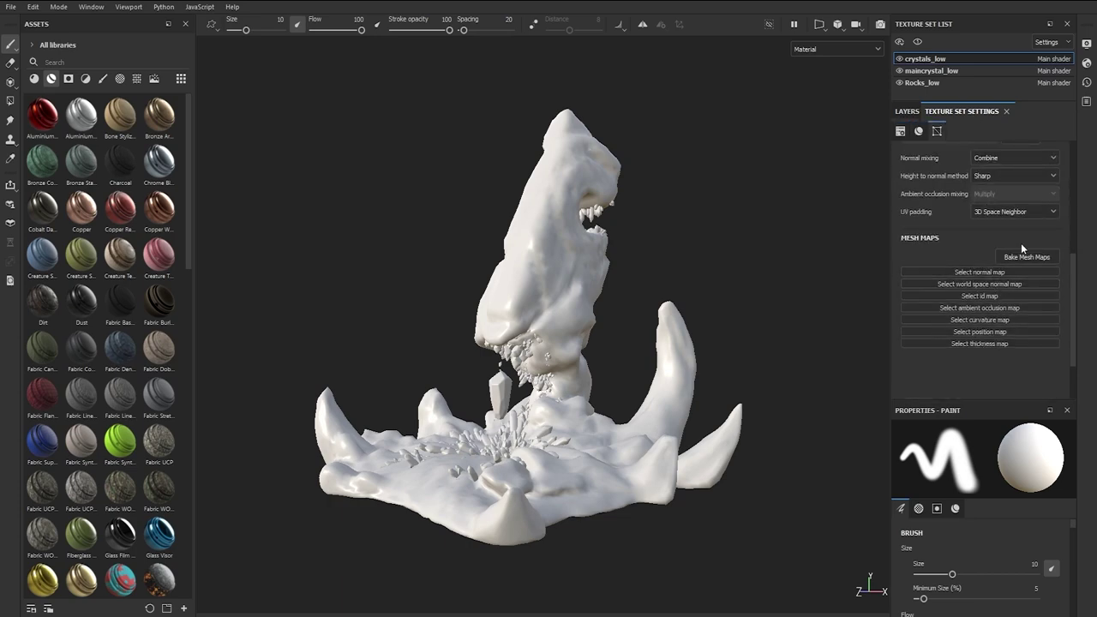
{"action": "left_click", "coordinate": [1029, 259]}
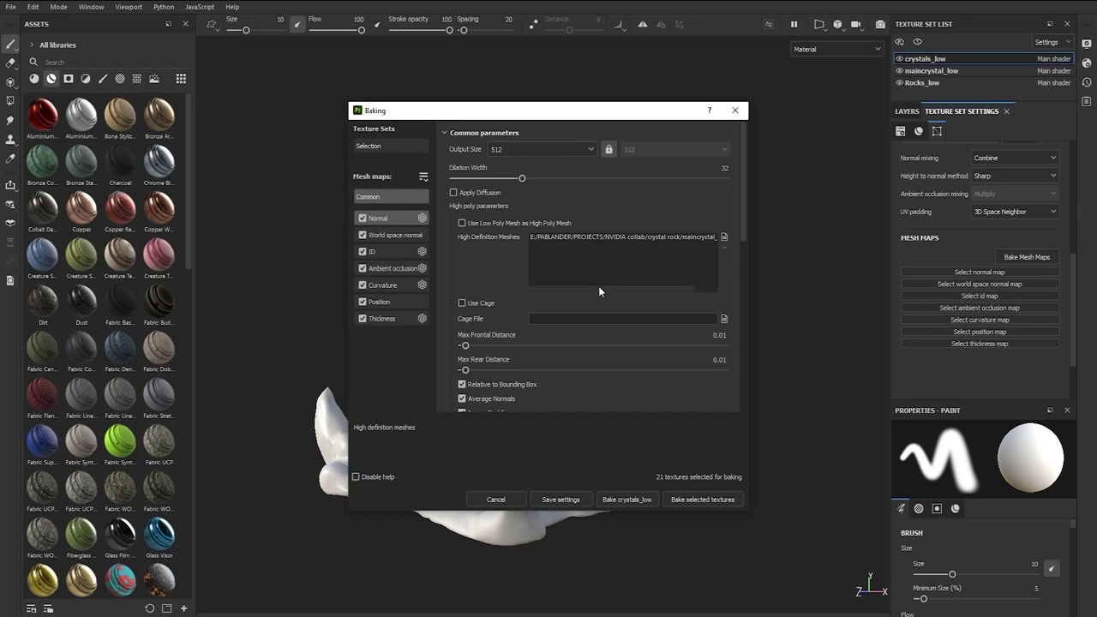
{"action": "scroll", "coordinate": [588, 262], "scroll_direction": "down", "scroll_amount": 3}
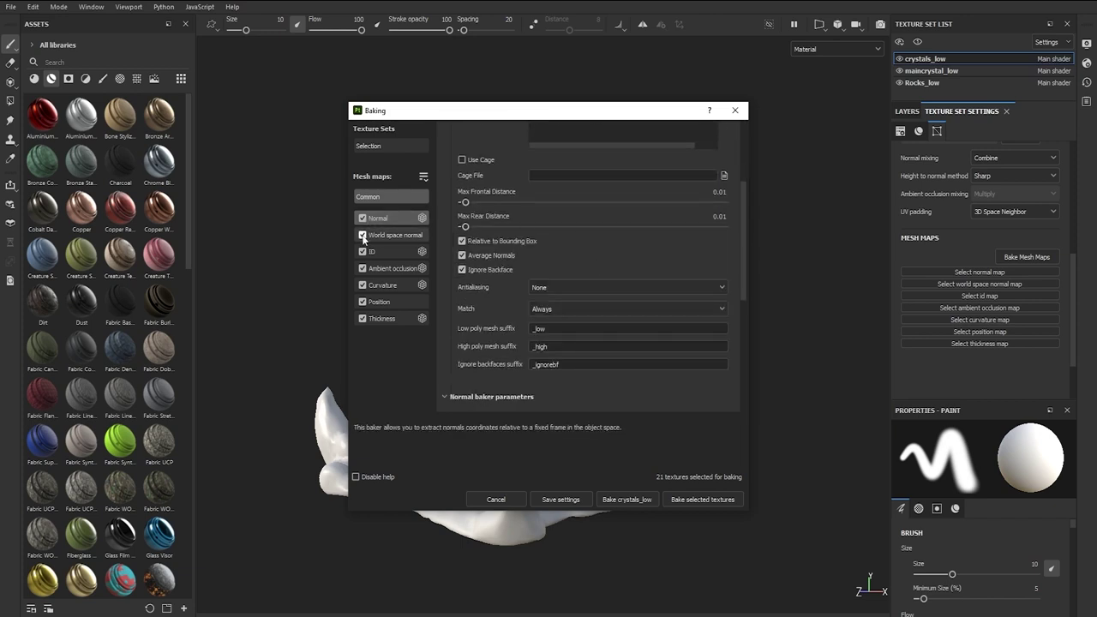
{"action": "left_click_drag", "start_coordinate": [363, 236], "coordinate": [363, 319]}
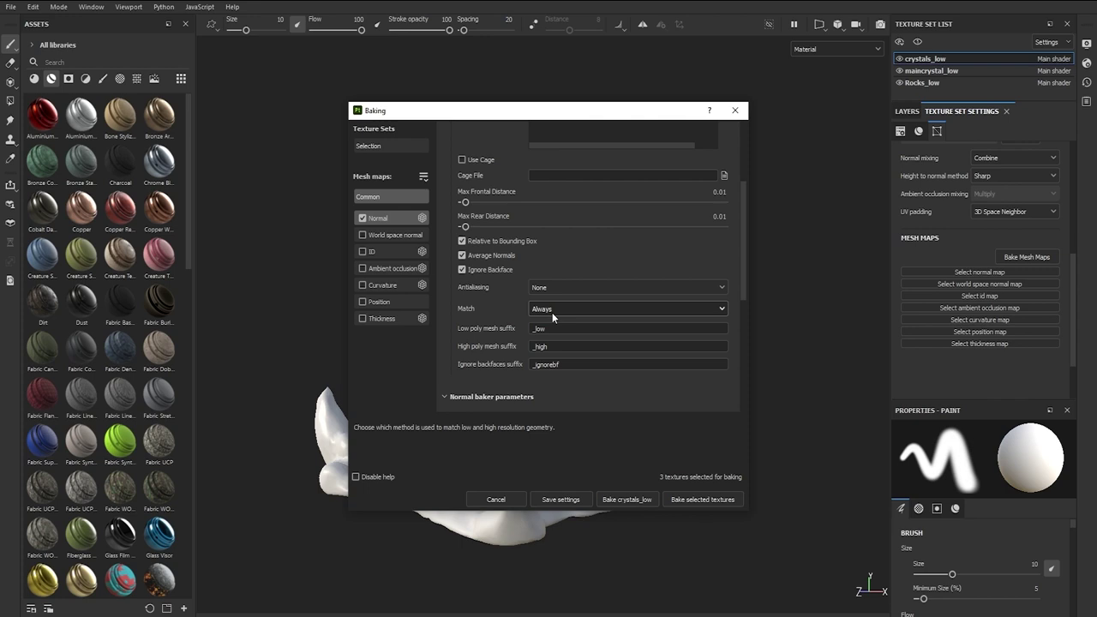
- Match high and low poly geometry by mesh name and bake the normal maps for all texture sets
{"action": "left_click", "coordinate": [570, 309]}
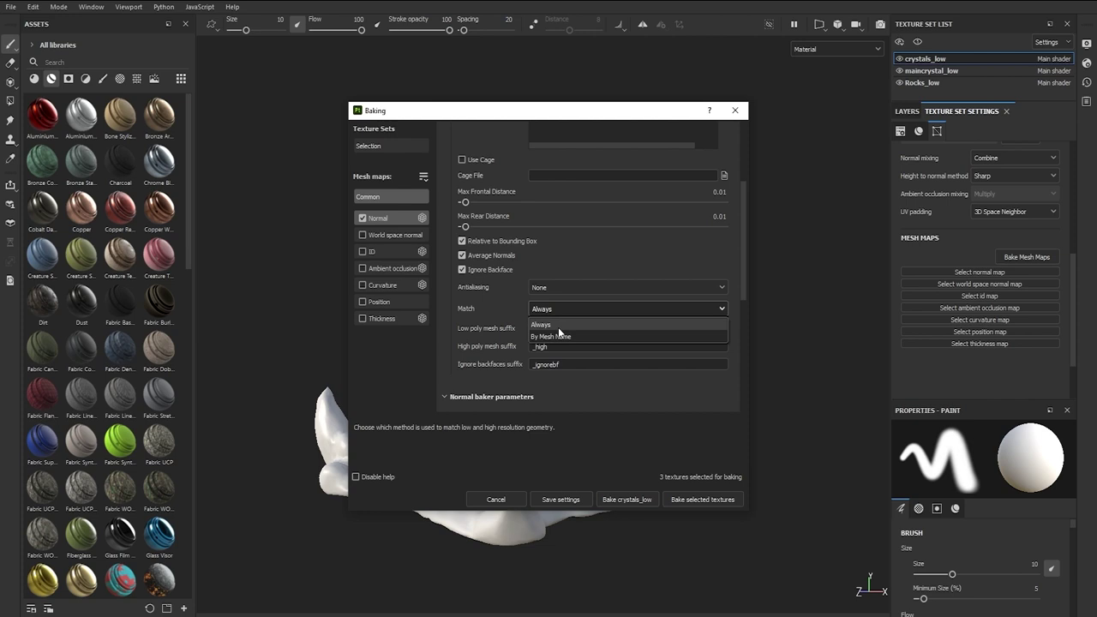
{"action": "left_click", "coordinate": [557, 337]}
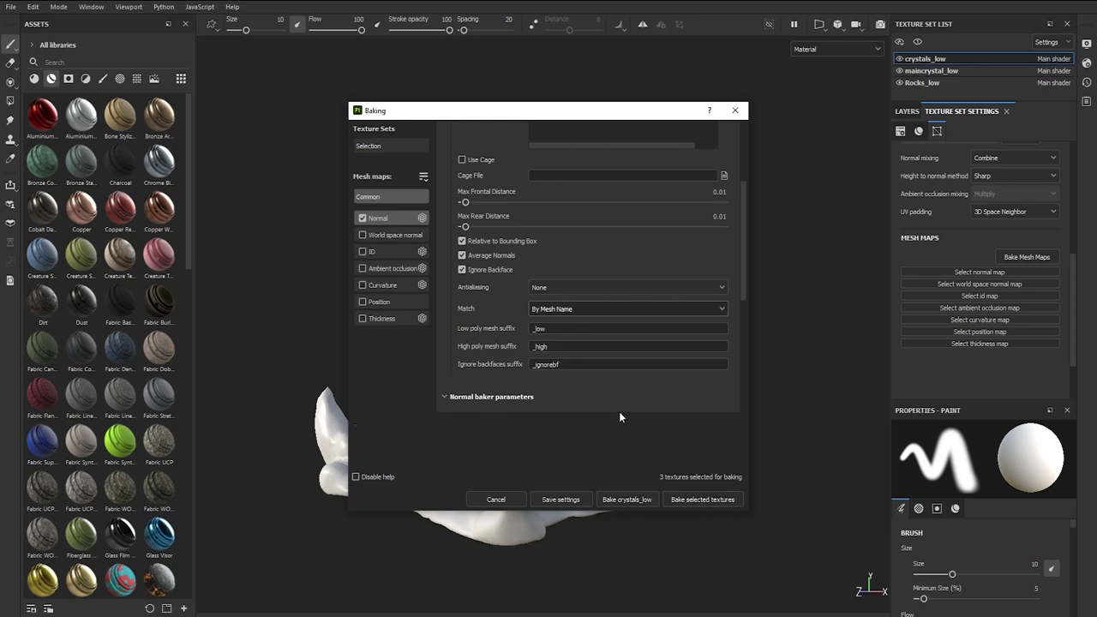
{"action": "left_click", "coordinate": [690, 497]}
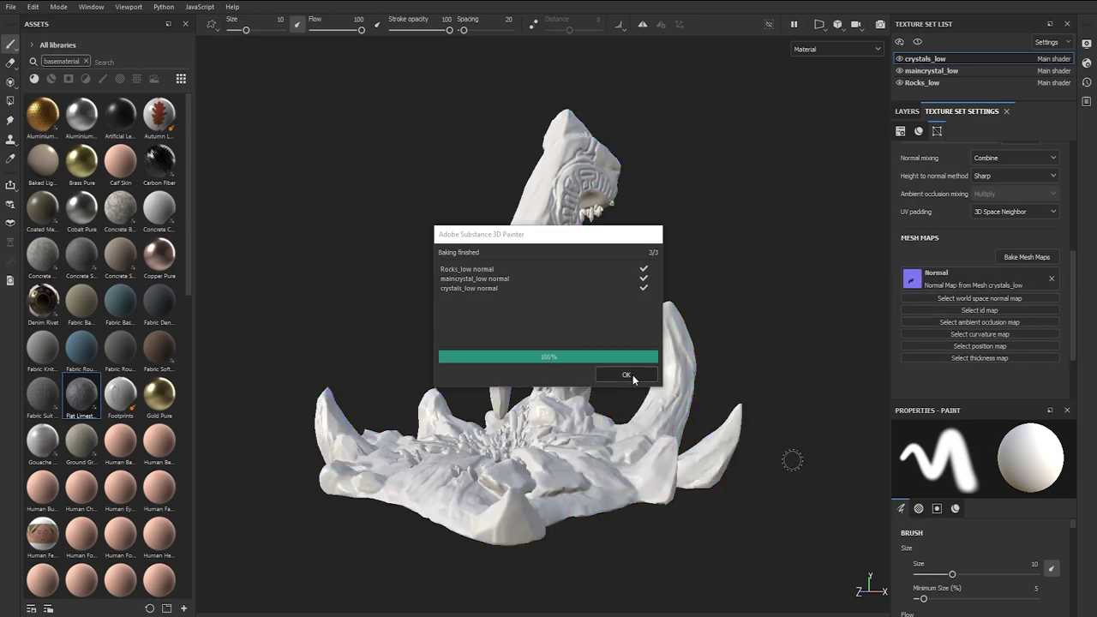
{"action": "left_click", "coordinate": [627, 375]}
- Inspect the baked normal detail on the rock, the small crystals and the carved pillar from several angles
{"action": "left_click_drag", "start_coordinate": [502, 386], "coordinate": [644, 336], "text": "alt"}
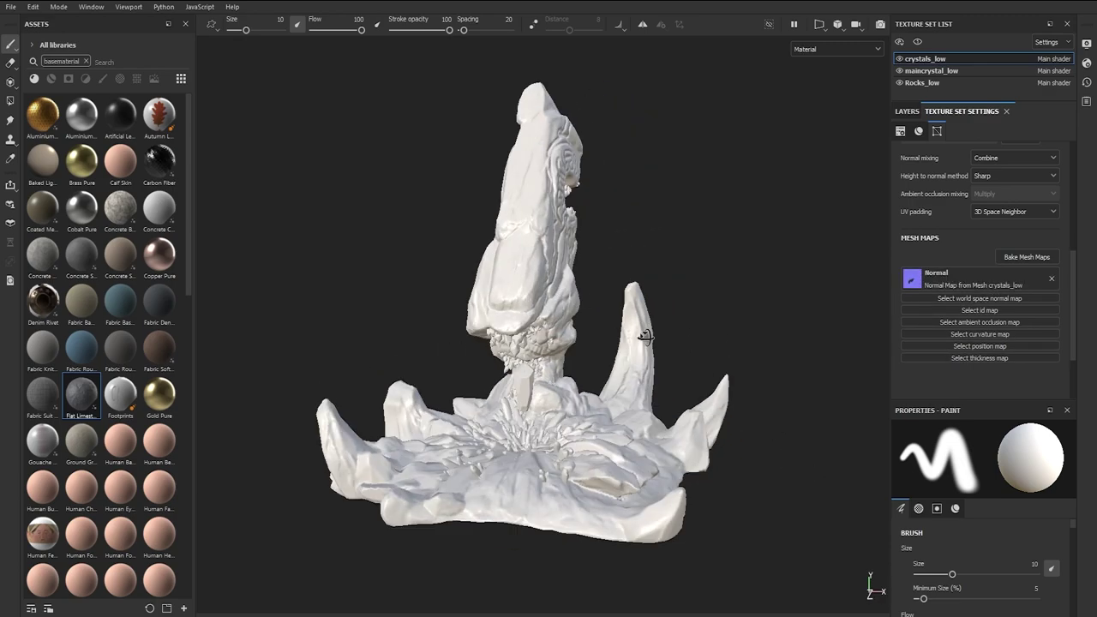
{"action": "right_click_drag", "start_coordinate": [644, 336], "coordinate": [506, 325], "text": "alt"}
{"action": "left_click_drag", "start_coordinate": [342, 317], "coordinate": [595, 391], "text": "alt"}
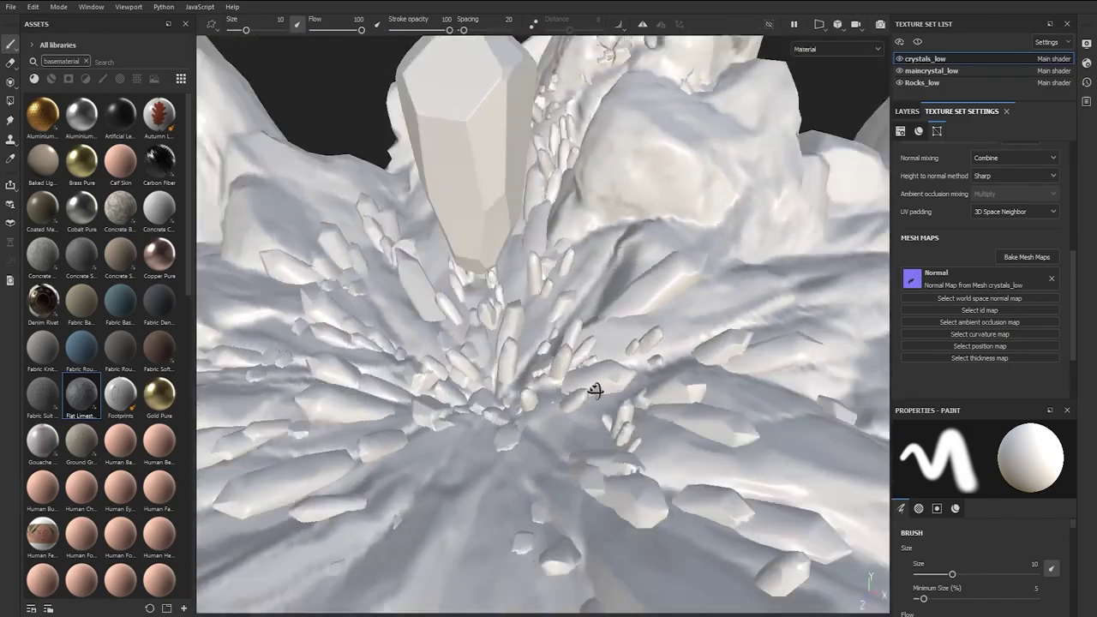
{"action": "right_click_drag", "start_coordinate": [595, 391], "coordinate": [811, 201], "text": "alt"}
{"action": "mouse_move", "coordinate": [811, 202]}
{"action": "left_mouse_down", "text": "alt"}
{"action": "mouse_move", "coordinate": [703, 291]}
{"action": "mouse_move", "coordinate": [609, 482]}
{"action": "left_mouse_up", "text": "alt"}
{"action": "right_click_drag", "start_coordinate": [609, 482], "coordinate": [566, 413], "text": "alt"}
{"action": "middle_click_drag", "start_coordinate": [566, 413], "coordinate": [566, 129], "text": "alt"}
{"action": "left_click_drag", "start_coordinate": [566, 128], "coordinate": [382, 371], "text": "alt"}
{"action": "mouse_move", "coordinate": [381, 370]}
{"action": "right_mouse_down", "text": "alt"}
{"action": "mouse_move", "coordinate": [461, 175]}
{"action": "mouse_move", "coordinate": [467, 223]}
{"action": "right_mouse_up", "text": "alt"}
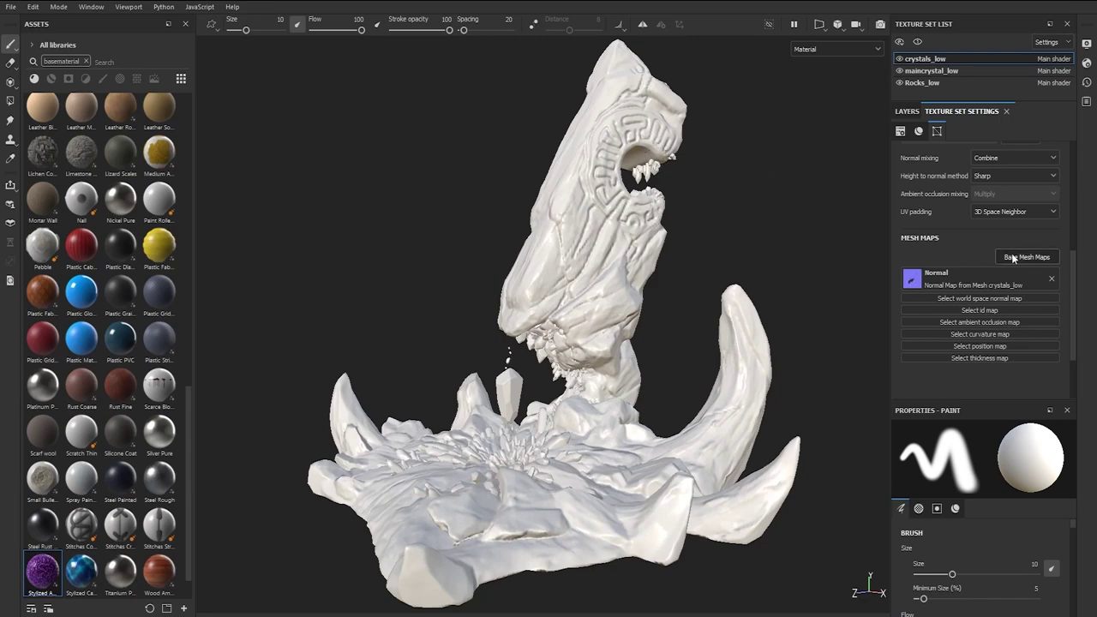
- Rebake the normal maps of all texture sets with an output size of 8192
{"action": "left_click", "coordinate": [1014, 258]}
{"action": "left_click", "coordinate": [540, 149]}
{"action": "left_click", "coordinate": [547, 209]}
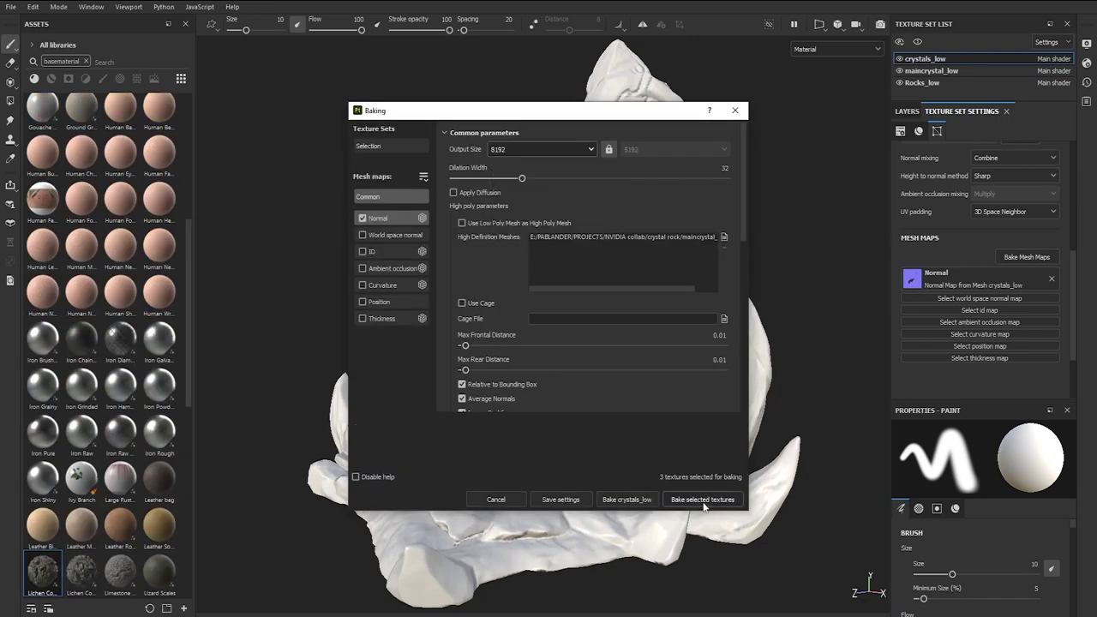
{"action": "left_click", "coordinate": [703, 501]}
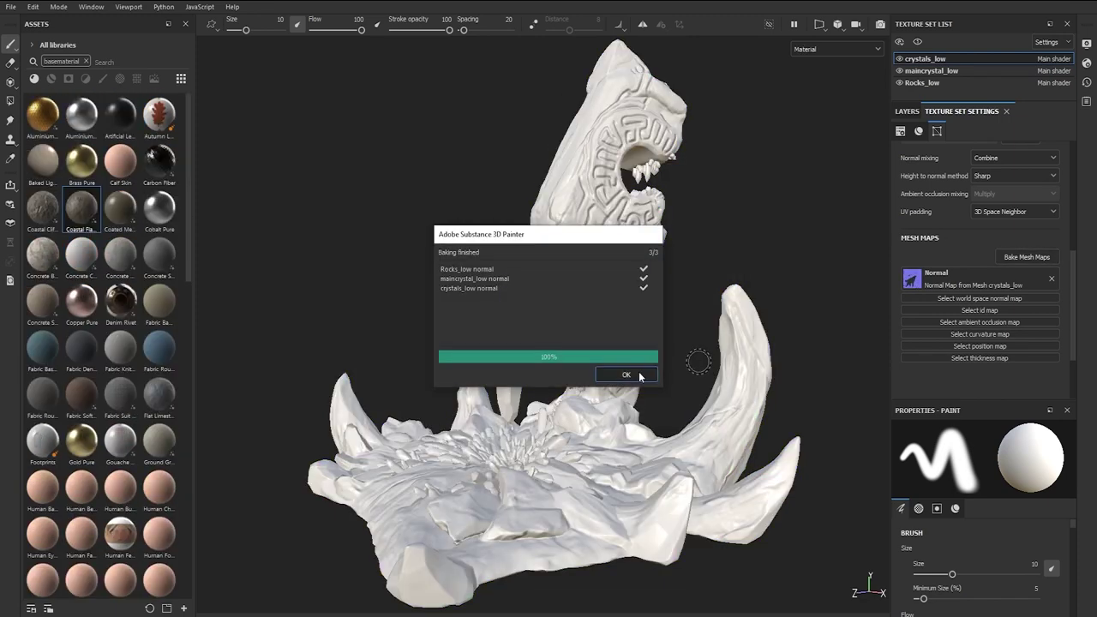
{"action": "left_click", "coordinate": [627, 375]}
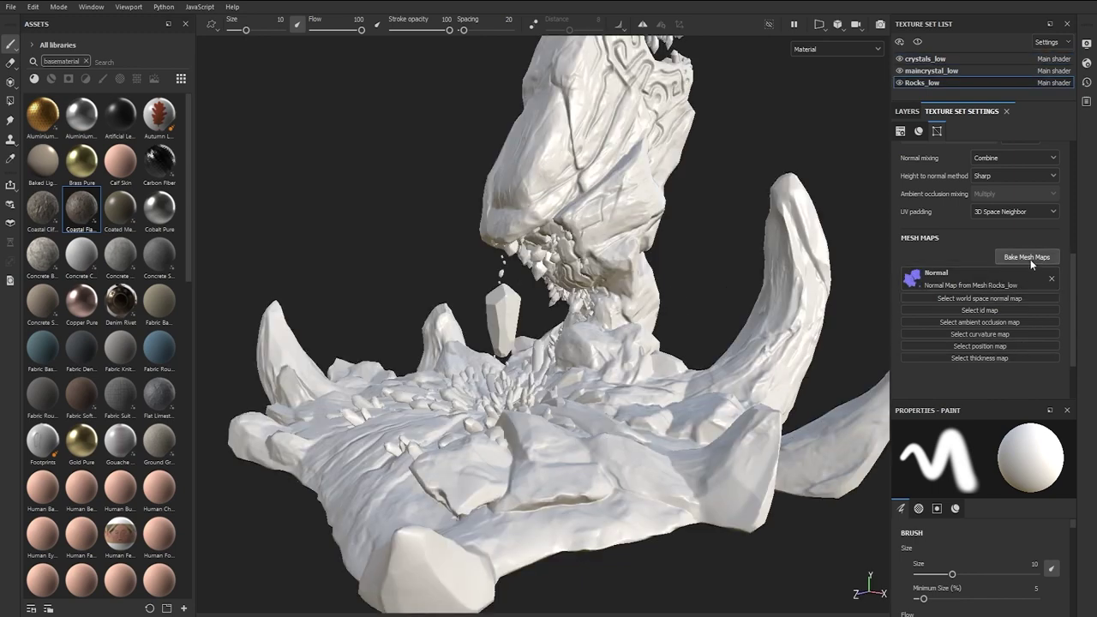
- Exclude Normal from the next bake and include World space normal, Ambient occlusion, Curvature, Position and Thickness
{"action": "left_click", "coordinate": [1030, 258]}
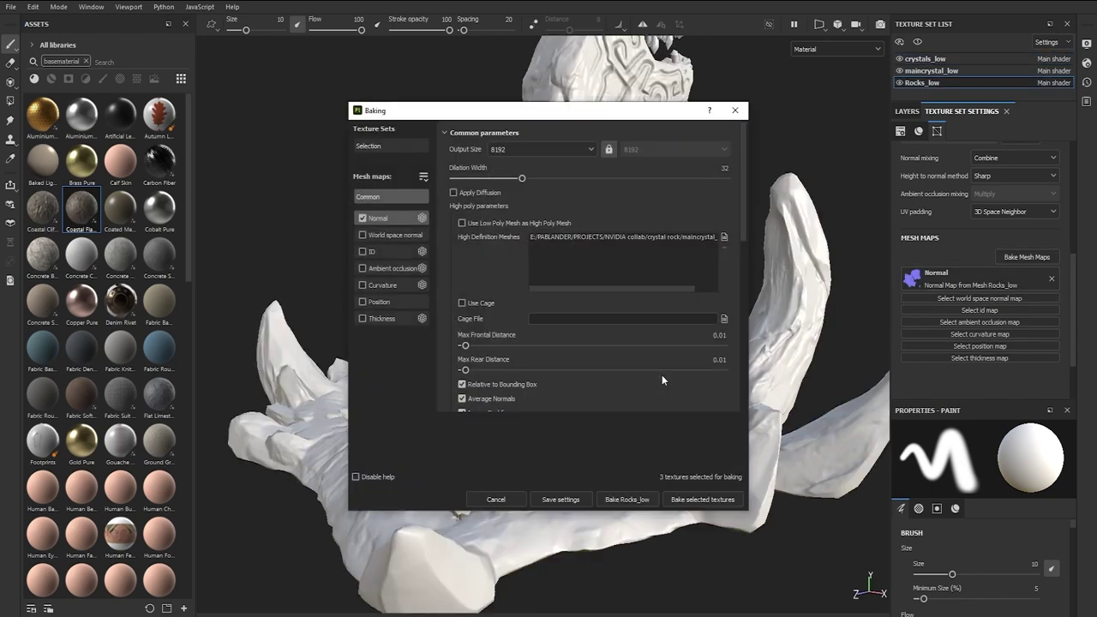
{"action": "left_click", "coordinate": [363, 236]}
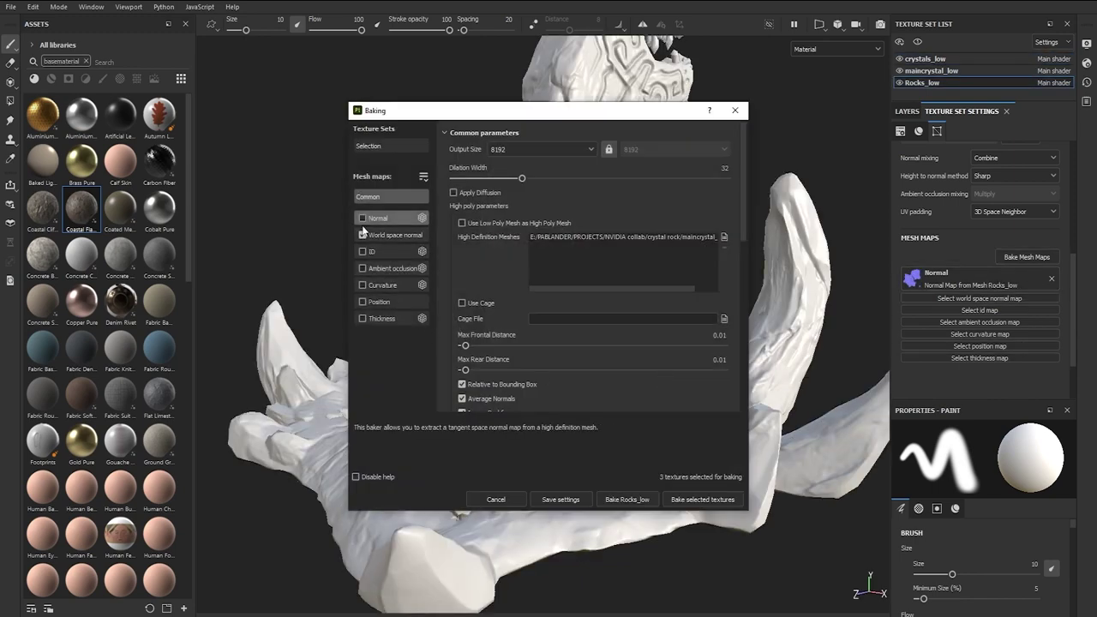
{"action": "left_click", "coordinate": [363, 235]}
{"action": "left_click", "coordinate": [363, 268]}
{"action": "left_click", "coordinate": [363, 284]}
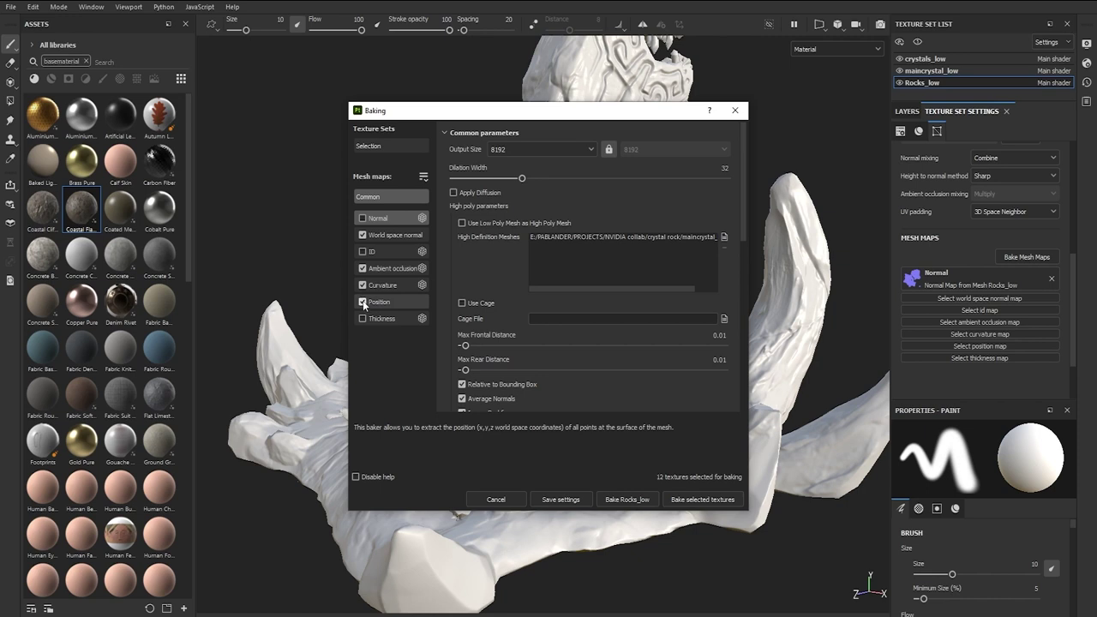
{"action": "left_click", "coordinate": [363, 319]}
- Set the bake output size to 4096 and bake the selected maps for all texture sets
{"action": "left_click", "coordinate": [549, 147]}
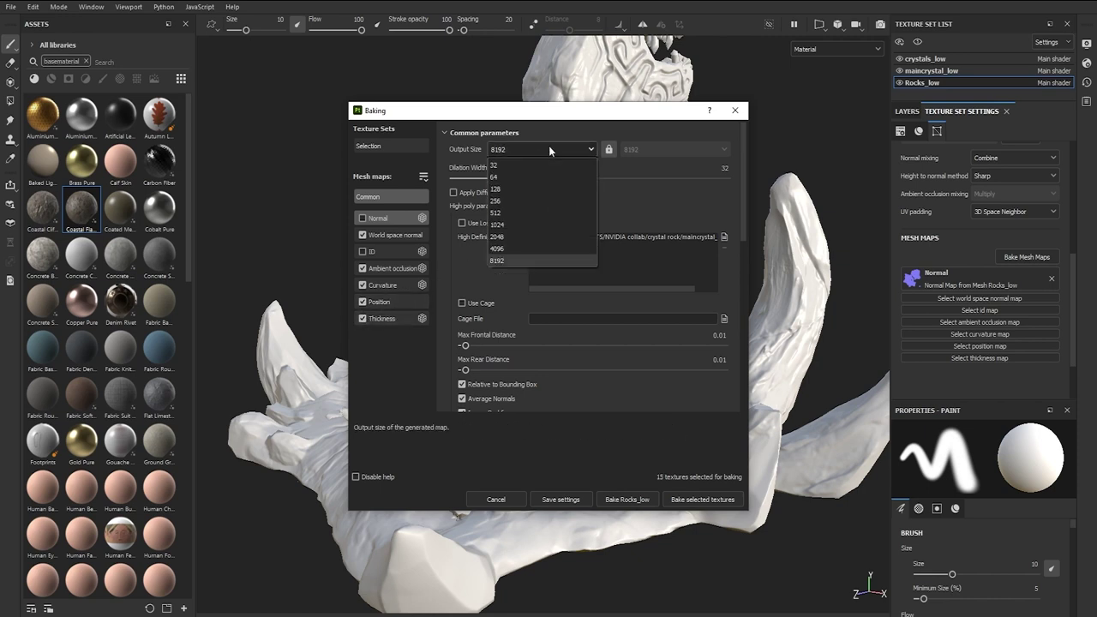
{"action": "left_click", "coordinate": [508, 246]}
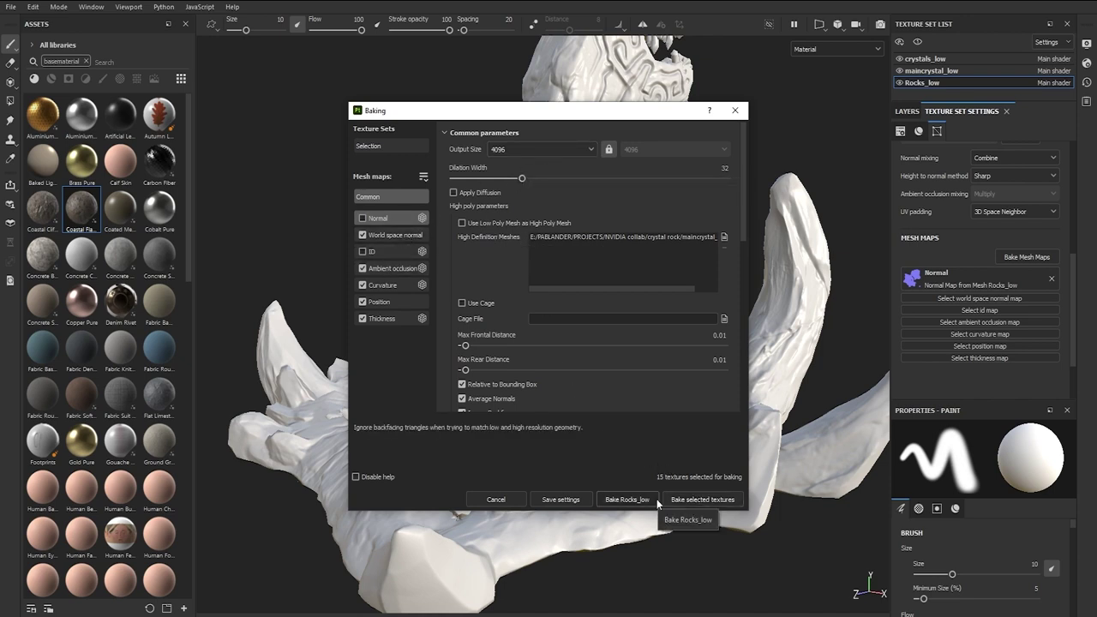
{"action": "left_click", "coordinate": [695, 499]}
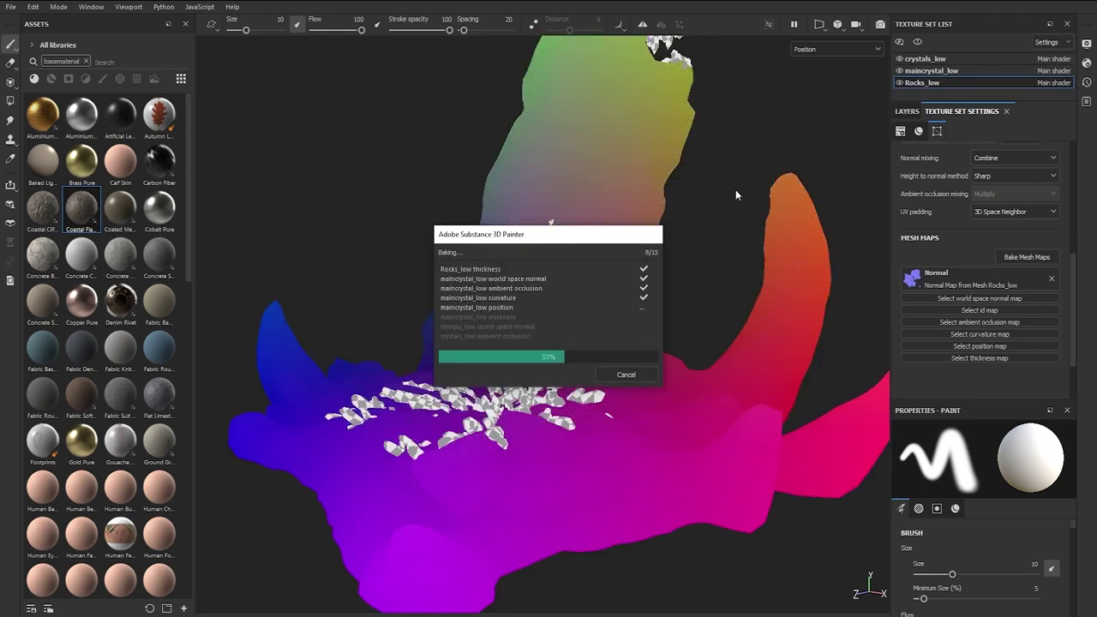
{"action": "left_click", "coordinate": [625, 375]}
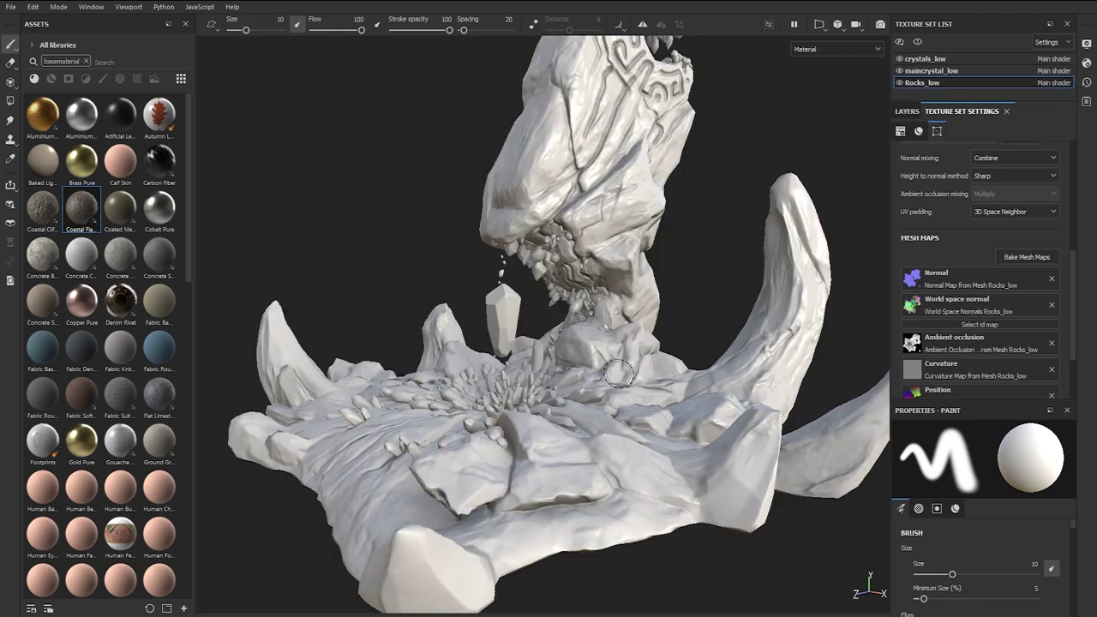
- Add a fill layer to the Rocks_low texture set and enlarge the area showing its properties
{"action": "left_click_drag", "start_coordinate": [623, 376], "coordinate": [497, 311], "text": "alt"}
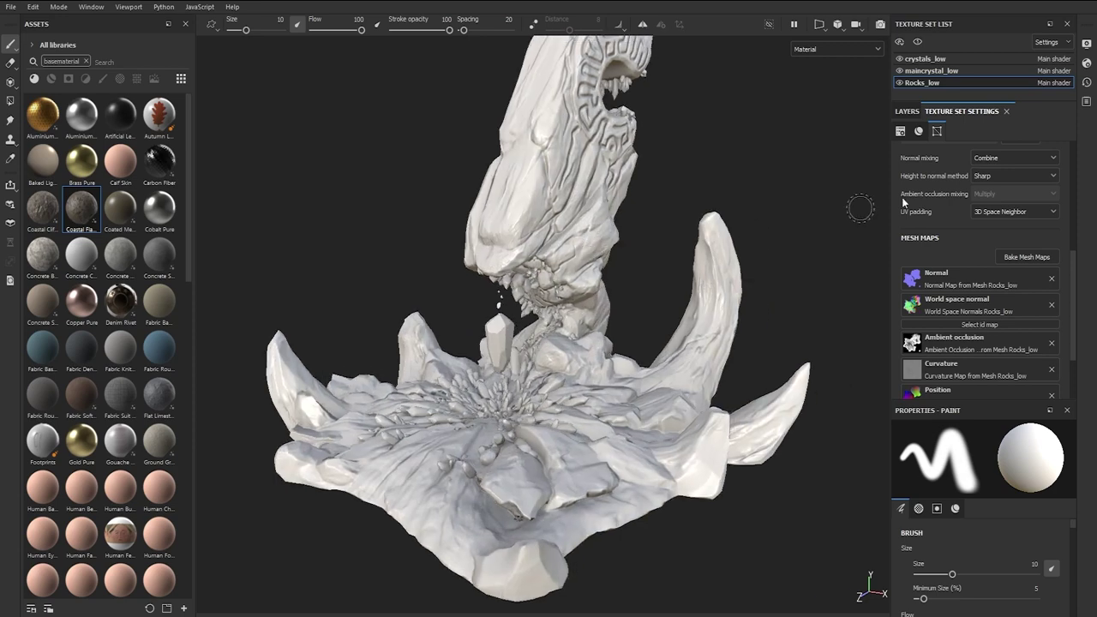
{"action": "left_click", "coordinate": [908, 111]}
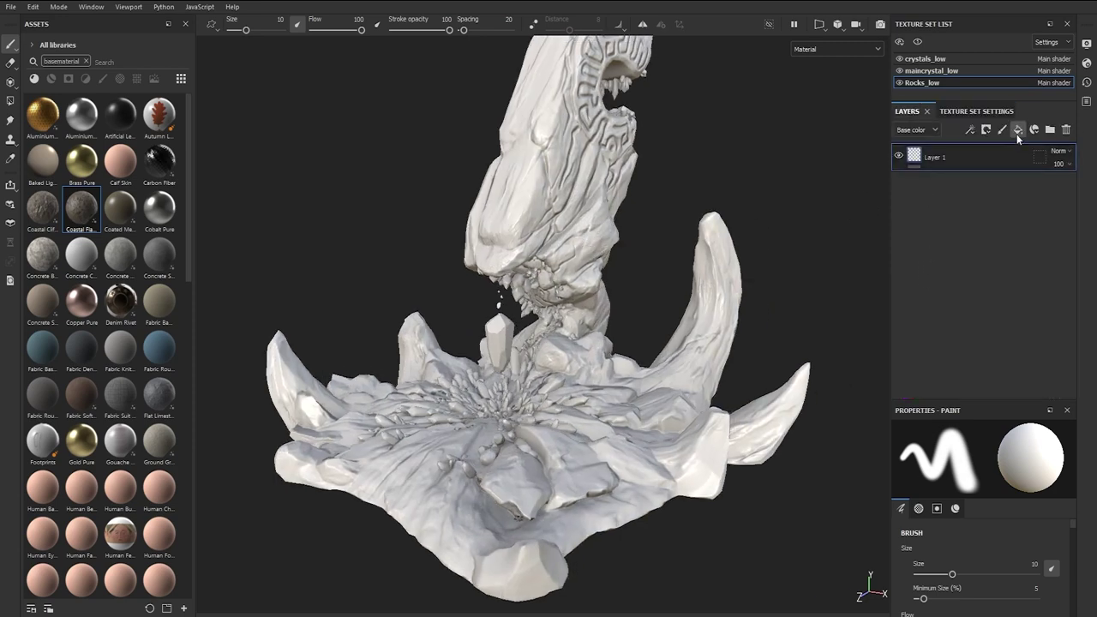
{"action": "left_click", "coordinate": [1018, 131]}
{"action": "left_click_drag", "start_coordinate": [962, 400], "coordinate": [962, 250]}
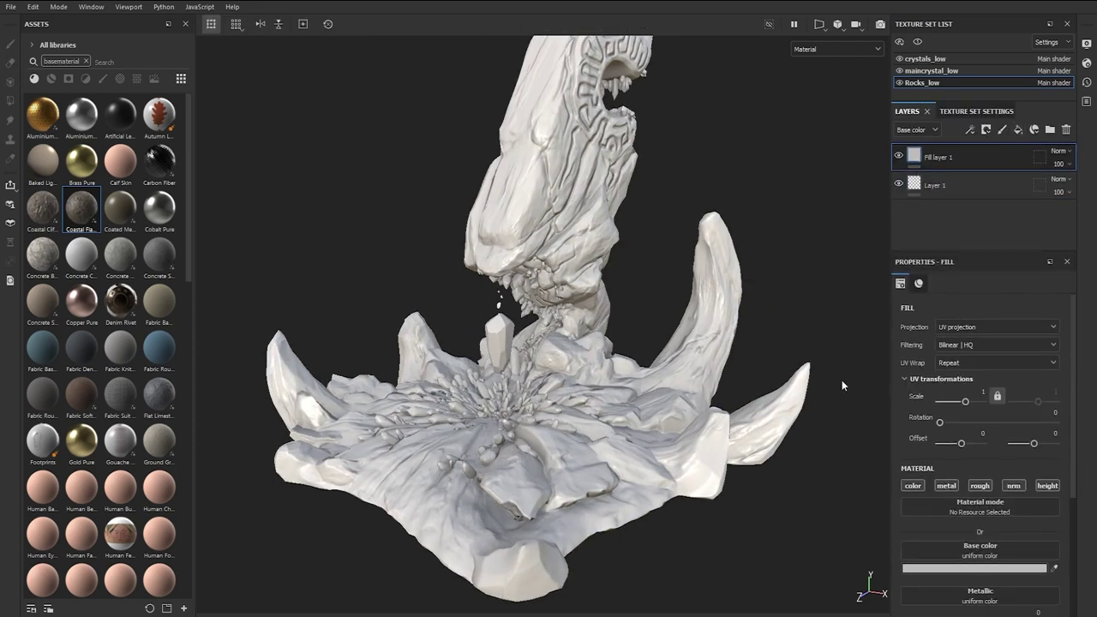
- Set the rock fill layer's base color to dark grey 5E5E5E and raise its roughness for a matte surface
{"action": "left_click_drag", "start_coordinate": [842, 380], "coordinate": [810, 377], "text": "alt"}
{"action": "left_click", "coordinate": [924, 570]}
{"action": "left_click_drag", "start_coordinate": [887, 425], "coordinate": [783, 420]}
{"action": "scroll", "coordinate": [1038, 533], "scroll_direction": "down", "scroll_amount": 2}
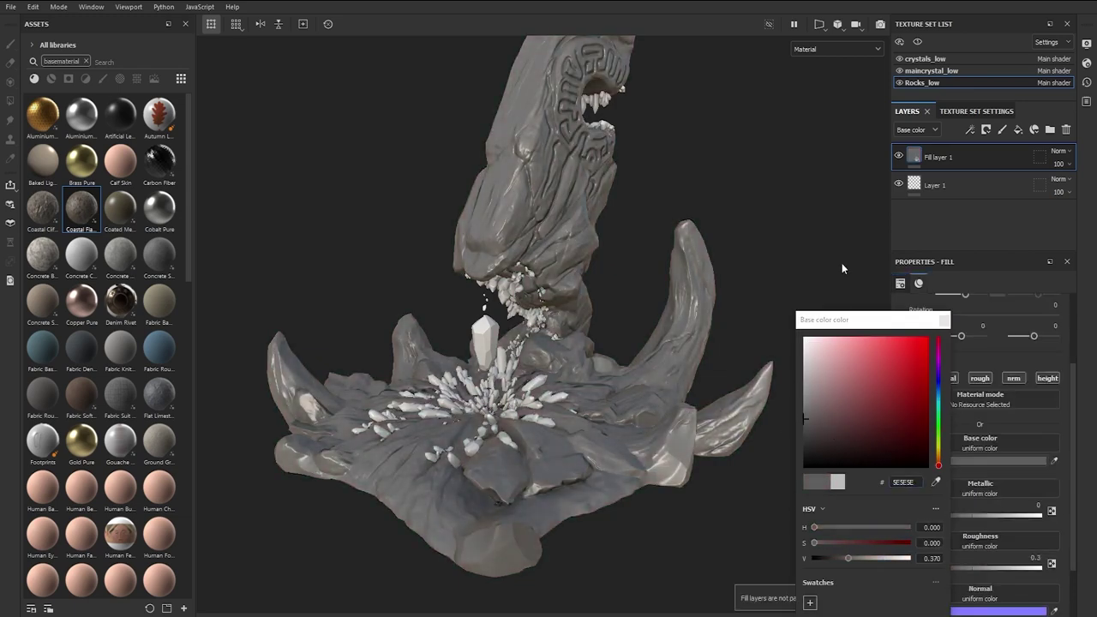
{"action": "left_click_drag", "start_coordinate": [849, 324], "coordinate": [788, 188]}
{"action": "left_click", "coordinate": [883, 184]}
- Give maincrystal_low a fill layer with a red base color and instance that layer on crystals_low
{"action": "left_click", "coordinate": [932, 70]}
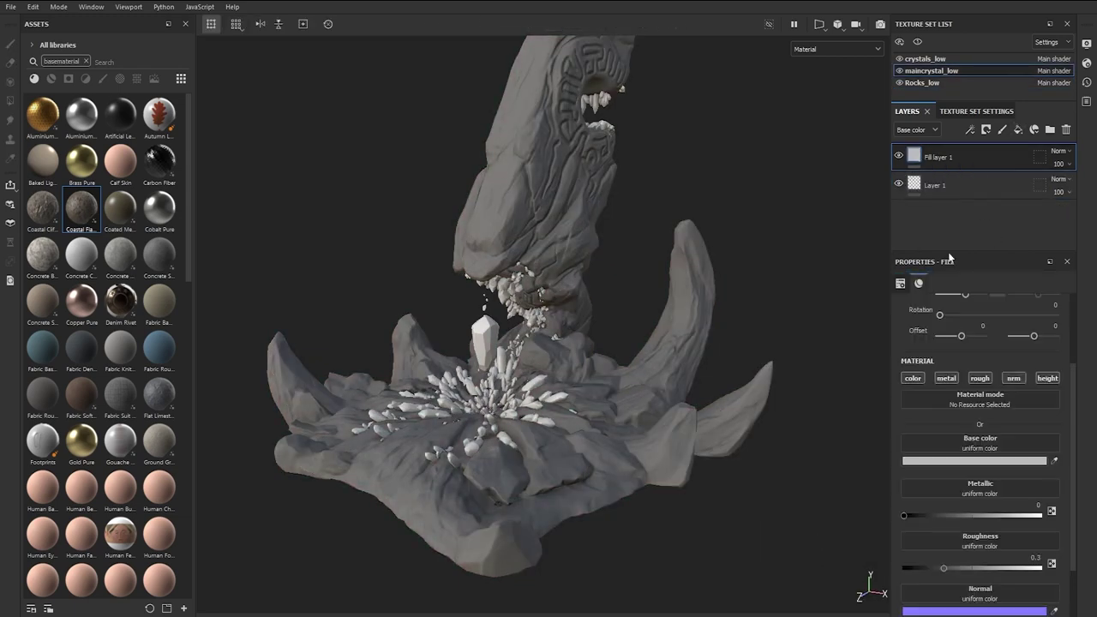
{"action": "left_click", "coordinate": [974, 460]}
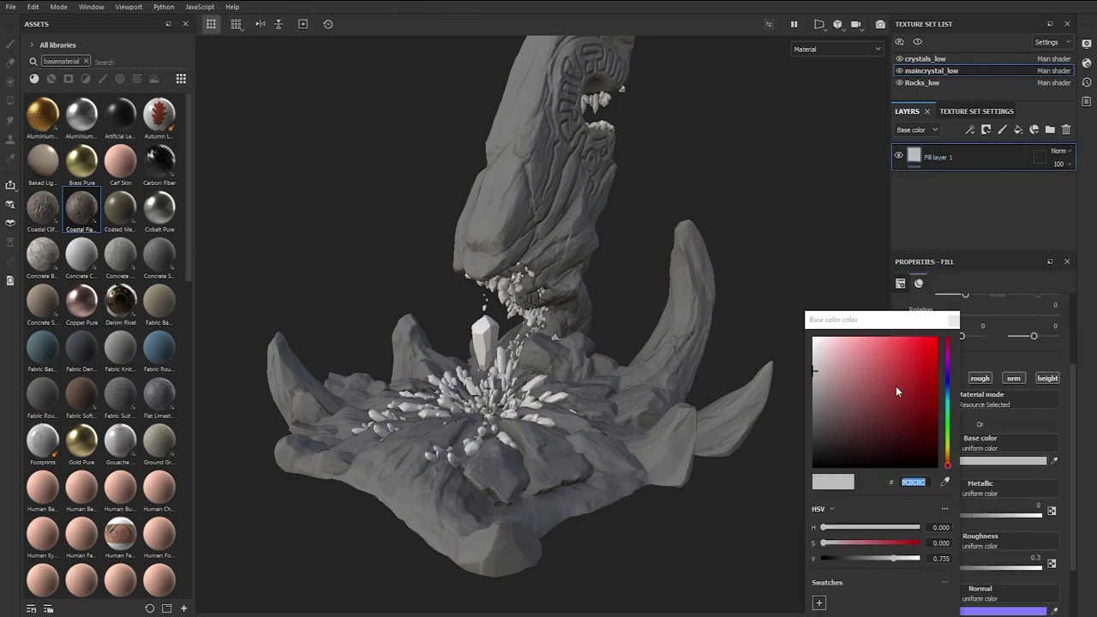
{"action": "left_click_drag", "start_coordinate": [949, 464], "coordinate": [949, 452]}
{"action": "left_click", "coordinate": [866, 368]}
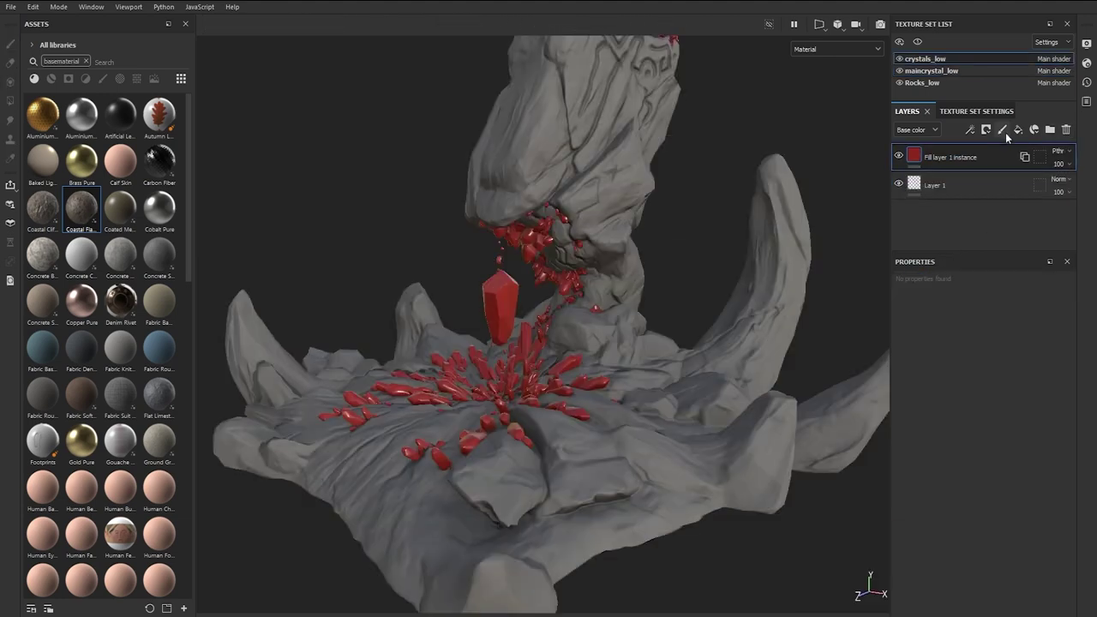
- Frame the whole model, start an Iray render and rotate the environment lighting
{"action": "left_click_drag", "start_coordinate": [681, 201], "coordinate": [657, 184], "text": "alt"}
{"action": "middle_click_drag", "start_coordinate": [656, 184], "coordinate": [593, 248], "text": "alt"}
{"action": "scroll", "coordinate": [593, 248], "scroll_direction": "down", "scroll_amount": 4}
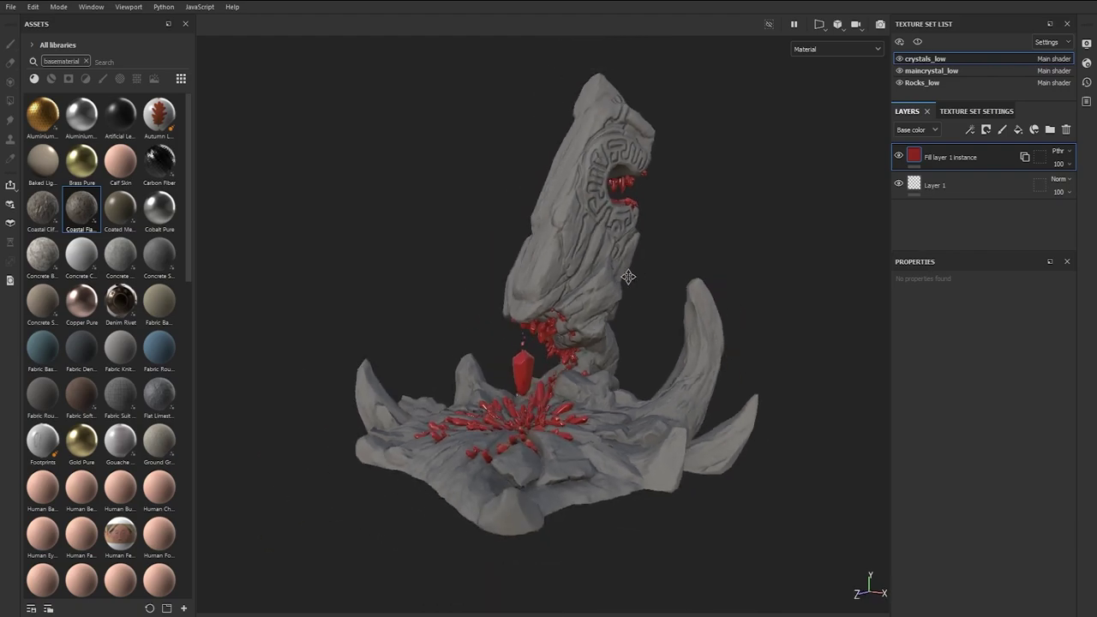
{"action": "left_click_drag", "start_coordinate": [600, 253], "coordinate": [634, 257], "text": "alt"}
{"action": "left_click", "coordinate": [880, 24]}
{"action": "mouse_move", "coordinate": [635, 213]}
{"action": "right_mouse_down", "text": "shift"}
{"action": "mouse_move", "coordinate": [673, 217]}
{"action": "mouse_move", "coordinate": [619, 221]}
{"action": "right_mouse_up", "text": "shift"}
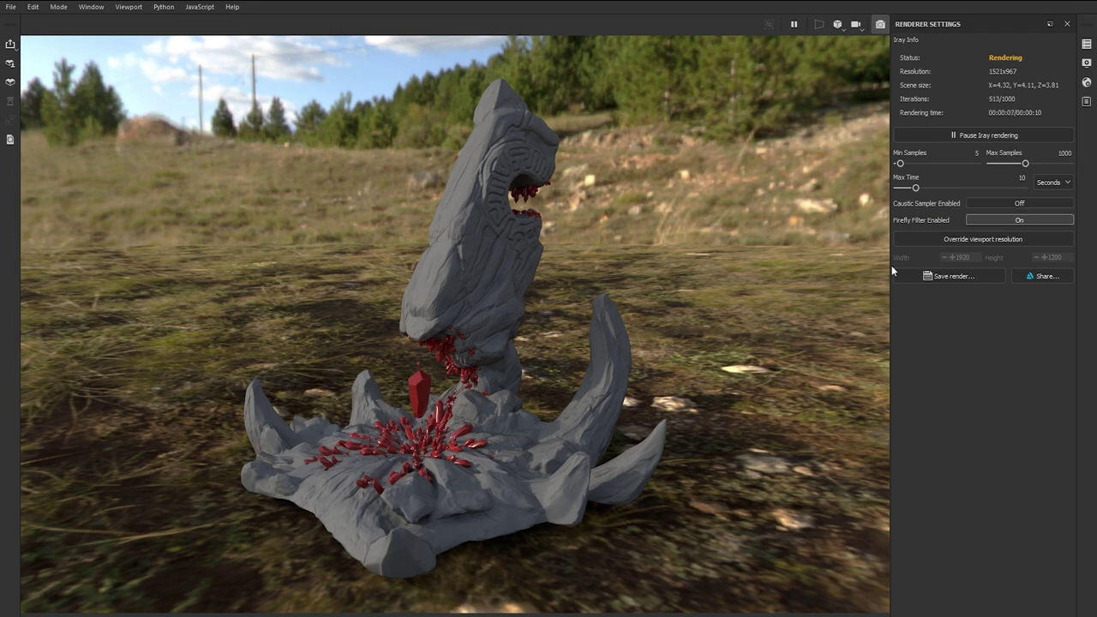
- Replace the render's panorama backdrop with a plain clear color in the dome settings and adjust that color
{"action": "left_click", "coordinate": [1087, 65]}
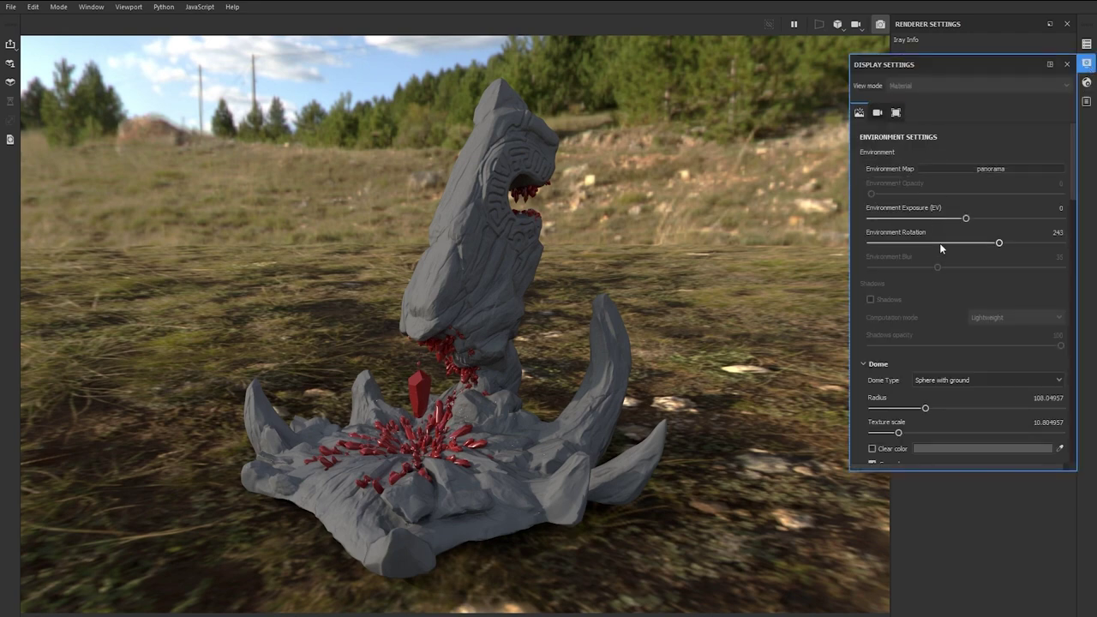
{"action": "scroll", "coordinate": [941, 248], "scroll_direction": "down", "scroll_amount": 1}
{"action": "left_click", "coordinate": [872, 414]}
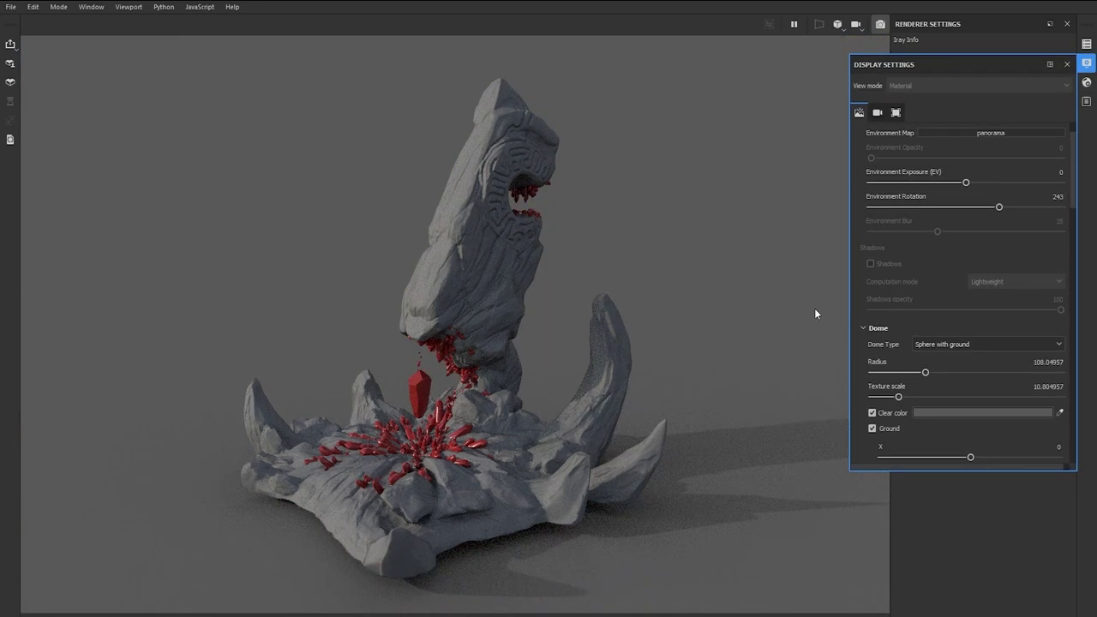
{"action": "left_click", "coordinate": [935, 412]}
{"action": "left_click", "coordinate": [797, 471]}
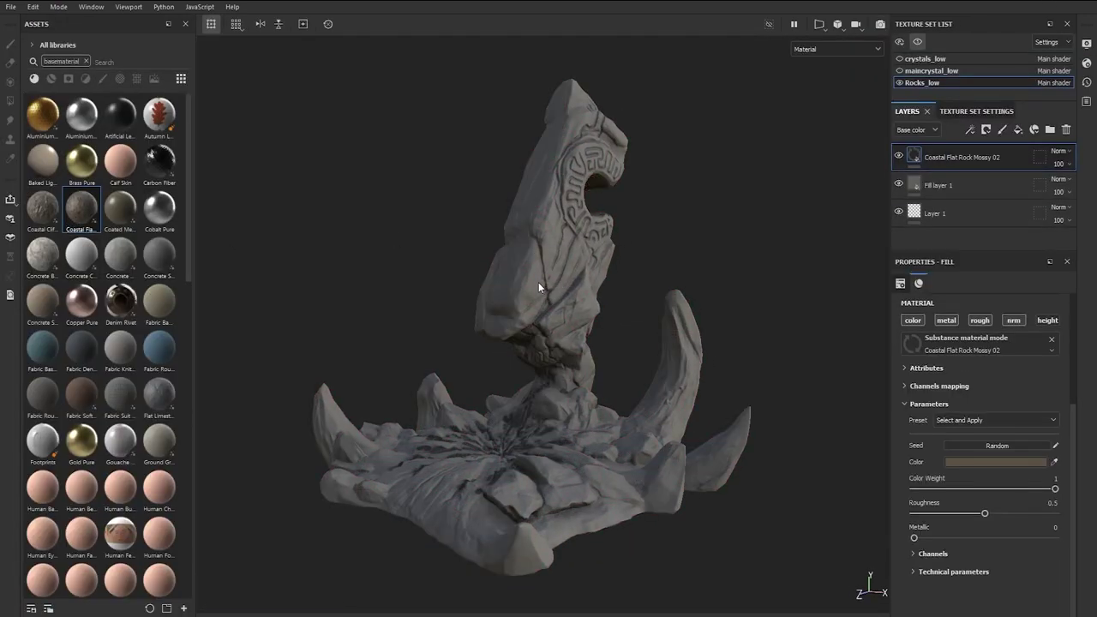
- Switch the Coastal Flat Rock Mossy 02 layer on the rock to tri-planar projection
{"action": "left_click_drag", "start_coordinate": [555, 276], "coordinate": [540, 179], "text": "alt"}
{"action": "right_click_drag", "start_coordinate": [539, 180], "coordinate": [539, 315], "text": "alt"}
{"action": "left_click_drag", "start_coordinate": [539, 315], "coordinate": [562, 266], "text": "alt"}
{"action": "right_click_drag", "start_coordinate": [561, 266], "coordinate": [613, 295], "text": "alt"}
{"action": "middle_click_drag", "start_coordinate": [613, 296], "coordinate": [617, 502], "text": "alt"}
{"action": "left_click_drag", "start_coordinate": [618, 503], "coordinate": [746, 353], "text": "alt"}
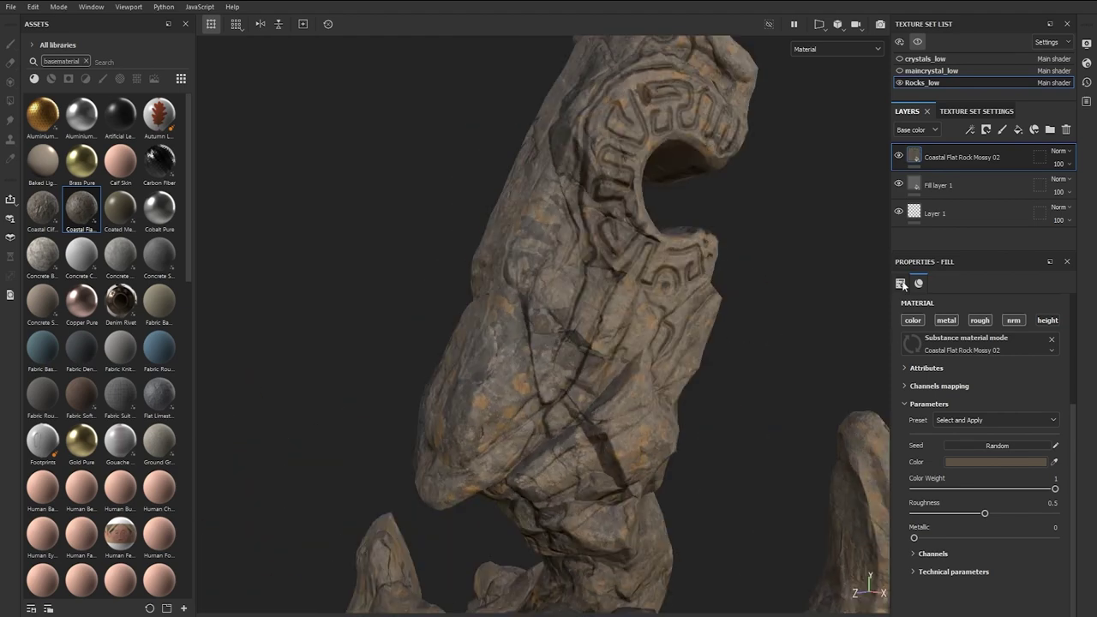
{"action": "scroll", "coordinate": [946, 351], "scroll_direction": "up", "scroll_amount": 3}
{"action": "left_click", "coordinate": [955, 328]}
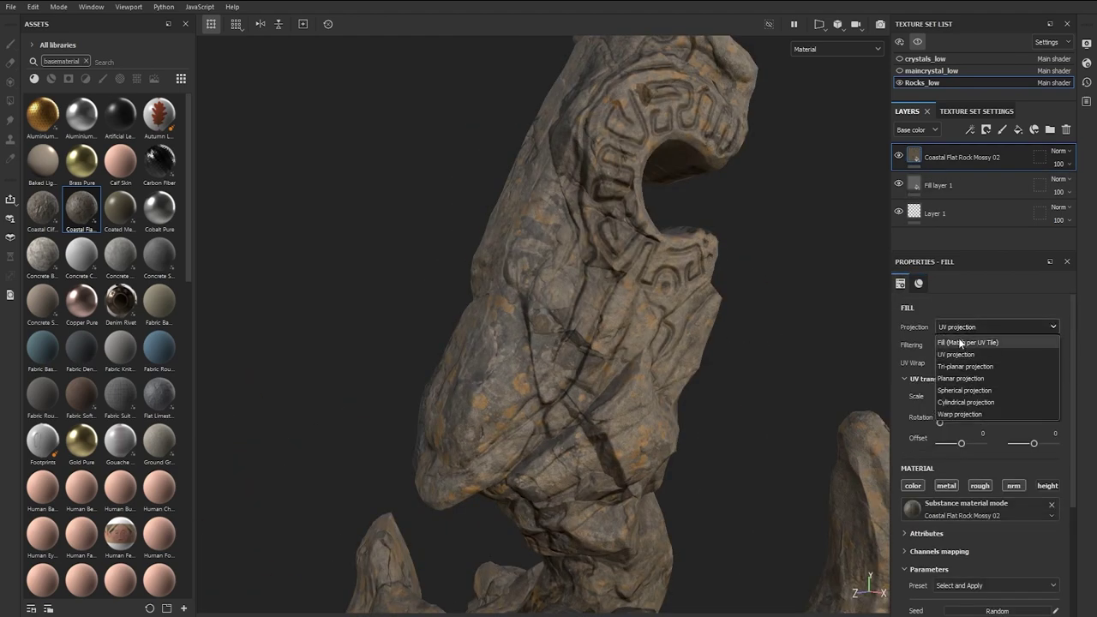
{"action": "left_click", "coordinate": [960, 366]}
{"action": "right_click_drag", "start_coordinate": [771, 330], "coordinate": [734, 277], "text": "alt"}
{"action": "left_click_drag", "start_coordinate": [735, 277], "coordinate": [627, 216], "text": "alt"}
{"action": "right_click_drag", "start_coordinate": [626, 216], "coordinate": [572, 204], "text": "alt"}
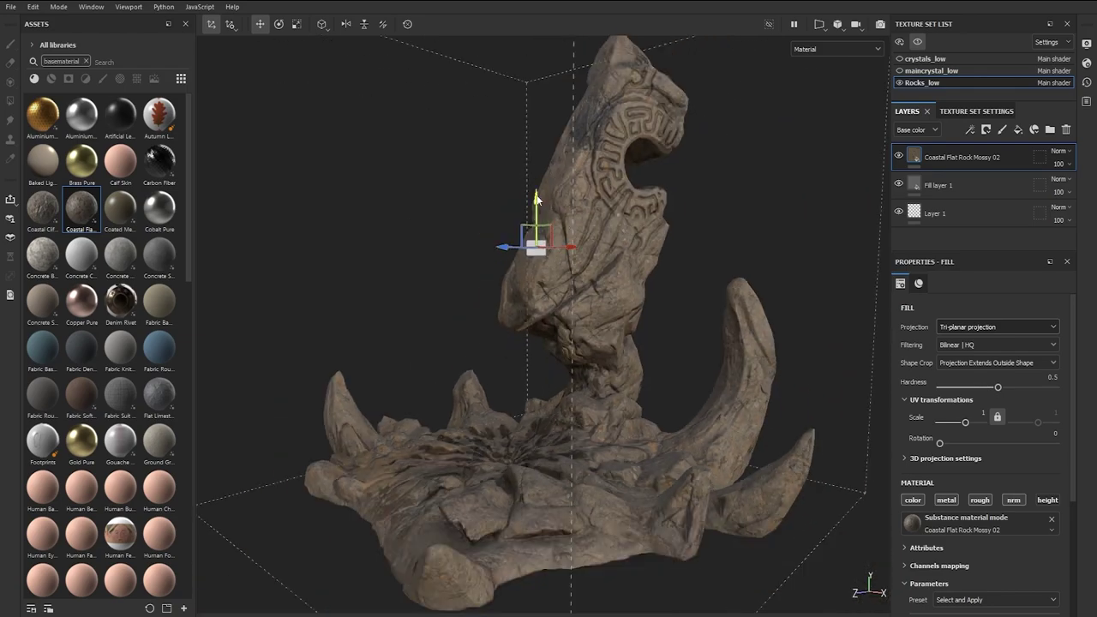
- Move the Coastal Flat Rock Mossy 02 projection down toward the rock's base and rotate it, then hide the manipulator
{"action": "left_click_drag", "start_coordinate": [536, 199], "coordinate": [510, 359]}
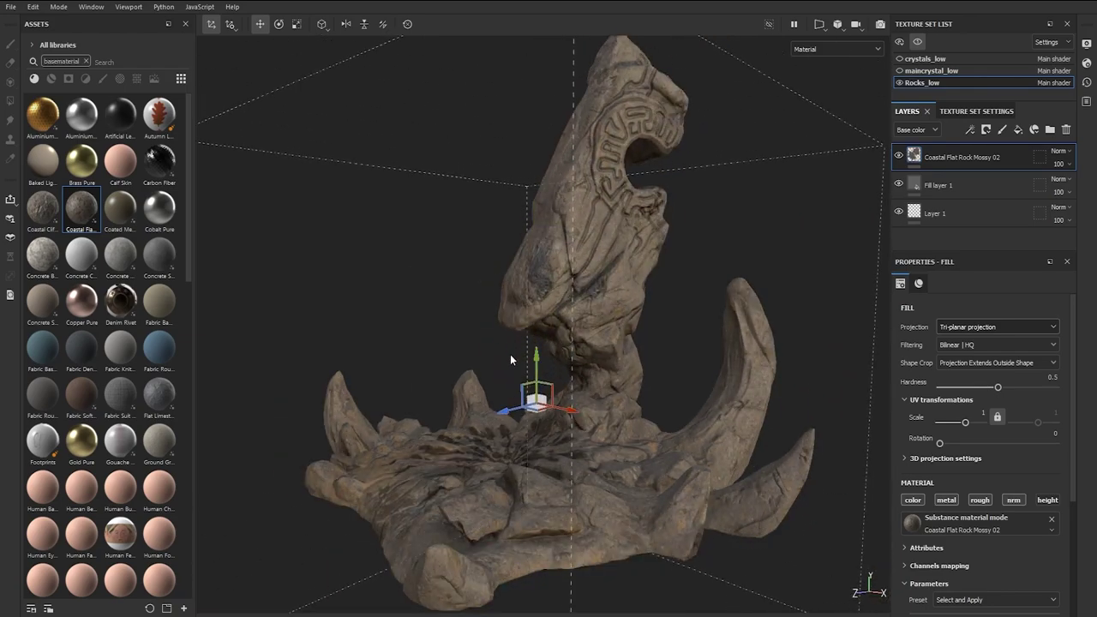
{"action": "key", "text": "e"}
{"action": "left_click_drag", "start_coordinate": [532, 418], "coordinate": [559, 419]}
{"action": "key", "text": "q"}
{"action": "right_click_drag", "start_coordinate": [577, 219], "coordinate": [533, 249], "text": "alt"}
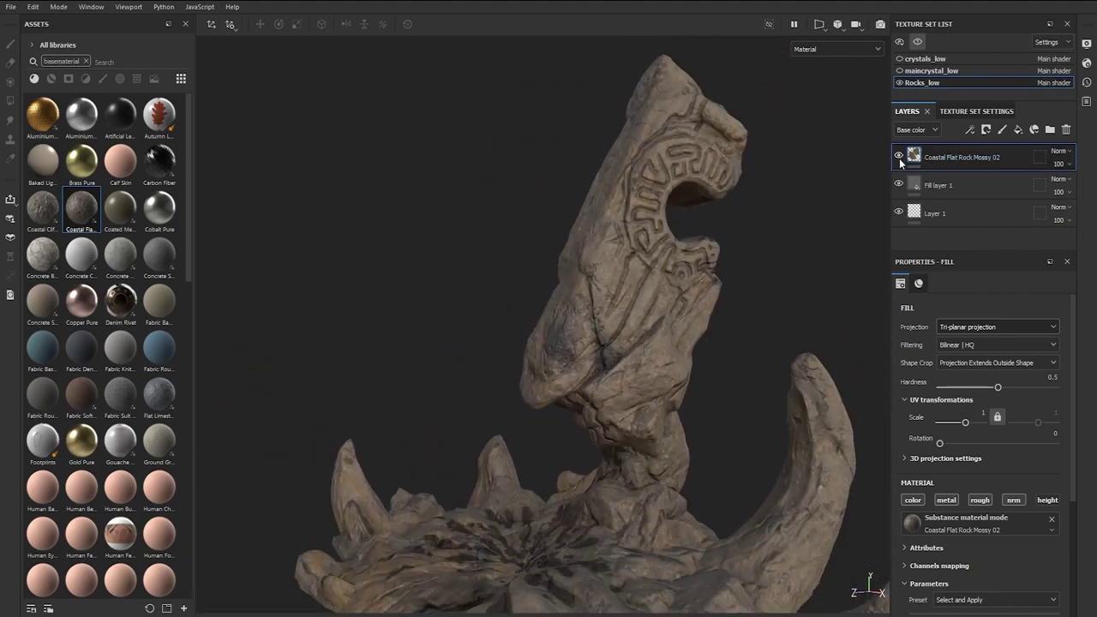
- Hide the Coastal Flat Rock Mossy 02 layer and apply Coastal Cliff Rock Patch 01 to the rock with tri-planar projection
{"action": "left_click", "coordinate": [899, 156]}
{"action": "left_click_drag", "start_coordinate": [42, 208], "coordinate": [634, 302]}
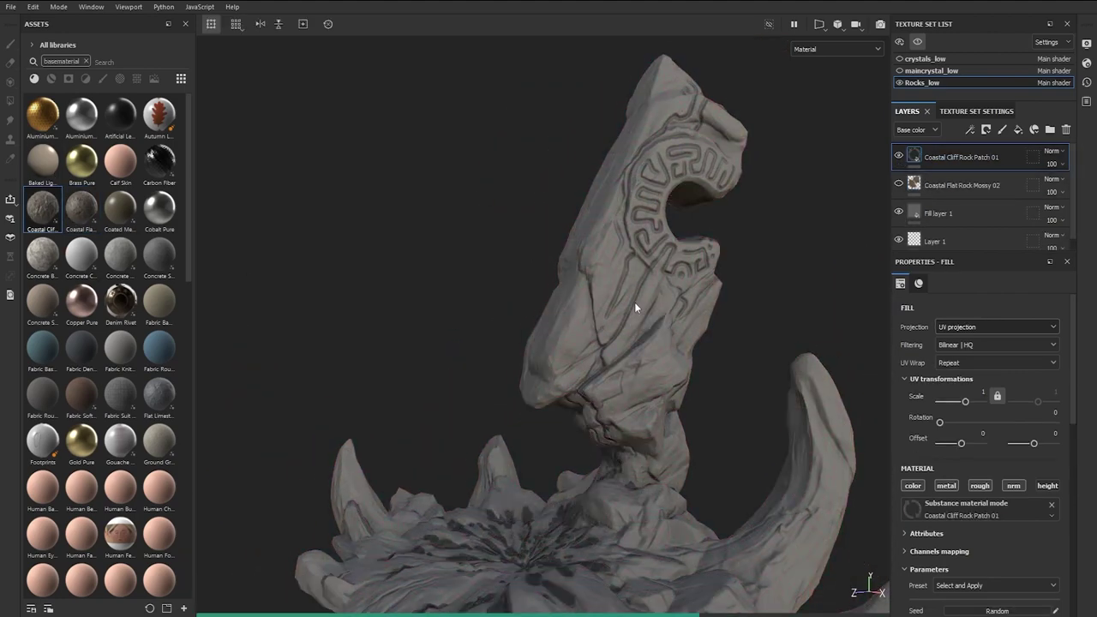
{"action": "left_click", "coordinate": [990, 328]}
{"action": "left_click", "coordinate": [959, 365]}
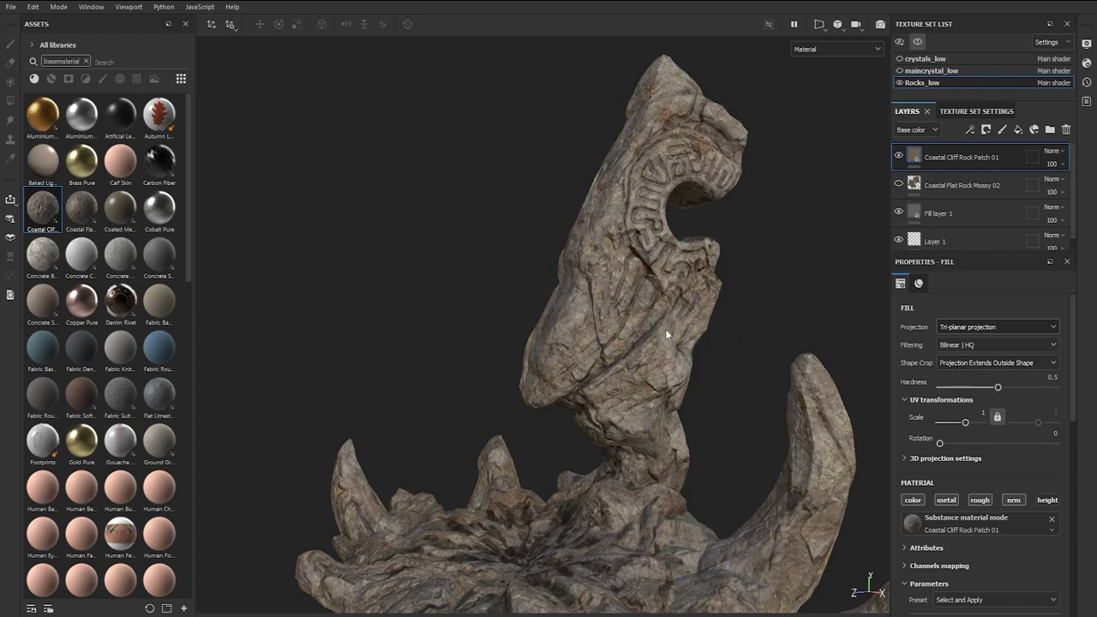
- Examine the Coastal Cliff Rock Patch 01 projection on the carvings and base from several angles
{"action": "scroll", "coordinate": [666, 329], "scroll_direction": "down", "scroll_amount": 3}
{"action": "left_click_drag", "start_coordinate": [665, 329], "coordinate": [600, 318], "text": "alt"}
{"action": "left_click", "coordinate": [212, 24]}
{"action": "left_click", "coordinate": [259, 25]}
{"action": "scroll", "coordinate": [621, 343], "scroll_direction": "up", "scroll_amount": 3}
{"action": "left_click_drag", "start_coordinate": [651, 369], "coordinate": [625, 379], "text": "alt"}
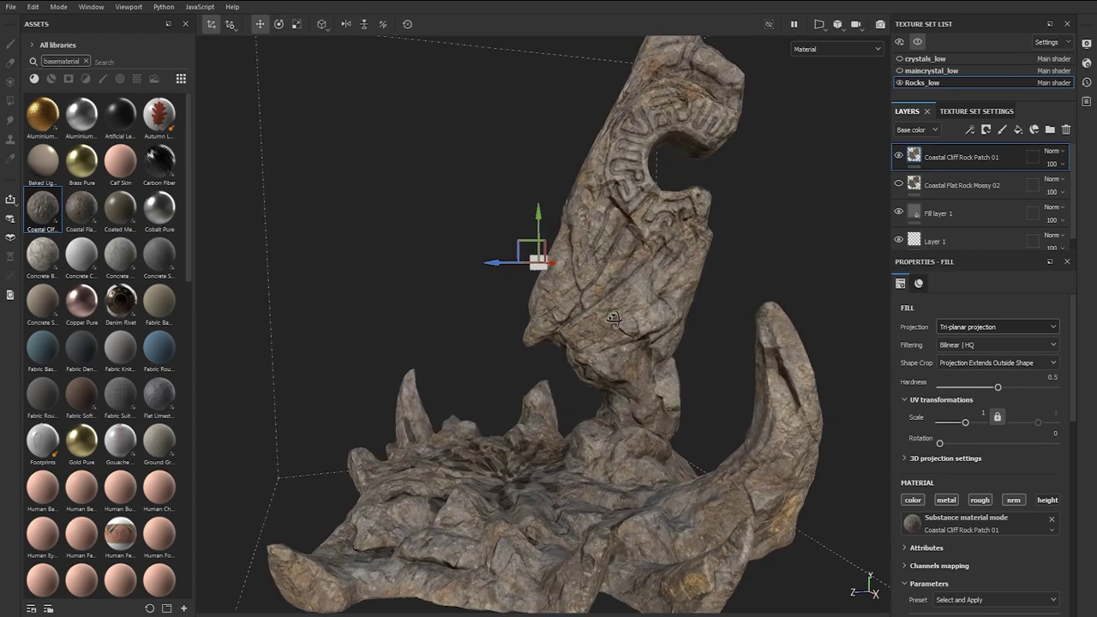
{"action": "scroll", "coordinate": [615, 319], "scroll_direction": "up", "scroll_amount": 2}
{"action": "left_click_drag", "start_coordinate": [614, 319], "coordinate": [417, 289], "text": "alt"}
{"action": "left_click", "coordinate": [213, 25]}
{"action": "scroll", "coordinate": [514, 258], "scroll_direction": "down", "scroll_amount": 2}
{"action": "left_click_drag", "start_coordinate": [514, 257], "coordinate": [558, 254], "text": "alt"}
- Toggle the two coastal rock layers to compare them and leave both hidden
{"action": "left_click", "coordinate": [899, 185]}
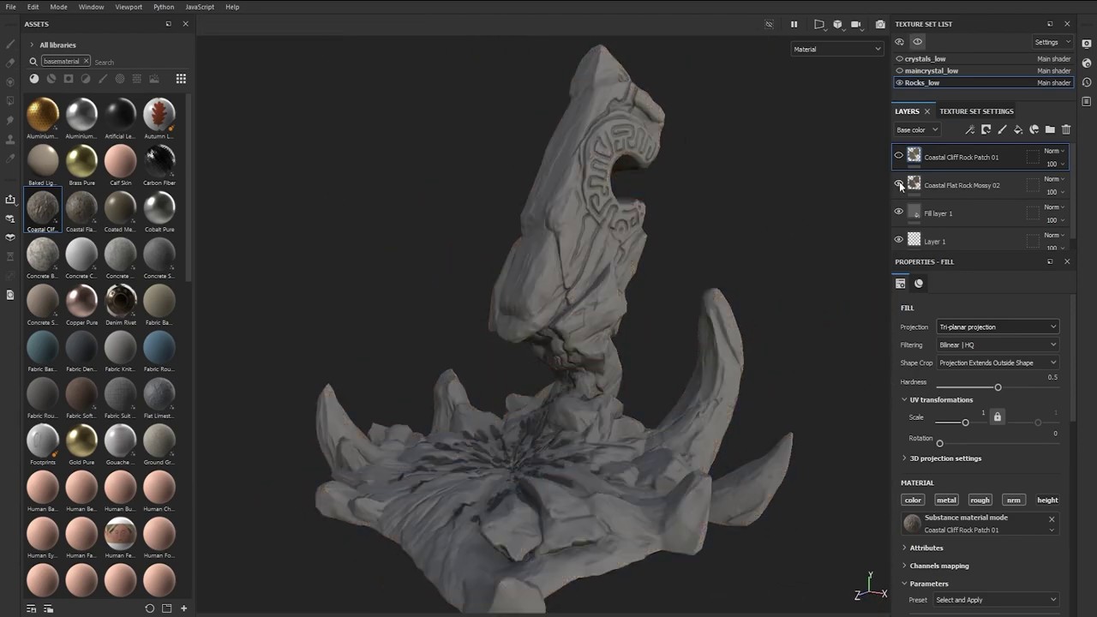
{"action": "left_click", "coordinate": [899, 157]}
{"action": "left_click", "coordinate": [899, 156]}
- Search the assets for "rock" and apply Flat Limestone Rock Formation 01 to the rock with tri-planar projection
{"action": "left_click", "coordinate": [86, 61]}
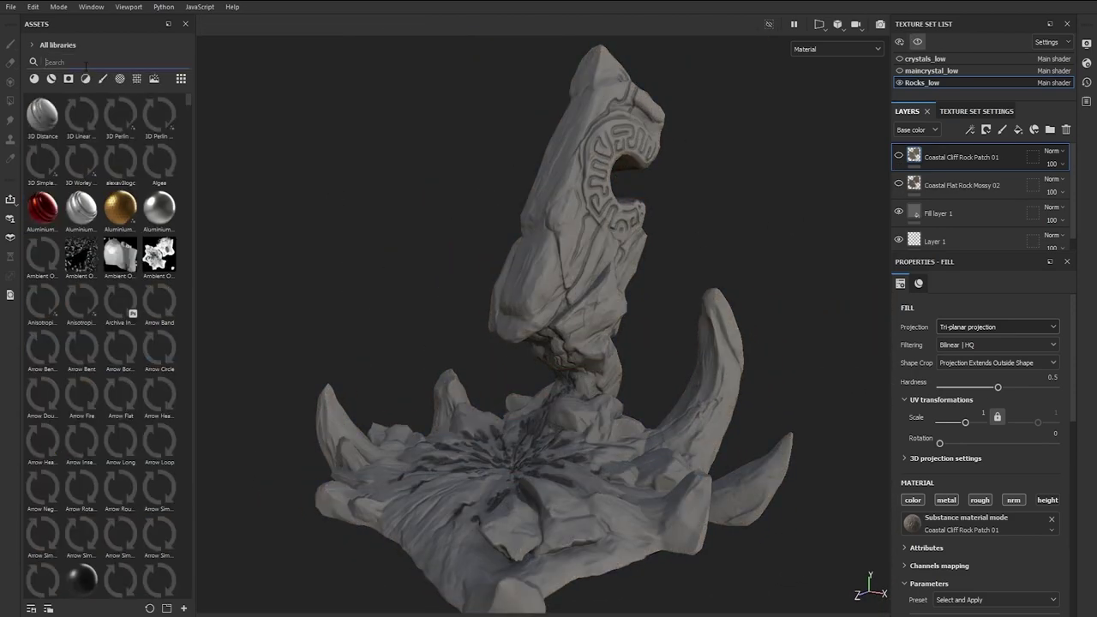
{"action": "type", "text": "rock"}
{"action": "left_click_drag", "start_coordinate": [120, 161], "coordinate": [588, 289]}
{"action": "scroll", "coordinate": [588, 289], "scroll_direction": "up", "scroll_amount": 3}
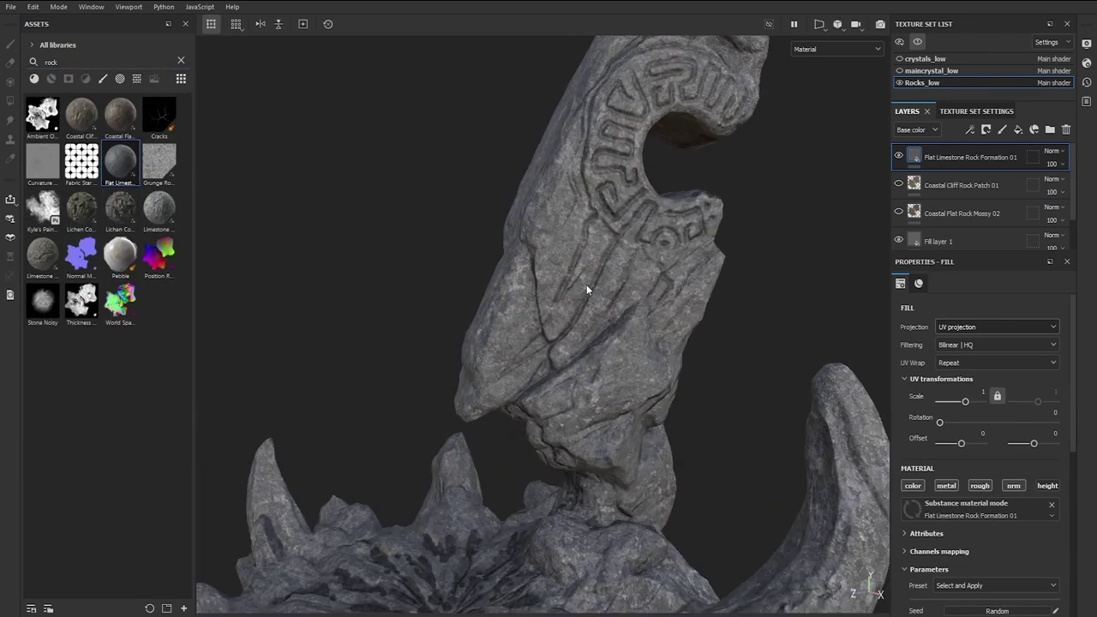
{"action": "left_click", "coordinate": [989, 329]}
{"action": "left_click", "coordinate": [967, 364]}
{"action": "left_click_drag", "start_coordinate": [656, 349], "coordinate": [765, 359], "text": "alt"}
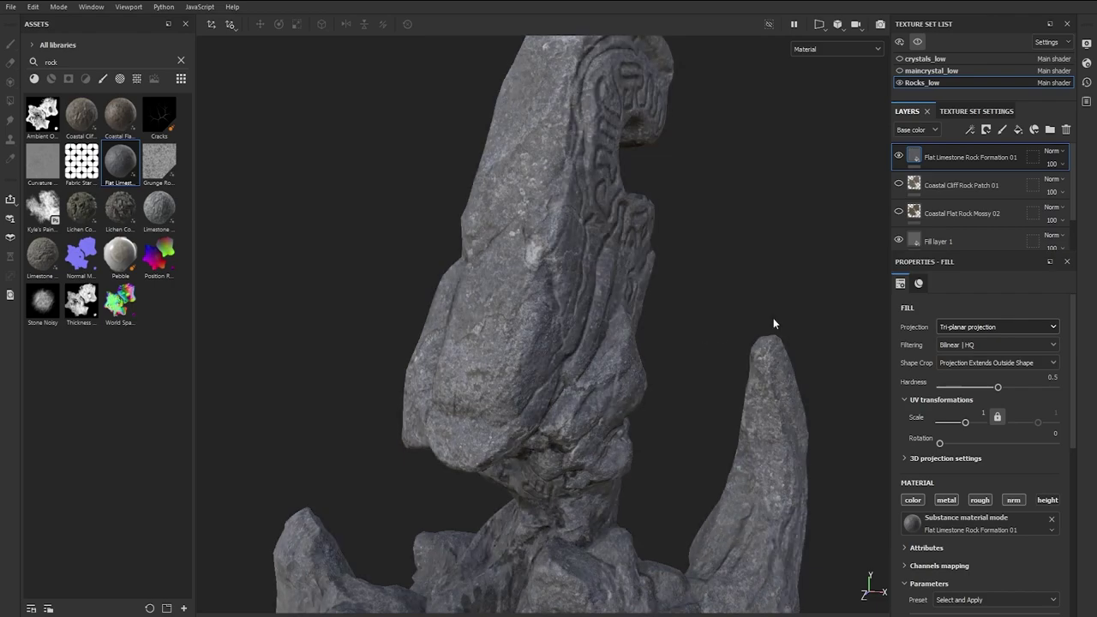
- Turn on viewport shadows in the display settings and rotate the environment lighting to 279
{"action": "left_click", "coordinate": [1086, 65]}
{"action": "scroll", "coordinate": [902, 326], "scroll_direction": "down", "scroll_amount": 3}
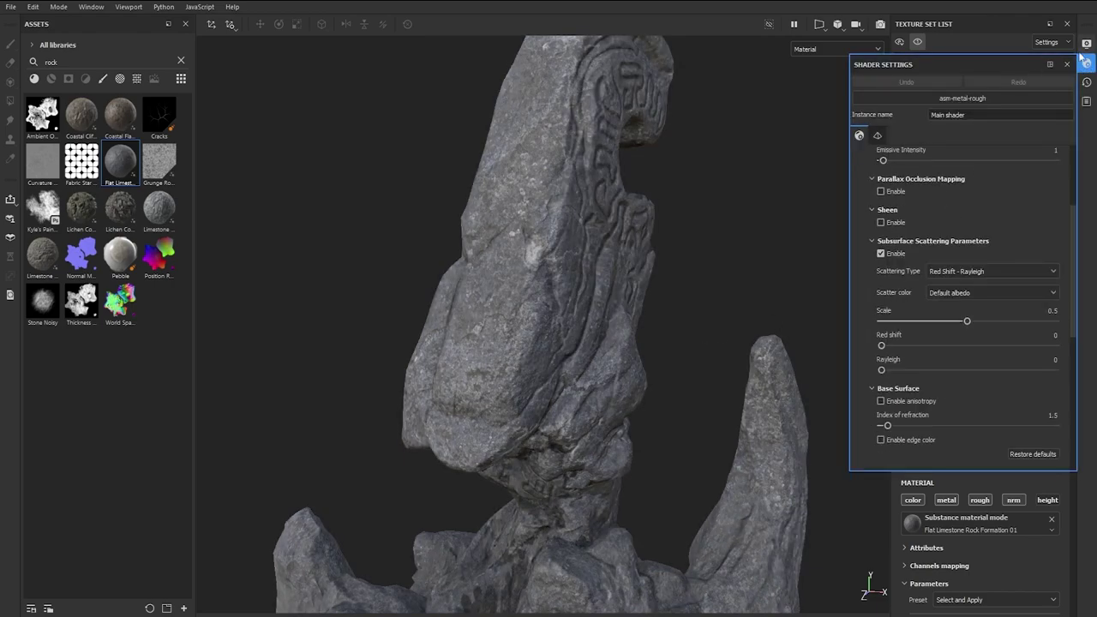
{"action": "left_click", "coordinate": [1086, 45]}
{"action": "middle_click_drag", "start_coordinate": [665, 443], "coordinate": [643, 206], "text": "alt"}
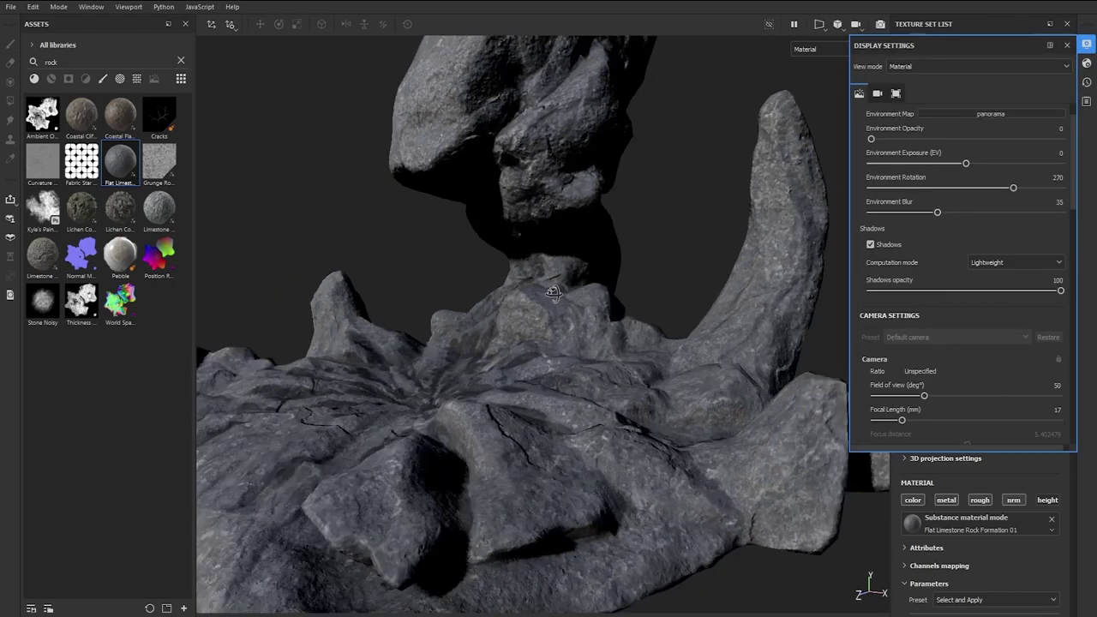
{"action": "left_click_drag", "start_coordinate": [642, 326], "coordinate": [481, 257], "text": "alt"}
{"action": "right_click_drag", "start_coordinate": [480, 257], "coordinate": [585, 276], "text": "shift"}
{"action": "right_click_drag", "start_coordinate": [530, 216], "coordinate": [480, 145], "text": "alt"}
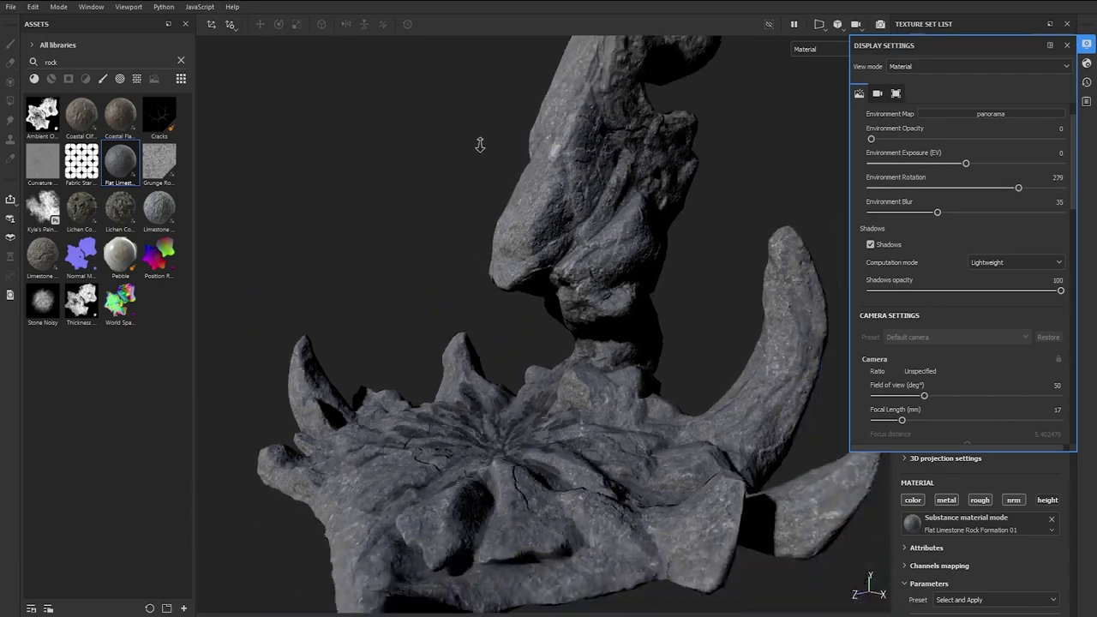
- Show the limestone layer's projection manipulator and rotate its tri-planar projection across the rock
{"action": "left_click", "coordinate": [210, 25]}
{"action": "key", "text": "e"}
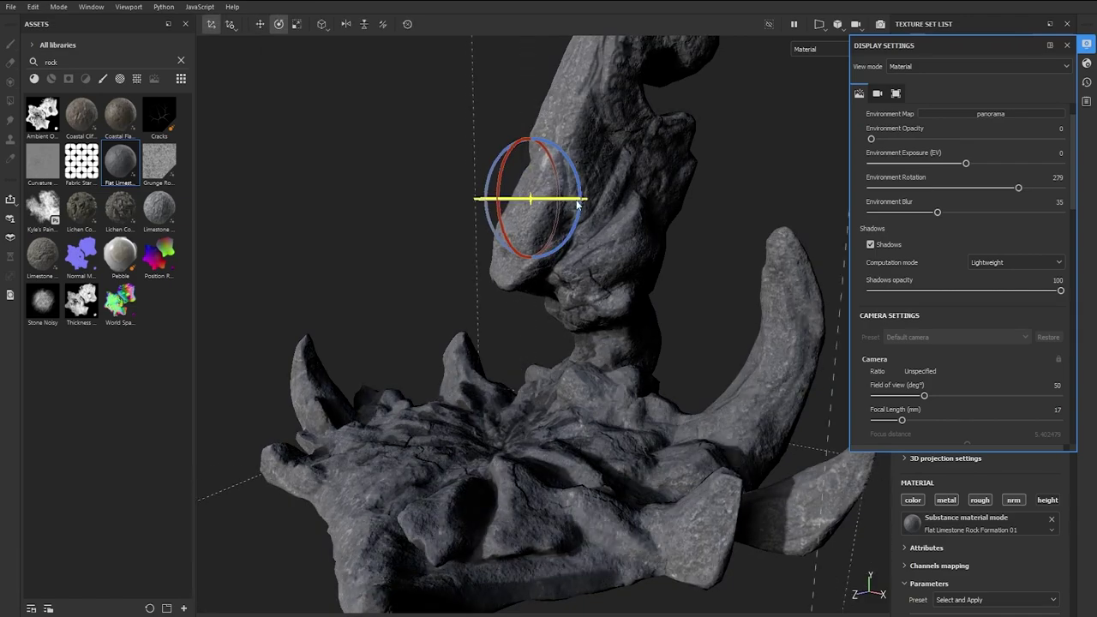
{"action": "key", "text": "w"}
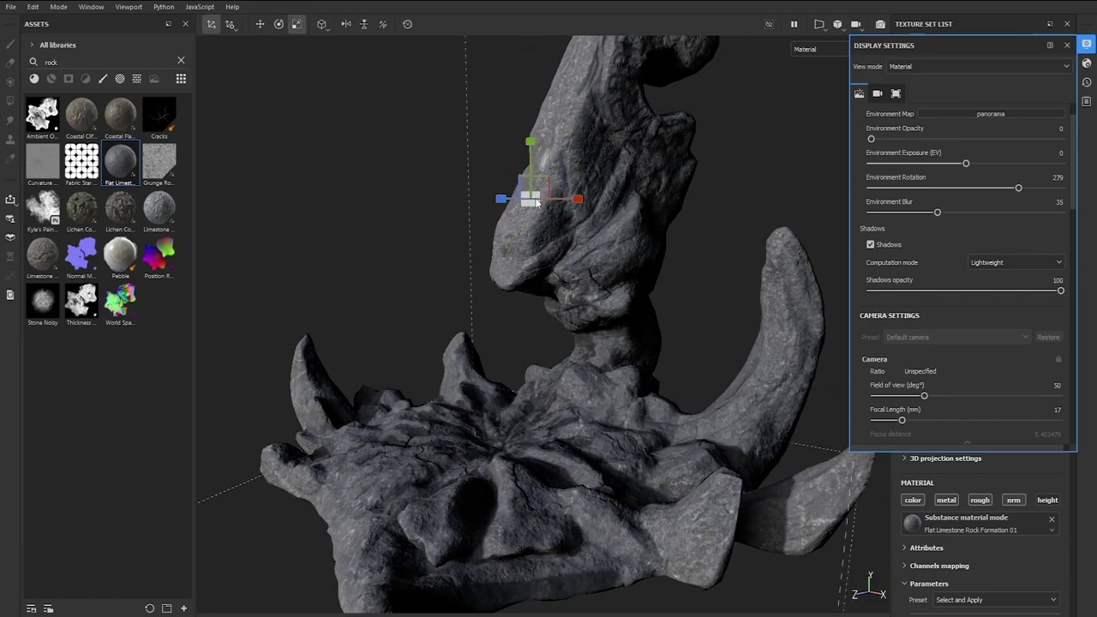
{"action": "key", "text": "r"}
- Close the display settings and move the Flat Limestone Rock Formation 01 layer below the two coastal rock layers
{"action": "left_click", "coordinate": [1089, 45]}
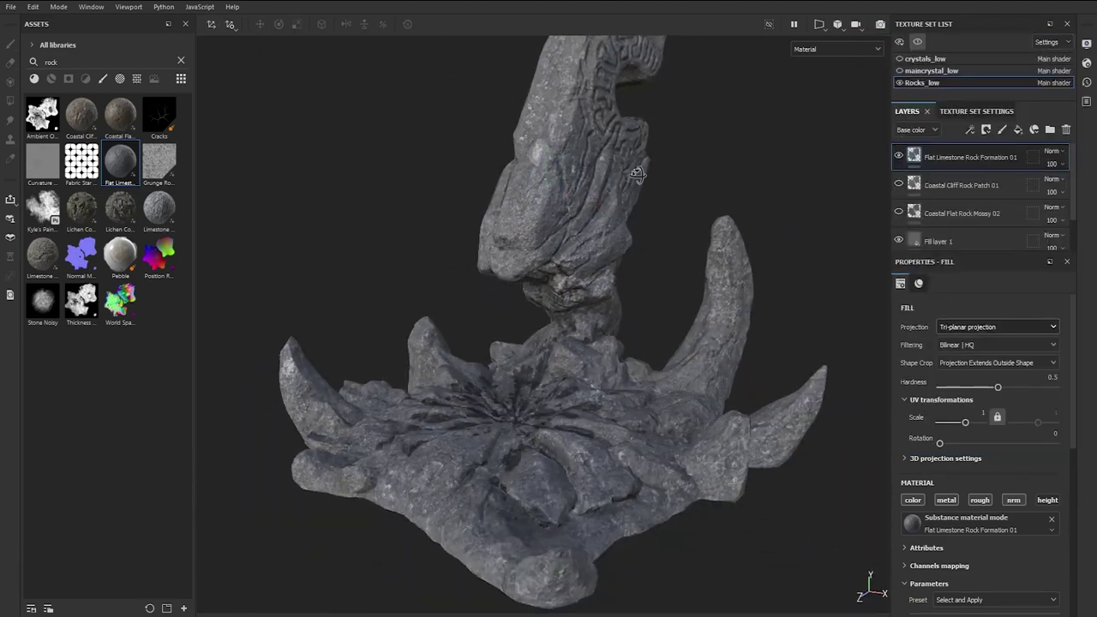
{"action": "left_click_drag", "start_coordinate": [548, 326], "coordinate": [592, 343], "text": "alt"}
{"action": "left_click_drag", "start_coordinate": [956, 158], "coordinate": [953, 223]}
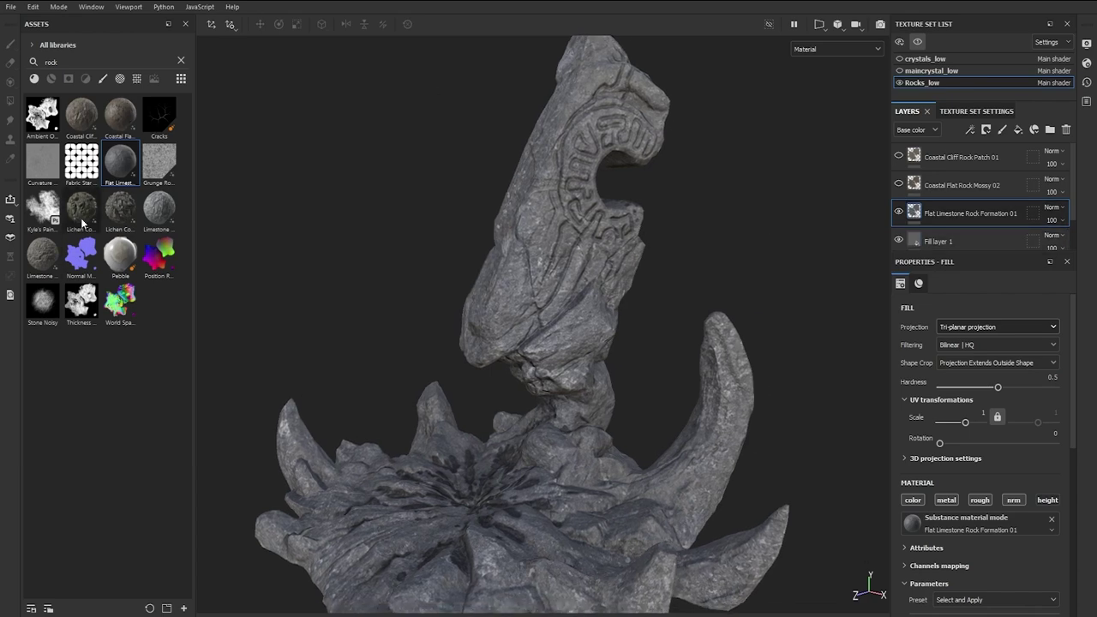
- Apply Lichen Covered Cave Rock 02 to the rock with tri-planar projection and show its manipulator
{"action": "left_click_drag", "start_coordinate": [120, 206], "coordinate": [600, 254]}
{"action": "left_click_drag", "start_coordinate": [672, 224], "coordinate": [660, 236], "text": "alt"}
{"action": "key", "text": "q"}
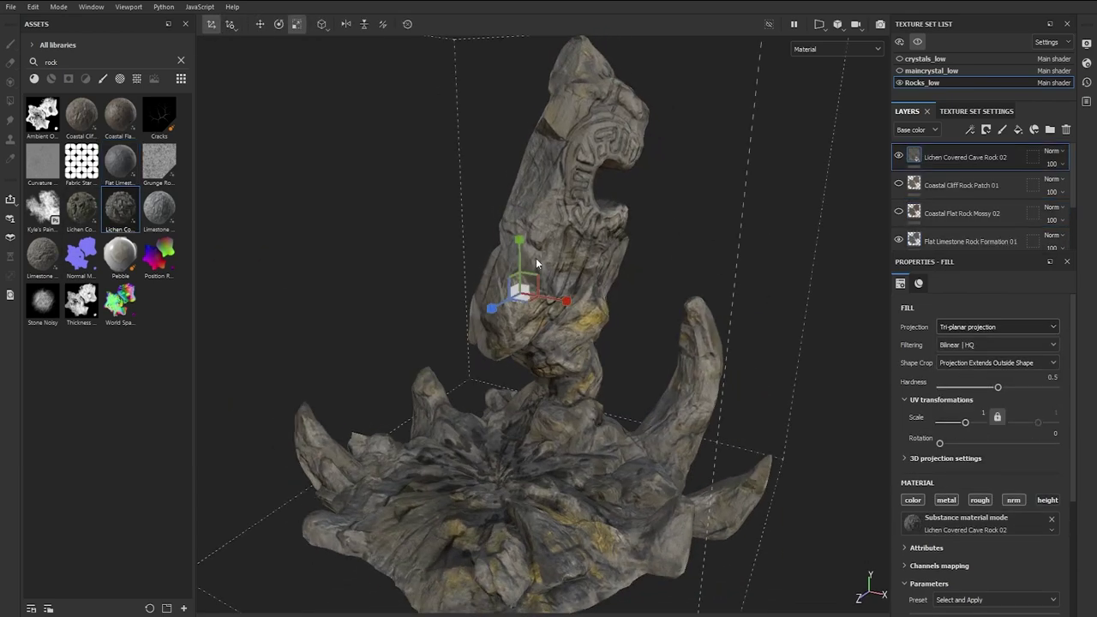
- Rotate and shift the Lichen Covered Cave Rock 02 projection to redistribute its pattern over the rock, then hide the manipulator
{"action": "key", "text": "e"}
{"action": "left_click_drag", "start_coordinate": [524, 253], "coordinate": [534, 202]}
{"action": "key", "text": "w"}
{"action": "left_click_drag", "start_coordinate": [555, 264], "coordinate": [572, 262]}
{"action": "key", "text": "q"}
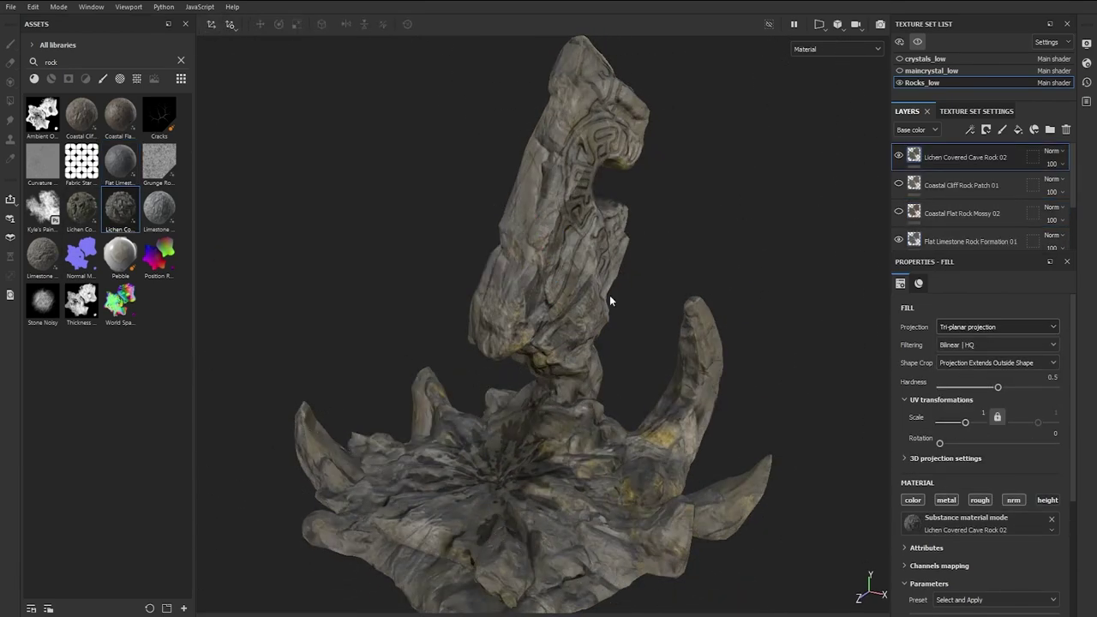
{"action": "left_click_drag", "start_coordinate": [610, 299], "coordinate": [365, 83], "text": "alt"}
{"action": "key", "text": "q"}
{"action": "left_click_drag", "start_coordinate": [481, 260], "coordinate": [566, 249]}
{"action": "key", "text": "e"}
{"action": "left_click", "coordinate": [212, 25]}
- Hide the Lichen Covered Cave Rock 02 layer and show the Coastal Flat Rock Mossy 02 layer
{"action": "left_click", "coordinate": [899, 156]}
{"action": "left_click_drag", "start_coordinate": [704, 261], "coordinate": [708, 232], "text": "alt"}
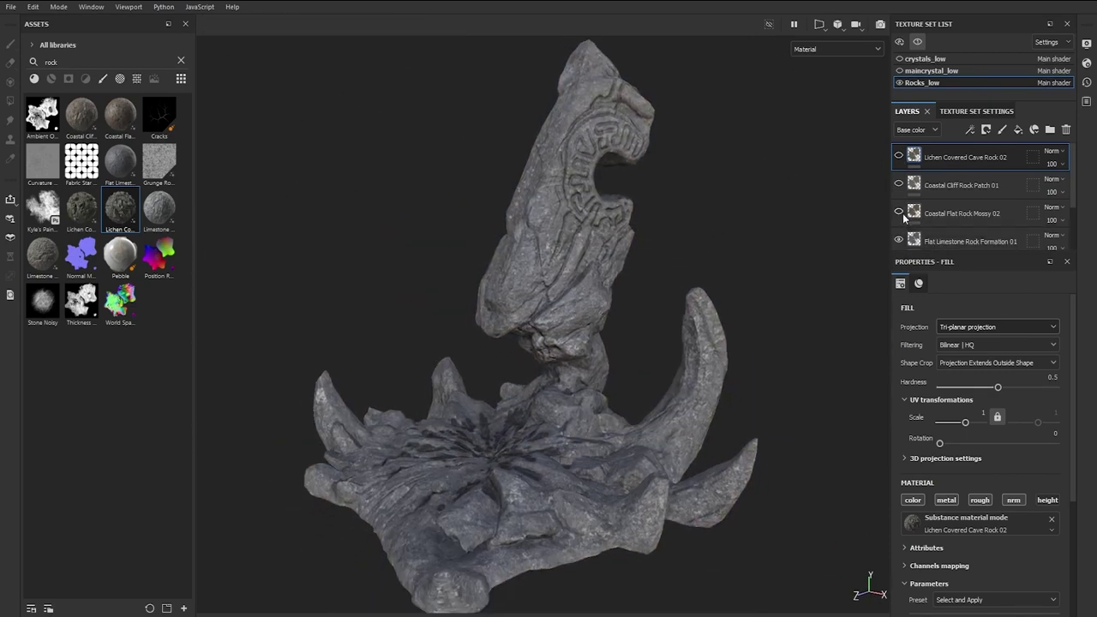
{"action": "left_click", "coordinate": [899, 211]}
- Add a black mask to the Coastal Flat Rock Mossy 02 layer
{"action": "left_click", "coordinate": [929, 214]}
{"action": "left_click", "coordinate": [985, 129]}
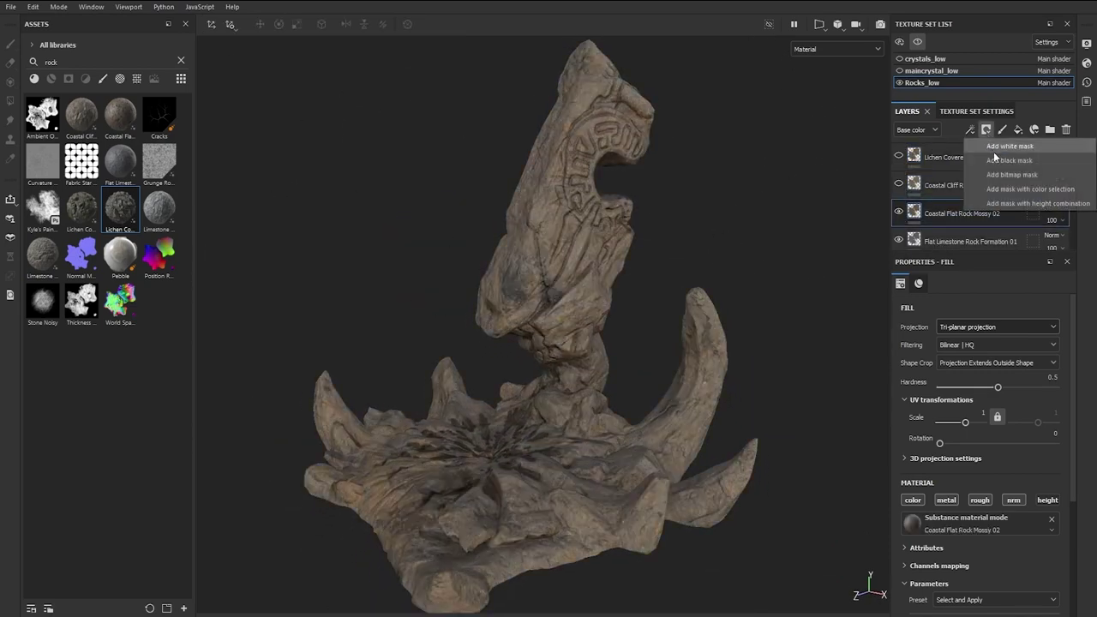
{"action": "left_click", "coordinate": [985, 160]}
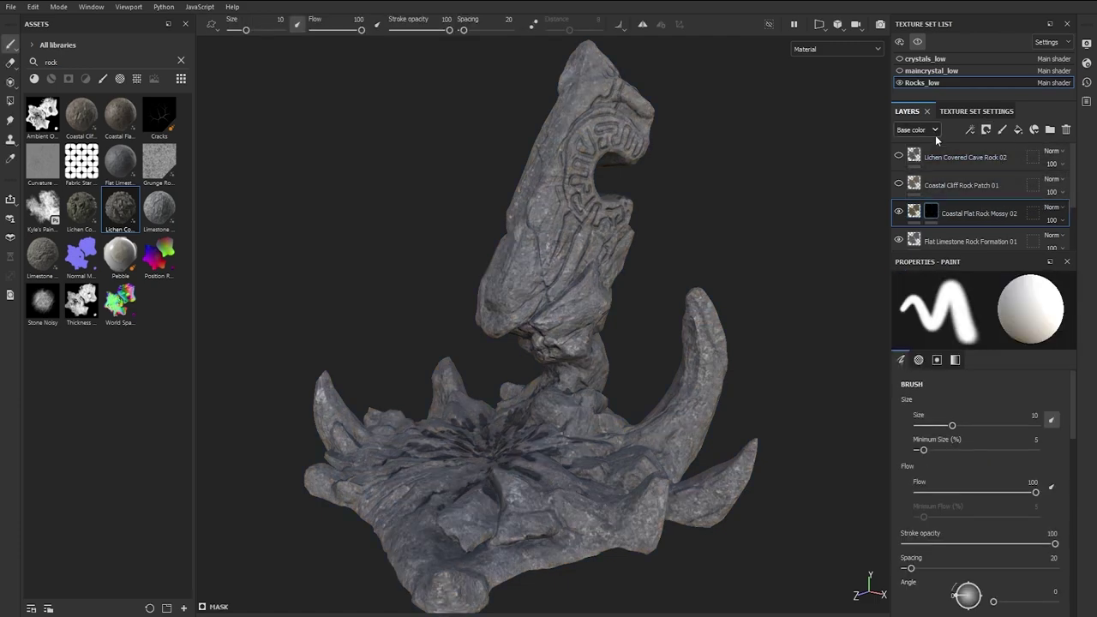
- Clear the asset search and apply the Dirt Cavities smart mask to the Coastal Flat Rock Mossy 02 layer
{"action": "left_click", "coordinate": [180, 60]}
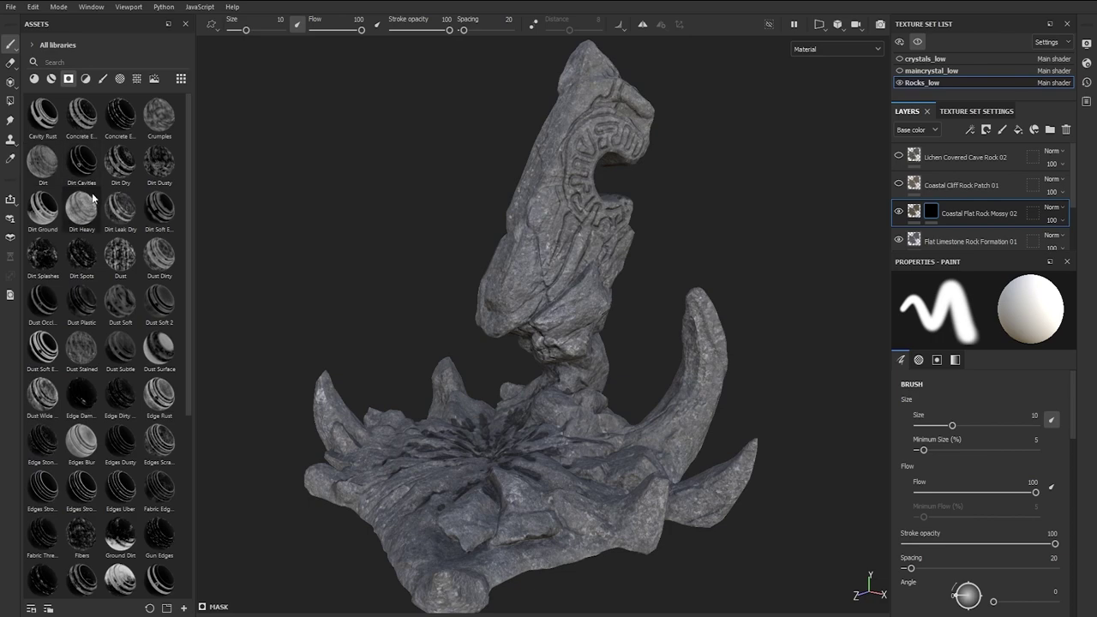
{"action": "left_click", "coordinate": [83, 168]}
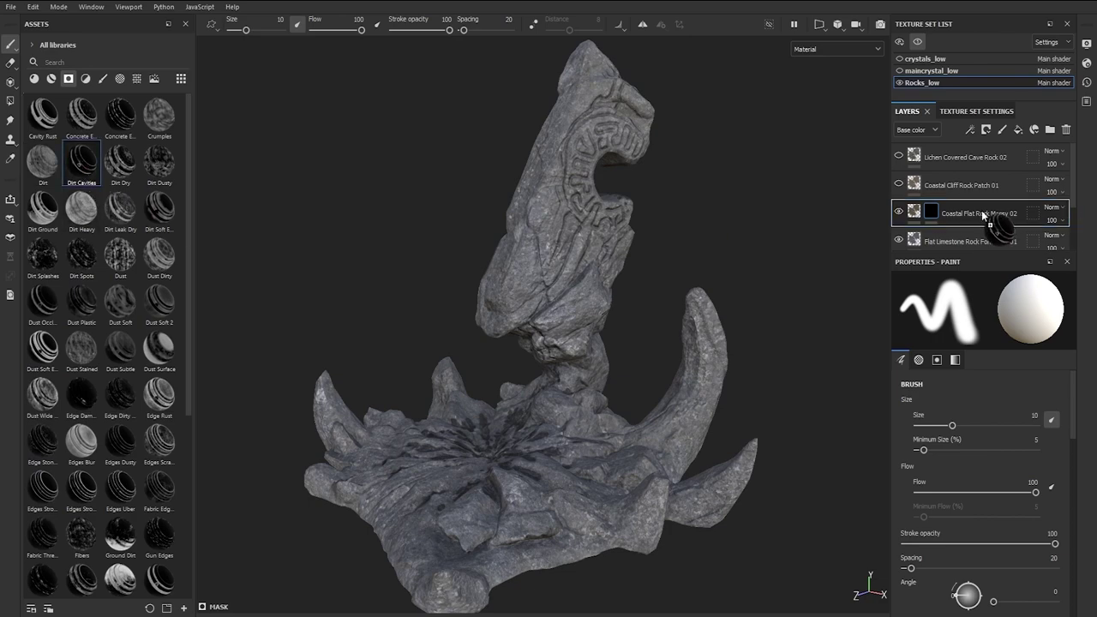
{"action": "left_click_drag", "start_coordinate": [984, 215], "coordinate": [985, 216]}
{"action": "scroll", "coordinate": [601, 232], "scroll_direction": "up", "scroll_amount": 5}
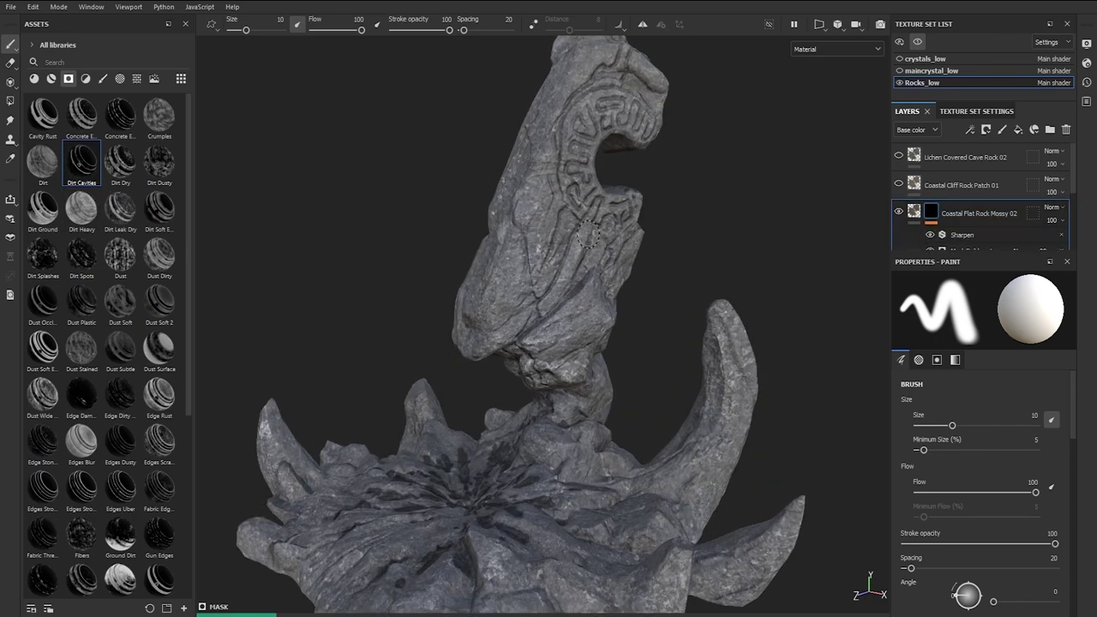
{"action": "mouse_move", "coordinate": [588, 246]}
{"action": "left_mouse_down", "text": "alt"}
{"action": "mouse_move", "coordinate": [632, 291]}
{"action": "mouse_move", "coordinate": [604, 229]}
{"action": "left_mouse_up", "text": "alt"}
{"action": "middle_click_drag", "start_coordinate": [603, 229], "coordinate": [523, 384], "text": "alt"}
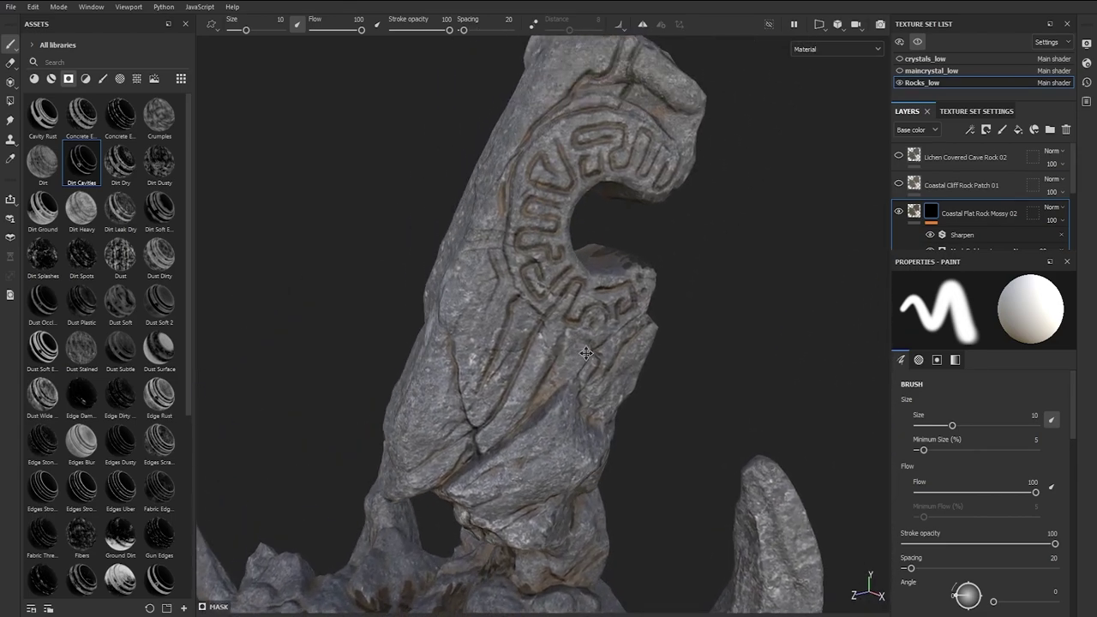
- Set the Coastal Flat Rock Mossy 02 mask's Mask Builder level to 0.55 and contrast to 0.21
{"action": "scroll", "coordinate": [1061, 208], "scroll_direction": "down", "scroll_amount": 1}
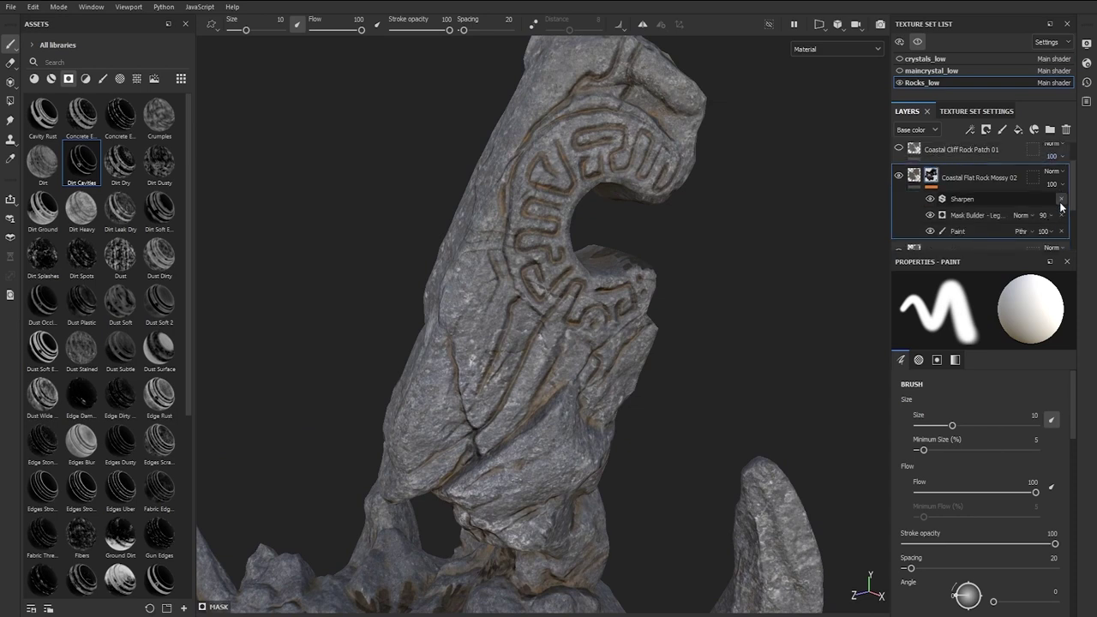
{"action": "left_click", "coordinate": [957, 216]}
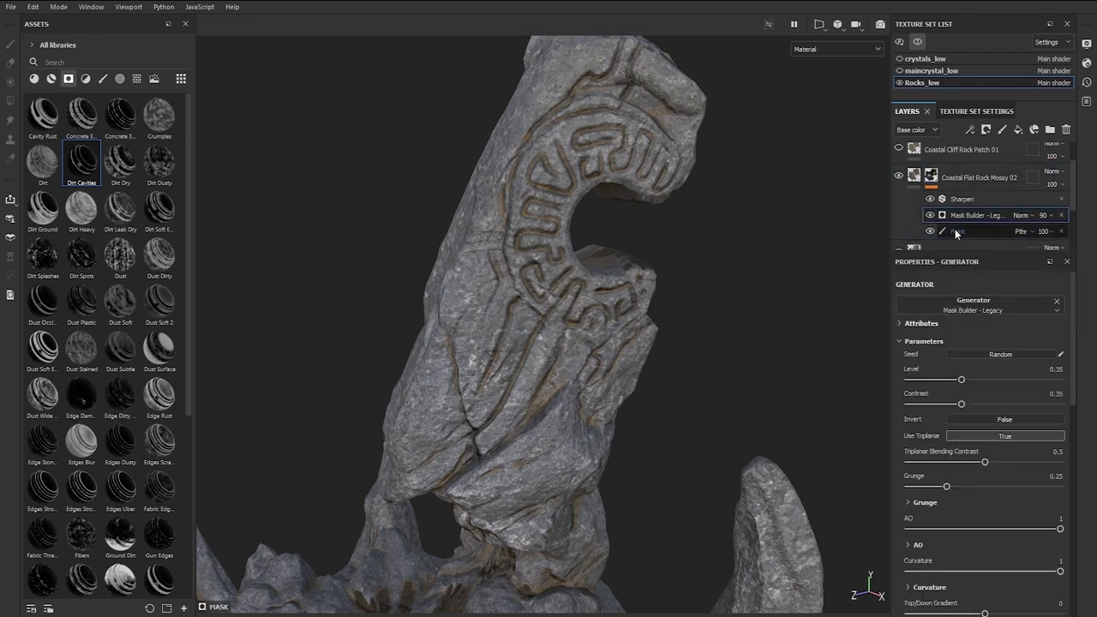
{"action": "scroll", "coordinate": [947, 361], "scroll_direction": "down", "scroll_amount": 1}
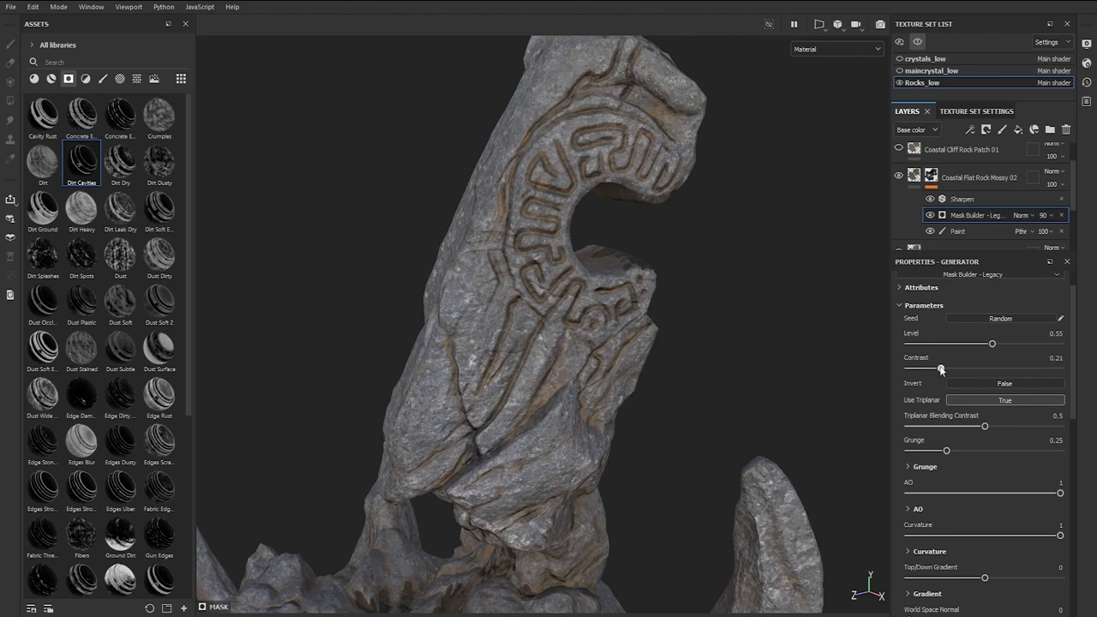
{"action": "scroll", "coordinate": [756, 381], "scroll_direction": "down", "scroll_amount": 3}
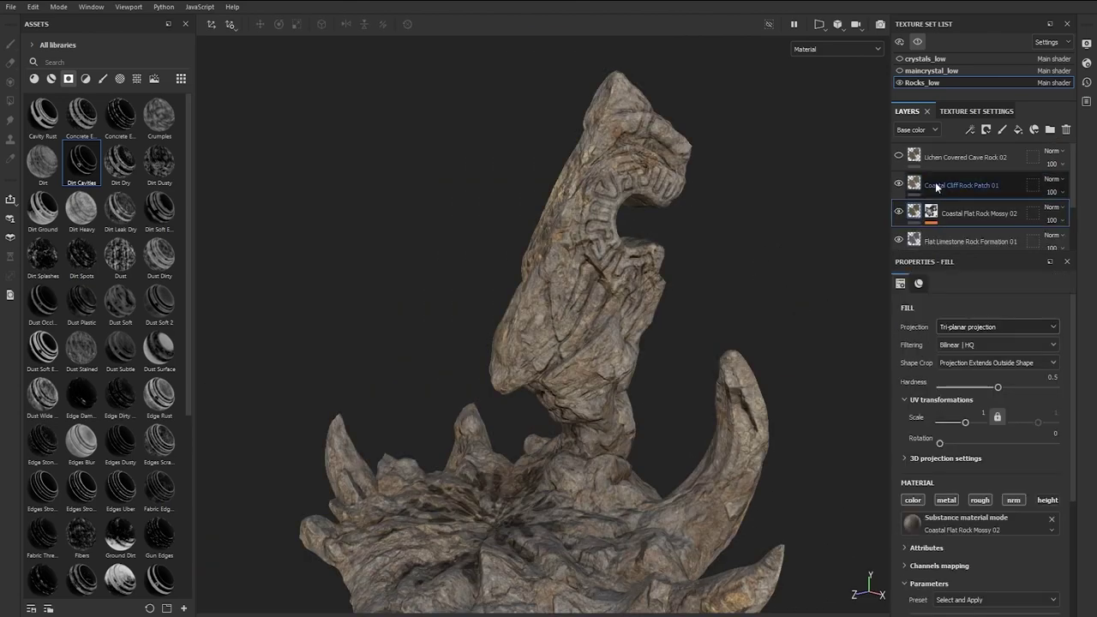
- Add a Color Balance filter to the Coastal Cliff Rock Patch 01 layer
{"action": "left_click", "coordinate": [935, 183]}
{"action": "left_click", "coordinate": [970, 132]}
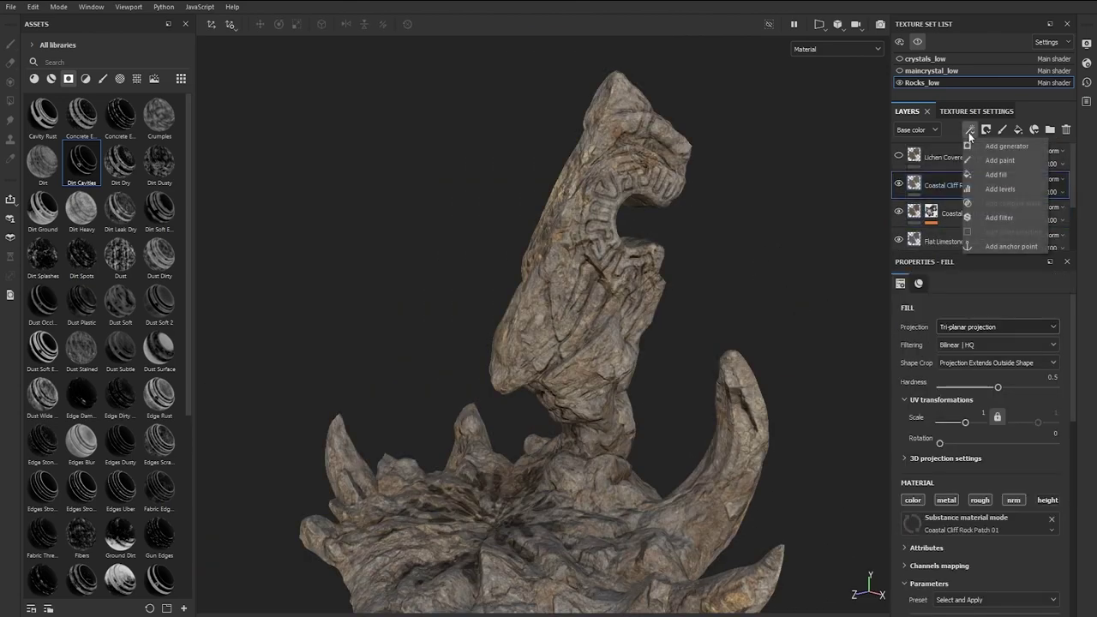
{"action": "left_click", "coordinate": [1000, 219]}
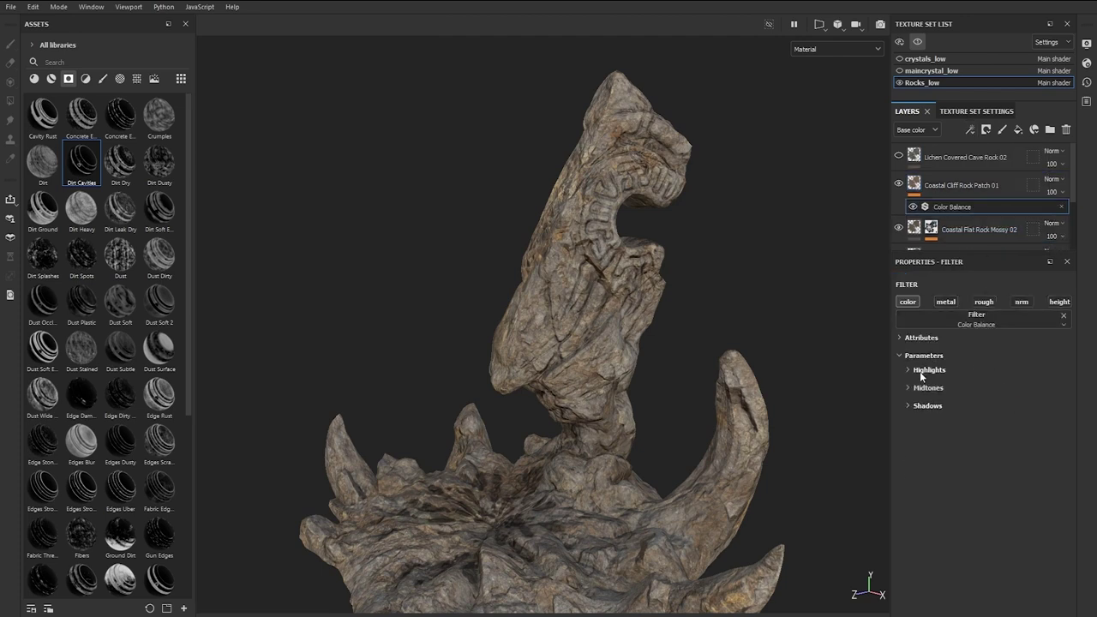
- Set the Color Balance highlights to 0.18, 0.1 and 0, midtones to -0.47, 0.15 and 0.69, and shadows to -0.46, -0.29 and 0.04
{"action": "left_click", "coordinate": [924, 371]}
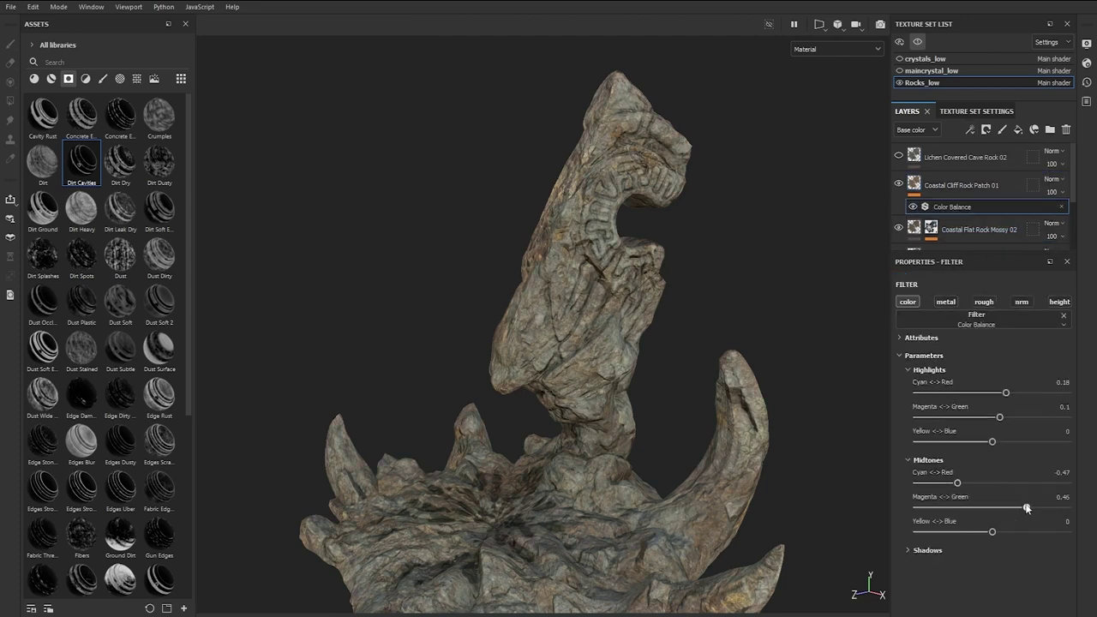
{"action": "left_click_drag", "start_coordinate": [1070, 534], "coordinate": [1044, 533]}
{"action": "left_click", "coordinate": [928, 552]}
{"action": "scroll", "coordinate": [943, 552], "scroll_direction": "down", "scroll_amount": 1}
{"action": "left_click_drag", "start_coordinate": [989, 554], "coordinate": [968, 579]}
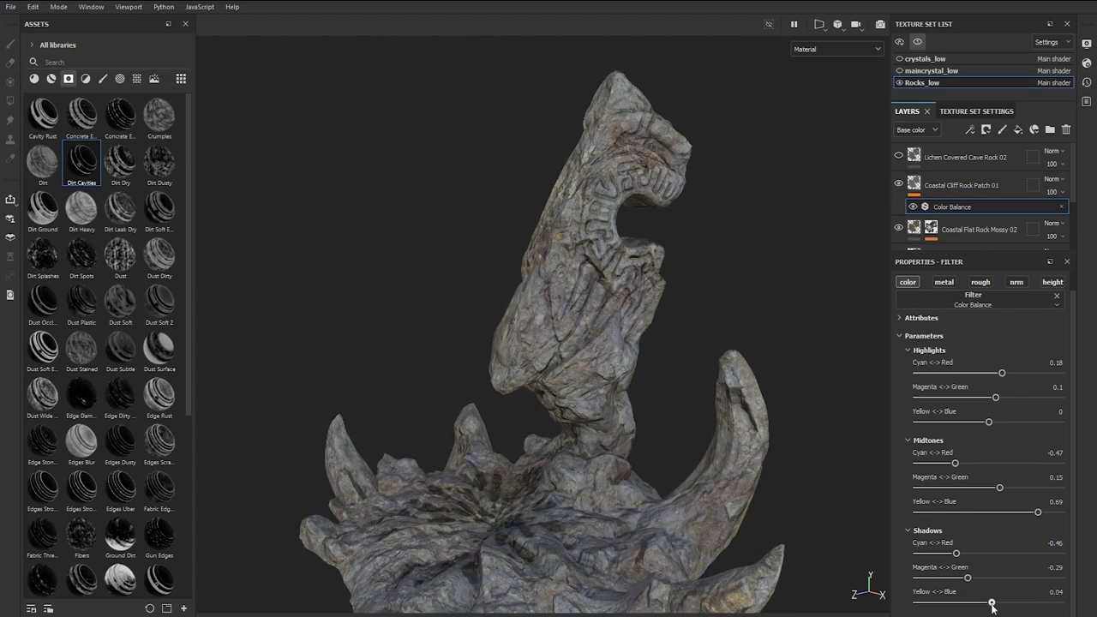
{"action": "left_click", "coordinate": [924, 335]}
- Add a black mask to the Coastal Cliff Rock Patch 01 layer and apply the Dirt Dusty smart mask to it
{"action": "left_click", "coordinate": [951, 185]}
{"action": "left_click", "coordinate": [986, 129]}
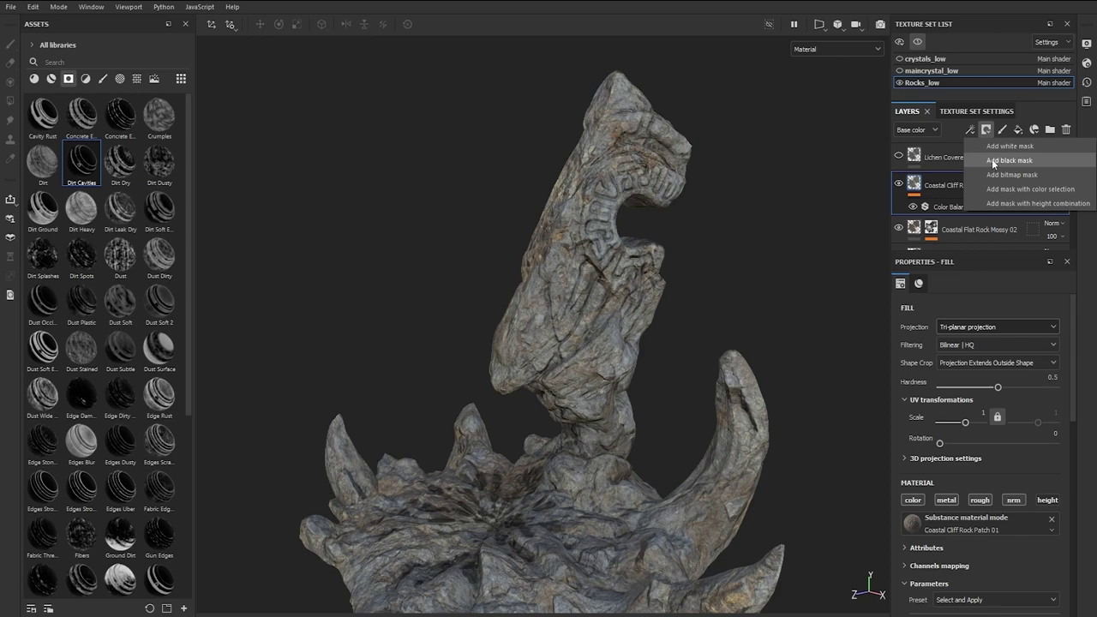
{"action": "left_click", "coordinate": [992, 161]}
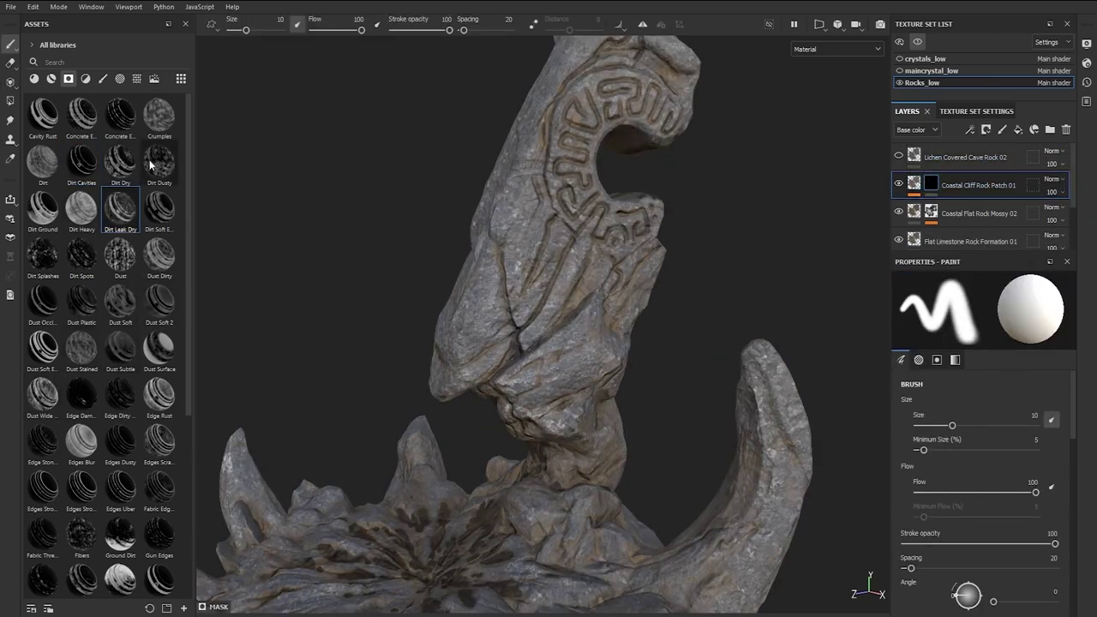
{"action": "left_click_drag", "start_coordinate": [895, 207], "coordinate": [943, 189]}
- Set the Coastal Cliff Rock Patch 01 layer's base color blending mode to Darken (Min)
{"action": "left_click", "coordinate": [915, 184]}
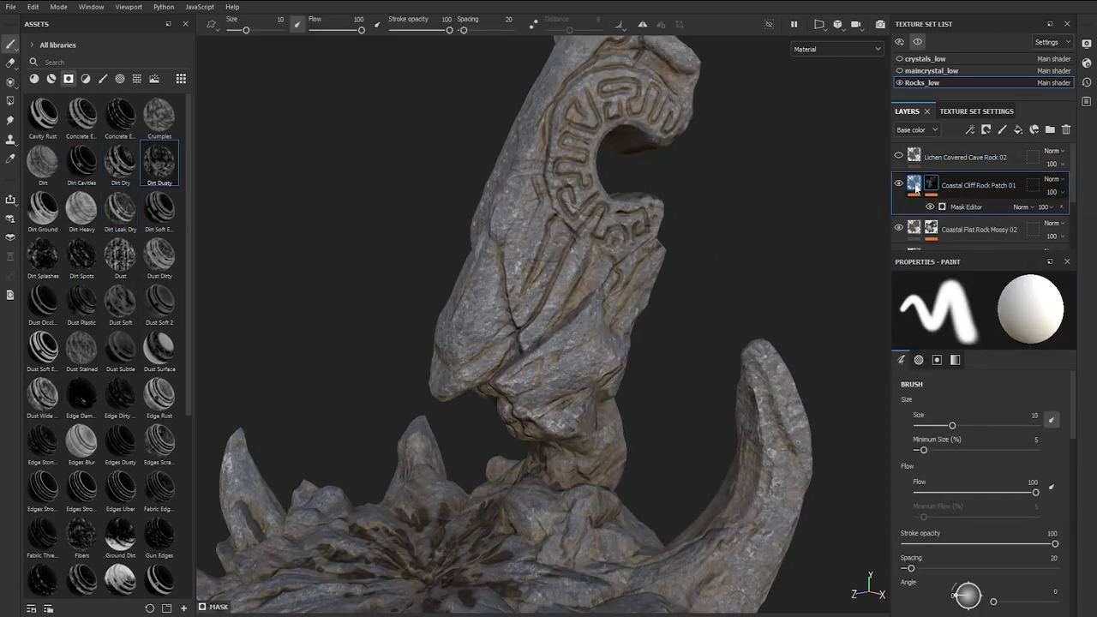
{"action": "left_click", "coordinate": [926, 133]}
{"action": "left_click", "coordinate": [1051, 179]}
{"action": "left_click", "coordinate": [1034, 262]}
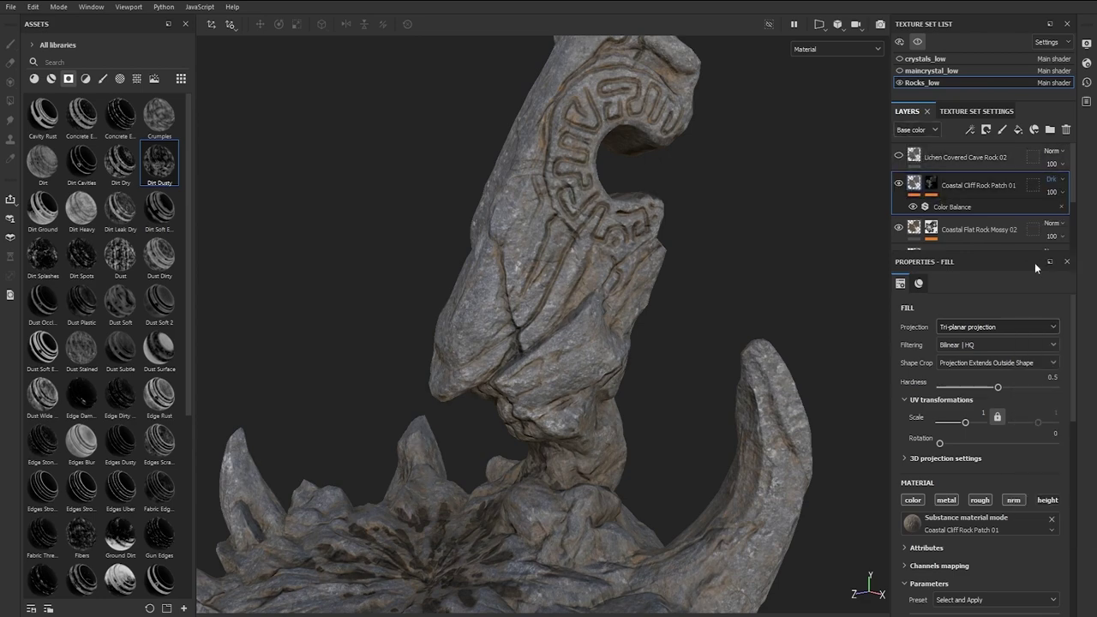
{"action": "scroll", "coordinate": [626, 428], "scroll_direction": "down", "scroll_amount": 3}
{"action": "middle_click_drag", "start_coordinate": [626, 428], "coordinate": [576, 358], "text": "alt"}
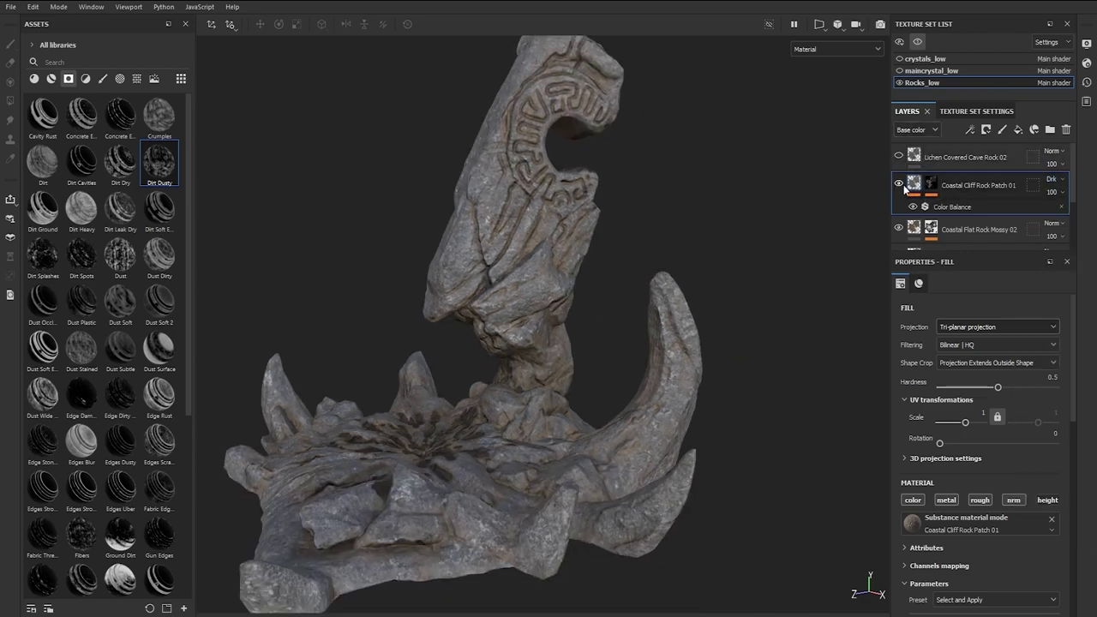
- Set the Coastal Cliff Rock Patch 01 mask's global blur to 0.18, balance to 0.69, contrast to 0.2 and texture amount to 0.46
{"action": "left_click", "coordinate": [931, 184]}
{"action": "left_click", "coordinate": [931, 184], "text": "alt"}
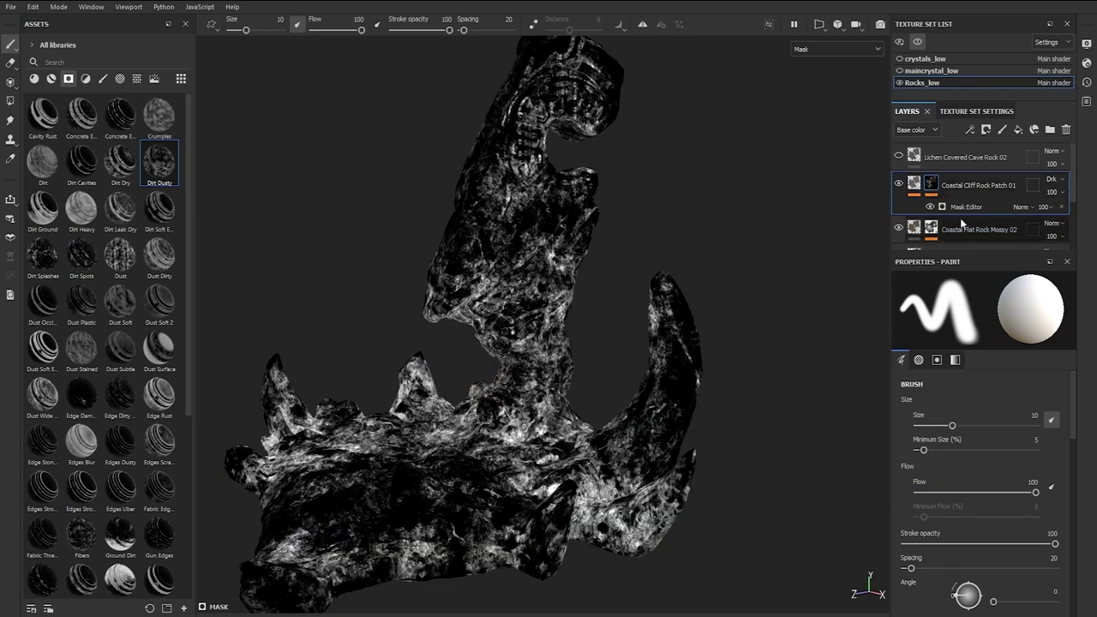
{"action": "left_click", "coordinate": [960, 210]}
{"action": "mouse_move", "coordinate": [984, 370]}
{"action": "left_mouse_down"}
{"action": "mouse_move", "coordinate": [911, 370]}
{"action": "mouse_move", "coordinate": [993, 370]}
{"action": "left_mouse_up"}
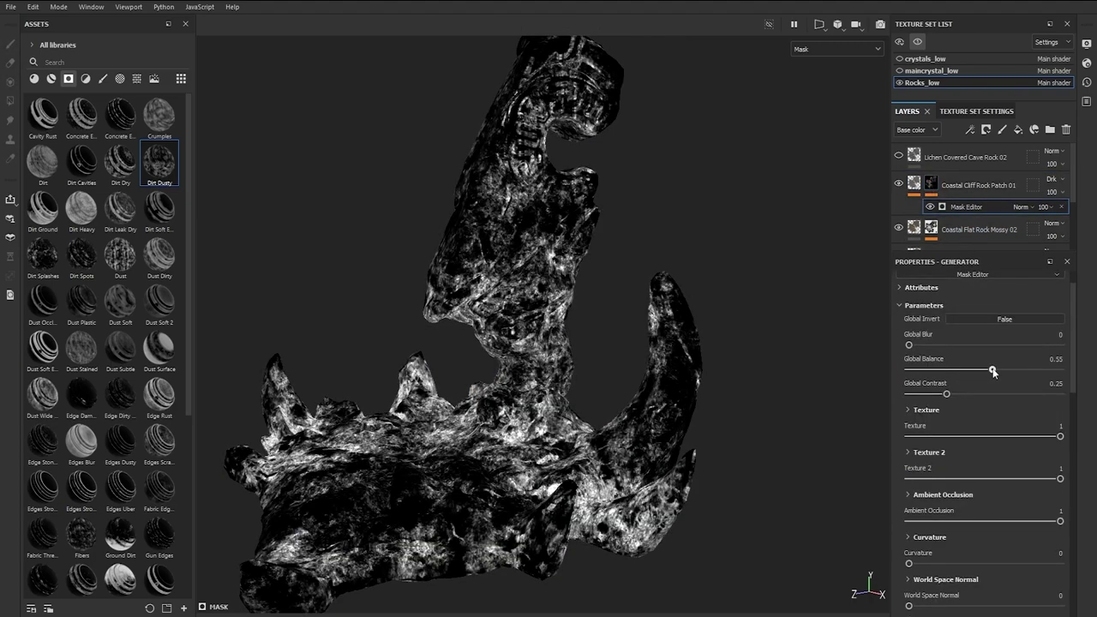
{"action": "mouse_move", "coordinate": [909, 345]}
{"action": "left_mouse_down"}
{"action": "mouse_move", "coordinate": [930, 345]}
{"action": "mouse_move", "coordinate": [911, 347]}
{"action": "left_mouse_up"}
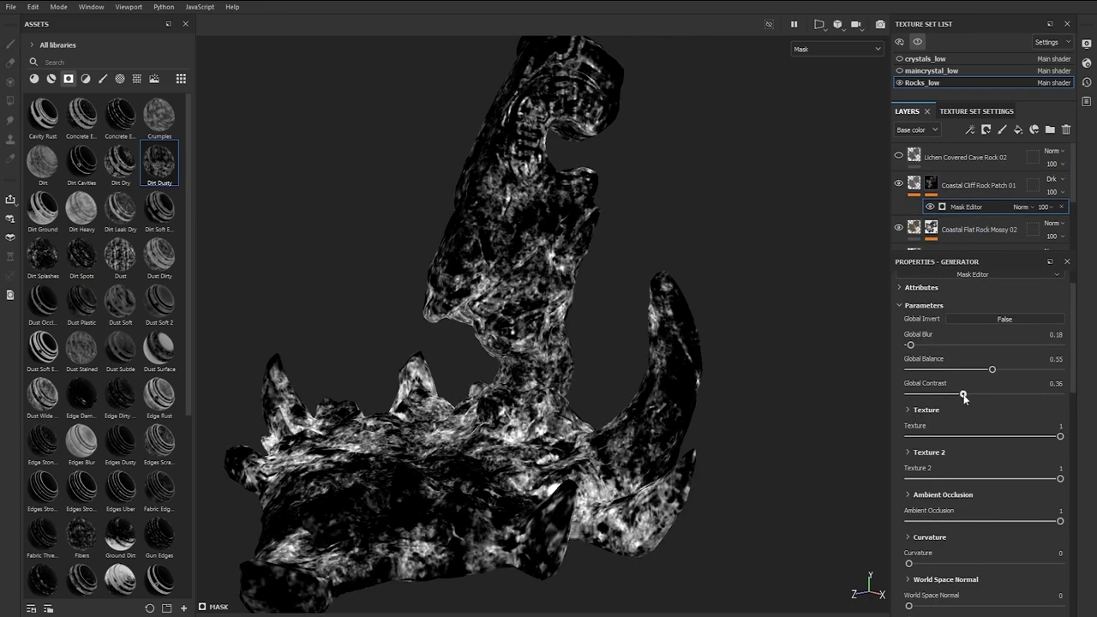
{"action": "left_click_drag", "start_coordinate": [965, 397], "coordinate": [1014, 372]}
{"action": "left_click", "coordinate": [944, 437]}
{"action": "left_click_drag", "start_coordinate": [957, 439], "coordinate": [984, 440]}
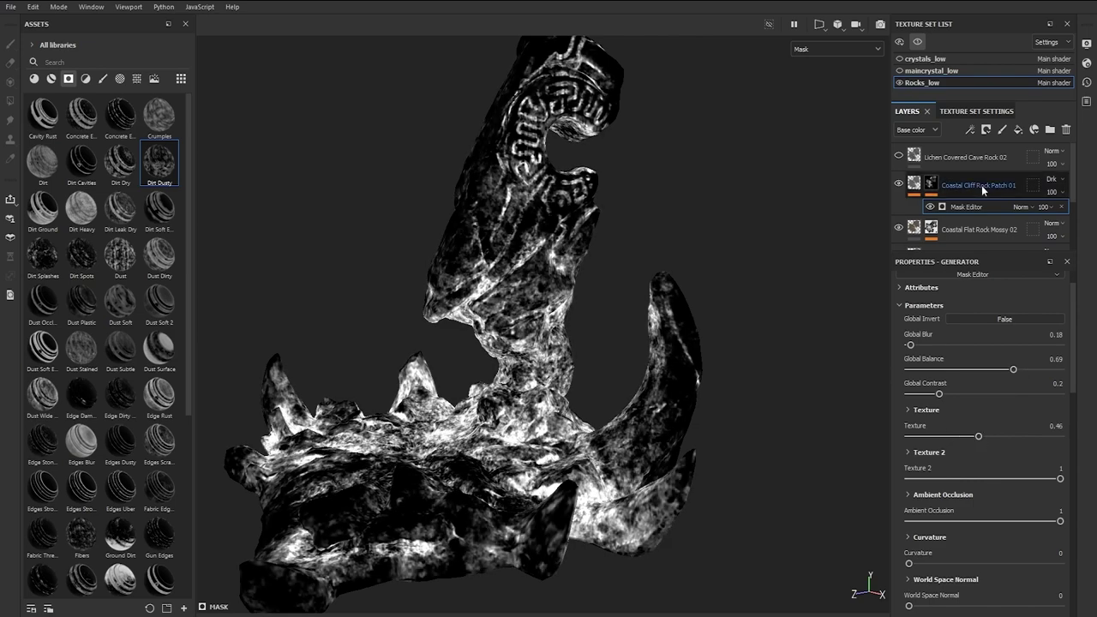
- Change the Coastal Cliff Rock Patch 01 layer's blending mode to Overlay and its opacity to 67
{"action": "left_click", "coordinate": [914, 184]}
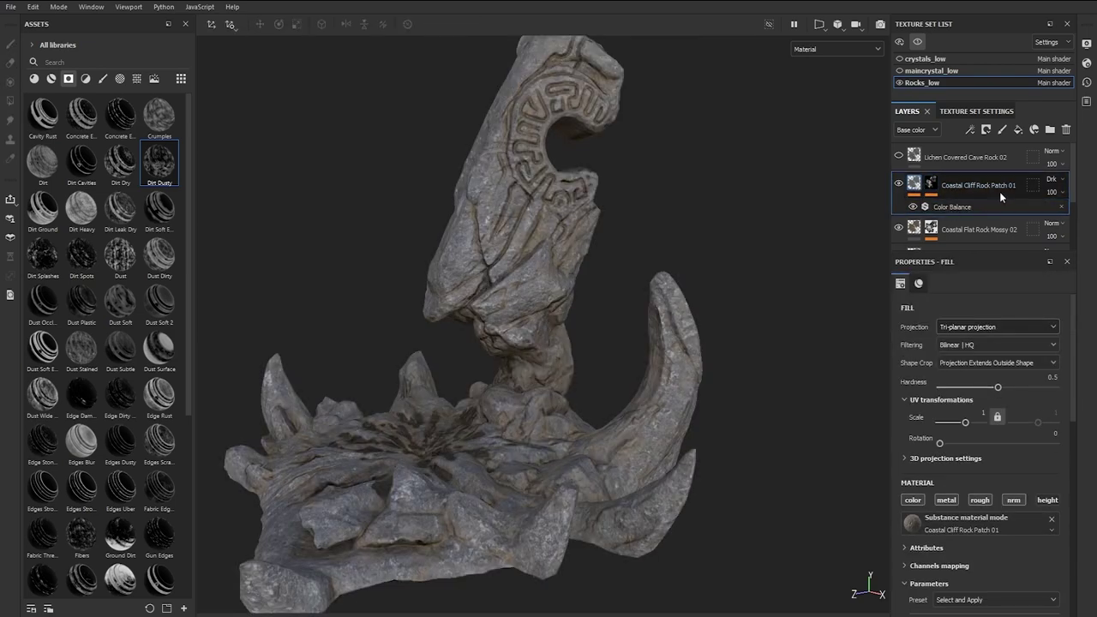
{"action": "left_click", "coordinate": [1053, 179]}
{"action": "left_click", "coordinate": [1035, 359]}
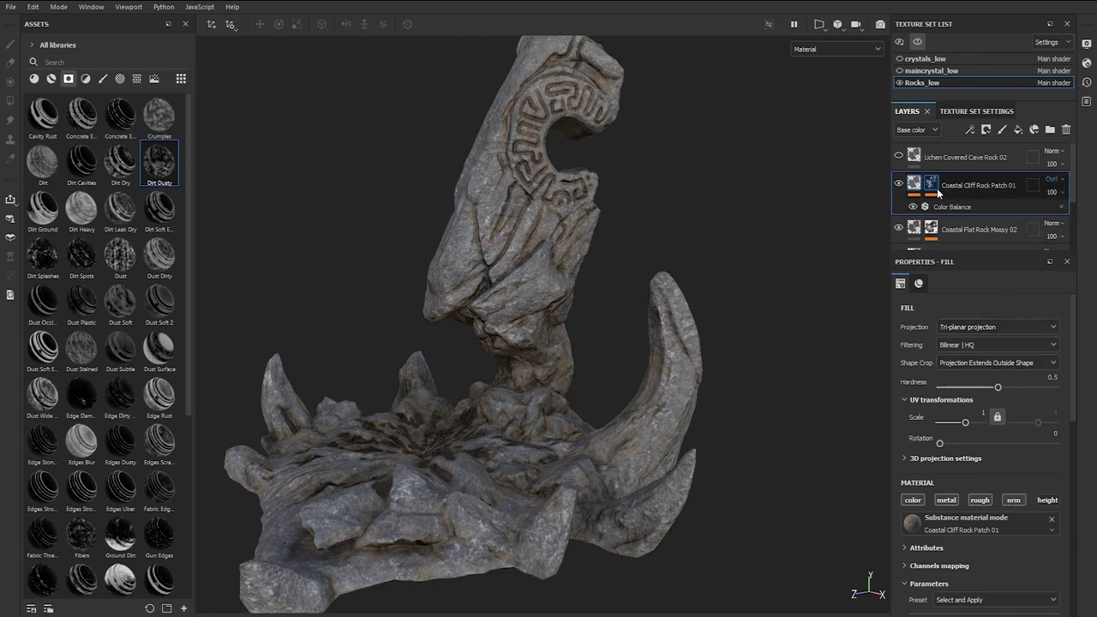
{"action": "left_click", "coordinate": [1061, 193]}
{"action": "left_click_drag", "start_coordinate": [1091, 215], "coordinate": [1072, 215]}
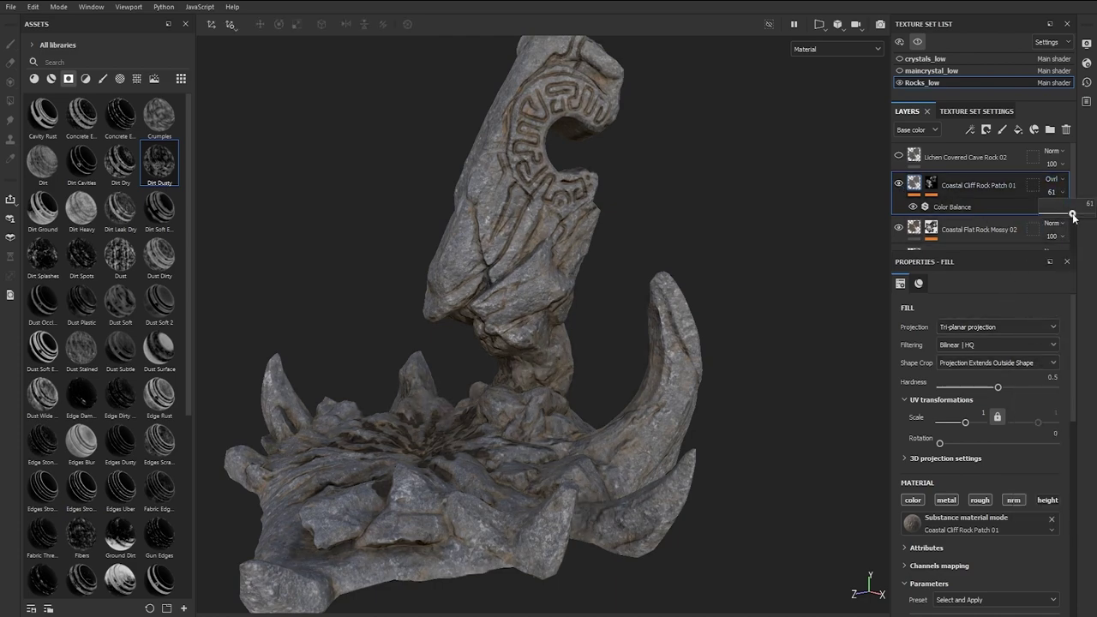
- Show the Lichen Covered Cave Rock 02 layer and set it to Subtract at 58 opacity
{"action": "left_click", "coordinate": [899, 156]}
{"action": "left_click", "coordinate": [1051, 151]}
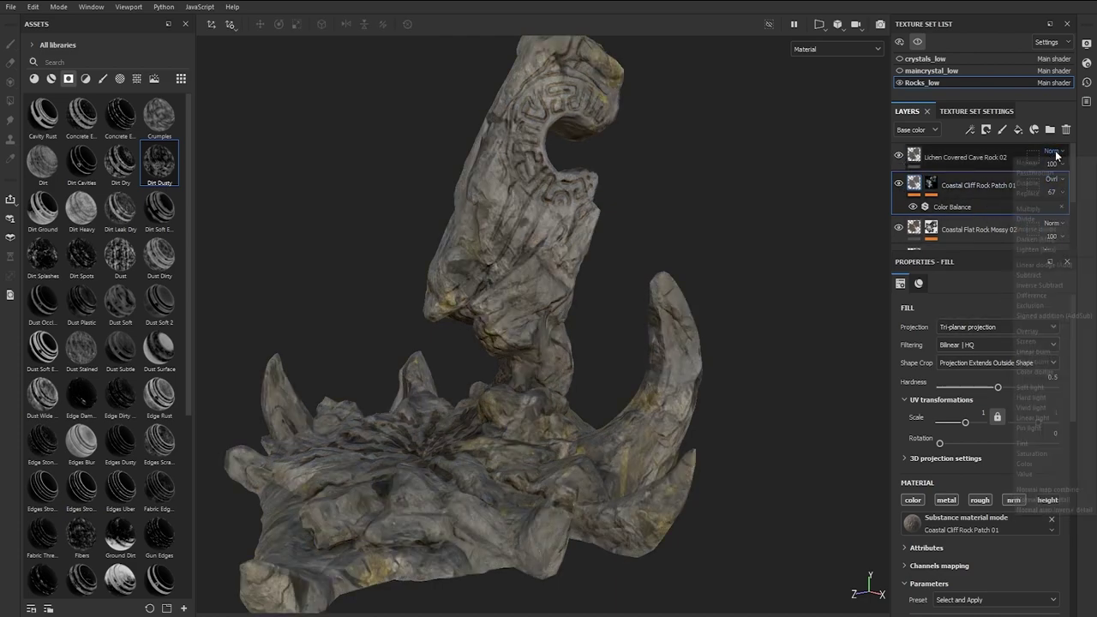
{"action": "left_click", "coordinate": [1039, 273]}
{"action": "left_click_drag", "start_coordinate": [1053, 162], "coordinate": [1071, 188]}
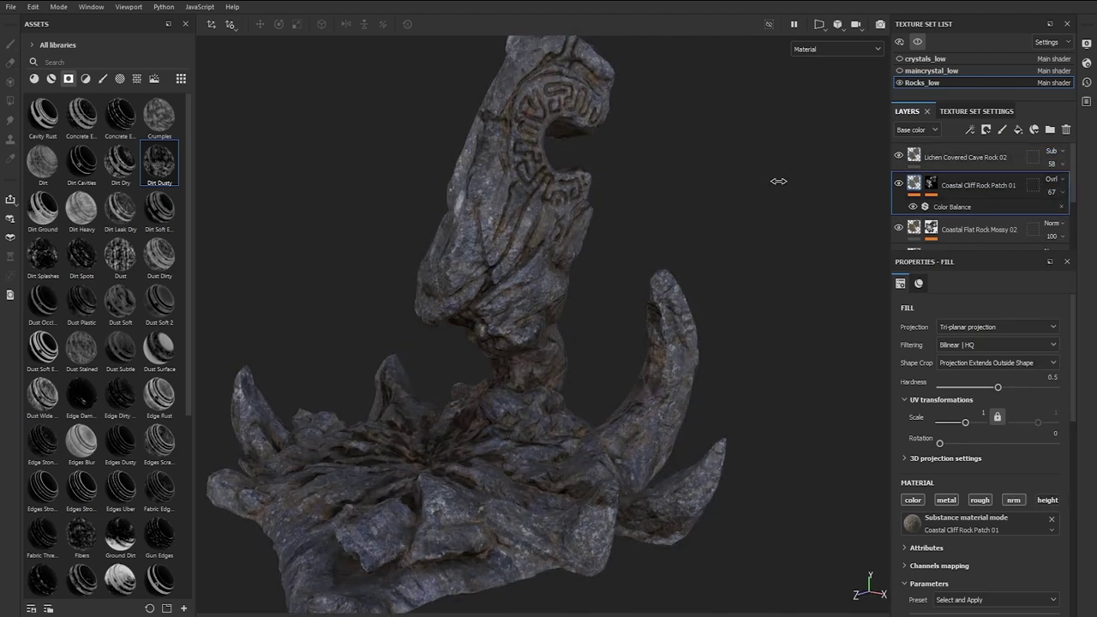
- Add a black mask with a Dirt generator to the Lichen Covered Cave Rock 02 layer
{"action": "scroll", "coordinate": [771, 176], "scroll_direction": "up", "scroll_amount": 5}
{"action": "left_click", "coordinate": [960, 157]}
{"action": "left_click", "coordinate": [986, 129]}
{"action": "left_click", "coordinate": [1007, 160]}
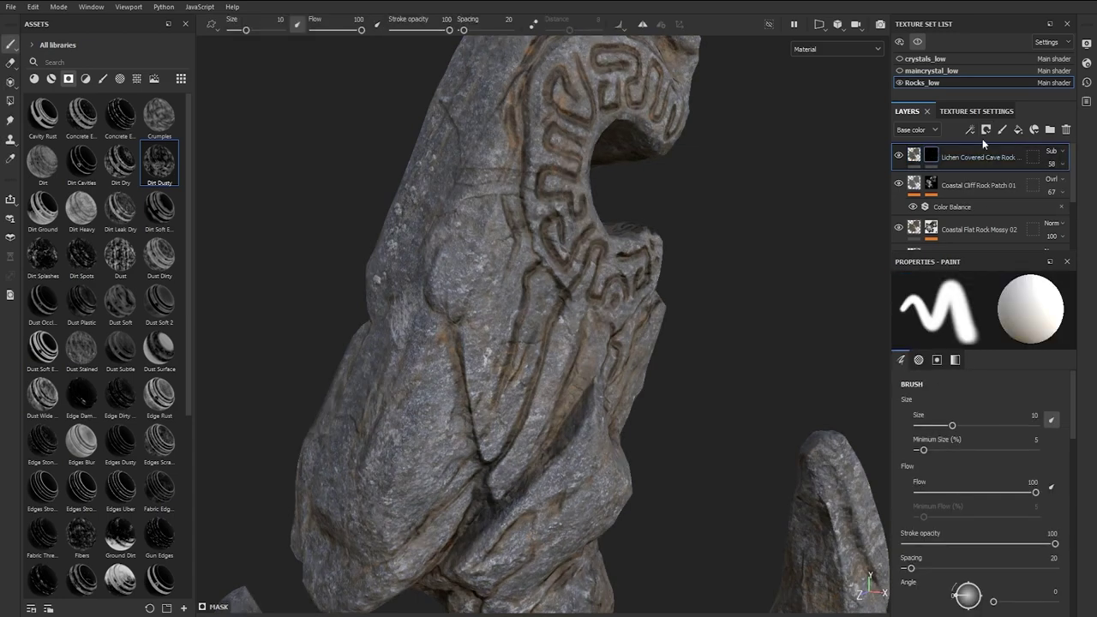
{"action": "left_click", "coordinate": [975, 130]}
{"action": "left_click", "coordinate": [986, 144]}
{"action": "left_click", "coordinate": [978, 304]}
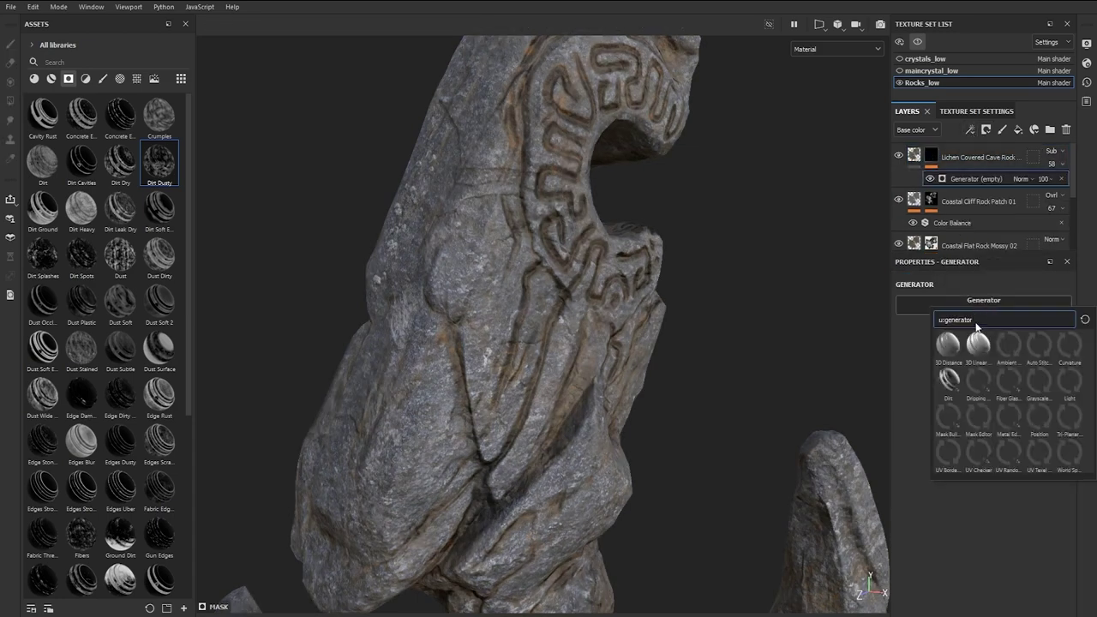
{"action": "left_click", "coordinate": [949, 380]}
- Raise the Dirt generator's level and contrast while viewing the Lichen Covered Cave Rock 02 mask on its own
{"action": "left_click", "coordinate": [931, 156], "text": "alt"}
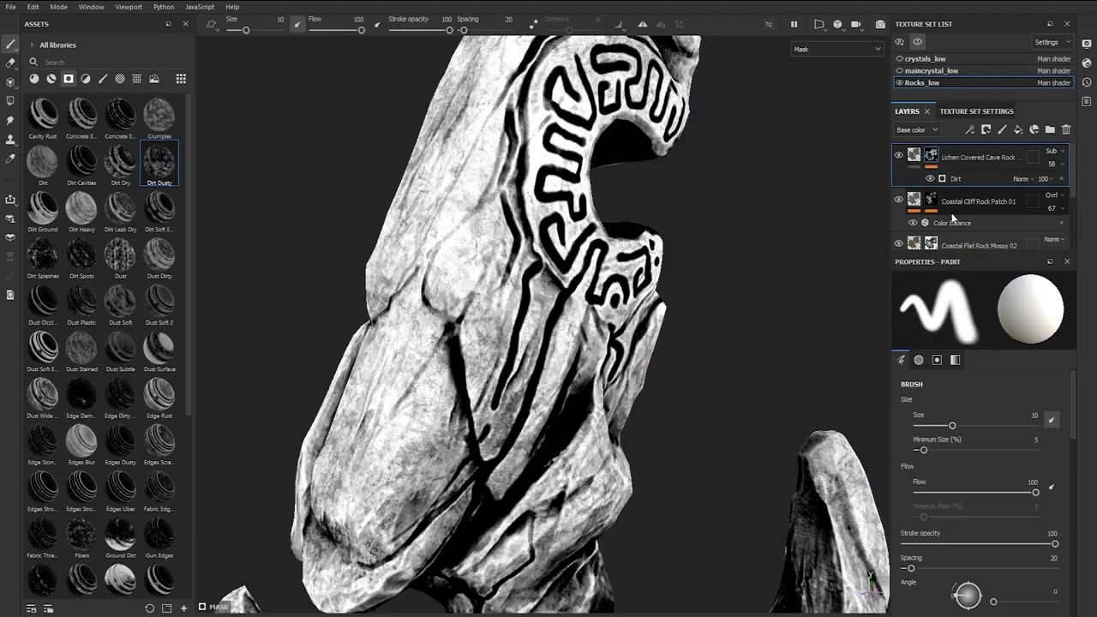
{"action": "left_click", "coordinate": [956, 179]}
{"action": "mouse_move", "coordinate": [1028, 397]}
{"action": "left_mouse_down"}
{"action": "mouse_move", "coordinate": [1015, 401]}
{"action": "mouse_move", "coordinate": [1027, 400]}
{"action": "left_mouse_up"}
{"action": "mouse_move", "coordinate": [985, 421]}
{"action": "left_mouse_down"}
{"action": "mouse_move", "coordinate": [1023, 422]}
{"action": "mouse_move", "coordinate": [1000, 422]}
{"action": "left_mouse_up"}
{"action": "left_click_drag", "start_coordinate": [1027, 397], "coordinate": [1038, 400]}
- Add a Warp filter above the Dirt generator in the Lichen Covered Cave Rock 02 mask
{"action": "left_click", "coordinate": [931, 155]}
{"action": "left_click", "coordinate": [971, 131]}
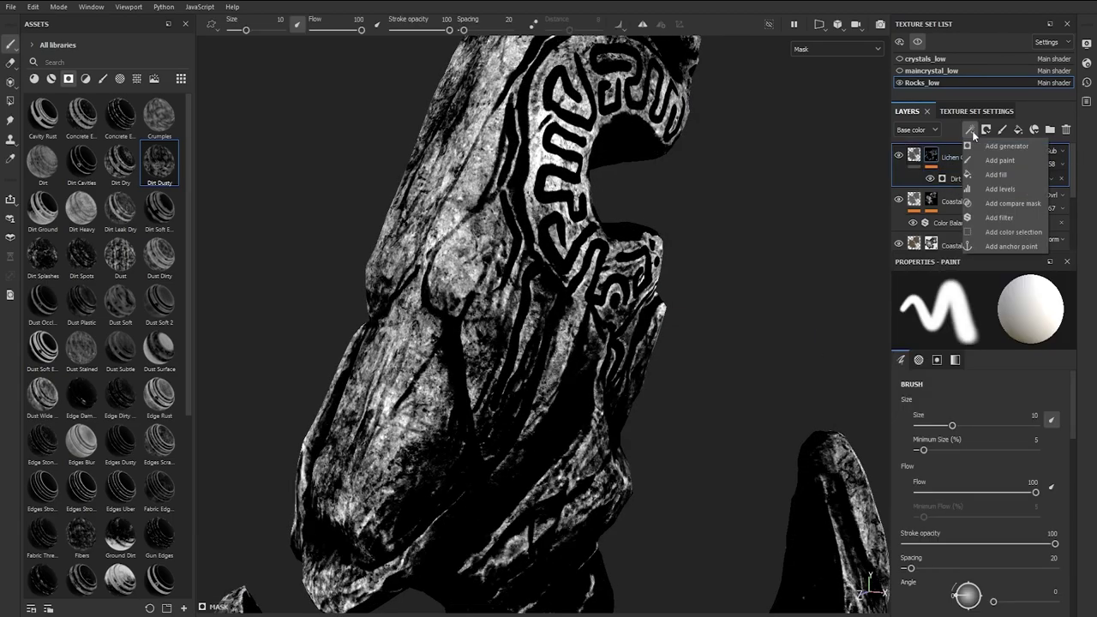
{"action": "left_click", "coordinate": [1000, 217]}
{"action": "left_click", "coordinate": [963, 306]}
{"action": "type", "text": "war"}
{"action": "left_click", "coordinate": [969, 338]}
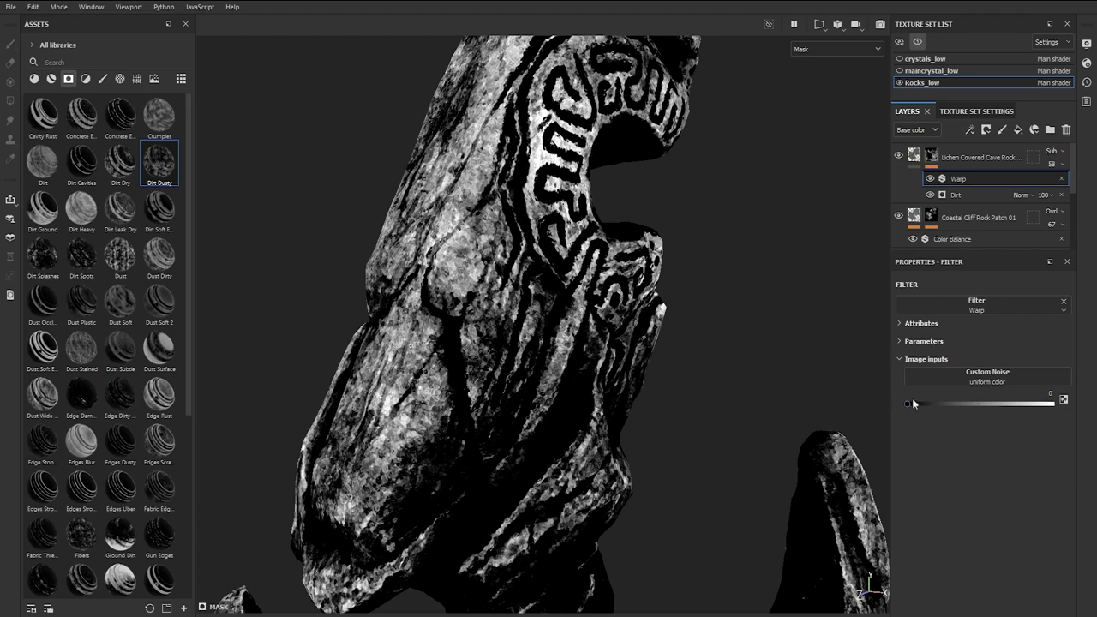
- Set the Warp filter's source position to 0.34 and return to the material view of the Lichen layer
{"action": "left_click", "coordinate": [914, 455]}
{"action": "left_click", "coordinate": [967, 505]}
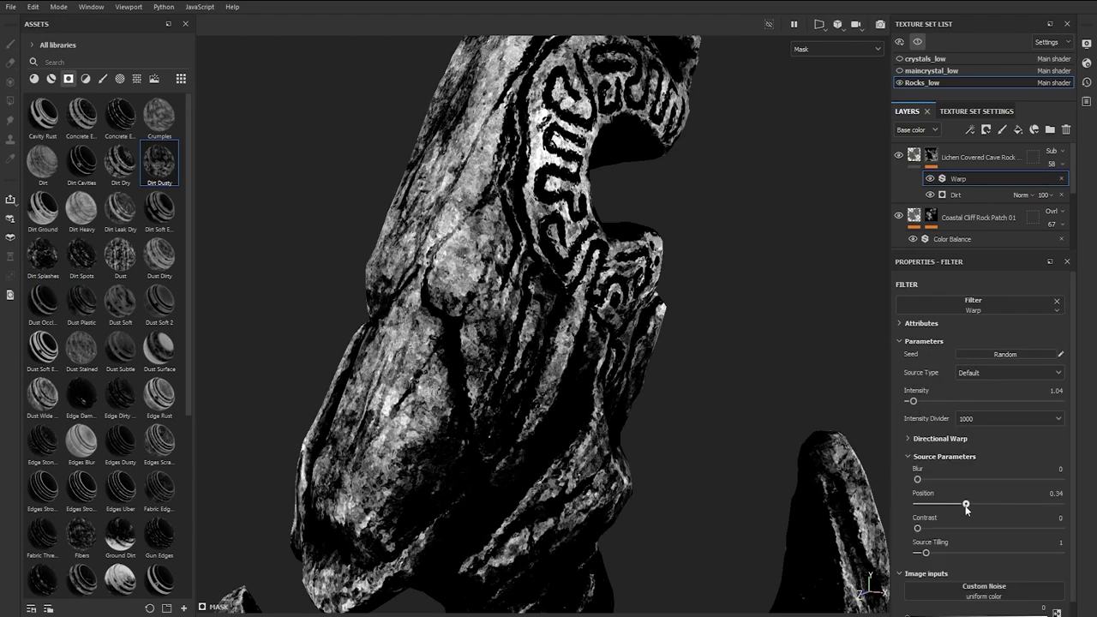
{"action": "left_click_drag", "start_coordinate": [925, 554], "coordinate": [926, 555]}
{"action": "left_click", "coordinate": [914, 156]}
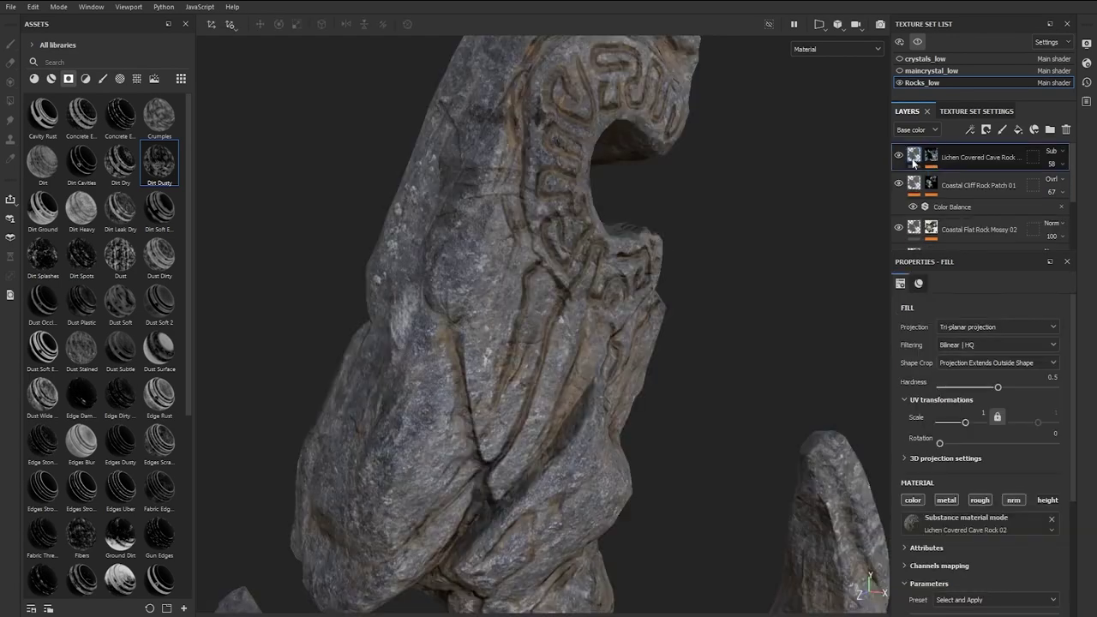
- Set the Dirt generator in the Lichen Covered Cave Rock 02 mask to level 0.8 and contrast 0.78
{"action": "left_click", "coordinate": [931, 156]}
{"action": "left_click", "coordinate": [957, 195]}
{"action": "left_click_drag", "start_coordinate": [1000, 421], "coordinate": [1027, 421]}
{"action": "mouse_move", "coordinate": [1034, 397]}
{"action": "left_mouse_down"}
{"action": "mouse_move", "coordinate": [1009, 397]}
{"action": "mouse_move", "coordinate": [1031, 397]}
{"action": "left_mouse_up"}
- Add a fill layer on top of the stack and give it a dark blue-gray base color
{"action": "scroll", "coordinate": [548, 160], "scroll_direction": "down", "scroll_amount": 3}
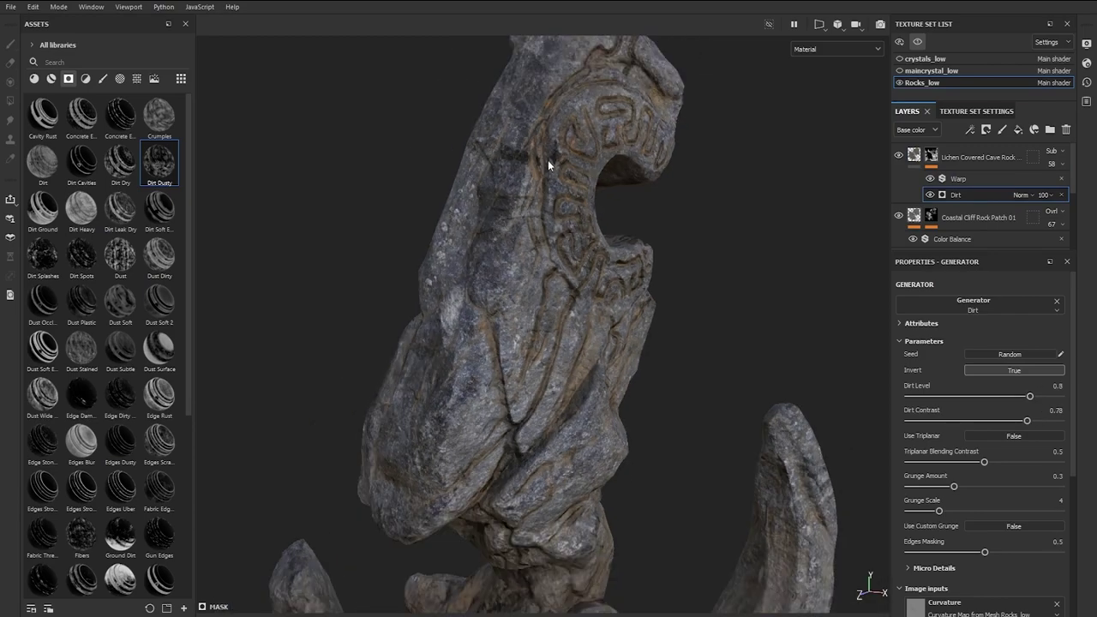
{"action": "left_click_drag", "start_coordinate": [548, 160], "coordinate": [631, 250], "text": "alt"}
{"action": "scroll", "coordinate": [631, 250], "scroll_direction": "down", "scroll_amount": 5}
{"action": "left_click", "coordinate": [1018, 131]}
{"action": "left_click", "coordinate": [970, 572]}
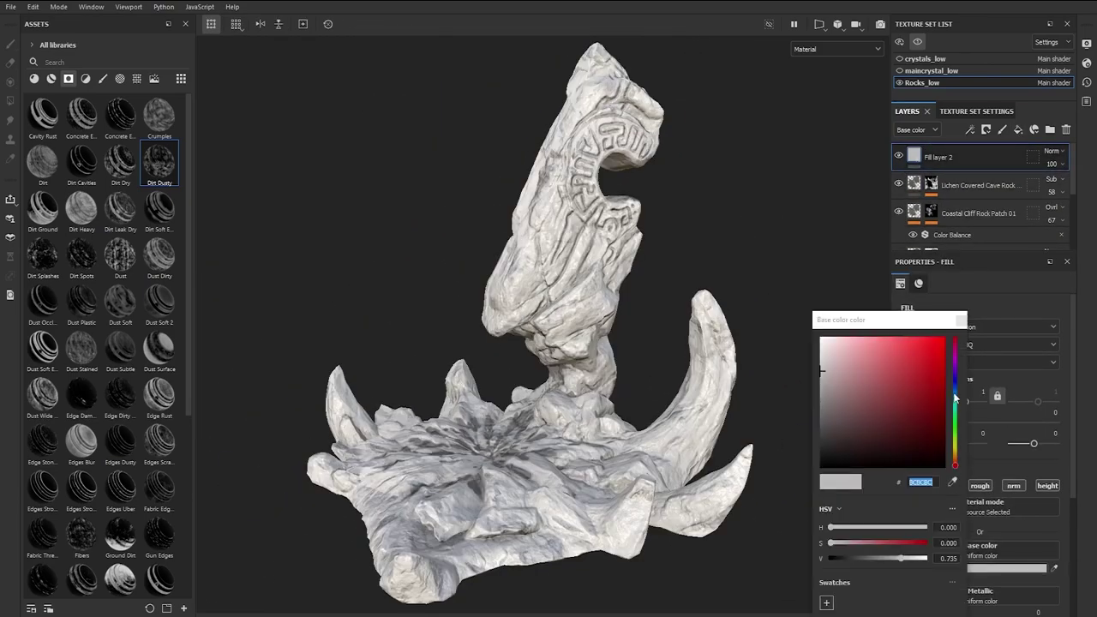
{"action": "left_click", "coordinate": [955, 394]}
{"action": "left_click", "coordinate": [854, 419]}
{"action": "left_click", "coordinate": [961, 320]}
- Add a fill effect to Fill layer 2 and browse the texture assets with the search "proce" and larger thumbnails
{"action": "left_click", "coordinate": [985, 131]}
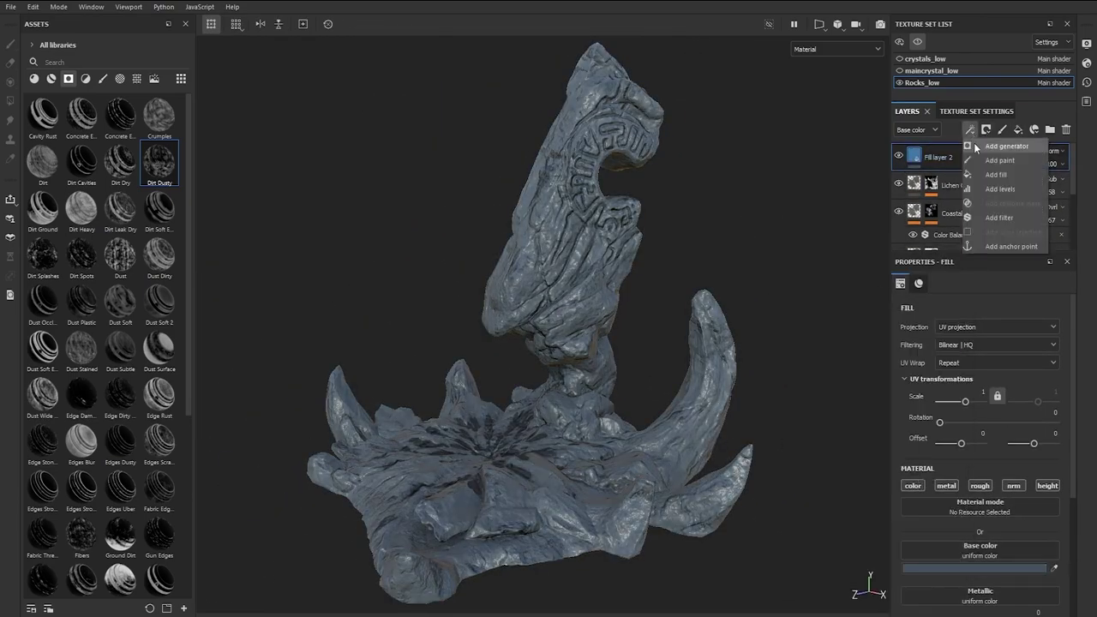
{"action": "left_click", "coordinate": [976, 146]}
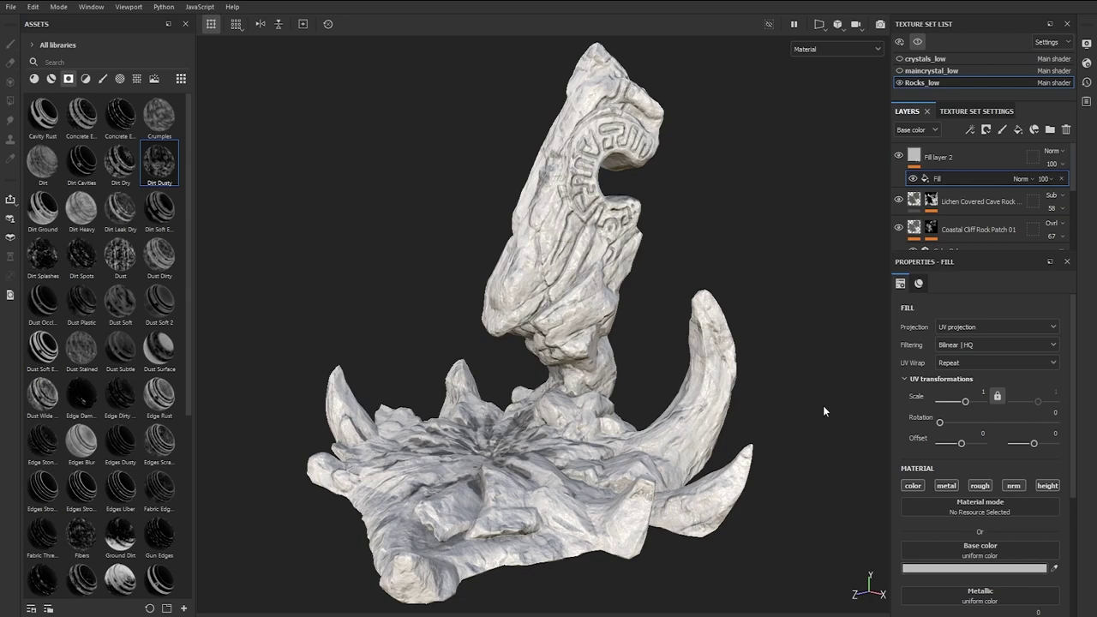
{"action": "type", "text": "proce"}
{"action": "left_click", "coordinate": [126, 78]}
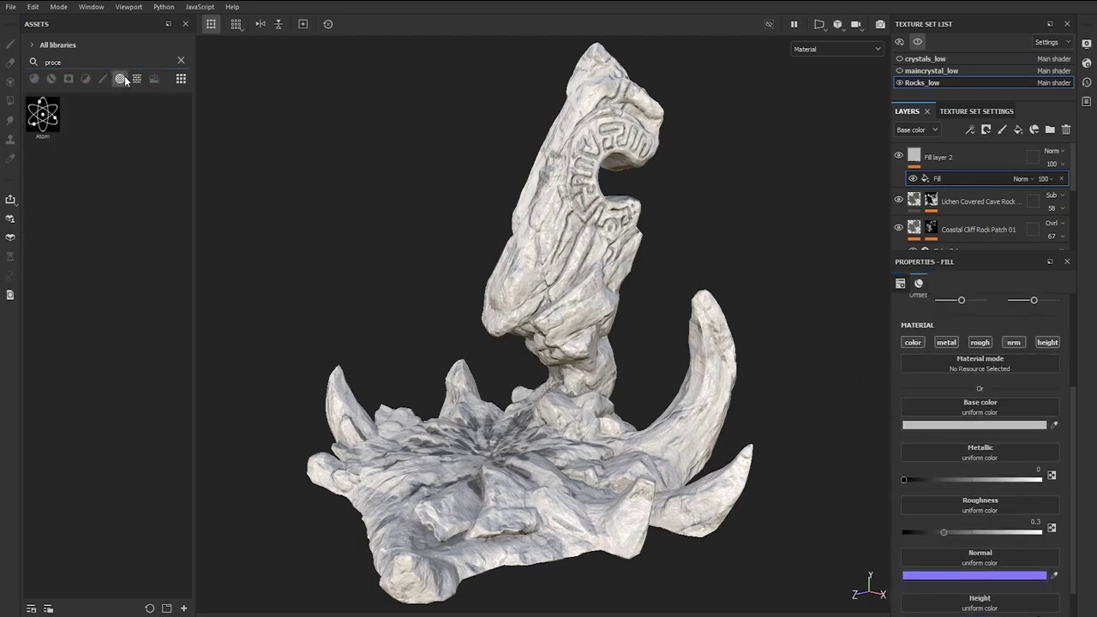
{"action": "left_click", "coordinate": [136, 79]}
{"action": "scroll", "coordinate": [155, 171], "scroll_direction": "down", "scroll_amount": 5}
{"action": "left_click", "coordinate": [182, 81]}
{"action": "left_click", "coordinate": [204, 123]}
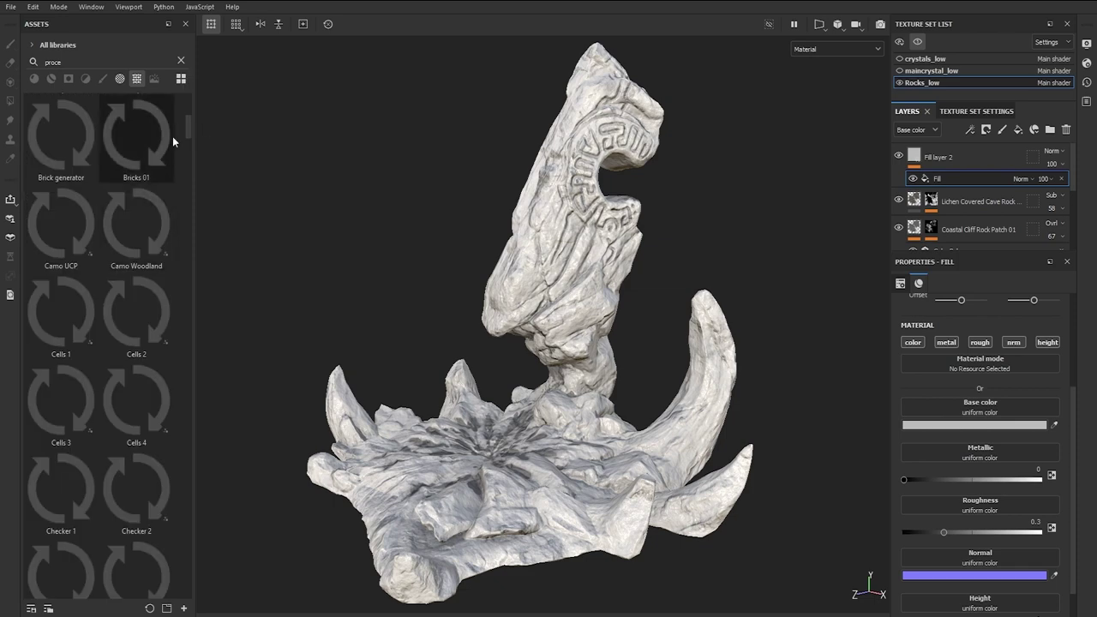
{"action": "scroll", "coordinate": [144, 229], "scroll_direction": "down", "scroll_amount": 10}
{"action": "scroll", "coordinate": [155, 255], "scroll_direction": "down", "scroll_amount": 6}
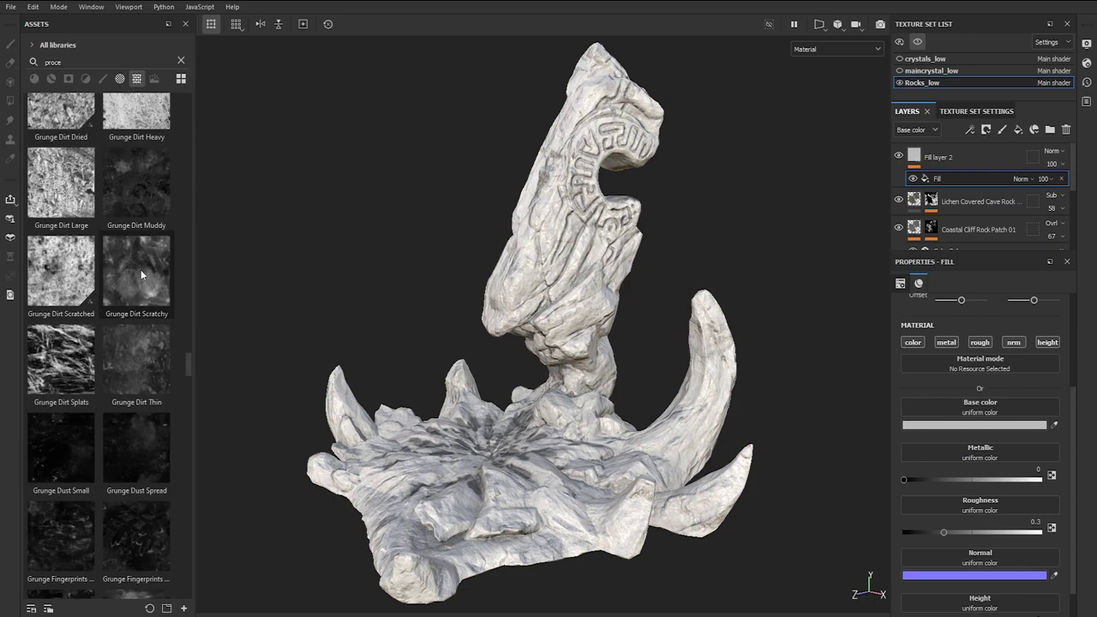
- Use Grunge Dirt Muddy as the fill effect's base color and set the effect's blending mode to Overlay
{"action": "left_click_drag", "start_coordinate": [891, 461], "coordinate": [971, 410]}
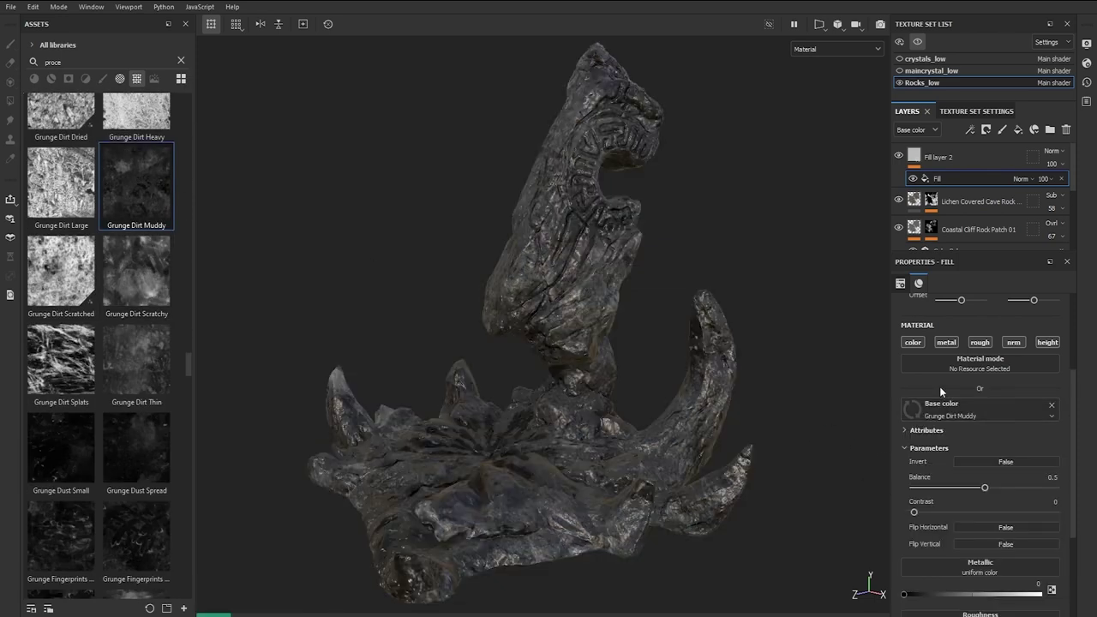
{"action": "left_click", "coordinate": [1020, 178]}
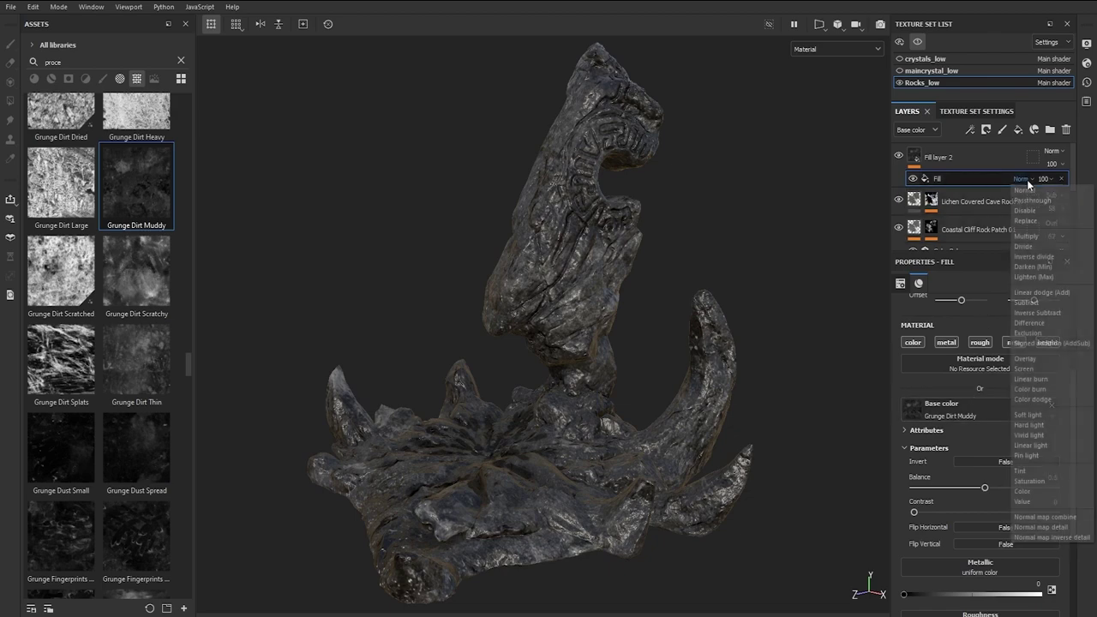
{"action": "left_click", "coordinate": [1033, 355]}
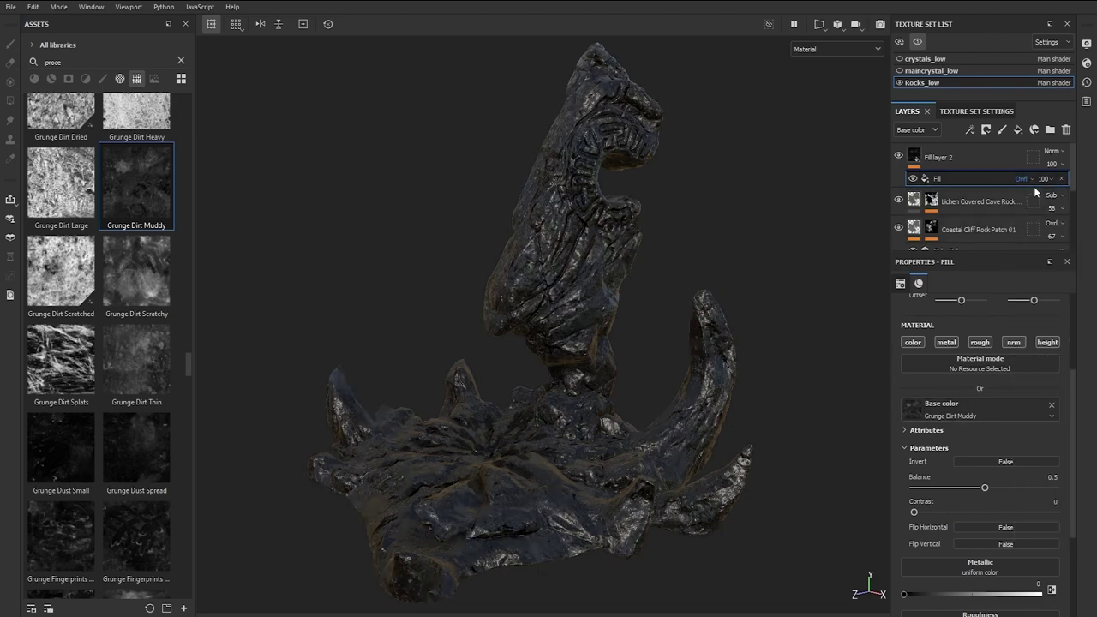
- Set the fill effect on Fill layer 2 to Multiply at 37 opacity with Grunge Dirt Scratched as its base color
{"action": "left_click", "coordinate": [1034, 186]}
{"action": "left_click", "coordinate": [1027, 236]}
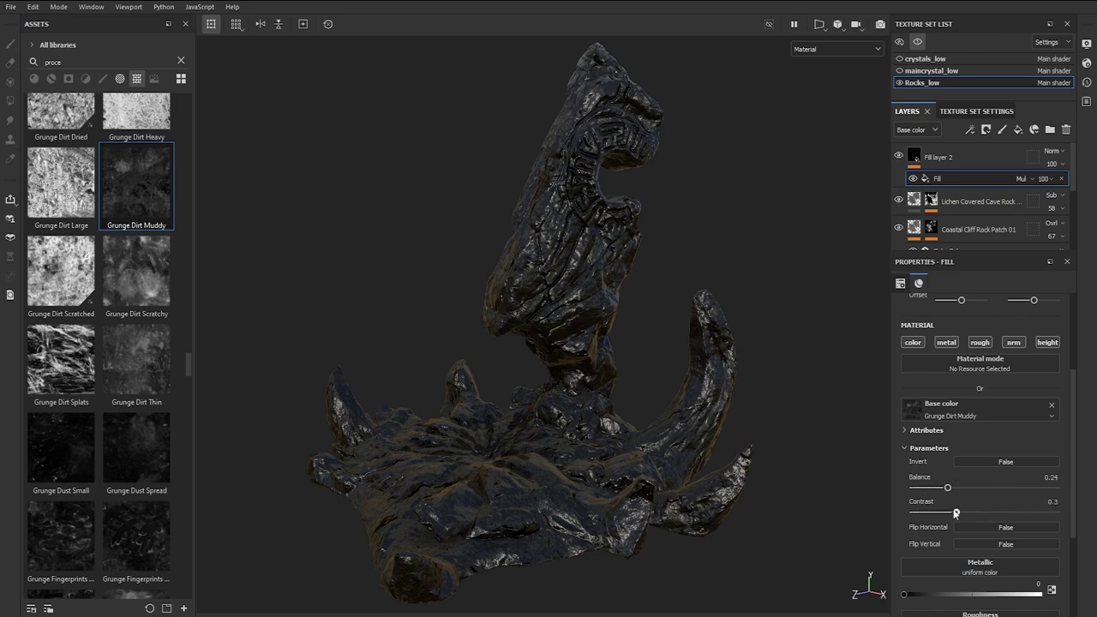
{"action": "left_click_drag", "start_coordinate": [61, 270], "coordinate": [973, 411]}
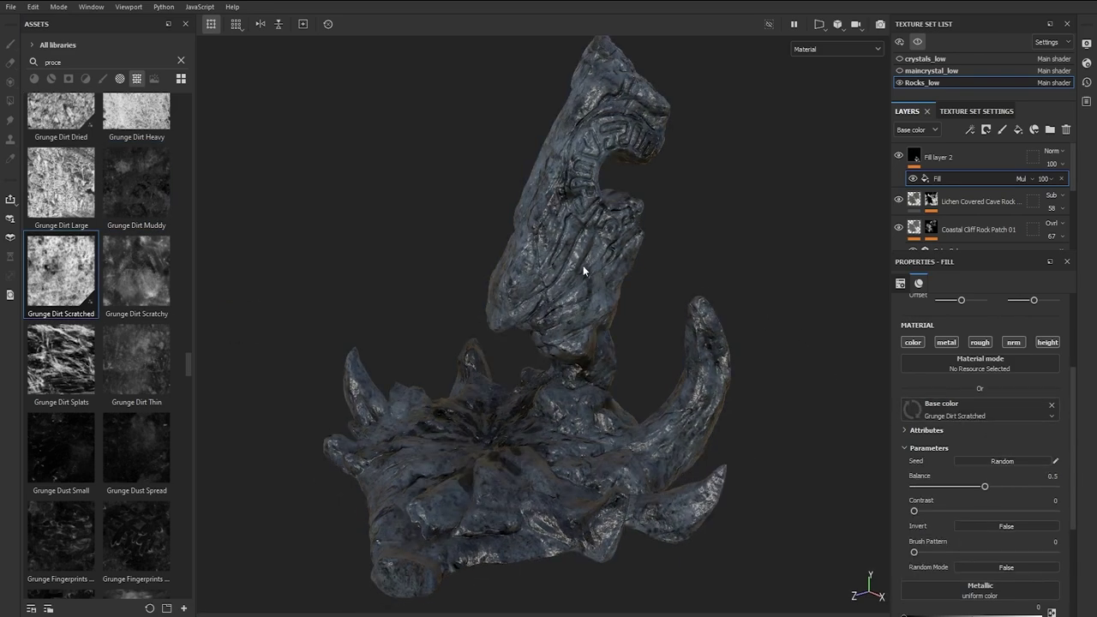
{"action": "scroll", "coordinate": [584, 271], "scroll_direction": "up", "scroll_amount": 3}
{"action": "left_click", "coordinate": [1050, 199]}
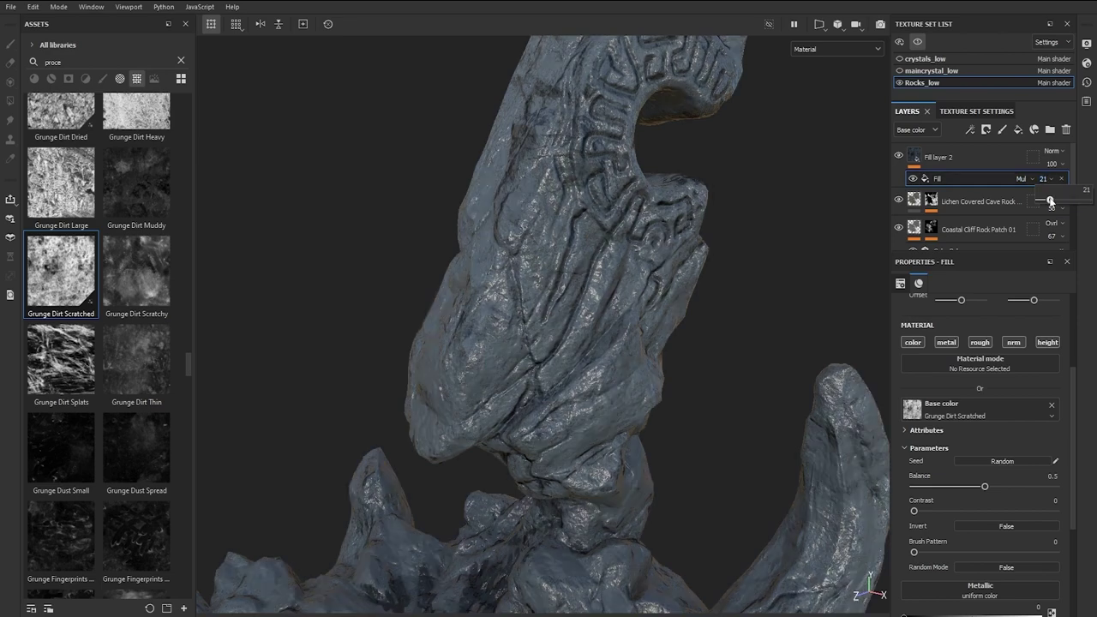
{"action": "left_click_drag", "start_coordinate": [1052, 200], "coordinate": [1058, 201]}
- Limit Fill layer 2 to the color channel only
{"action": "left_click", "coordinate": [960, 159]}
{"action": "scroll", "coordinate": [726, 242], "scroll_direction": "down", "scroll_amount": 3}
{"action": "left_click_drag", "start_coordinate": [725, 243], "coordinate": [622, 266], "text": "alt"}
{"action": "scroll", "coordinate": [850, 169], "scroll_direction": "down", "scroll_amount": 1}
{"action": "left_click_drag", "start_coordinate": [851, 168], "coordinate": [797, 204], "text": "alt"}
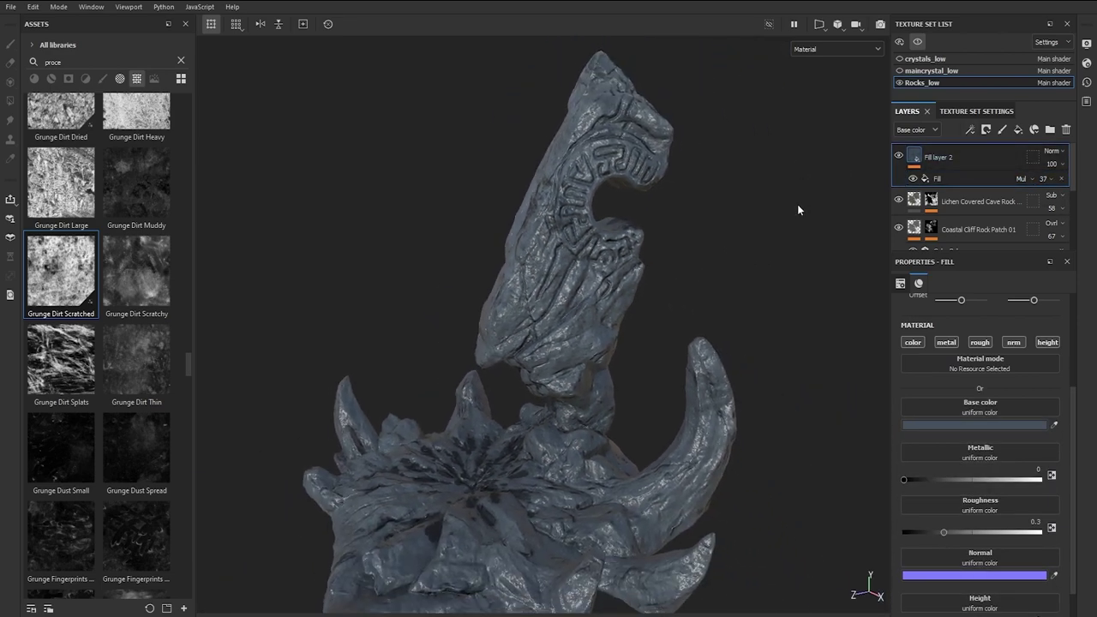
{"action": "left_click", "coordinate": [913, 342], "text": "alt"}
- Duplicate Fill layer 2 and give the copy a darker blue-gray base color
{"action": "right_click", "coordinate": [967, 161]}
{"action": "left_click", "coordinate": [974, 205]}
{"action": "left_click", "coordinate": [995, 424]}
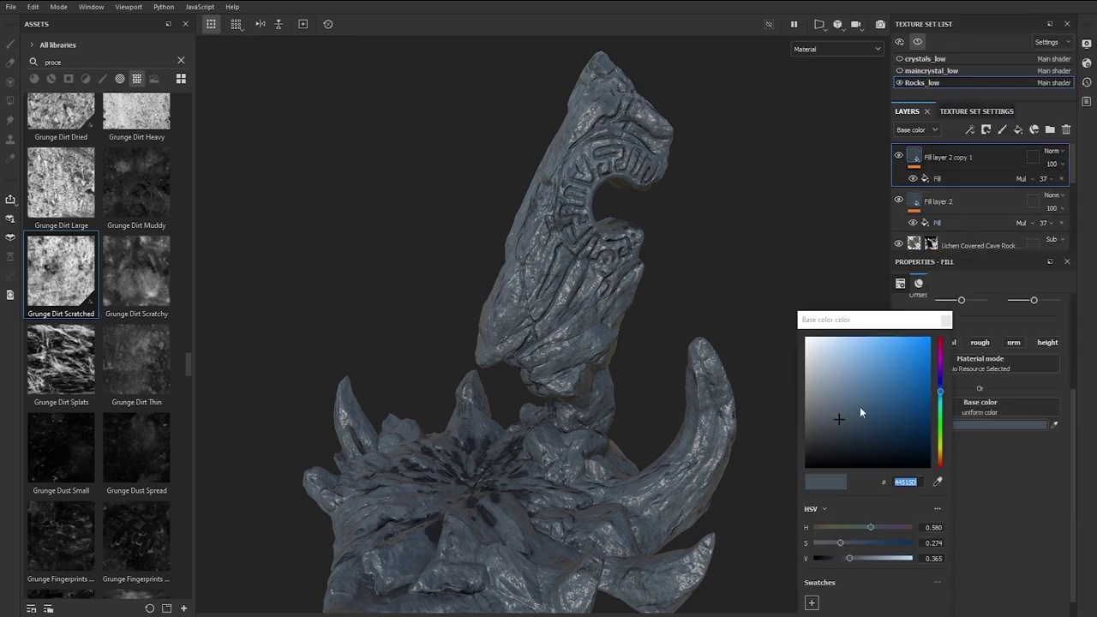
{"action": "left_click", "coordinate": [825, 434]}
{"action": "left_click", "coordinate": [946, 320]}
- Mask Fill layer 2 copy 1 with a Grunge Dirt Thin fill using tri-planar projection
{"action": "left_click", "coordinate": [986, 129]}
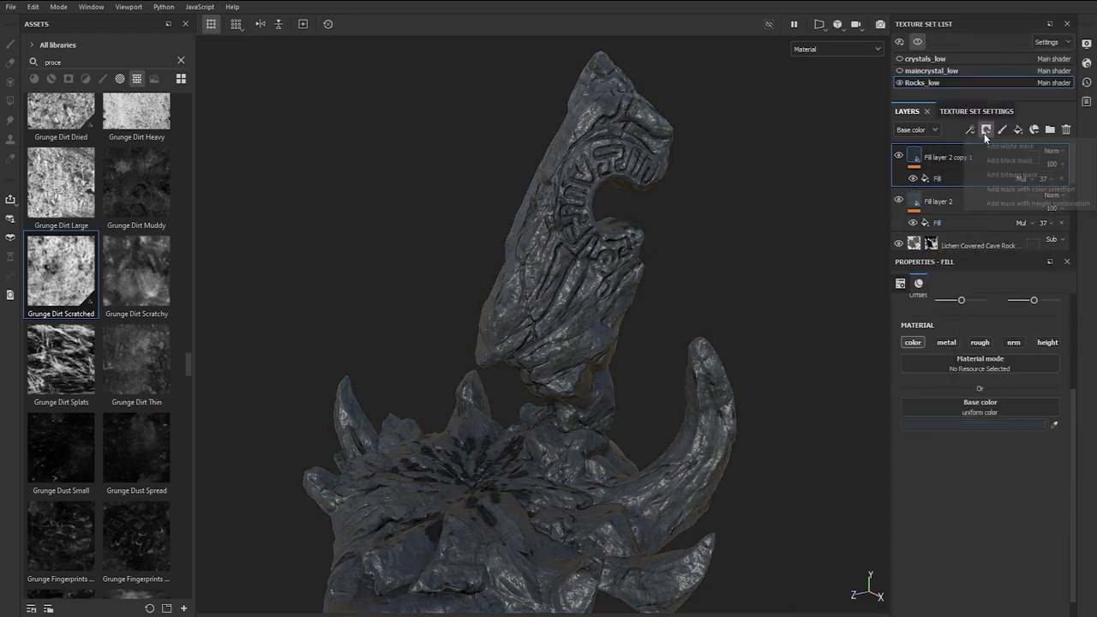
{"action": "left_click", "coordinate": [990, 156]}
{"action": "right_click", "coordinate": [989, 156]}
{"action": "left_click", "coordinate": [983, 170]}
{"action": "left_click_drag", "start_coordinate": [136, 361], "coordinate": [926, 352]}
{"action": "left_click", "coordinate": [958, 328]}
{"action": "left_click", "coordinate": [959, 360]}
- Set the Grunge Dirt Thin mask fill to balance 0.6 and contrast 0.4
{"action": "left_click", "coordinate": [932, 159], "text": "alt"}
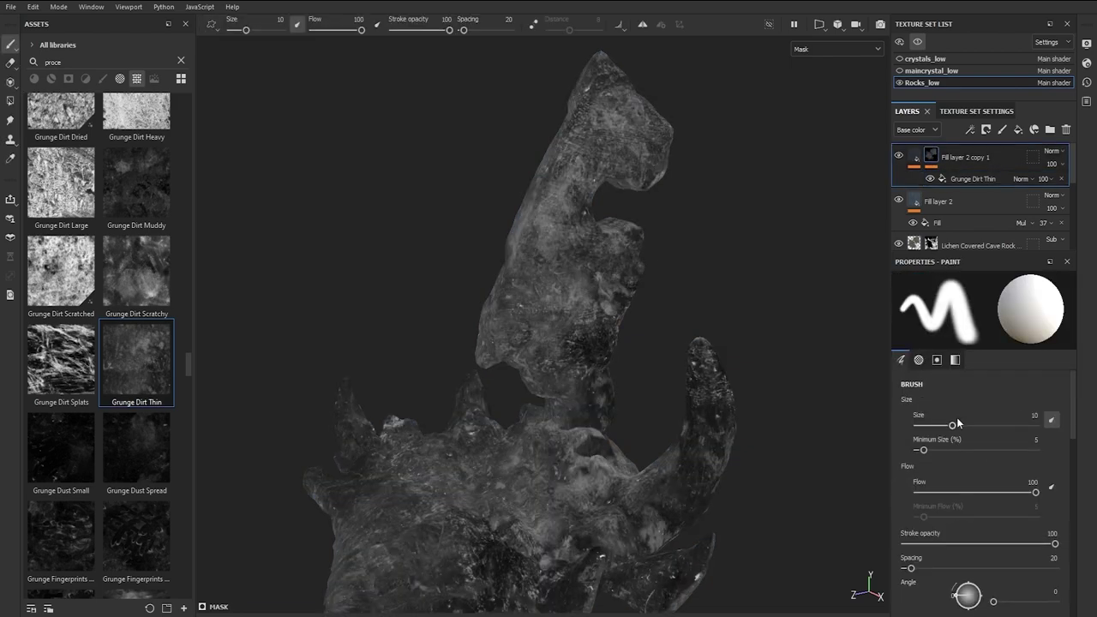
{"action": "left_click", "coordinate": [964, 179]}
{"action": "scroll", "coordinate": [940, 429], "scroll_direction": "down", "scroll_amount": 3}
{"action": "left_click_drag", "start_coordinate": [911, 501], "coordinate": [971, 502]}
{"action": "left_click", "coordinate": [964, 157]}
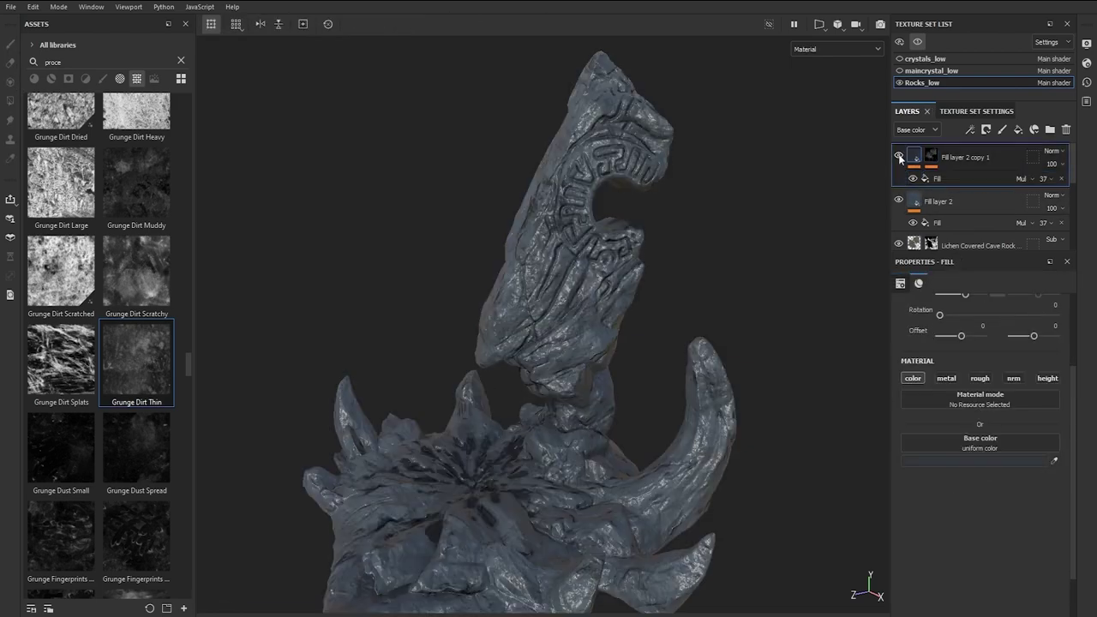
- Duplicate Fill layer 2 copy 1 and give the duplicate the bright red base color FF0038
{"action": "right_click", "coordinate": [963, 163]}
{"action": "left_click", "coordinate": [970, 176]}
{"action": "left_click", "coordinate": [977, 460]}
{"action": "left_click", "coordinate": [944, 344]}
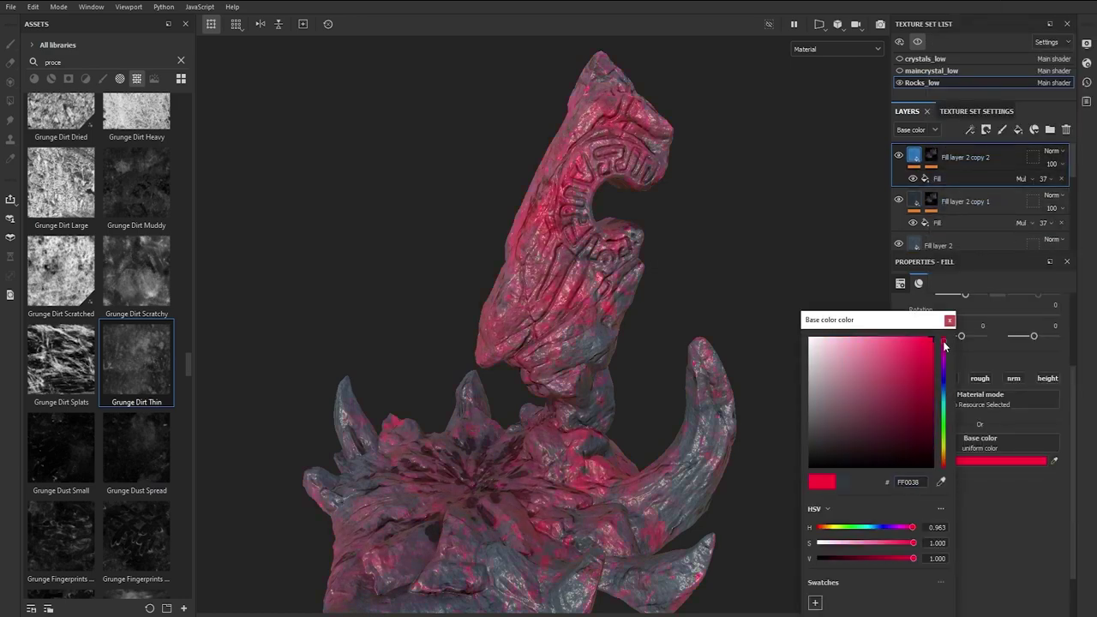
- Replace the grunge in the mask of Fill layer 2 copy 2 with Grunge Map 007 and increase its scale
{"action": "left_click", "coordinate": [956, 177]}
{"action": "scroll", "coordinate": [112, 229], "scroll_direction": "down", "scroll_amount": 5}
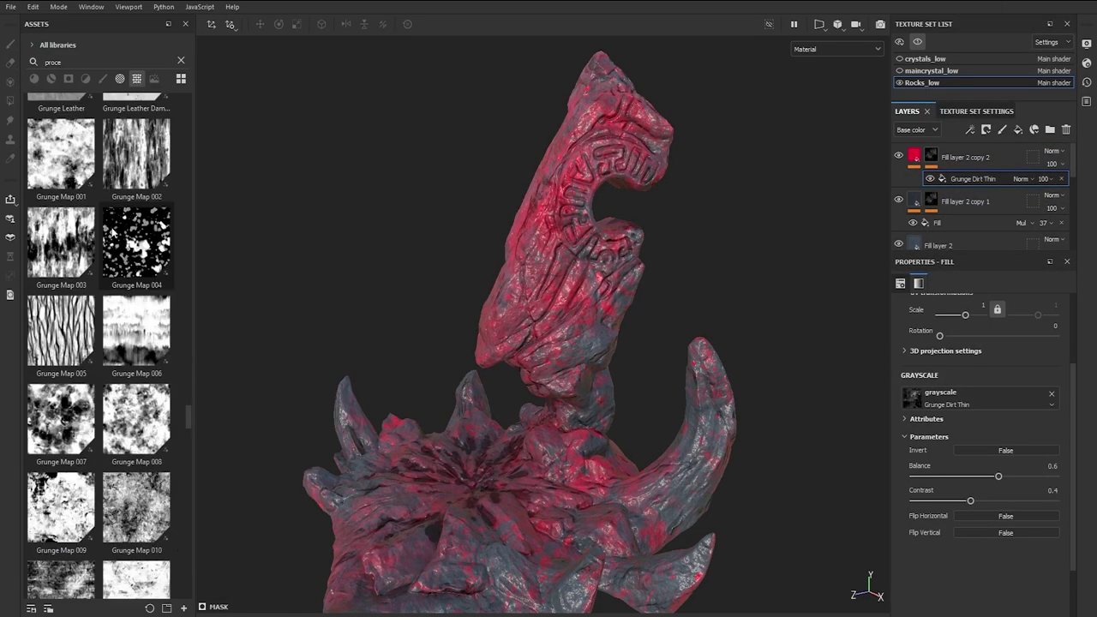
{"action": "left_click_drag", "start_coordinate": [61, 418], "coordinate": [926, 397]}
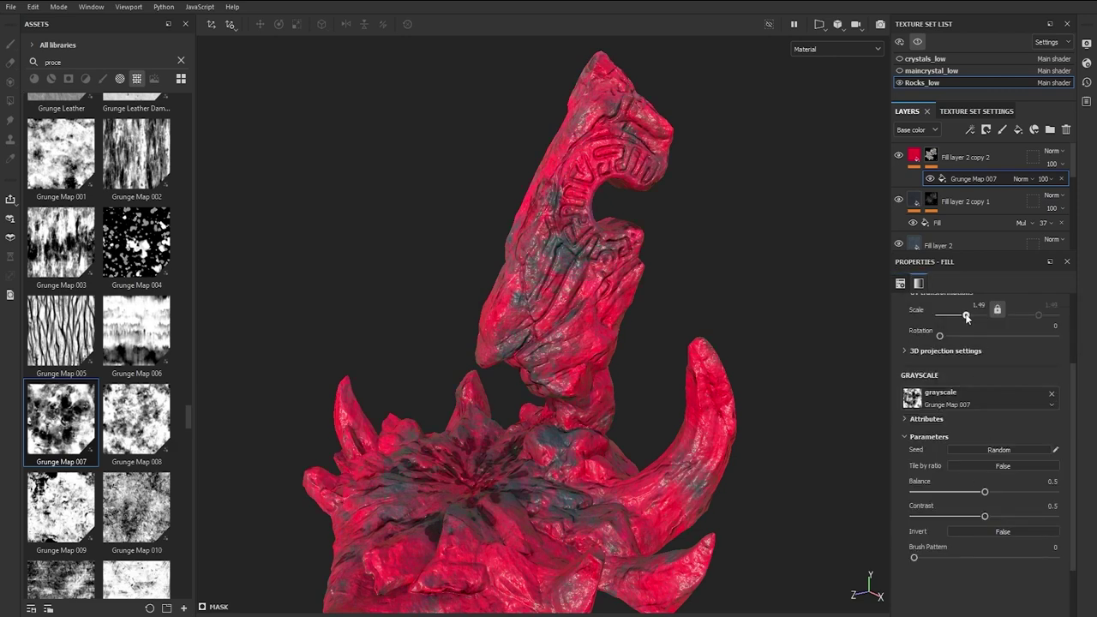
{"action": "key", "text": "q"}
{"action": "left_click_drag", "start_coordinate": [465, 260], "coordinate": [504, 341]}
{"action": "key", "text": "w"}
- Change the base color of Fill layer 2 copy 2 to a muted gray-blue
{"action": "left_click", "coordinate": [915, 155]}
{"action": "left_click", "coordinate": [970, 461]}
{"action": "left_click_drag", "start_coordinate": [931, 422], "coordinate": [848, 398]}
{"action": "left_click", "coordinate": [963, 386]}
{"action": "left_click", "coordinate": [963, 400]}
{"action": "left_click_drag", "start_coordinate": [959, 319], "coordinate": [922, 206]}
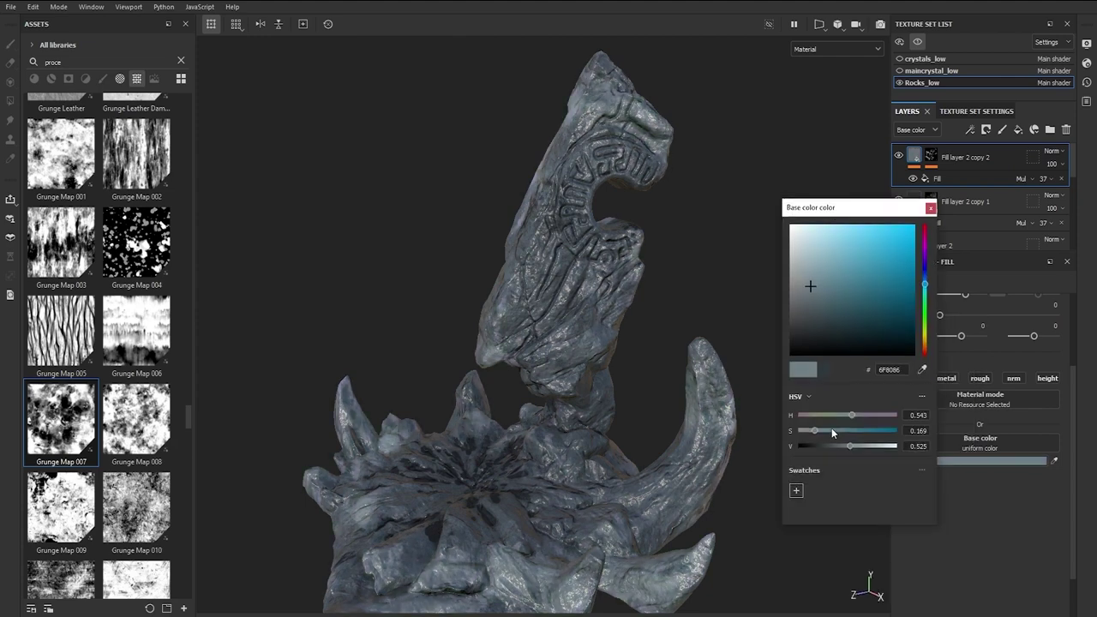
{"action": "left_click_drag", "start_coordinate": [847, 446], "coordinate": [842, 446]}
{"action": "left_click", "coordinate": [931, 209]}
- Group Fill layer 2 and its two copies into a folder and add a black mask to the folder
{"action": "left_click", "coordinate": [941, 245]}
{"action": "left_click", "coordinate": [962, 163], "text": "shift"}
{"action": "key", "text": "ctrl+g"}
{"action": "right_click", "coordinate": [962, 163]}
{"action": "left_click", "coordinate": [1007, 316]}
{"action": "left_click", "coordinate": [986, 131]}
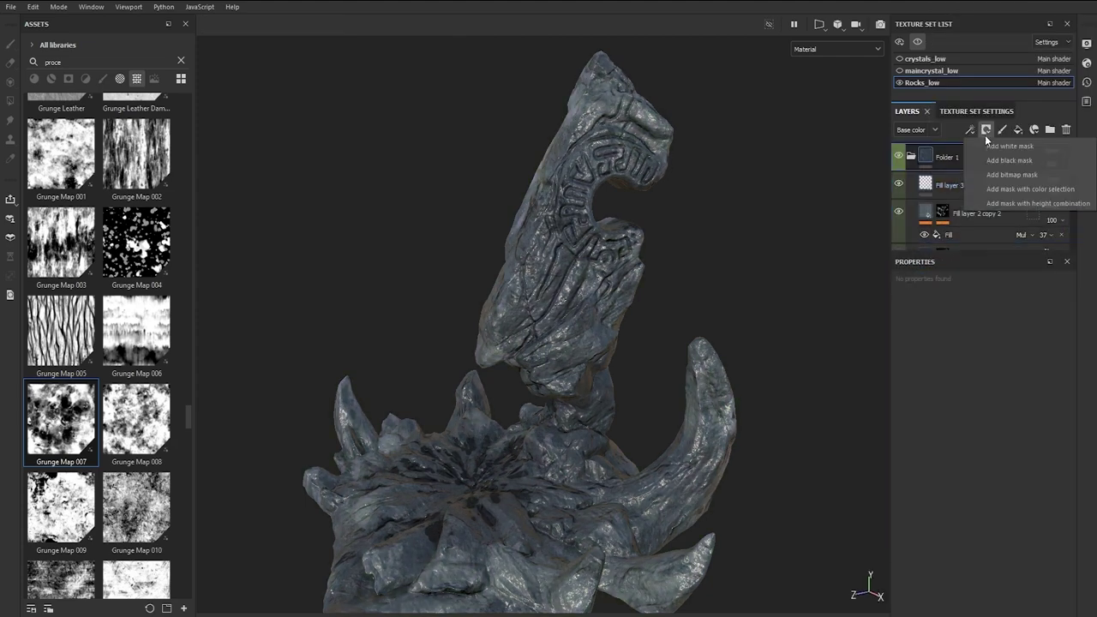
{"action": "left_click", "coordinate": [999, 159]}
- Add a Curvature generator to the folder's mask and show the mask alone on the model
{"action": "left_click", "coordinate": [972, 130]}
{"action": "left_click", "coordinate": [1003, 147]}
{"action": "left_click", "coordinate": [969, 306]}
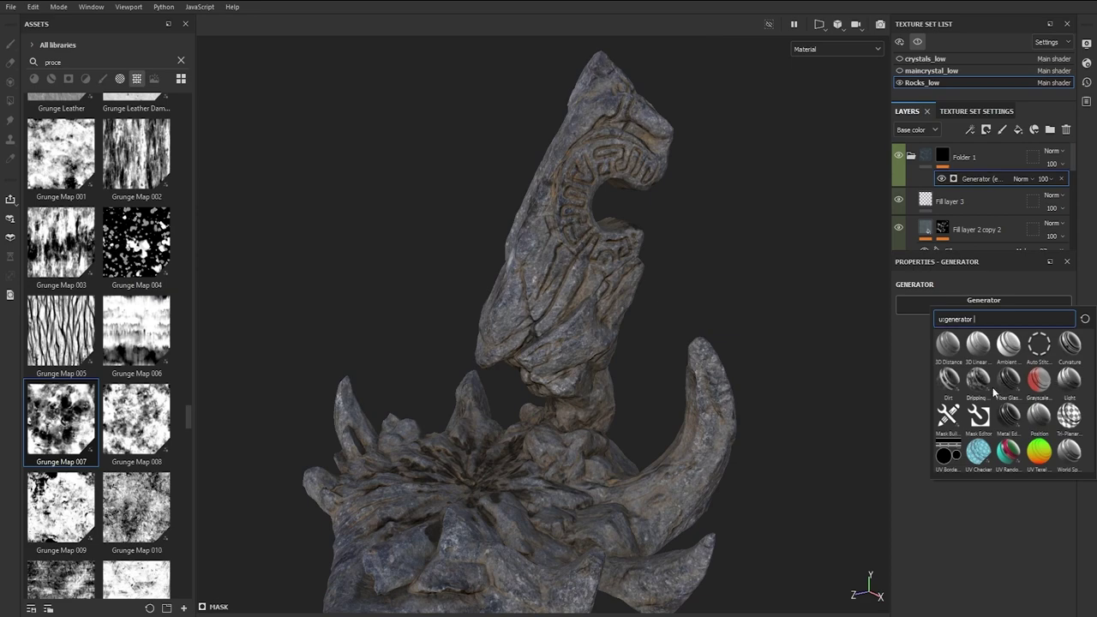
{"action": "left_click", "coordinate": [1070, 343]}
{"action": "key", "text": "m"}
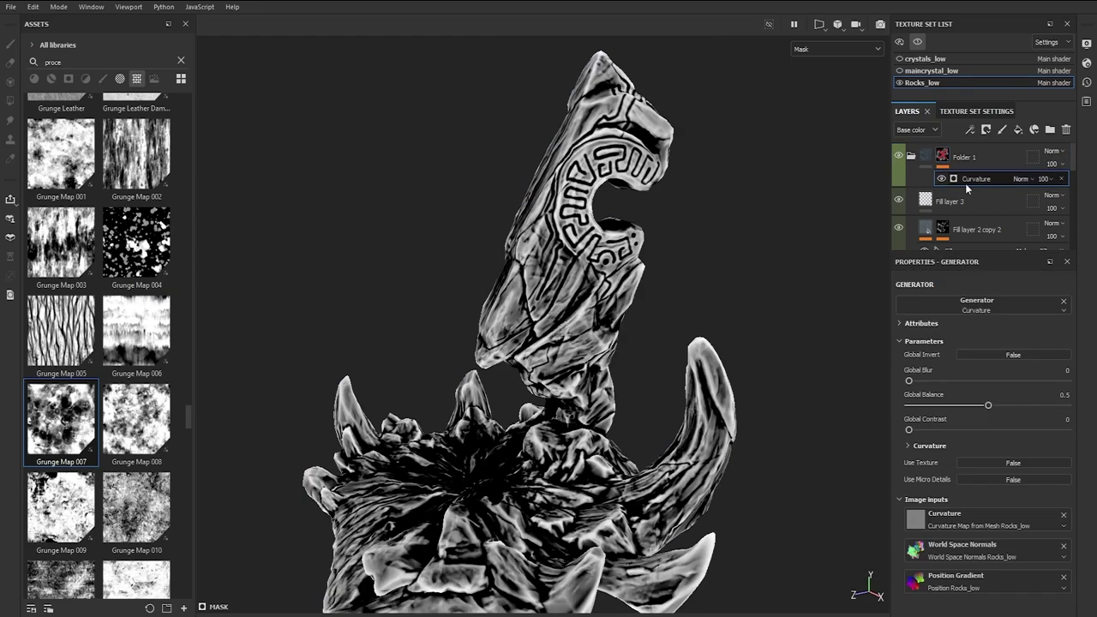
- Set the Curvature generator's global balance to 0.27 and global contrast to 0.09
{"action": "left_click_drag", "start_coordinate": [990, 406], "coordinate": [931, 431]}
{"action": "left_click_drag", "start_coordinate": [955, 406], "coordinate": [950, 406]}
{"action": "mouse_move", "coordinate": [931, 431]}
{"action": "left_mouse_down"}
{"action": "mouse_move", "coordinate": [951, 431]}
{"action": "mouse_move", "coordinate": [923, 431]}
{"action": "left_mouse_up"}
{"action": "left_click_drag", "start_coordinate": [950, 406], "coordinate": [957, 407]}
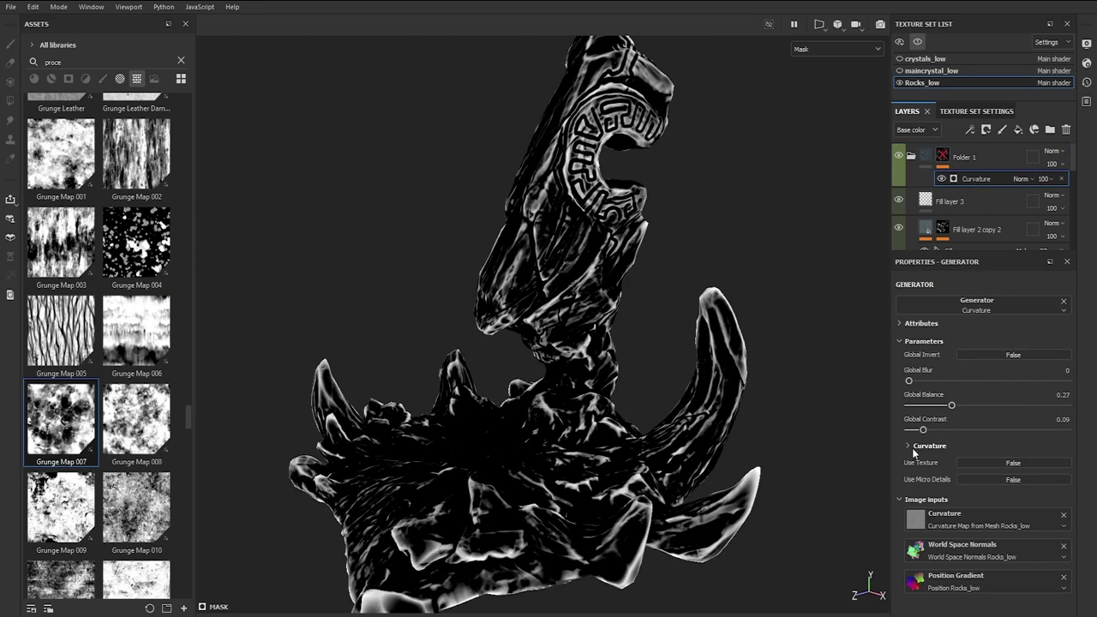
- Set the generator's curvature Sharp and Fine to 1, adjust Large and Huge, and slightly raise the curvature contrast
{"action": "left_click", "coordinate": [930, 446]}
{"action": "scroll", "coordinate": [937, 415], "scroll_direction": "down", "scroll_amount": 2}
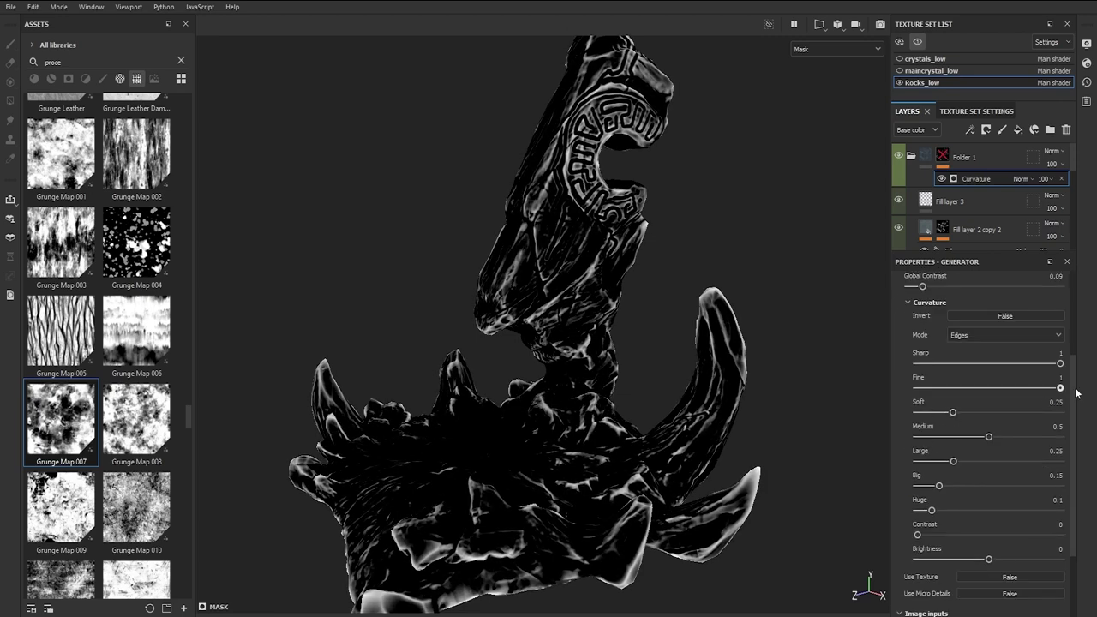
{"action": "left_click_drag", "start_coordinate": [954, 462], "coordinate": [941, 511]}
{"action": "mouse_move", "coordinate": [917, 535]}
{"action": "left_mouse_down"}
{"action": "mouse_move", "coordinate": [935, 535]}
{"action": "mouse_move", "coordinate": [924, 535]}
{"action": "left_mouse_up"}
- Add a Sharpen filter with an intensity of 0.69 above the Curvature generator in the folder's mask
{"action": "left_click", "coordinate": [970, 130]}
{"action": "left_click", "coordinate": [999, 217]}
{"action": "left_click", "coordinate": [953, 343]}
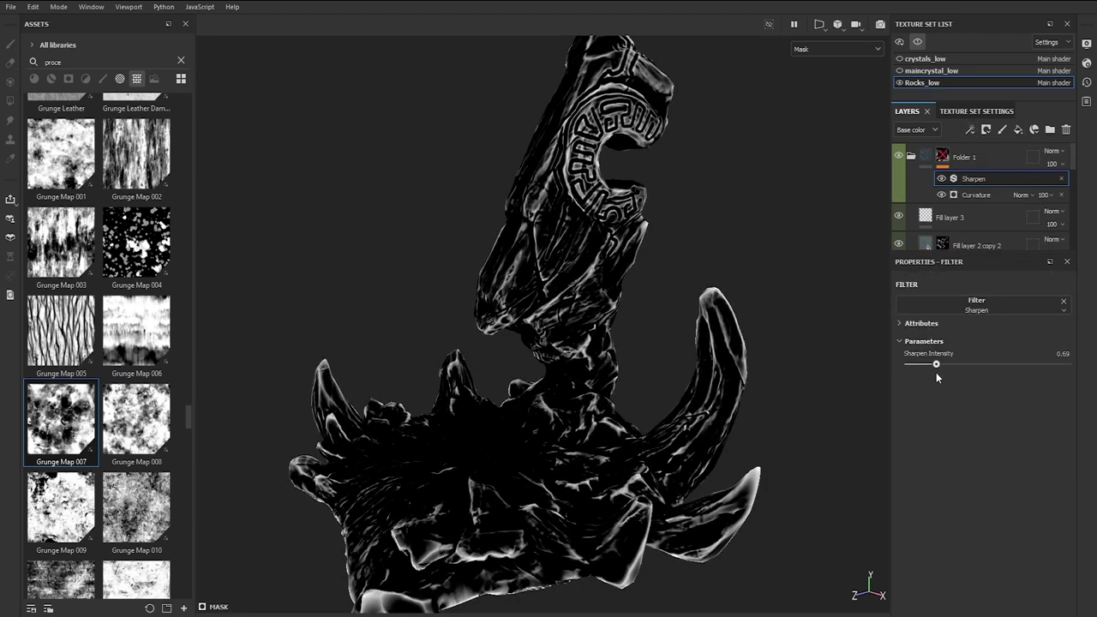
- Return to the material view and set the blending mode of Folder 1 to Screen
{"action": "left_click", "coordinate": [943, 156]}
{"action": "left_click", "coordinate": [965, 157]}
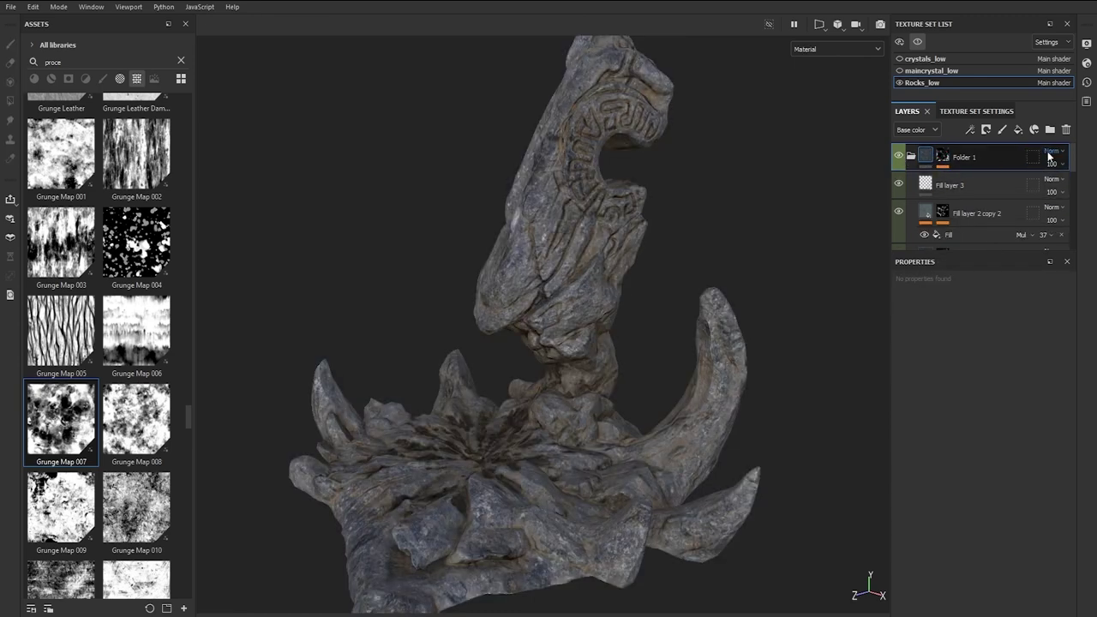
{"action": "left_click", "coordinate": [1053, 151]}
{"action": "left_click", "coordinate": [1036, 340]}
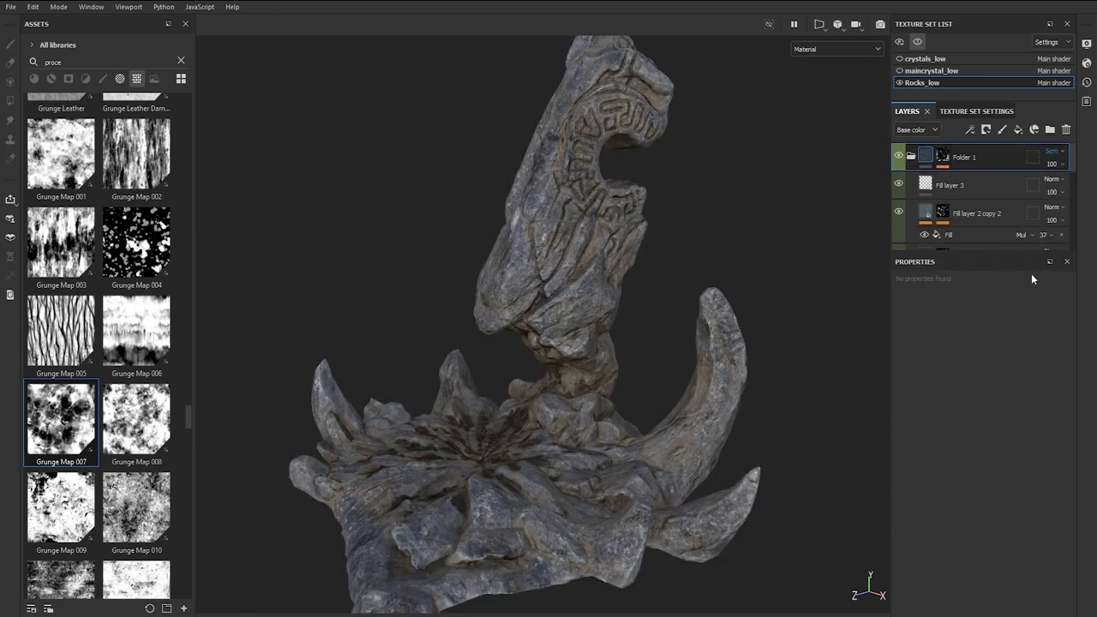
- Change Fill layer 2's base color to the light gray-blue 77909E
{"action": "scroll", "coordinate": [926, 210], "scroll_direction": "down", "scroll_amount": 3}
{"action": "left_click", "coordinate": [928, 201]}
{"action": "left_click", "coordinate": [971, 459]}
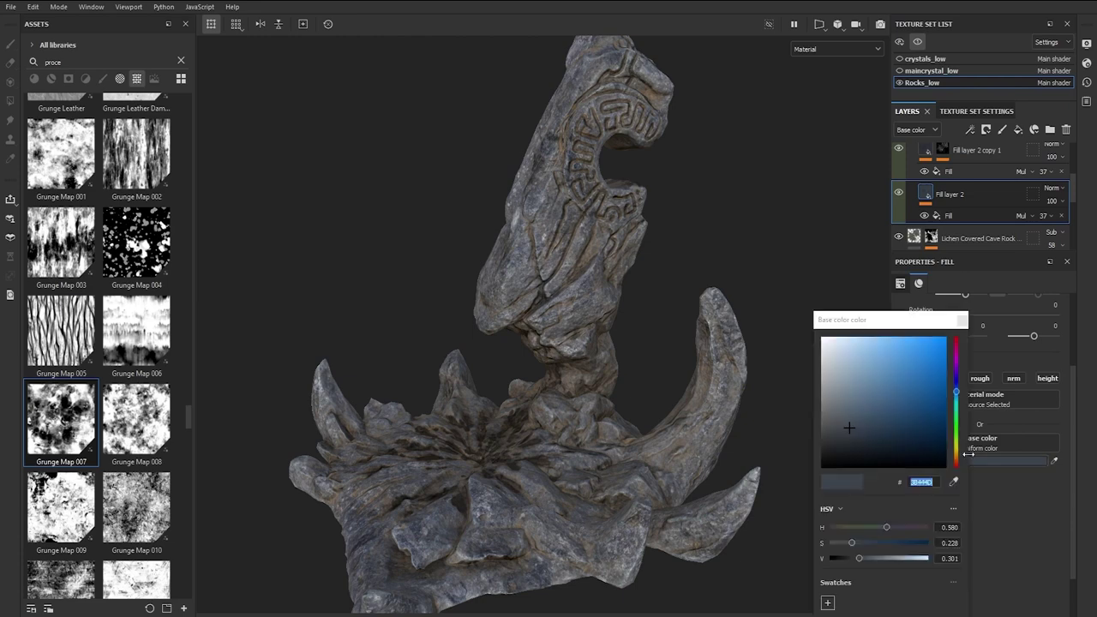
{"action": "left_click_drag", "start_coordinate": [895, 417], "coordinate": [852, 383]}
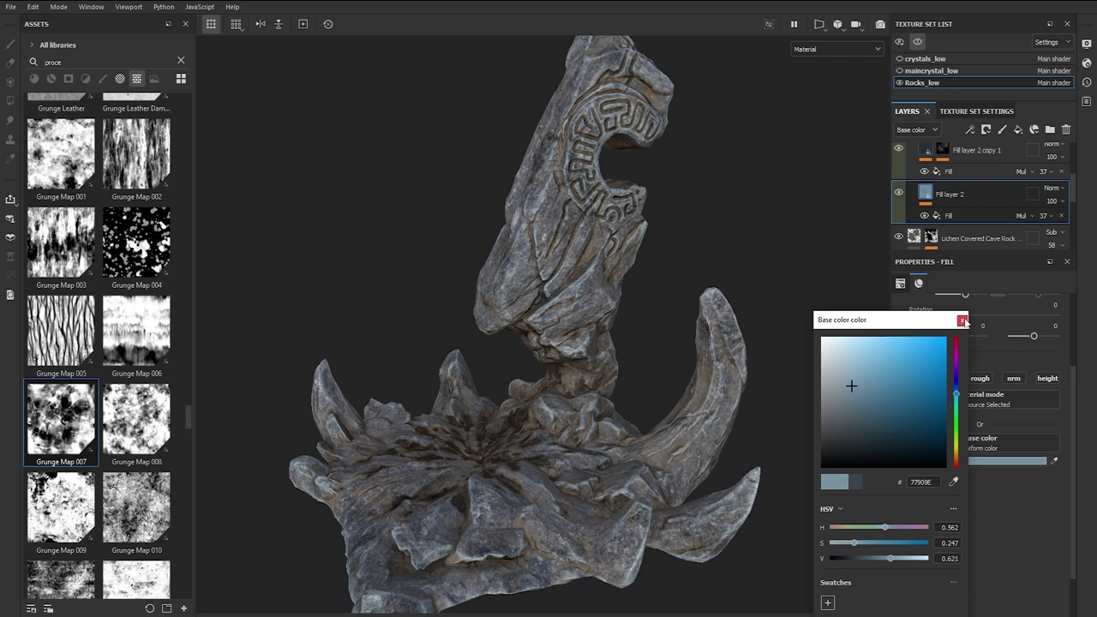
{"action": "left_click", "coordinate": [963, 321]}
- Lighten the base color of Fill layer 2 copy 1 to a medium blue
{"action": "scroll", "coordinate": [948, 204], "scroll_direction": "up", "scroll_amount": 1}
{"action": "left_click", "coordinate": [928, 185]}
{"action": "left_click", "coordinate": [944, 461]}
{"action": "mouse_move", "coordinate": [837, 411]}
{"action": "left_mouse_down"}
{"action": "mouse_move", "coordinate": [824, 393]}
{"action": "mouse_move", "coordinate": [845, 409]}
{"action": "left_mouse_up"}
{"action": "left_click", "coordinate": [939, 322]}
- Brighten the base color of Fill layer 2 copy 2 and shift its hue
{"action": "scroll", "coordinate": [941, 182], "scroll_direction": "up", "scroll_amount": 1}
{"action": "left_click", "coordinate": [926, 178]}
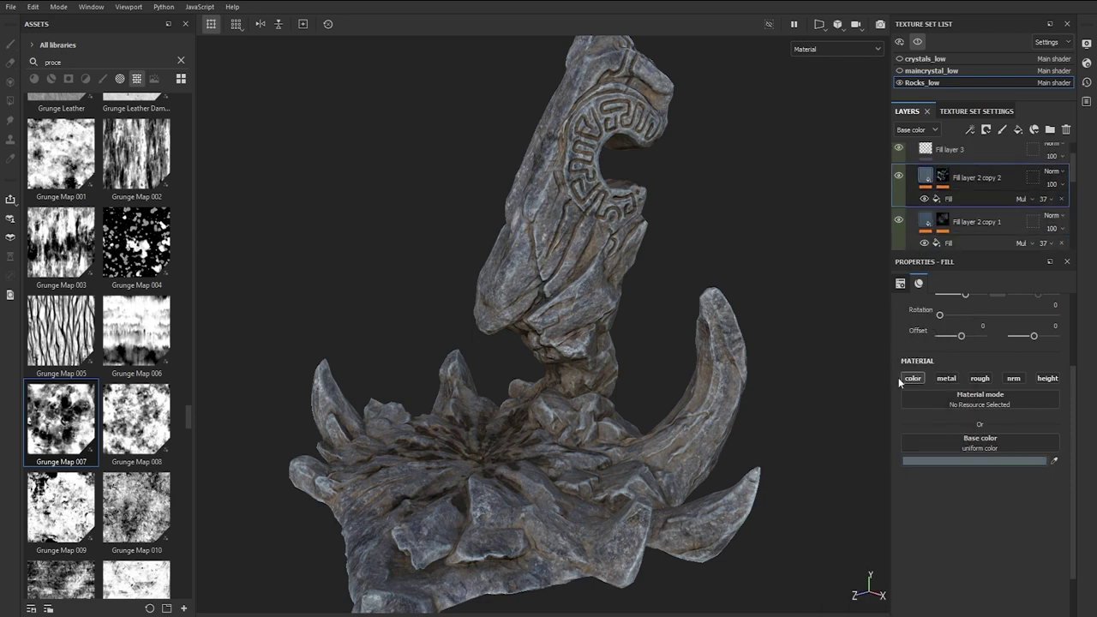
{"action": "left_click", "coordinate": [953, 463]}
{"action": "left_click", "coordinate": [866, 343]}
{"action": "left_click_drag", "start_coordinate": [935, 406], "coordinate": [936, 447]}
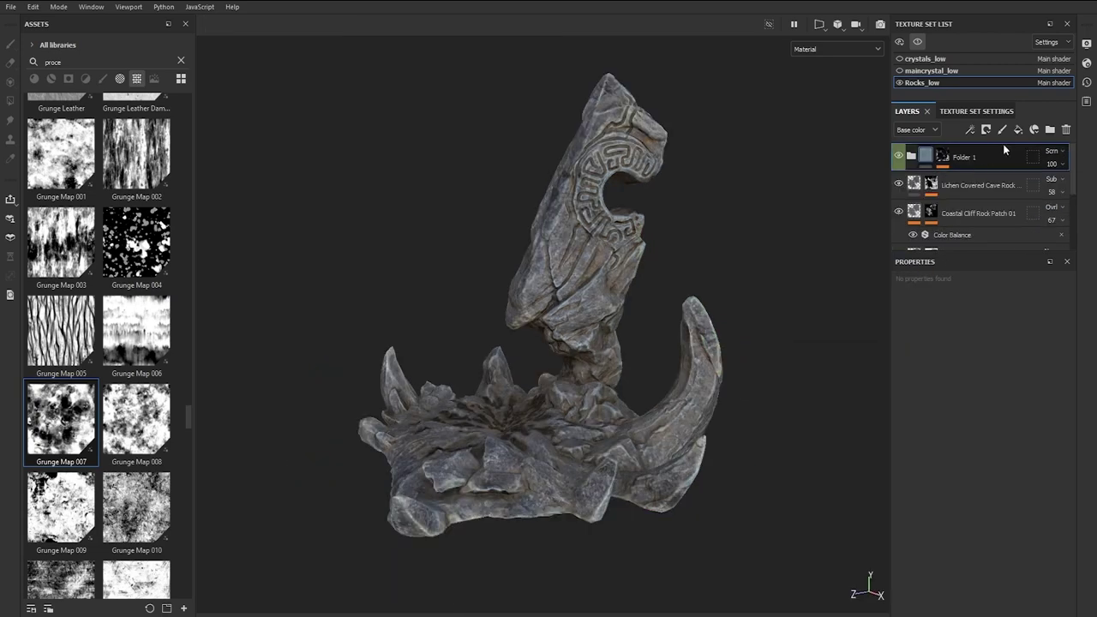
- Add a fill layer on top of the stack with a deep saturated blue base color and roughness of about 0.18
{"action": "left_click", "coordinate": [1017, 131]}
{"action": "left_click", "coordinate": [977, 463]}
{"action": "left_click_drag", "start_coordinate": [916, 369], "coordinate": [959, 391]}
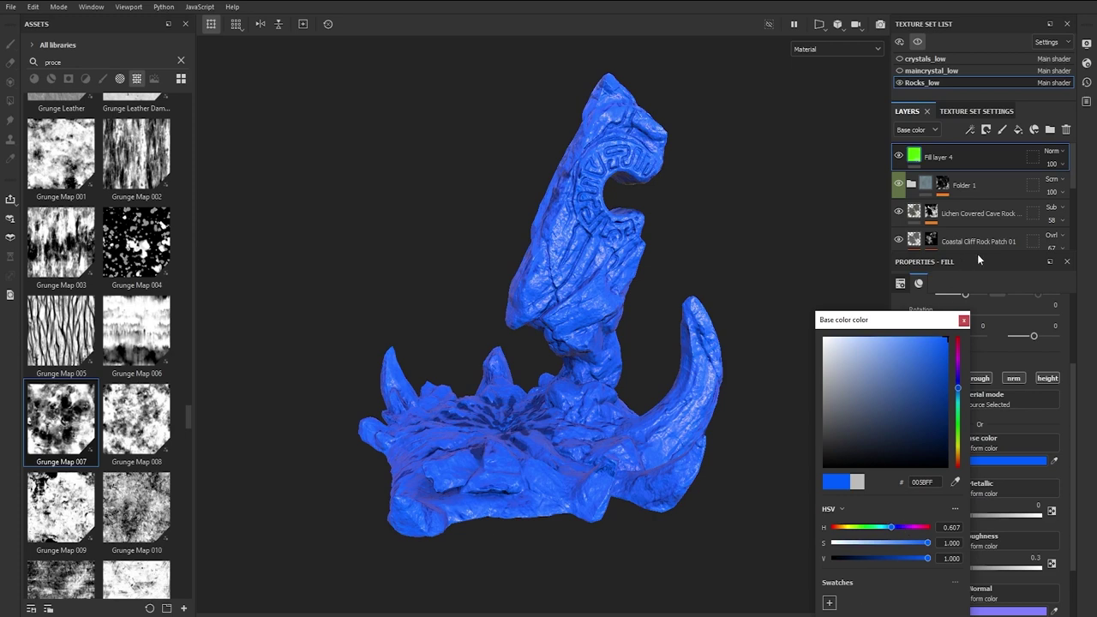
{"action": "left_click", "coordinate": [940, 378]}
{"action": "scroll", "coordinate": [943, 477], "scroll_direction": "down", "scroll_amount": 2}
{"action": "left_click_drag", "start_coordinate": [943, 502], "coordinate": [909, 501]}
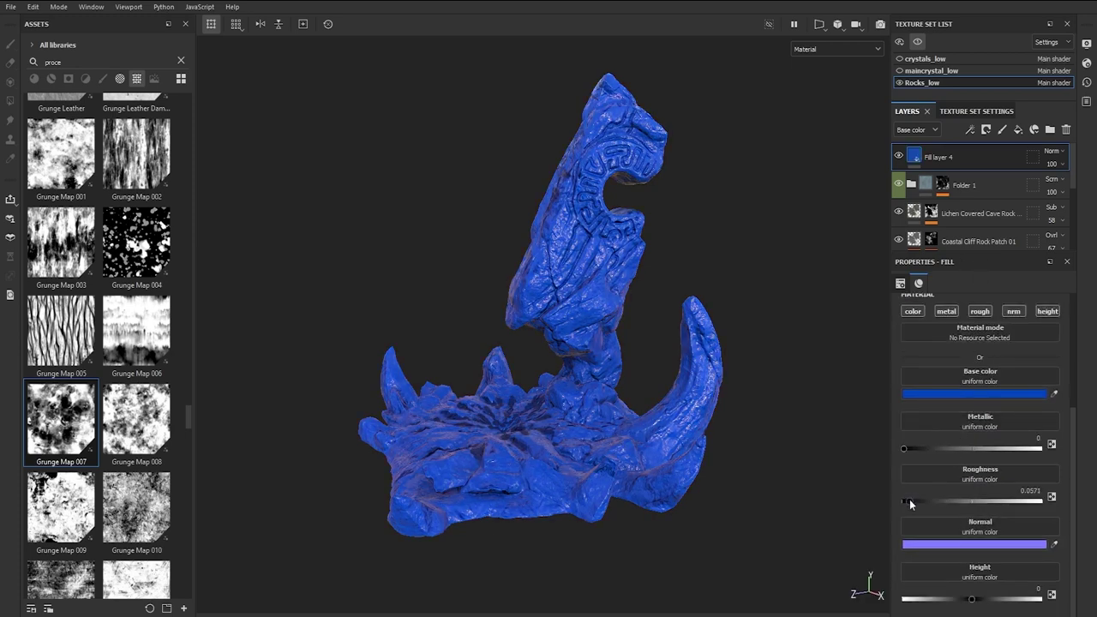
{"action": "scroll", "coordinate": [697, 273], "scroll_direction": "up", "scroll_amount": 3}
{"action": "left_click_drag", "start_coordinate": [697, 273], "coordinate": [629, 359], "text": "alt"}
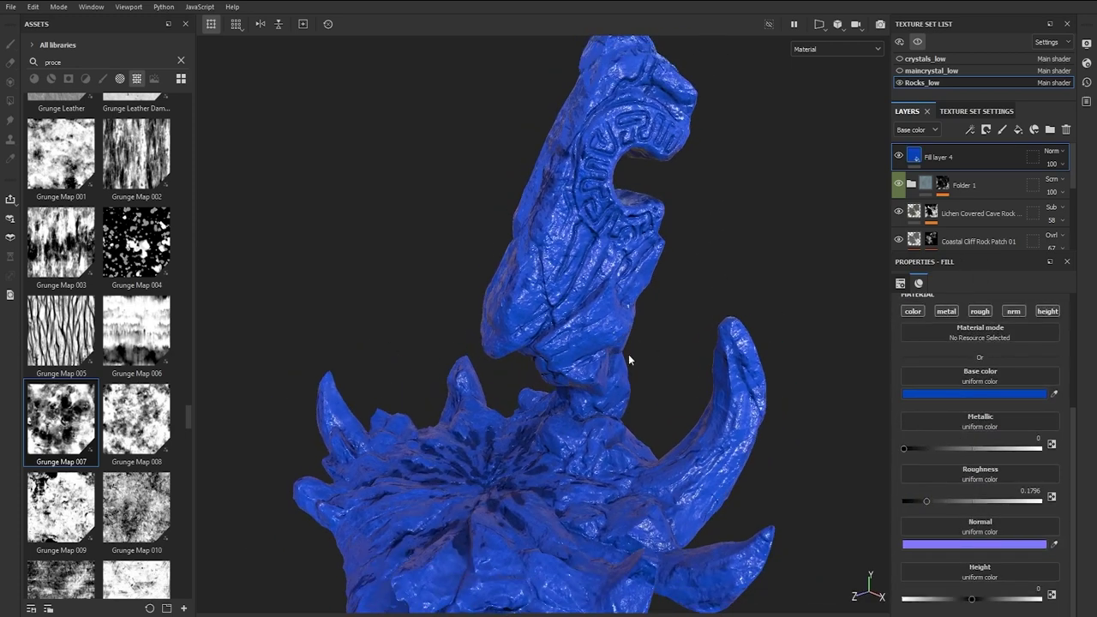
- Add a black mask to Fill layer 4 and fill it with a Dripping Rust generator
{"action": "left_click", "coordinate": [988, 131]}
{"action": "left_click", "coordinate": [999, 158]}
{"action": "left_click", "coordinate": [969, 130]}
{"action": "left_click", "coordinate": [986, 146]}
{"action": "left_click", "coordinate": [990, 304]}
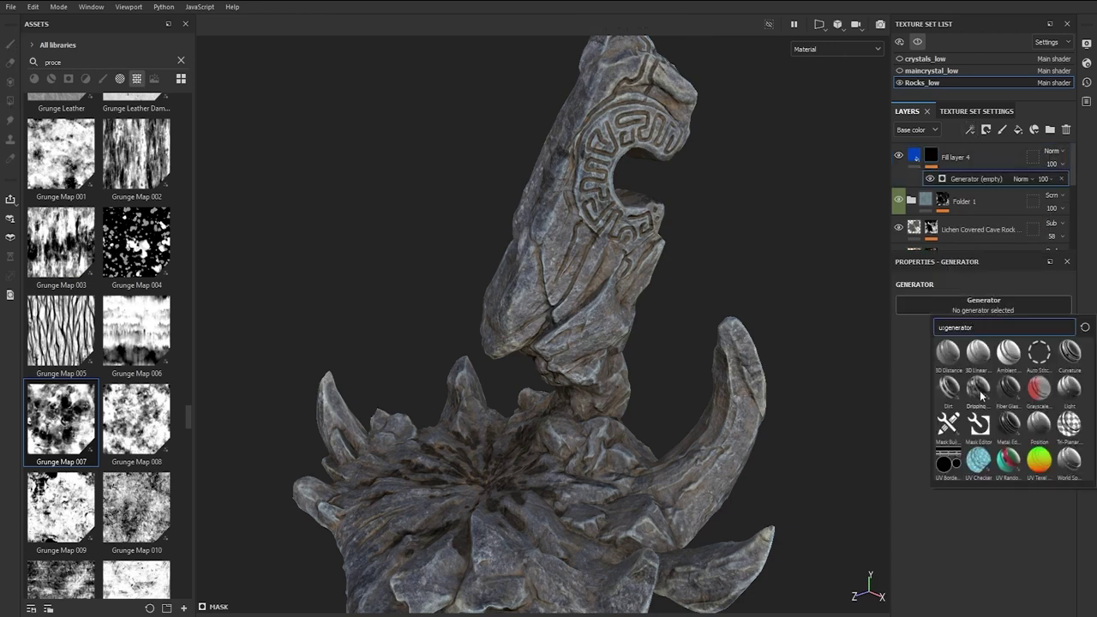
{"action": "left_click", "coordinate": [981, 393]}
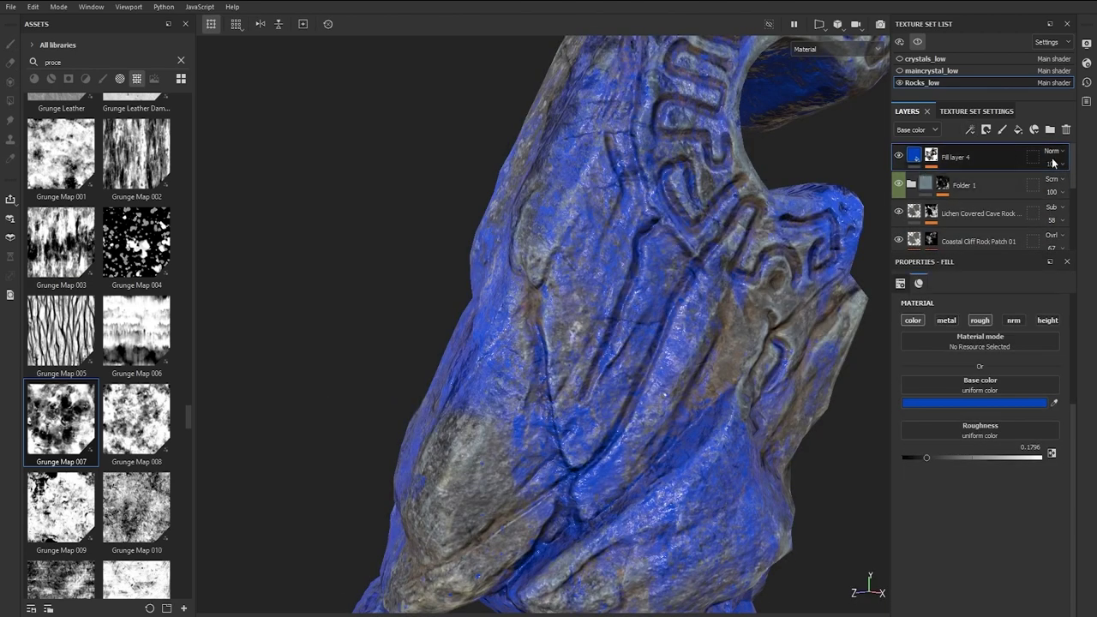
- Set Fill layer 4 to Multiply blending and desaturate its base color to a pale gray-blue
{"action": "left_click", "coordinate": [1049, 151]}
{"action": "left_click", "coordinate": [1036, 205]}
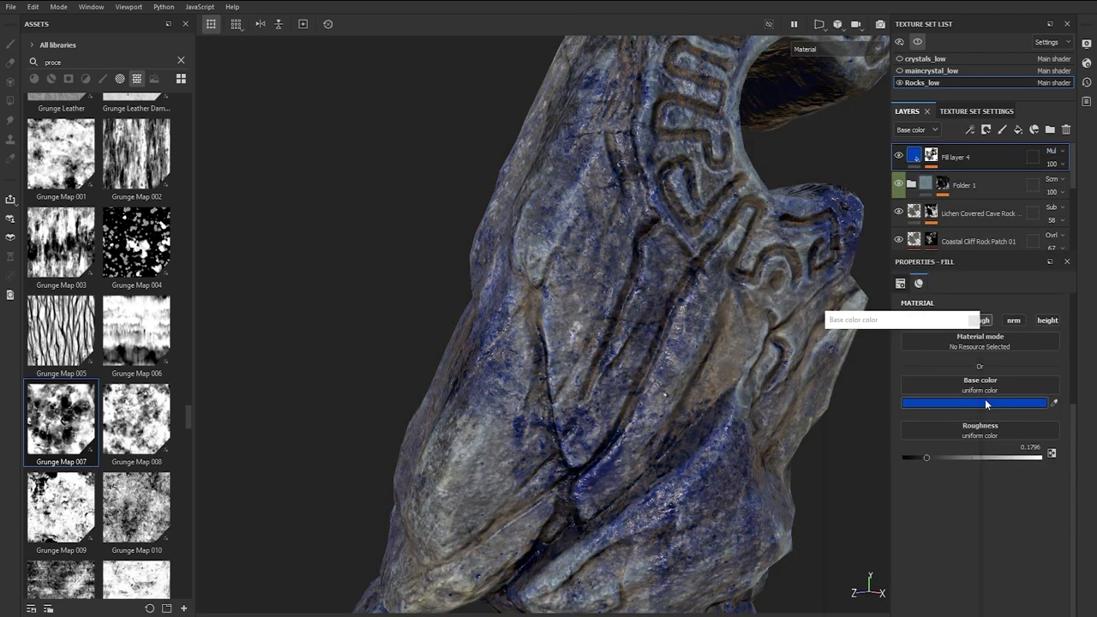
{"action": "left_click_drag", "start_coordinate": [866, 391], "coordinate": [823, 393]}
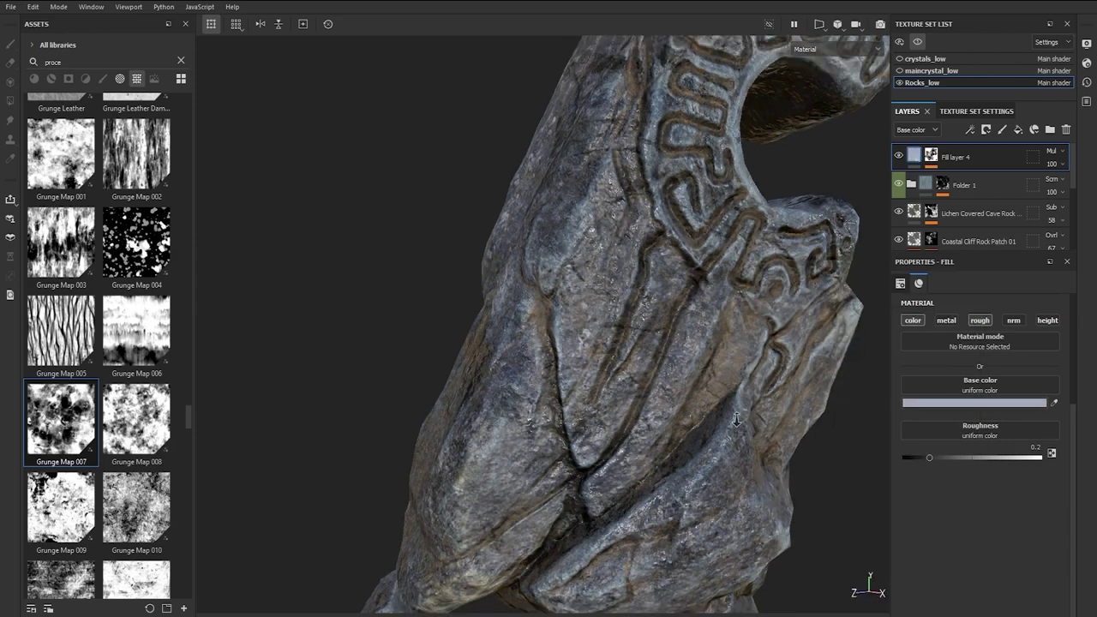
- Raise Fill layer 4's roughness and make its base color a lighter pale blue
{"action": "right_click_drag", "start_coordinate": [793, 429], "coordinate": [708, 331], "text": "alt"}
{"action": "middle_click_drag", "start_coordinate": [708, 332], "coordinate": [713, 418], "text": "alt"}
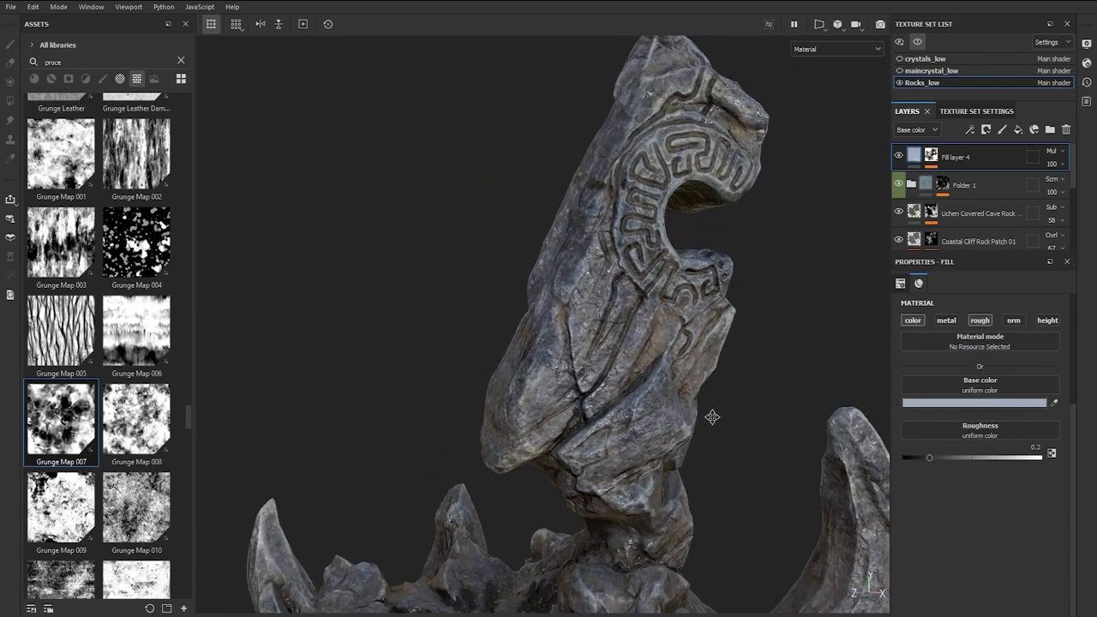
{"action": "left_click_drag", "start_coordinate": [713, 417], "coordinate": [693, 387], "text": "alt"}
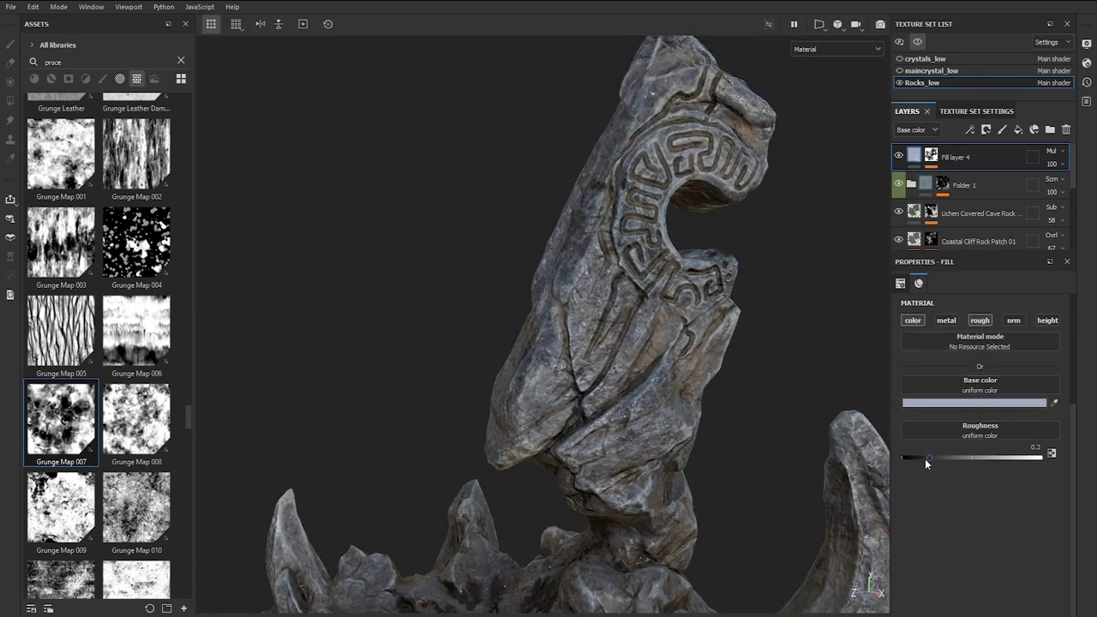
{"action": "left_click_drag", "start_coordinate": [925, 459], "coordinate": [948, 454]}
{"action": "left_click", "coordinate": [984, 403]}
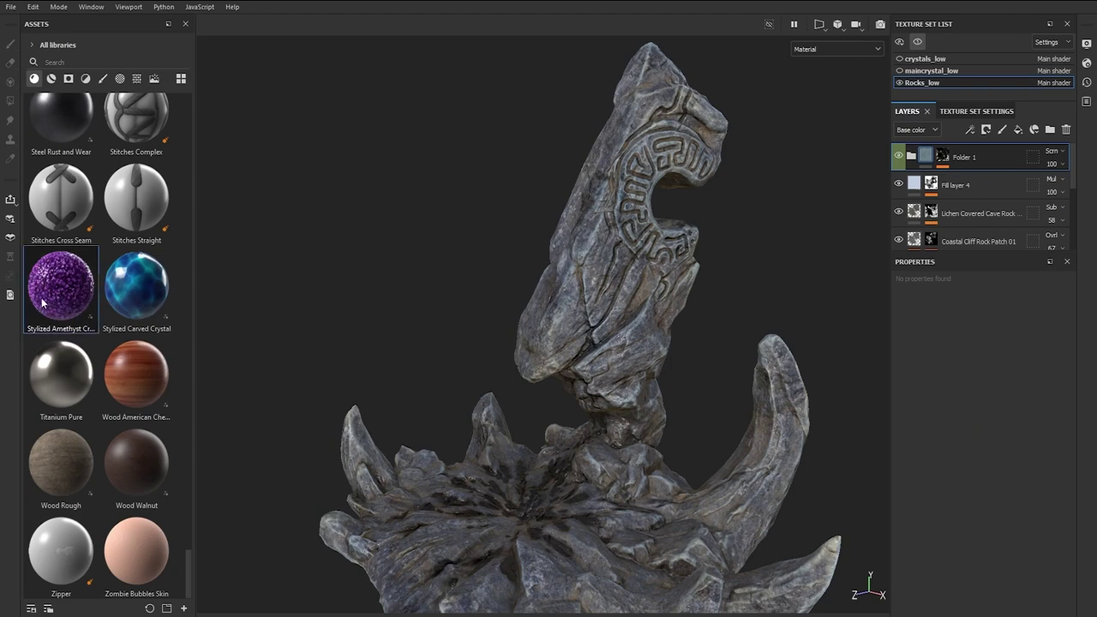
- Apply the Stylized Amethyst Crystal material to the rock model as a new layer on top of the stack
{"action": "left_click_drag", "start_coordinate": [42, 302], "coordinate": [592, 299]}
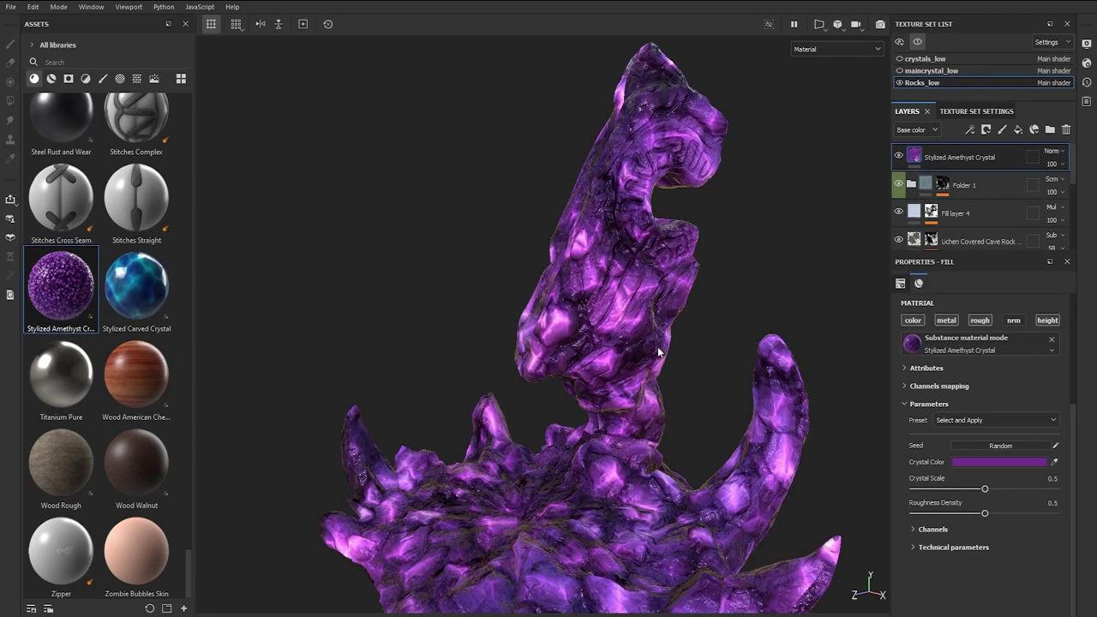
- Switch the Stylized Amethyst Crystal layer on the rocks to tri-planar projection
{"action": "middle_click_drag", "start_coordinate": [659, 352], "coordinate": [624, 285], "text": "alt"}
{"action": "scroll", "coordinate": [990, 383], "scroll_direction": "up", "scroll_amount": 3}
{"action": "left_click", "coordinate": [987, 326]}
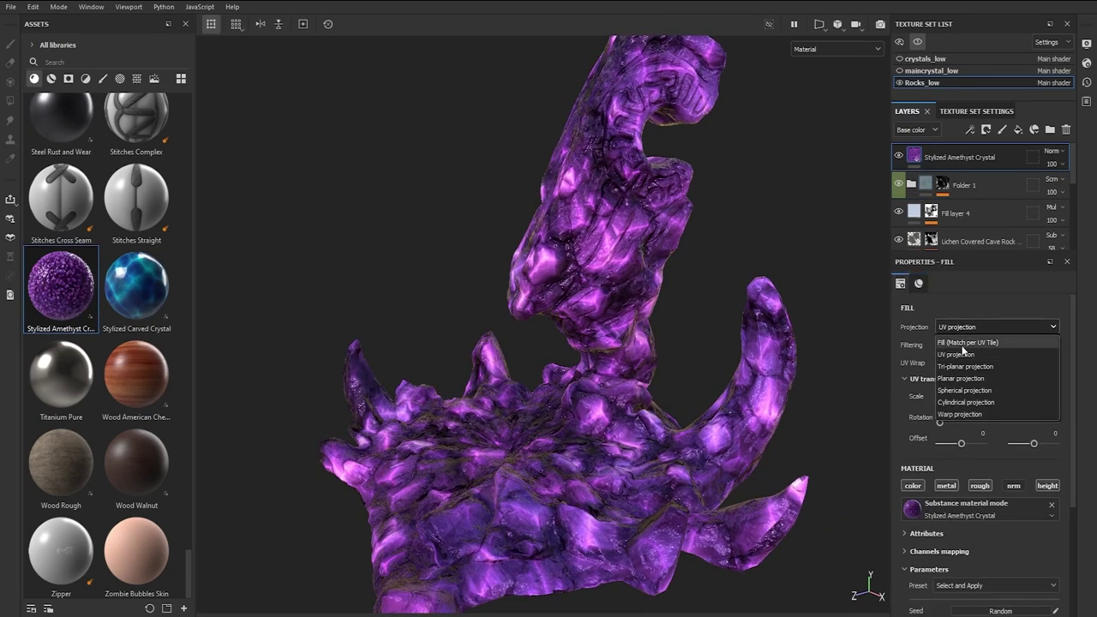
{"action": "left_click", "coordinate": [965, 366]}
- Recolor the amethyst material deep crimson, with Crystal Scale at 0.75 and Roughness Density at 0.83
{"action": "scroll", "coordinate": [991, 437], "scroll_direction": "down", "scroll_amount": 4}
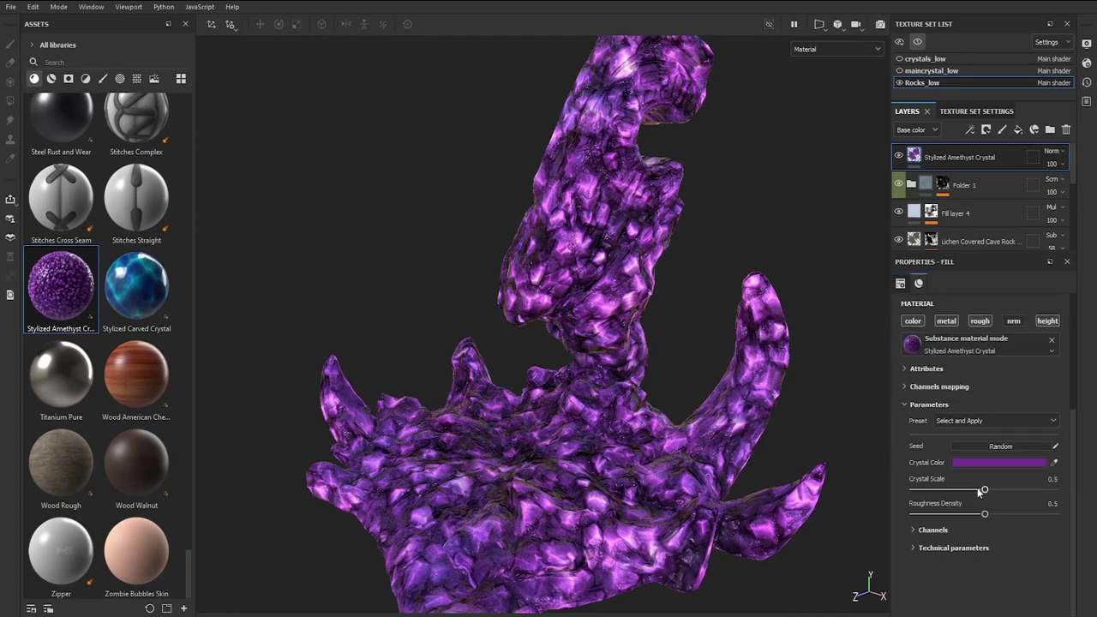
{"action": "left_click", "coordinate": [984, 462]}
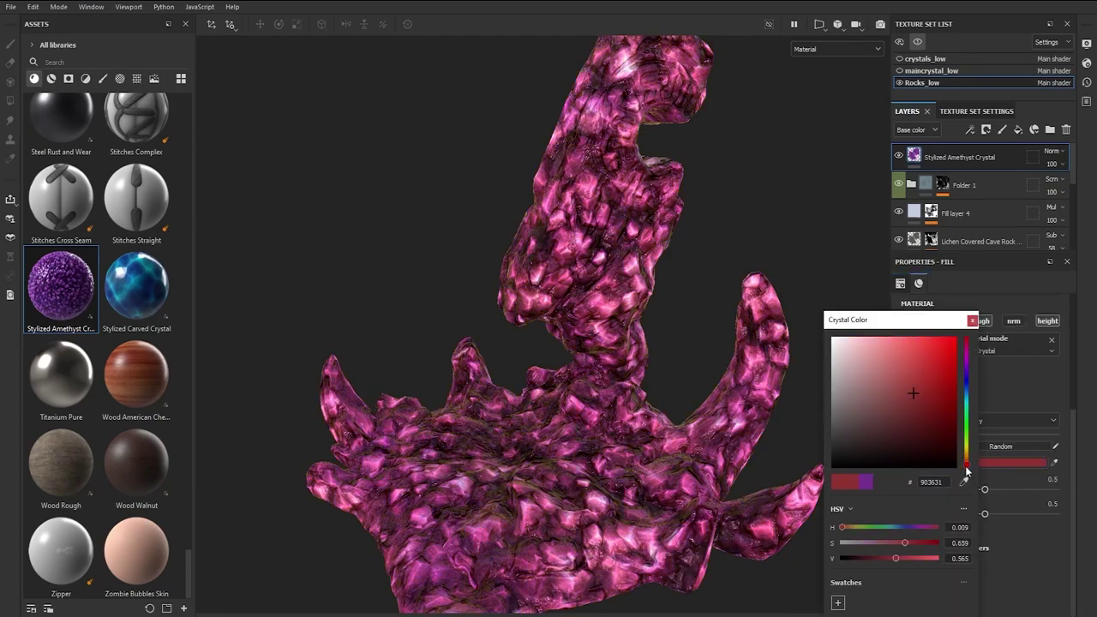
{"action": "left_click_drag", "start_coordinate": [932, 387], "coordinate": [938, 391]}
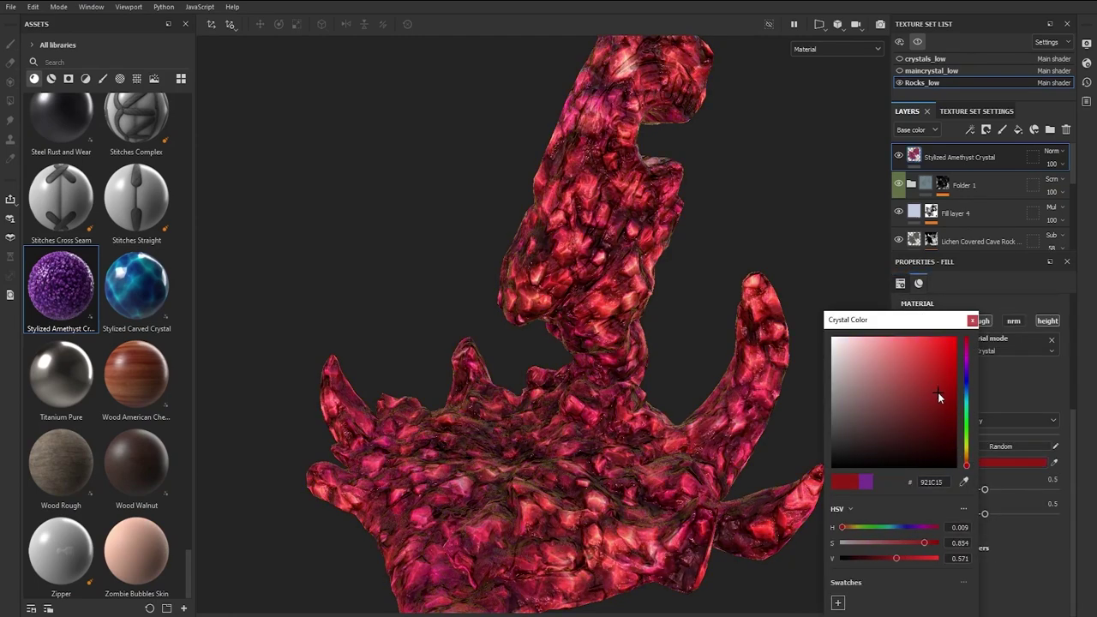
{"action": "left_click_drag", "start_coordinate": [890, 325], "coordinate": [836, 287]}
{"action": "left_click", "coordinate": [885, 343]}
{"action": "left_click_drag", "start_coordinate": [913, 427], "coordinate": [913, 303]}
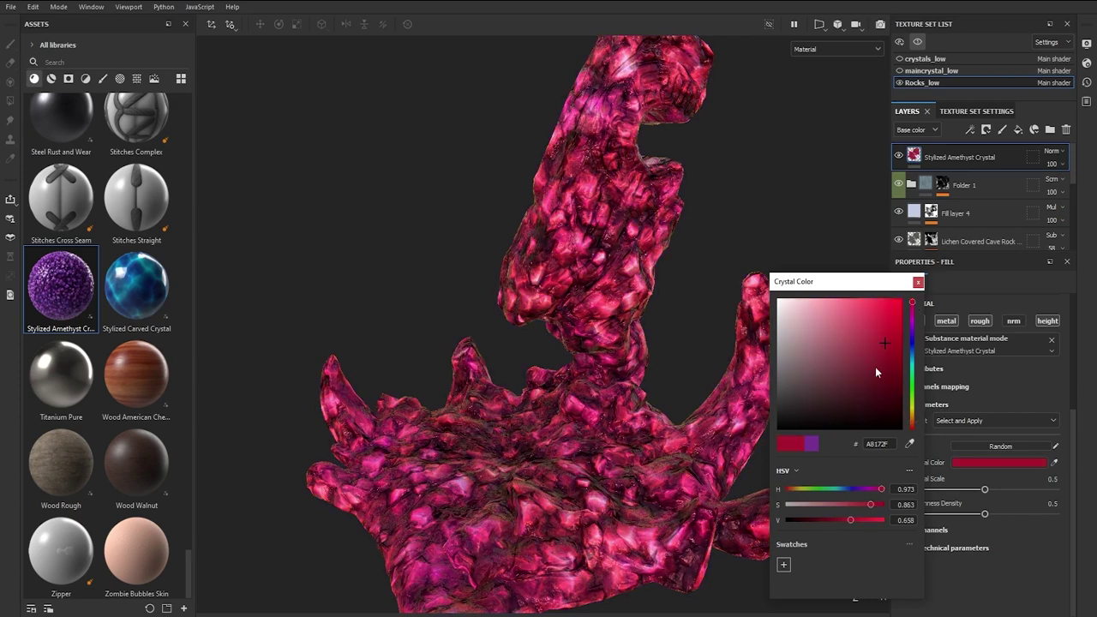
{"action": "left_click", "coordinate": [918, 282]}
{"action": "left_click_drag", "start_coordinate": [983, 494], "coordinate": [935, 493]}
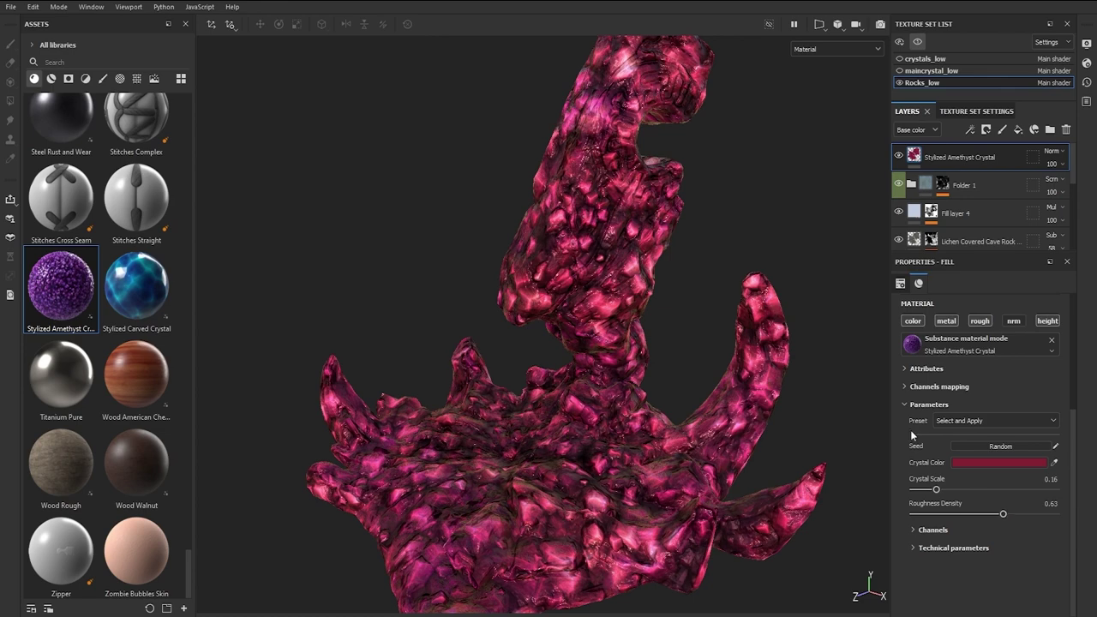
{"action": "scroll", "coordinate": [910, 429], "scroll_direction": "up", "scroll_amount": 3}
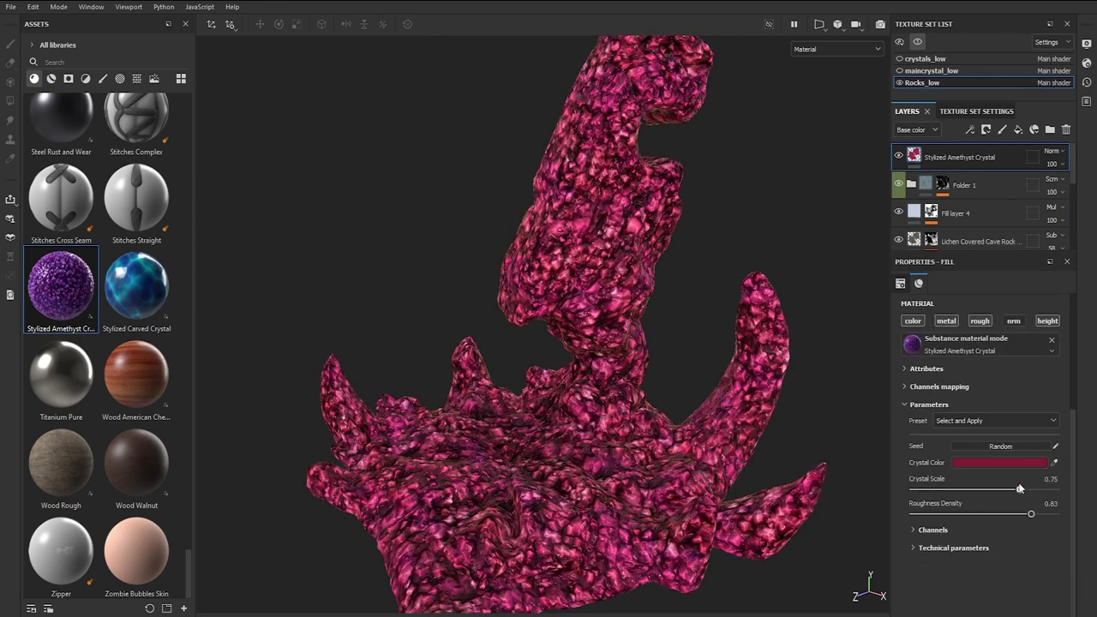
- Add a black mask with a paint effect to the Stylized Amethyst Crystal layer
{"action": "left_click", "coordinate": [985, 132]}
{"action": "left_click", "coordinate": [992, 159]}
{"action": "left_click", "coordinate": [972, 131]}
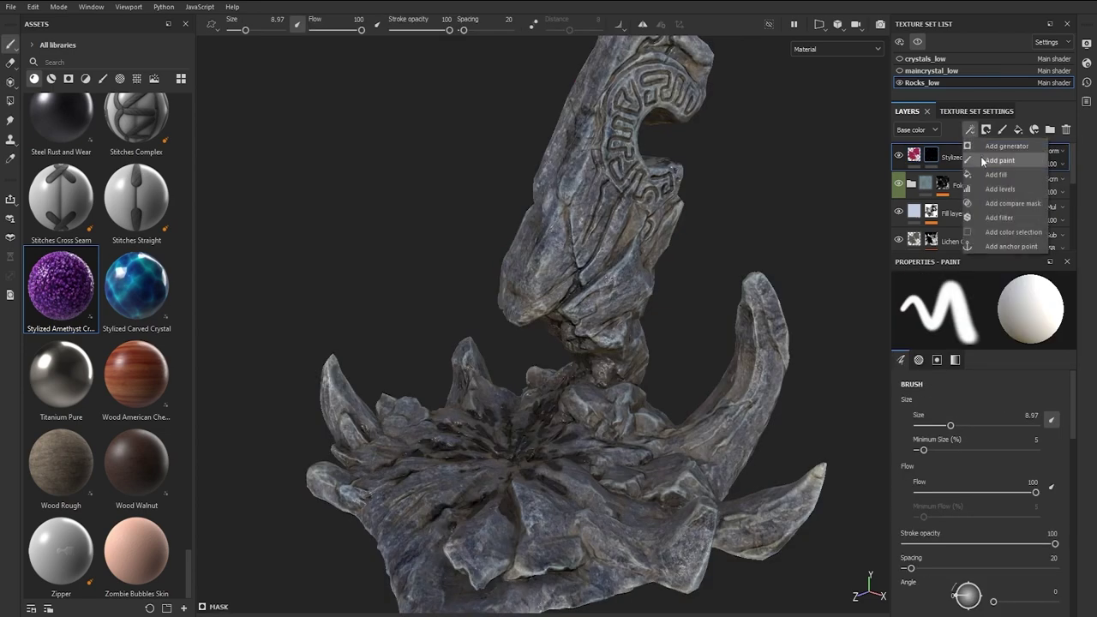
{"action": "left_click", "coordinate": [983, 161]}
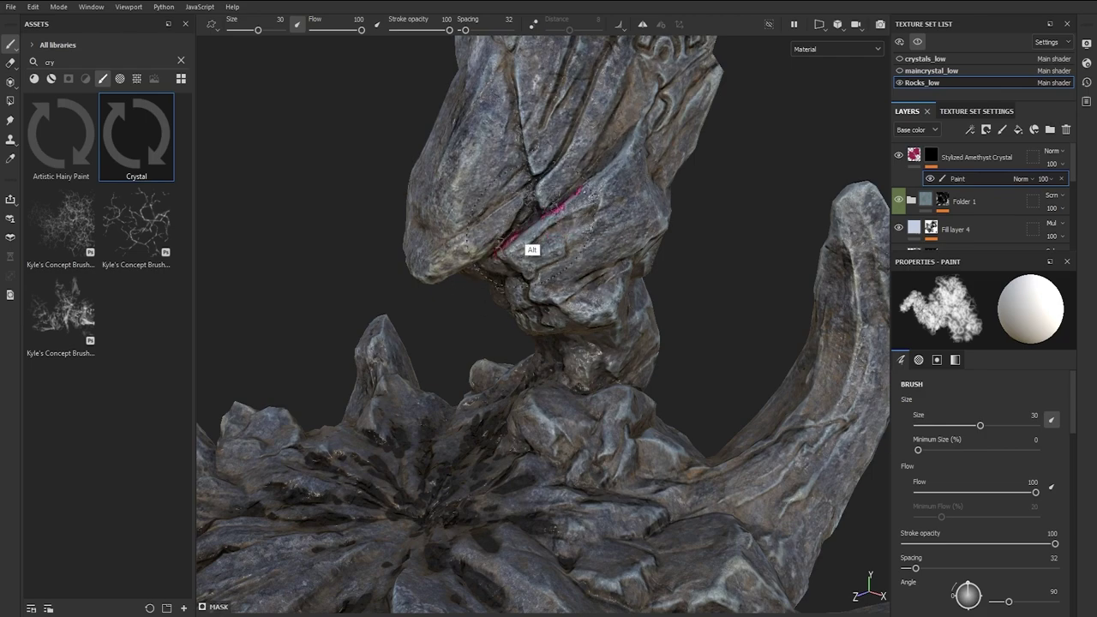
- Paint the crimson crystal material into the rock crevices around the small crystals, using the Crystal and Dirt 1 brushes on the mask
{"action": "mouse_move", "coordinate": [531, 218]}
{"action": "left_mouse_down", "text": "alt"}
{"action": "mouse_move", "coordinate": [583, 253]}
{"action": "mouse_move", "coordinate": [549, 215]}
{"action": "left_mouse_up", "text": "alt"}
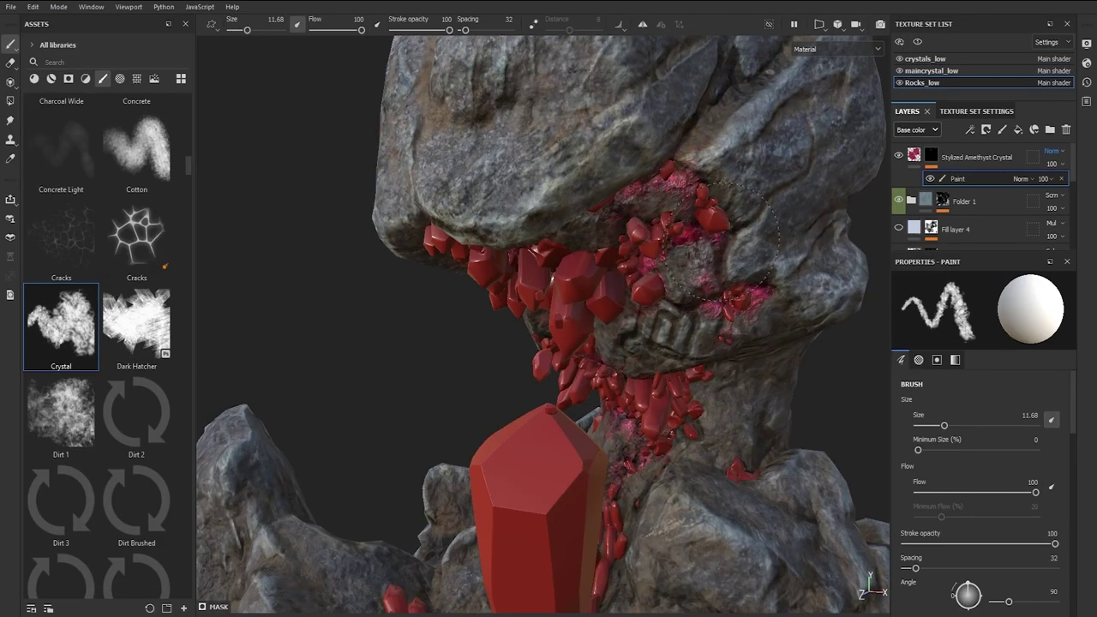
{"action": "left_click_drag", "start_coordinate": [723, 242], "coordinate": [620, 348], "text": "alt"}
{"action": "key", "text": "alt+q"}
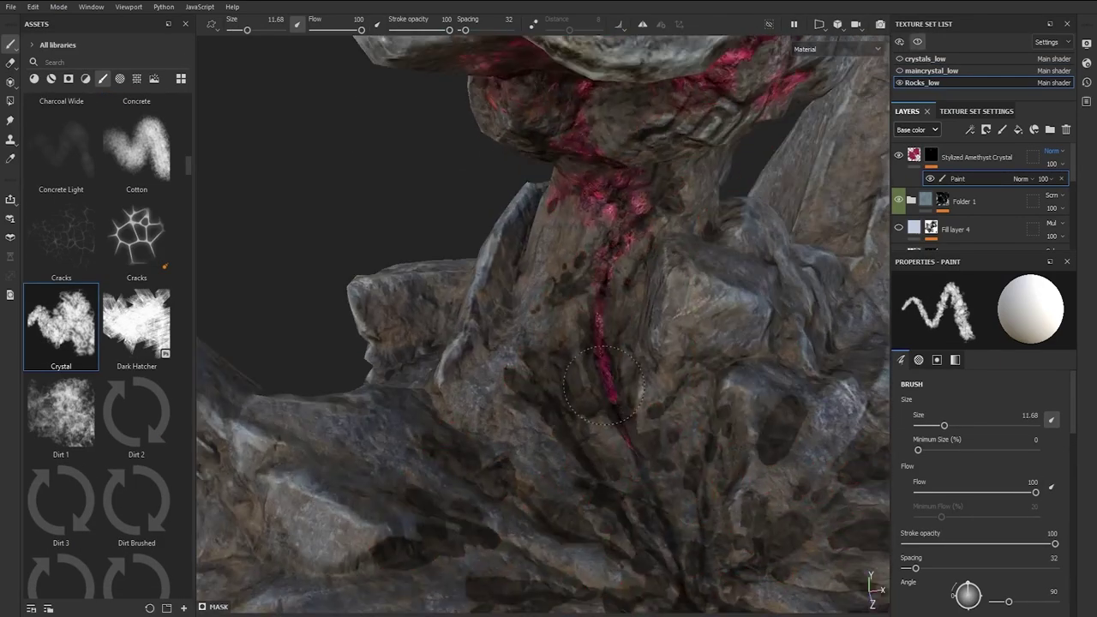
{"action": "key", "text": "alt+q"}
{"action": "mouse_move", "coordinate": [568, 144]}
{"action": "left_mouse_down", "text": "alt"}
{"action": "mouse_move", "coordinate": [548, 77]}
{"action": "mouse_move", "coordinate": [617, 277]}
{"action": "left_mouse_up", "text": "alt"}
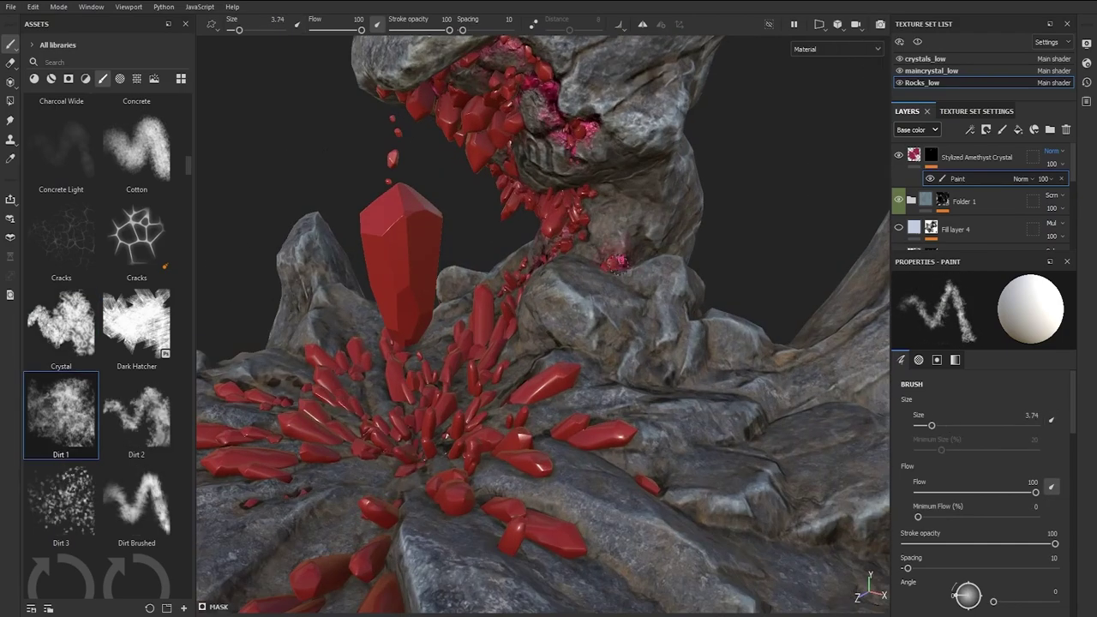
{"action": "mouse_move", "coordinate": [552, 129]}
{"action": "middle_mouse_down", "text": "alt"}
{"action": "mouse_move", "coordinate": [564, 216]}
{"action": "mouse_move", "coordinate": [553, 324]}
{"action": "middle_mouse_up", "text": "alt"}
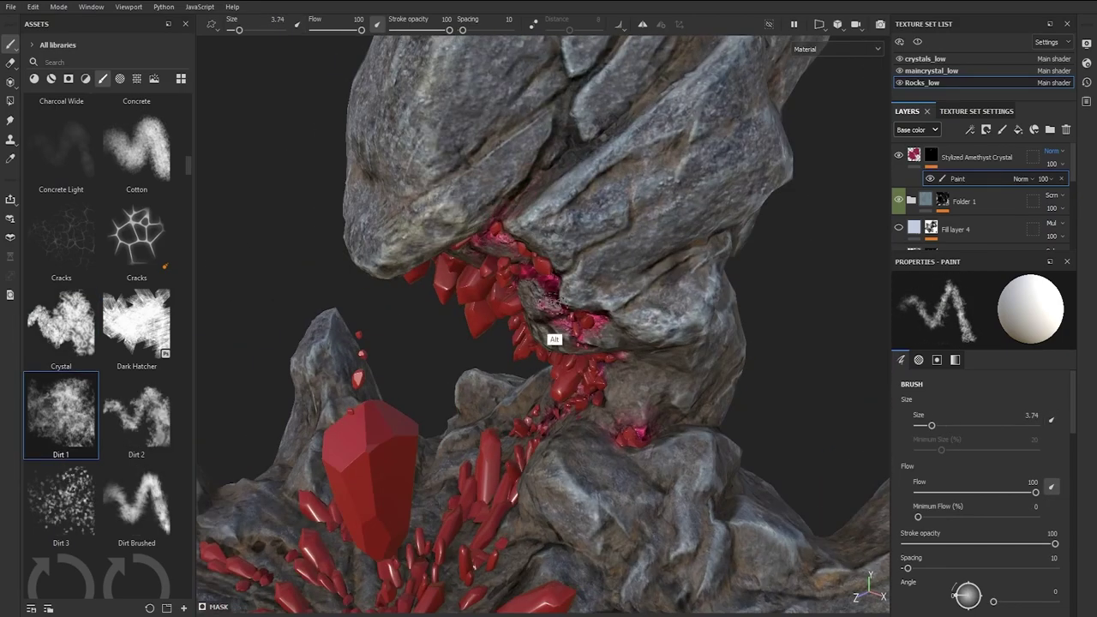
- Add an inverted Curvature generator to the Stylized Amethyst Crystal mask, hiding the paint effect and viewing only the mask
{"action": "left_click", "coordinate": [970, 130]}
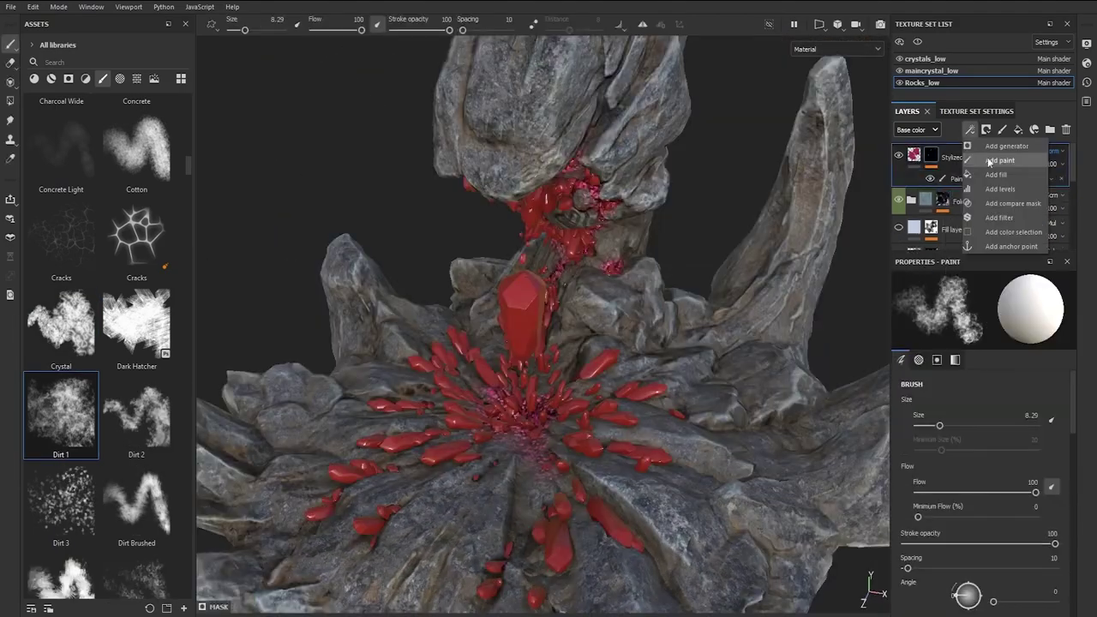
{"action": "left_click", "coordinate": [986, 142]}
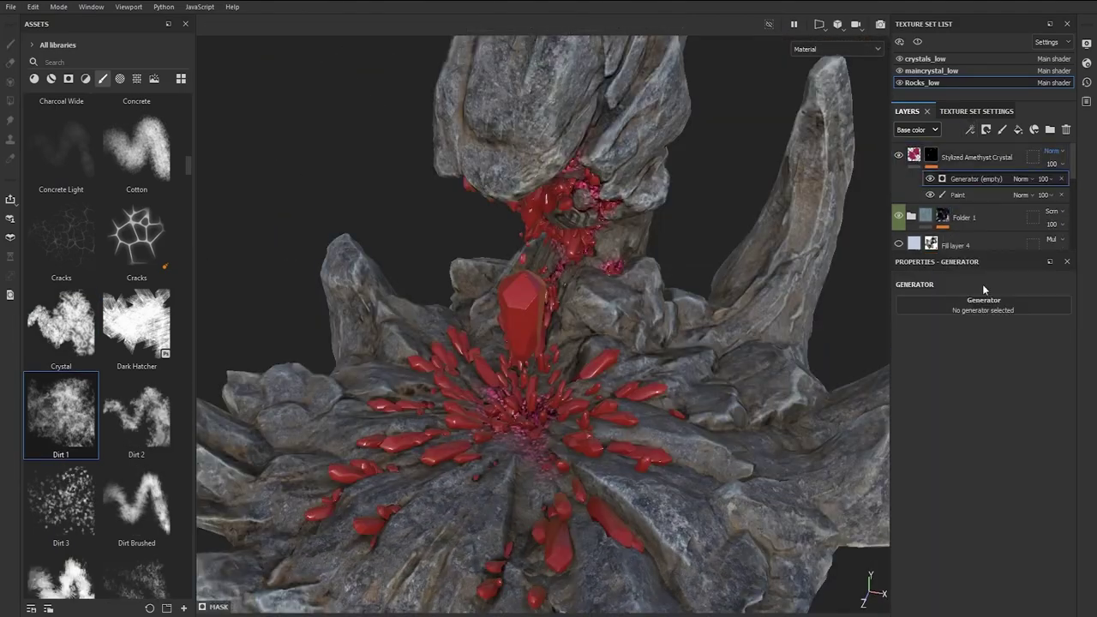
{"action": "left_click", "coordinate": [977, 305]}
{"action": "left_click", "coordinate": [1022, 179]}
{"action": "left_click", "coordinate": [1025, 190]}
{"action": "left_click", "coordinate": [931, 156], "text": "alt"}
{"action": "left_click", "coordinate": [930, 194]}
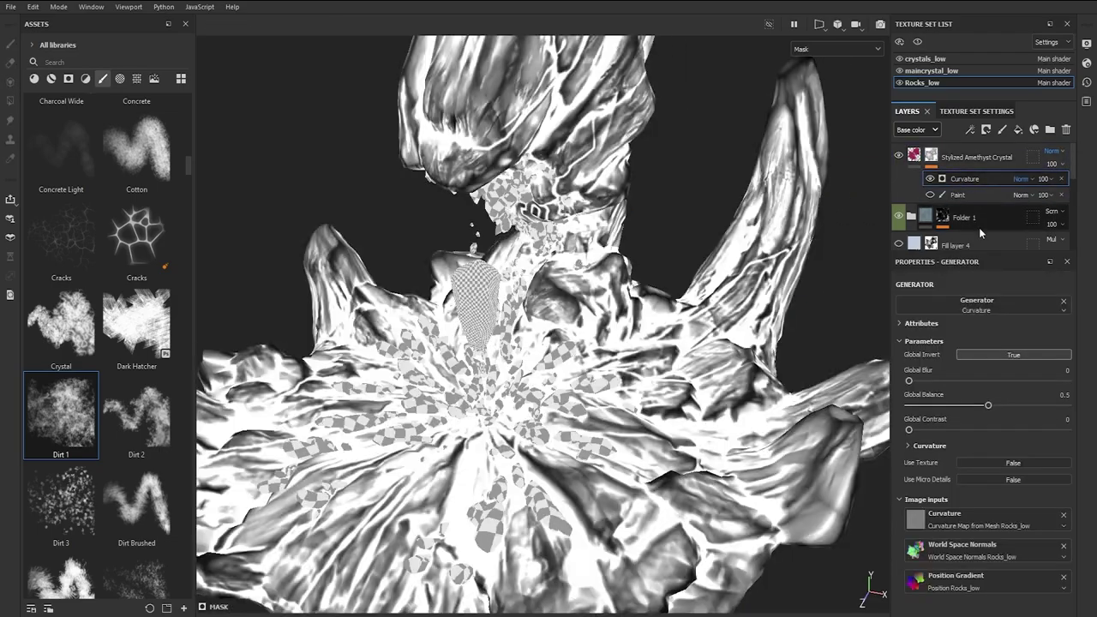
- Refine the Curvature generator with Global Balance 0.94, Global Contrast 0.21, Soft 0.44 and Medium 0.73, and set its blending to Screen
{"action": "left_click_drag", "start_coordinate": [988, 406], "coordinate": [1013, 405]}
{"action": "left_click_drag", "start_coordinate": [909, 430], "coordinate": [994, 430]}
{"action": "scroll", "coordinate": [978, 446], "scroll_direction": "down", "scroll_amount": 2}
{"action": "left_click_drag", "start_coordinate": [1016, 484], "coordinate": [953, 486]}
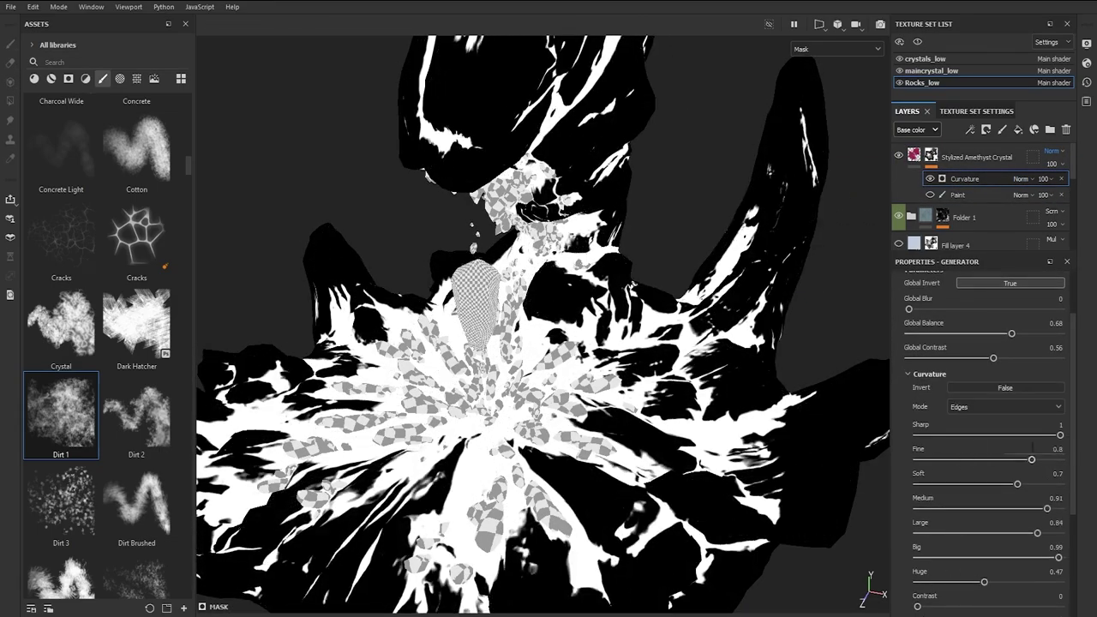
{"action": "left_click_drag", "start_coordinate": [935, 485], "coordinate": [982, 485]}
{"action": "scroll", "coordinate": [990, 487], "scroll_direction": "down", "scroll_amount": 3}
{"action": "scroll", "coordinate": [1053, 411], "scroll_direction": "up", "scroll_amount": 5}
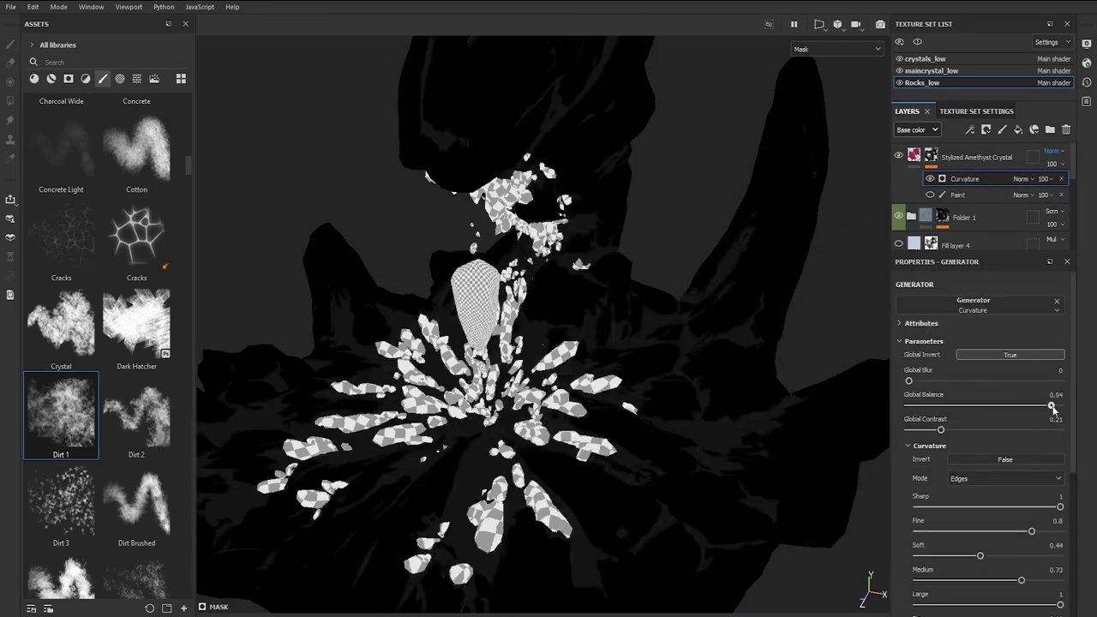
{"action": "left_click", "coordinate": [1021, 178]}
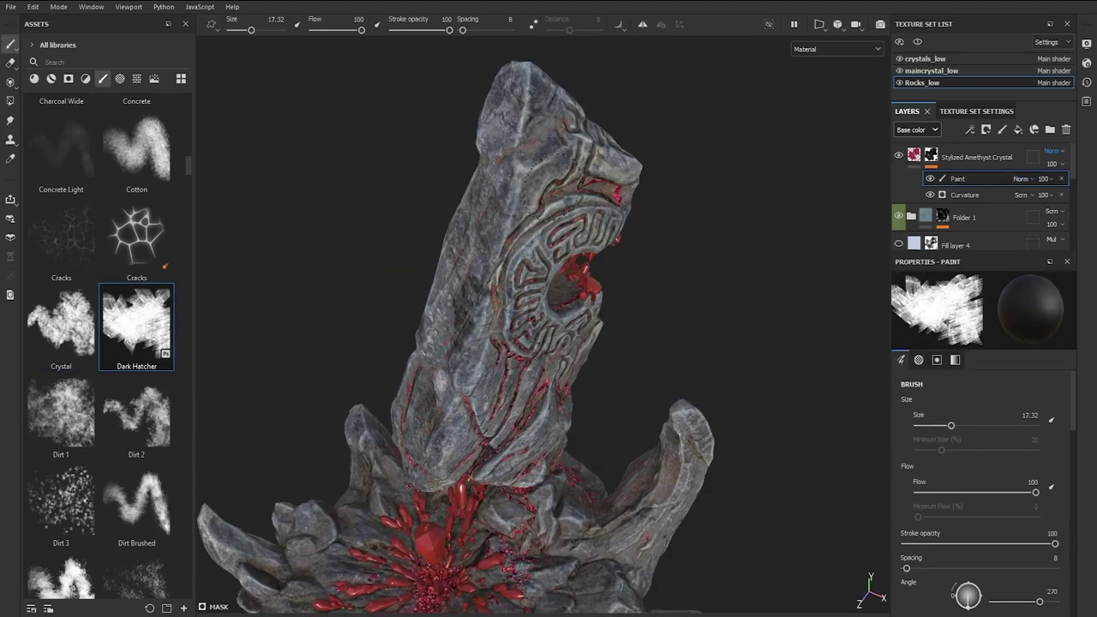
- Touch up the painted crystal mask around the carved ring and rock base with the Crystal brush
{"action": "left_click_drag", "start_coordinate": [634, 240], "coordinate": [537, 529], "text": "alt"}
{"action": "left_click", "coordinate": [61, 325]}
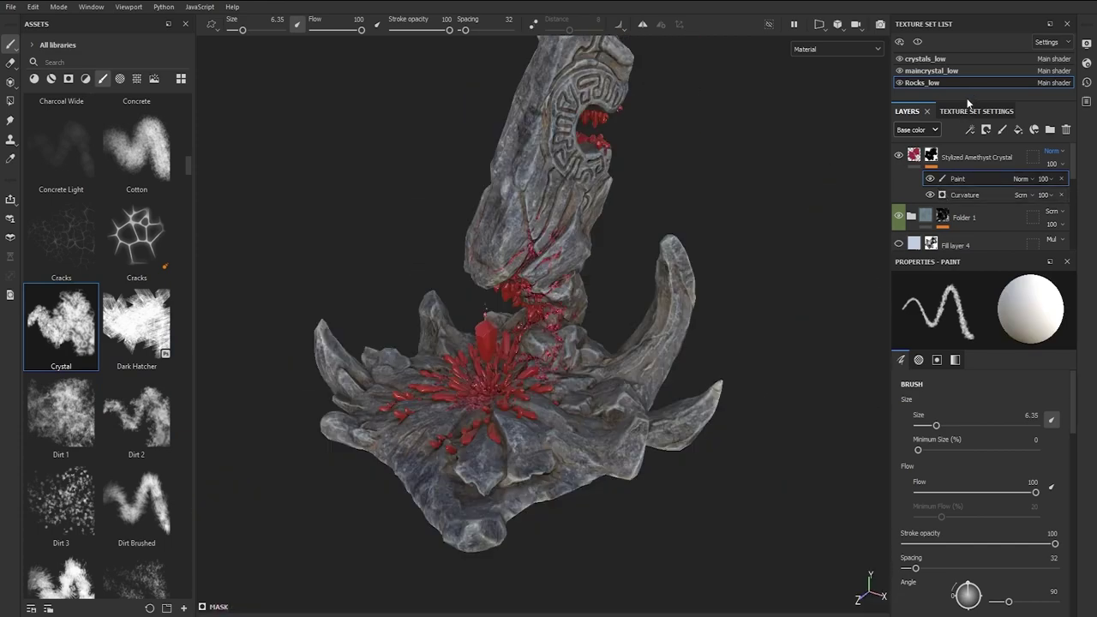
- Add an Emissive channel to the Rocks_low texture set and select the Stylized Amethyst Crystal layer
{"action": "left_click", "coordinate": [968, 111]}
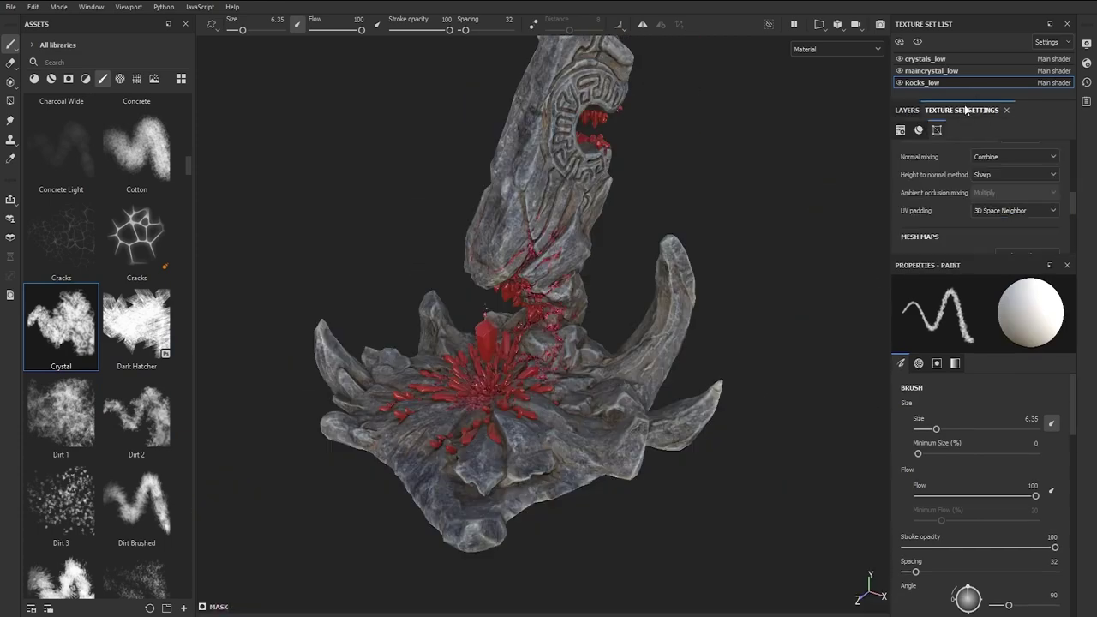
{"action": "scroll", "coordinate": [986, 197], "scroll_direction": "up", "scroll_amount": 5}
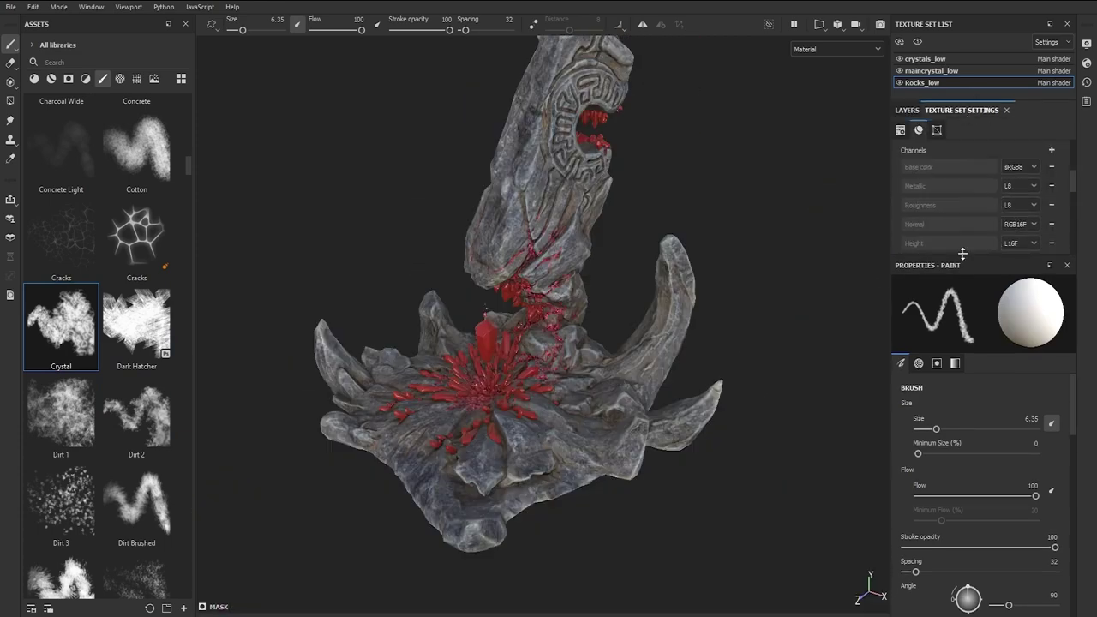
{"action": "left_click_drag", "start_coordinate": [963, 254], "coordinate": [961, 345]}
{"action": "scroll", "coordinate": [1025, 262], "scroll_direction": "up", "scroll_amount": 2}
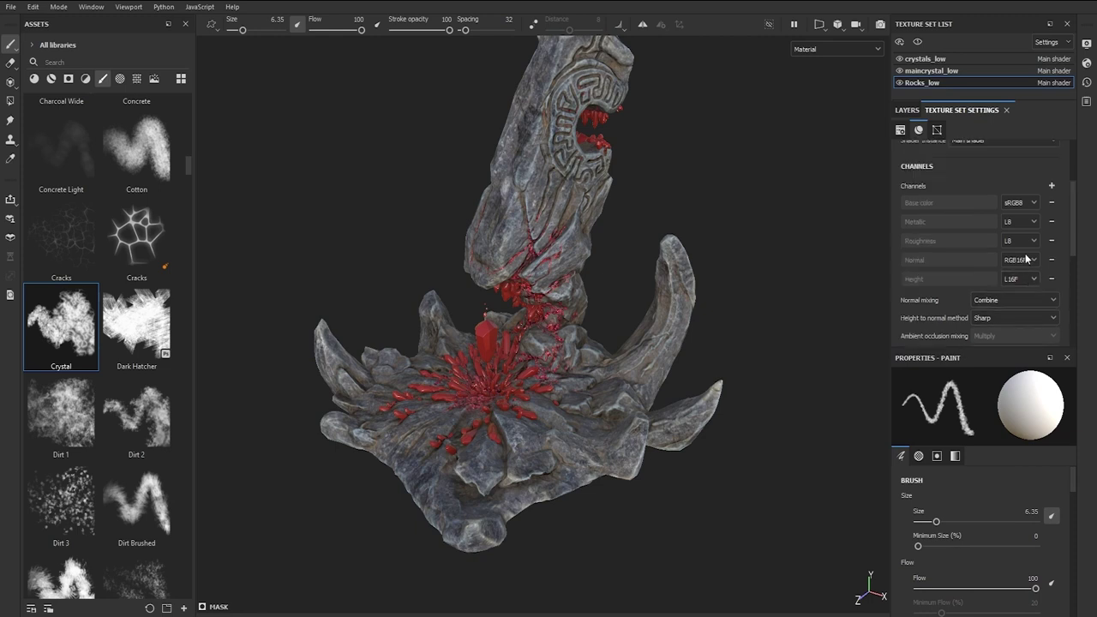
{"action": "scroll", "coordinate": [1027, 259], "scroll_direction": "up", "scroll_amount": 3}
{"action": "scroll", "coordinate": [1026, 259], "scroll_direction": "down", "scroll_amount": 1}
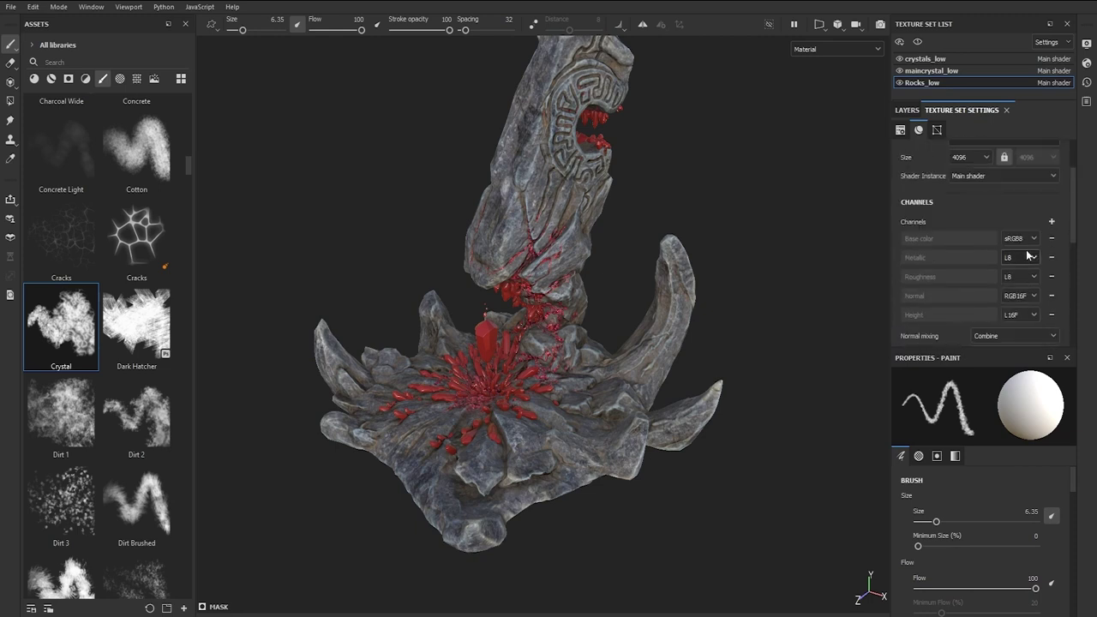
{"action": "left_click", "coordinate": [1052, 223]}
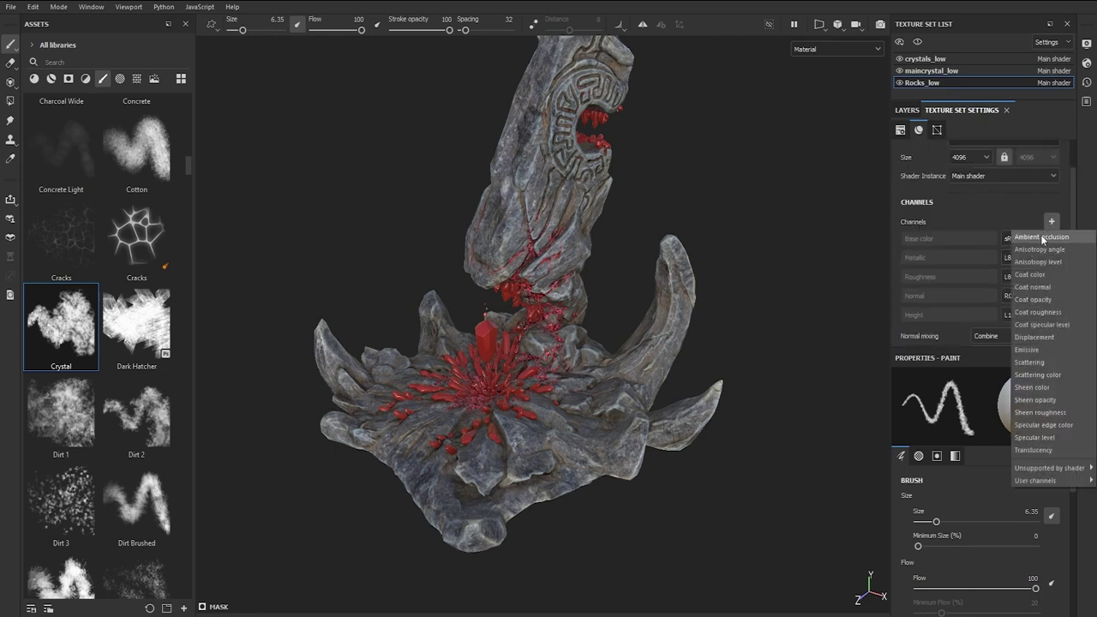
{"action": "left_click", "coordinate": [1033, 349]}
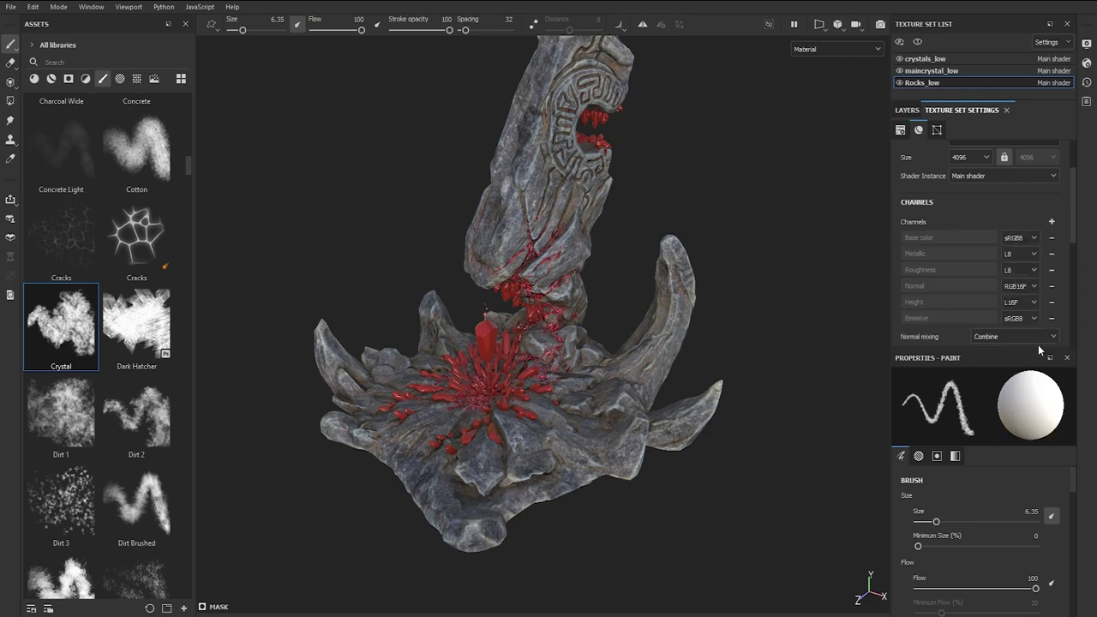
{"action": "left_click", "coordinate": [908, 111]}
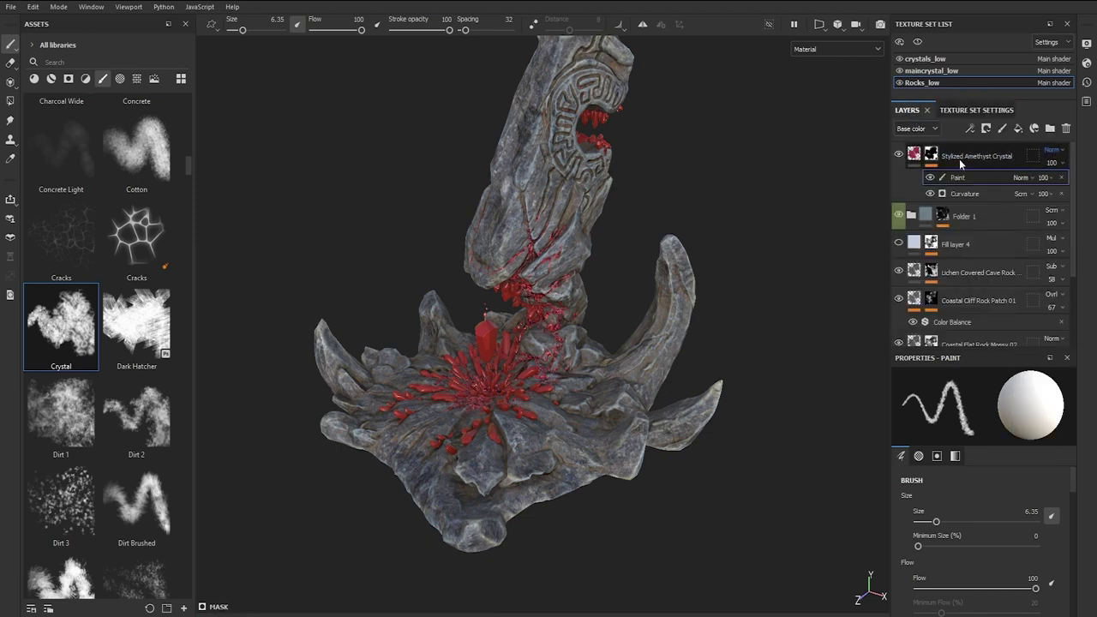
{"action": "left_click", "coordinate": [977, 156]}
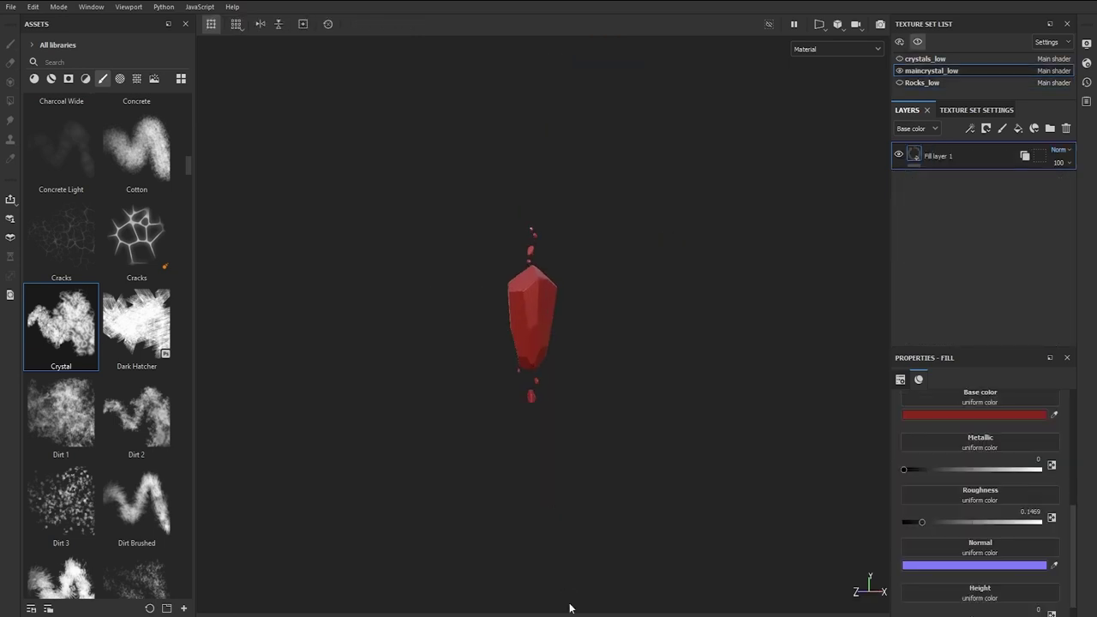
- Set the base color of Fill layer 1 in the maincrystal_low texture set to near black
{"action": "right_click_drag", "start_coordinate": [571, 607], "coordinate": [570, 405], "text": "alt"}
{"action": "left_click_drag", "start_coordinate": [569, 405], "coordinate": [726, 323], "text": "alt"}
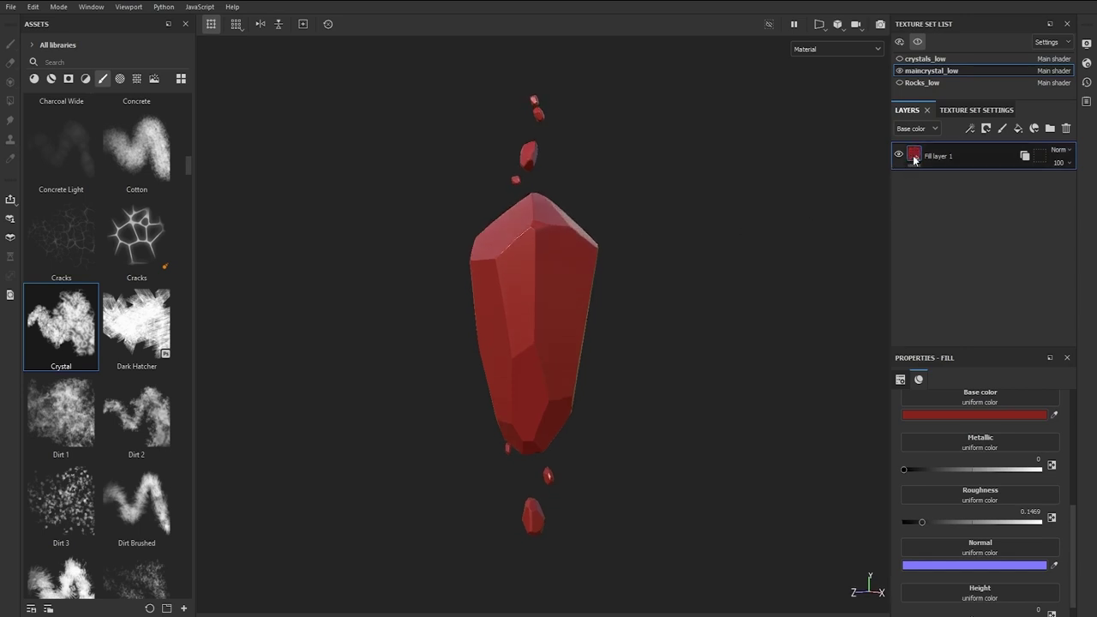
{"action": "left_click", "coordinate": [936, 415]}
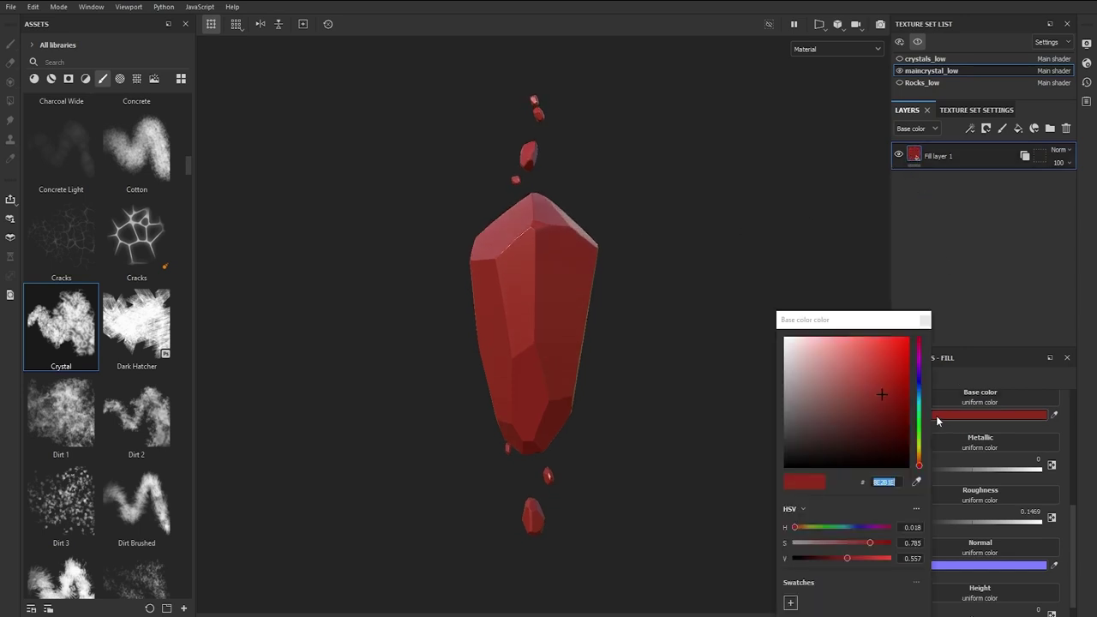
{"action": "mouse_move", "coordinate": [871, 417]}
{"action": "left_mouse_down"}
{"action": "mouse_move", "coordinate": [774, 476]}
{"action": "mouse_move", "coordinate": [762, 455]}
{"action": "left_mouse_up"}
{"action": "left_click", "coordinate": [925, 320]}
{"action": "left_click_drag", "start_coordinate": [739, 319], "coordinate": [696, 281], "text": "alt"}
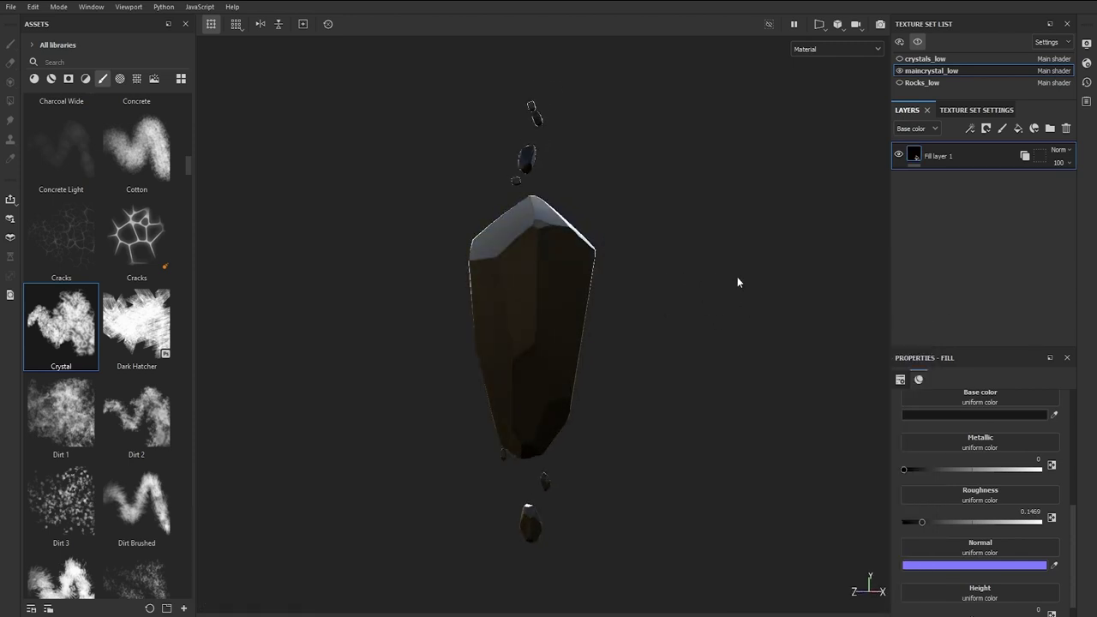
- Add a light fill layer over the main crystal with a black mask and Curvature generator, lowering Global Balance for thin edge highlights
{"action": "left_click", "coordinate": [1019, 129]}
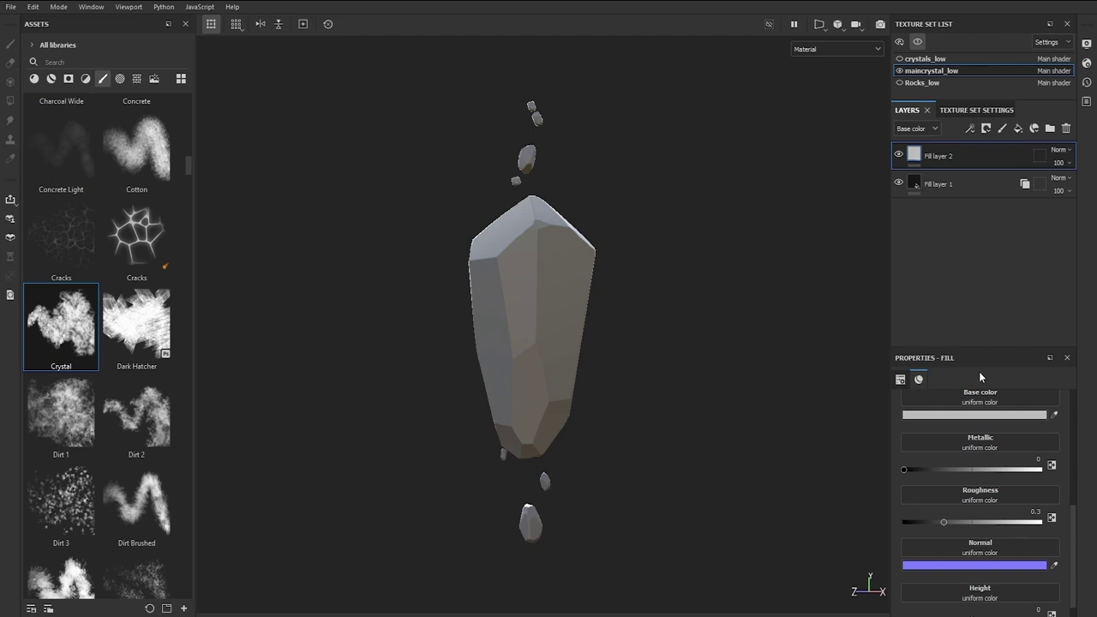
{"action": "left_click", "coordinate": [987, 129]}
{"action": "left_click", "coordinate": [996, 158]}
{"action": "left_click", "coordinate": [970, 130]}
{"action": "left_click", "coordinate": [995, 146]}
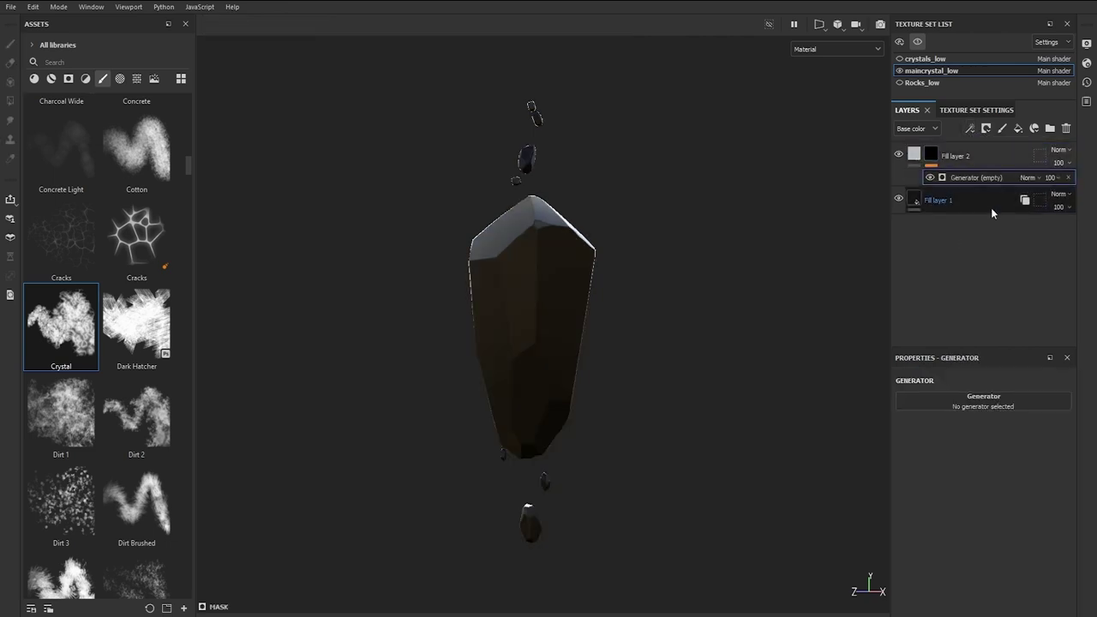
{"action": "left_click", "coordinate": [984, 401]}
{"action": "left_click", "coordinate": [1069, 439]}
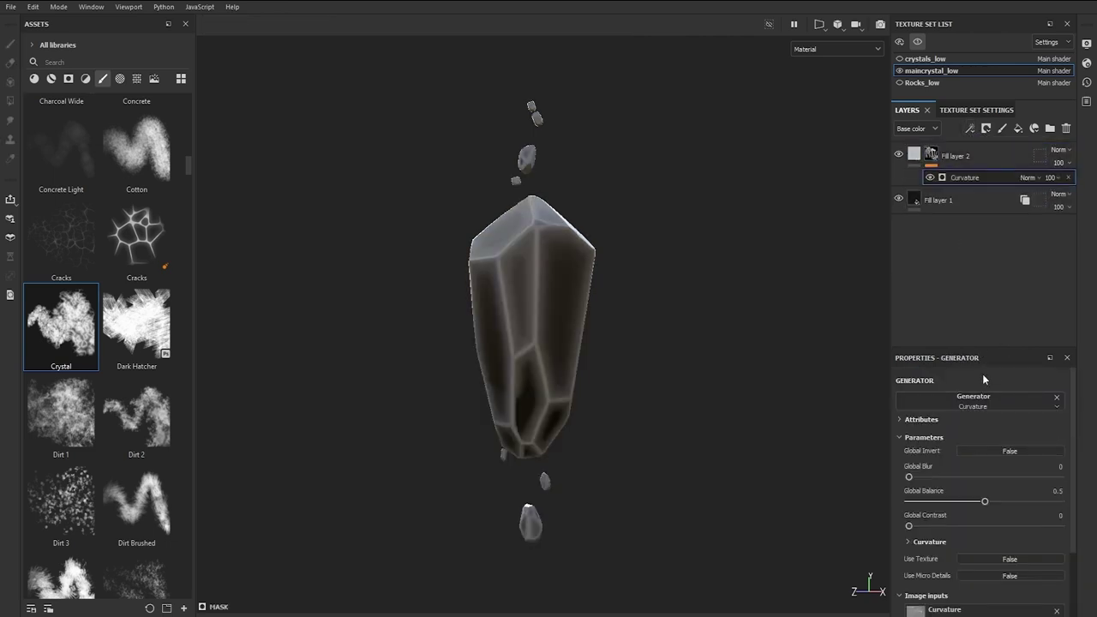
{"action": "left_click_drag", "start_coordinate": [984, 504], "coordinate": [925, 503]}
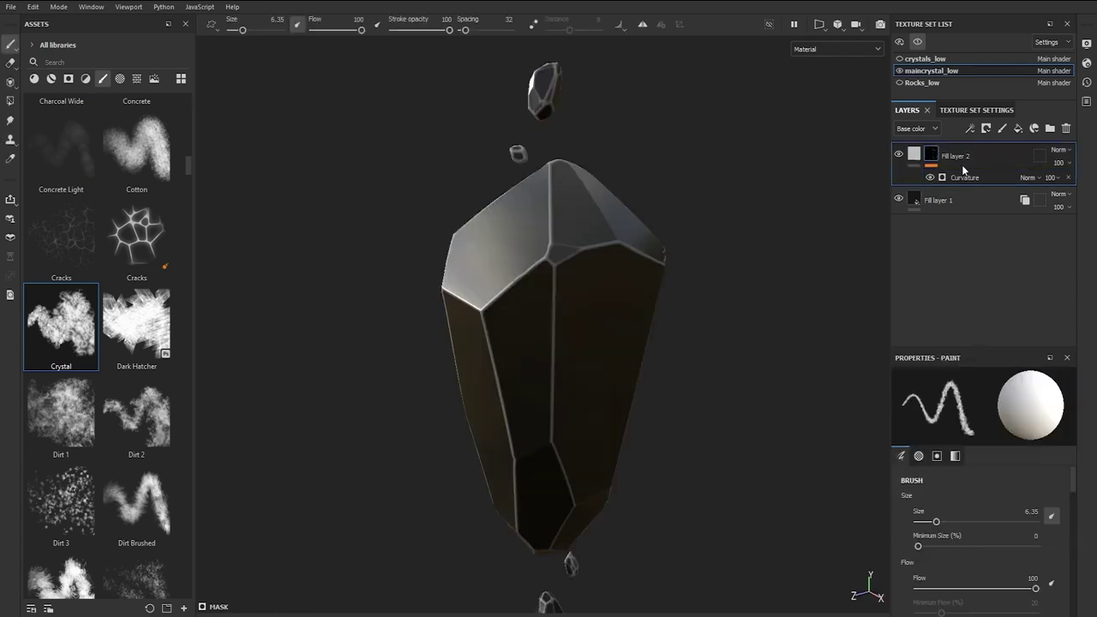
{"action": "left_click", "coordinate": [970, 128]}
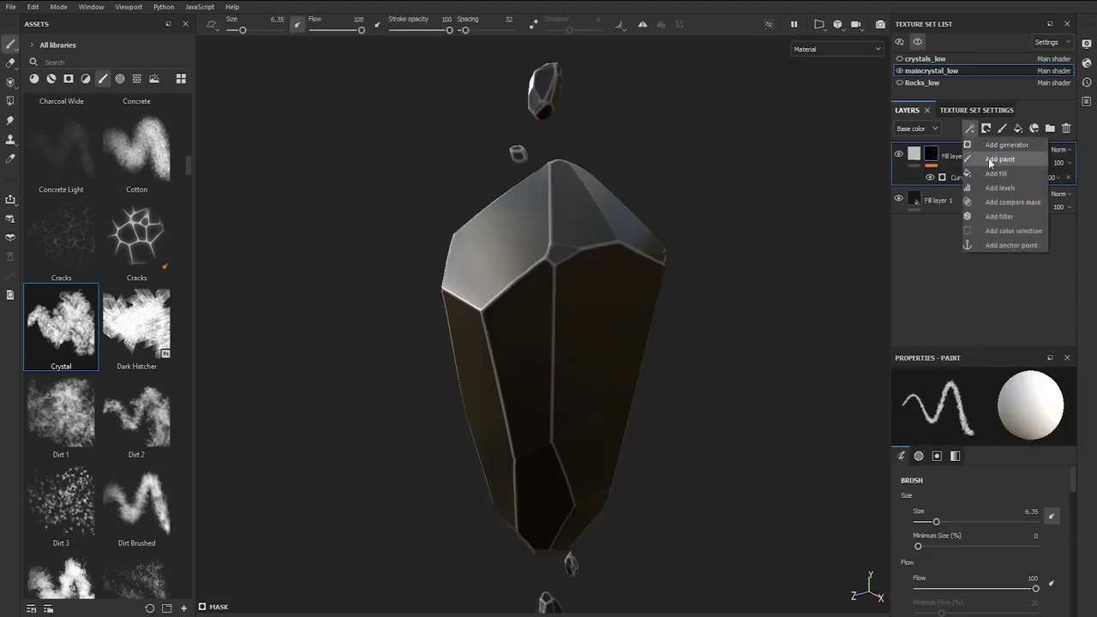
{"action": "key", "text": "Escape"}
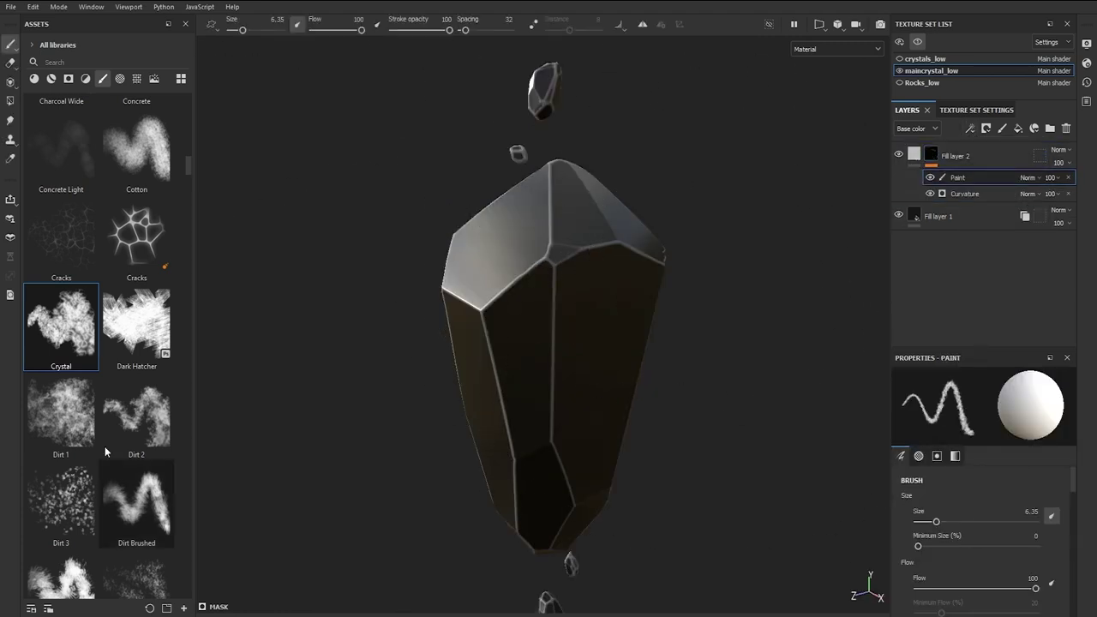
{"action": "left_click", "coordinate": [61, 416]}
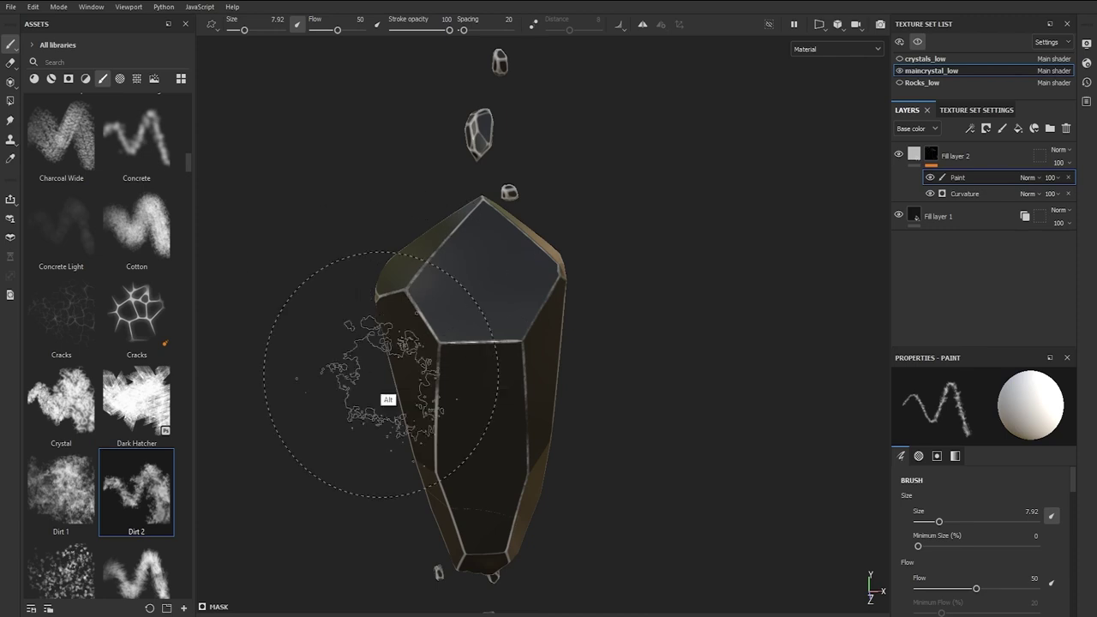
{"action": "left_click_drag", "start_coordinate": [380, 374], "coordinate": [533, 244], "text": "alt"}
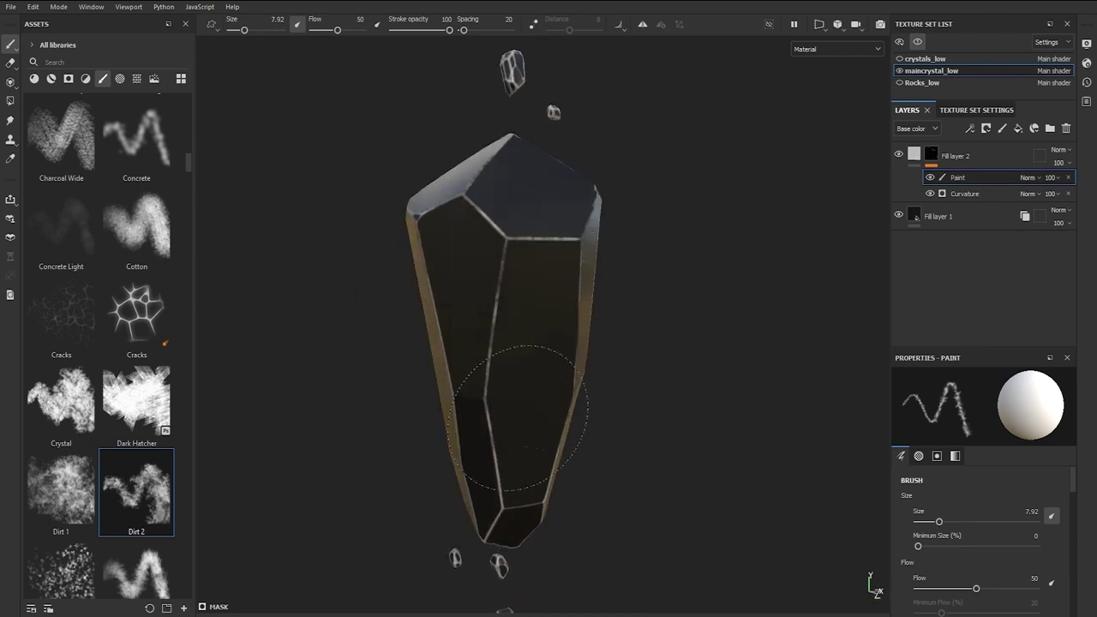
{"action": "mouse_move", "coordinate": [519, 412]}
{"action": "left_mouse_down", "text": "alt"}
{"action": "mouse_move", "coordinate": [715, 411]}
{"action": "mouse_move", "coordinate": [375, 210]}
{"action": "left_mouse_up", "text": "alt"}
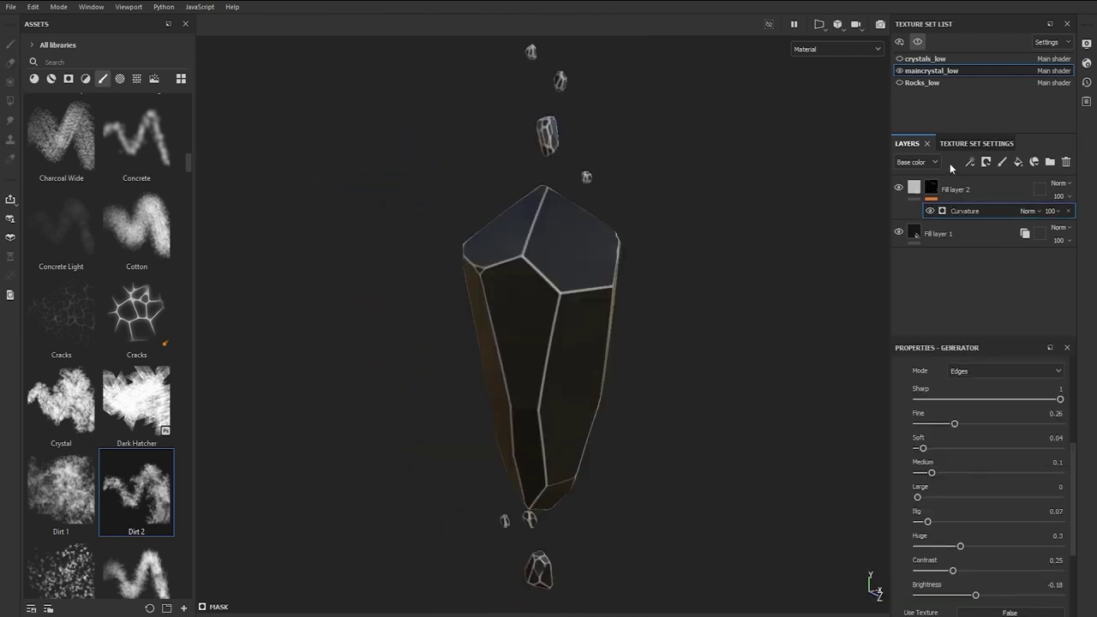
- Add a fill effect using Grunge Map 010 to Fill layer 2's mask and blend it with Multiply
{"action": "left_click", "coordinate": [969, 161]}
{"action": "left_click", "coordinate": [996, 207]}
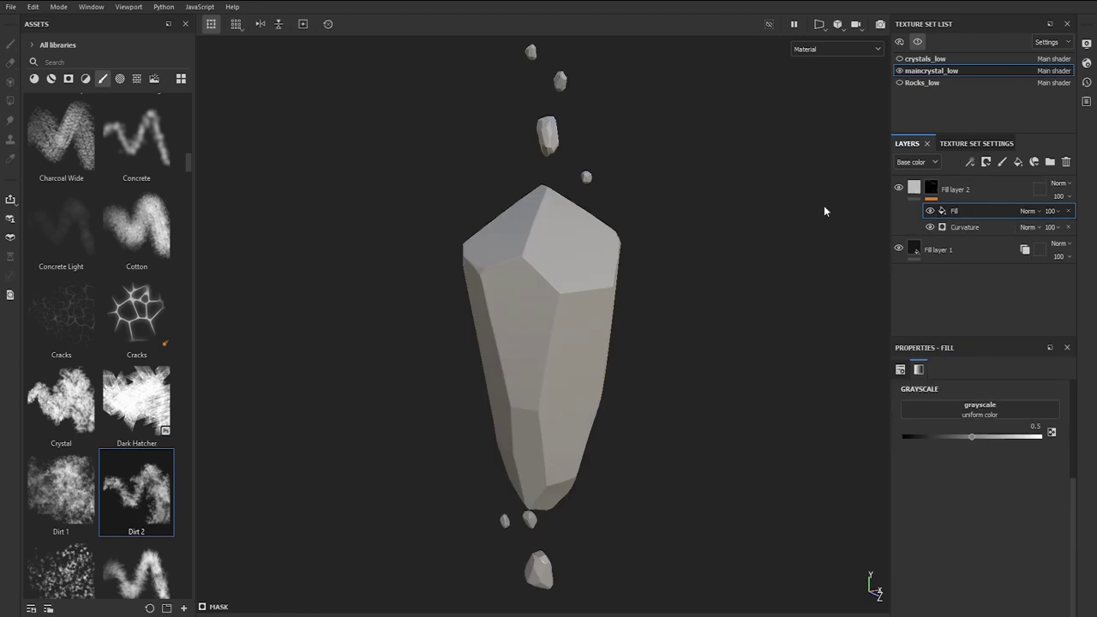
{"action": "left_click", "coordinate": [136, 78]}
{"action": "scroll", "coordinate": [107, 339], "scroll_direction": "down", "scroll_amount": 5}
{"action": "scroll", "coordinate": [107, 339], "scroll_direction": "down", "scroll_amount": 5}
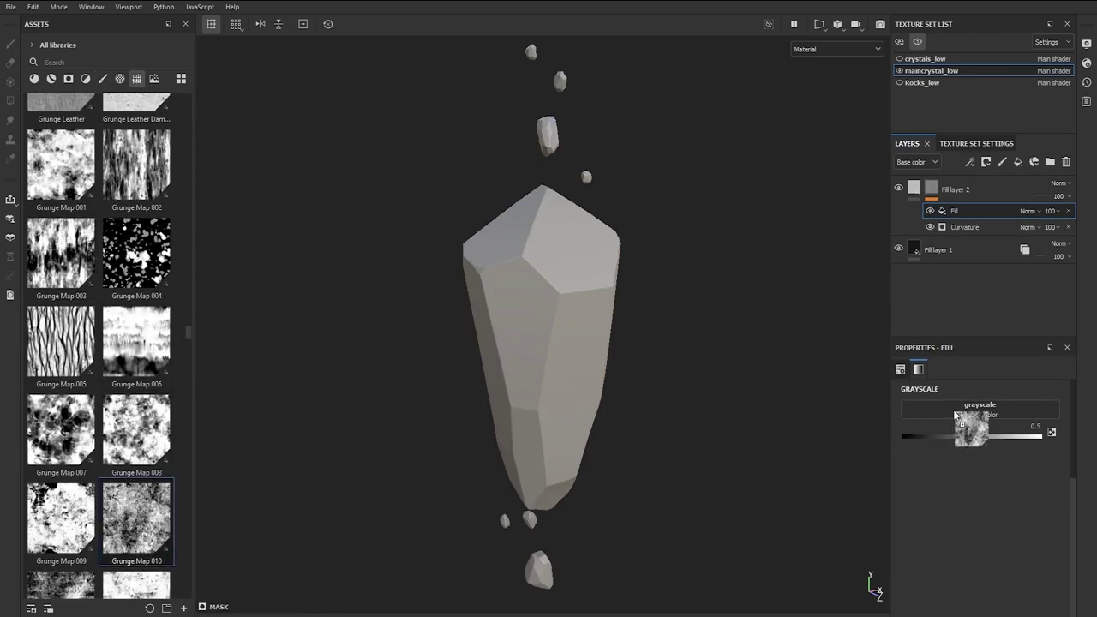
{"action": "left_click_drag", "start_coordinate": [955, 416], "coordinate": [958, 418]}
{"action": "left_click", "coordinate": [1028, 211]}
{"action": "left_click", "coordinate": [1032, 272]}
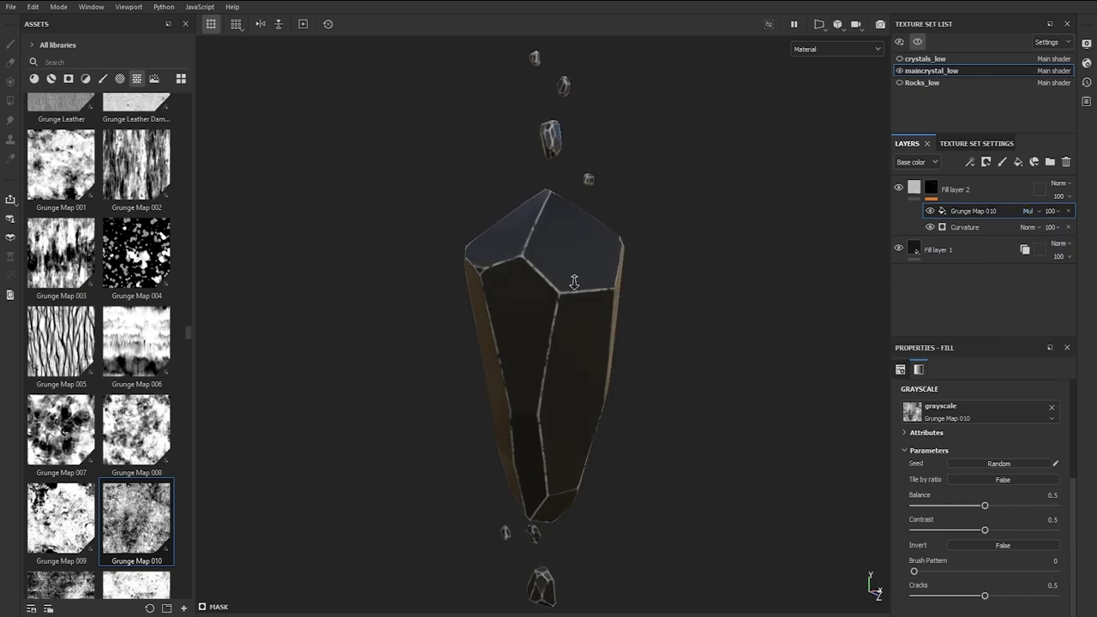
- Set the Grunge Map 010 balance to 0.23 and contrast to 0.19, and adjust its scale to break up the edge highlights
{"action": "right_click_drag", "start_coordinate": [575, 282], "coordinate": [675, 466], "text": "alt"}
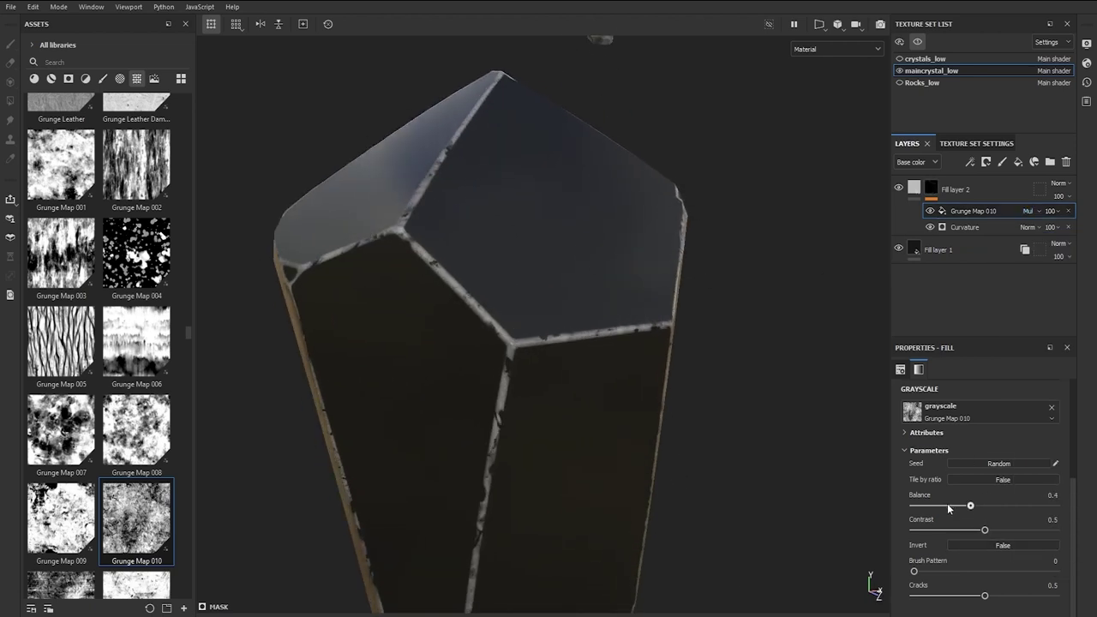
{"action": "left_click_drag", "start_coordinate": [970, 506], "coordinate": [940, 531]}
{"action": "scroll", "coordinate": [955, 428], "scroll_direction": "up", "scroll_amount": 2}
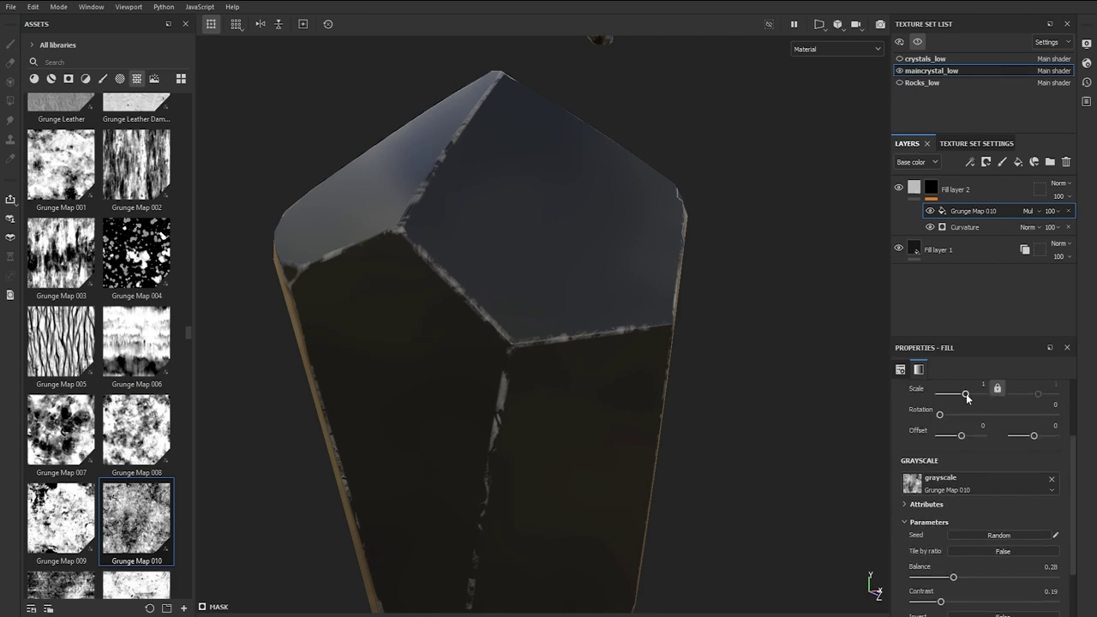
{"action": "left_click_drag", "start_coordinate": [966, 395], "coordinate": [970, 395]}
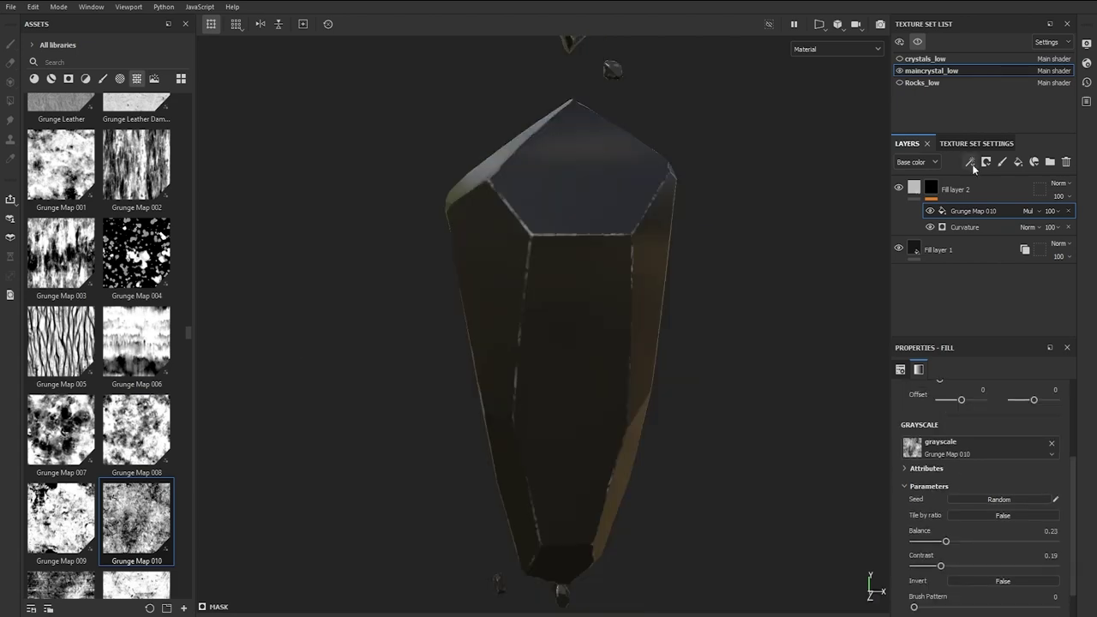
- Add a second fill effect using Grunge Scratches Rough to Fill layer 2's mask and blend it with Screen
{"action": "left_click", "coordinate": [971, 163]}
{"action": "left_click", "coordinate": [994, 206]}
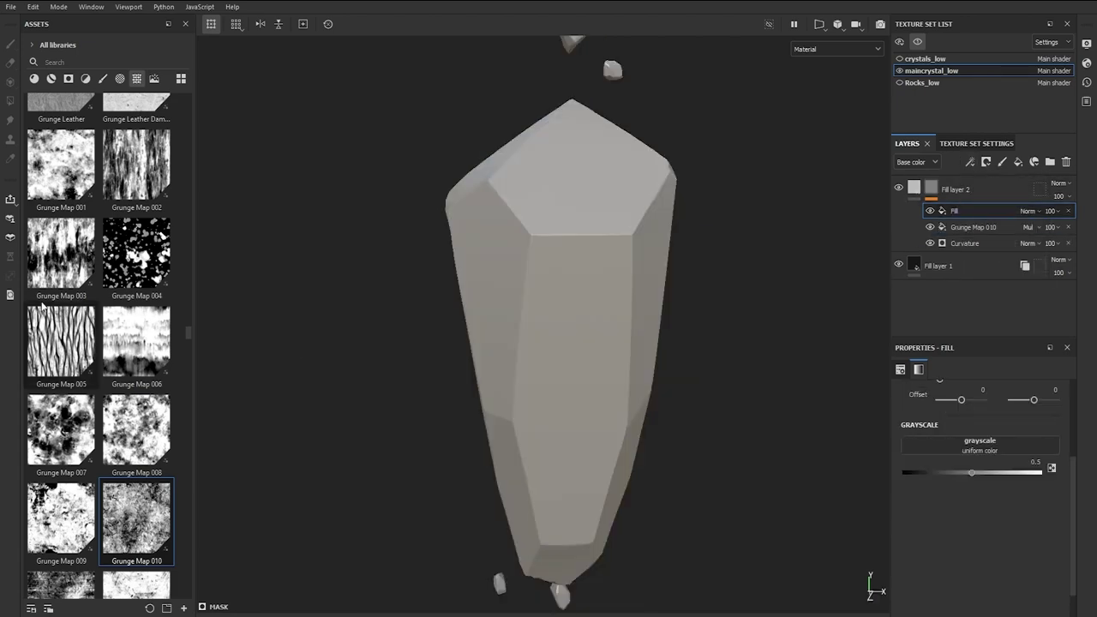
{"action": "scroll", "coordinate": [100, 364], "scroll_direction": "down", "scroll_amount": 5}
{"action": "left_click_drag", "start_coordinate": [1038, 473], "coordinate": [980, 444]}
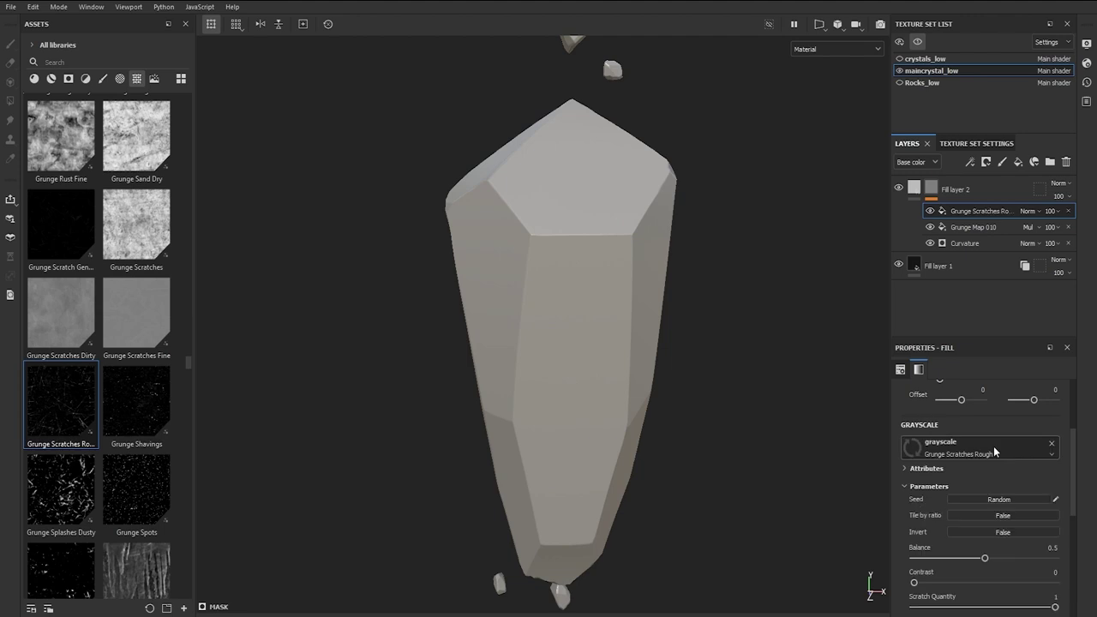
{"action": "left_click", "coordinate": [1027, 211]}
{"action": "left_click", "coordinate": [1029, 268]}
{"action": "left_click", "coordinate": [1029, 211]}
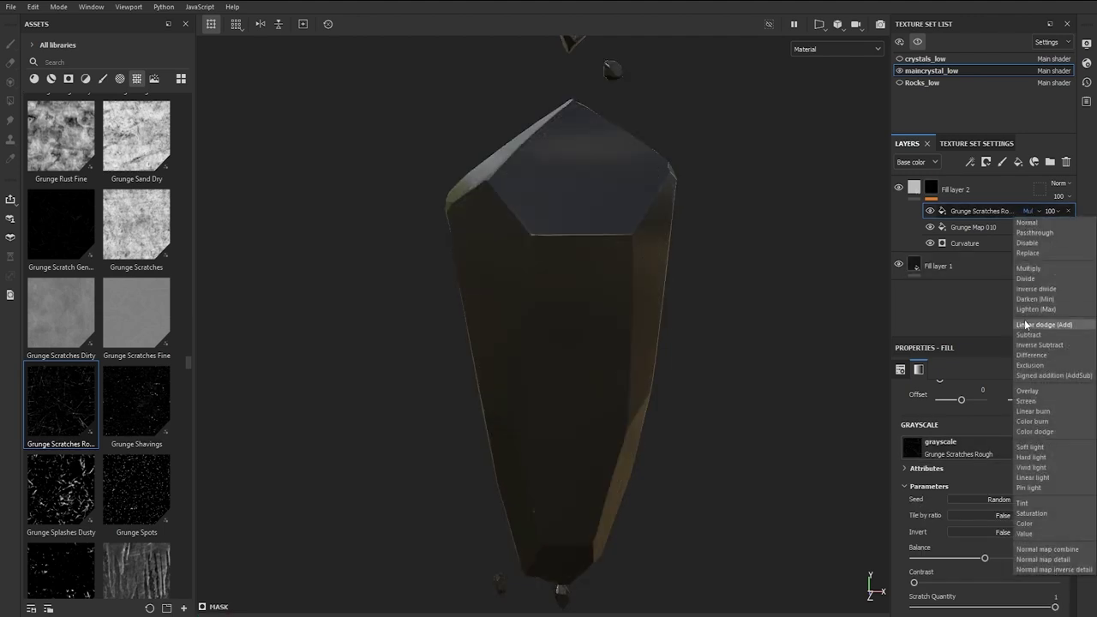
{"action": "left_click", "coordinate": [1034, 401]}
- Switch the Grunge Scratches Rough fill to tri-planar projection and adjust its scratch pattern
{"action": "scroll", "coordinate": [965, 404], "scroll_direction": "up", "scroll_amount": 4}
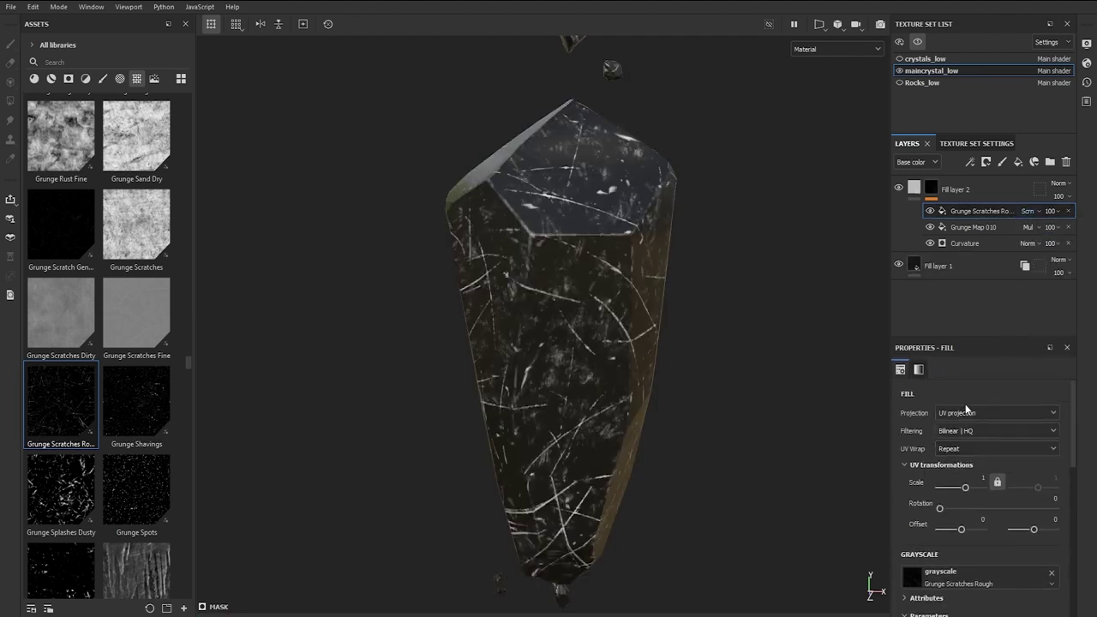
{"action": "left_click", "coordinate": [965, 412]}
{"action": "left_click", "coordinate": [960, 451]}
{"action": "scroll", "coordinate": [964, 454], "scroll_direction": "down", "scroll_amount": 2}
{"action": "left_click_drag", "start_coordinate": [940, 474], "coordinate": [972, 474]}
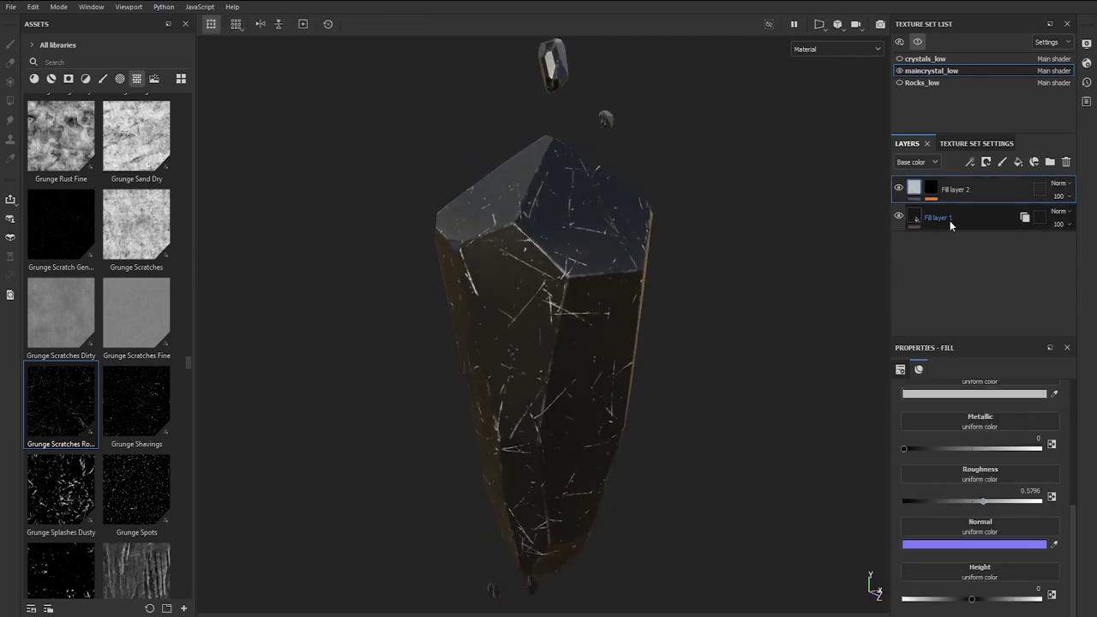
- Set the base color of Fill layer 1 to dark red
{"action": "left_click", "coordinate": [972, 221]}
{"action": "left_click", "coordinate": [952, 394]}
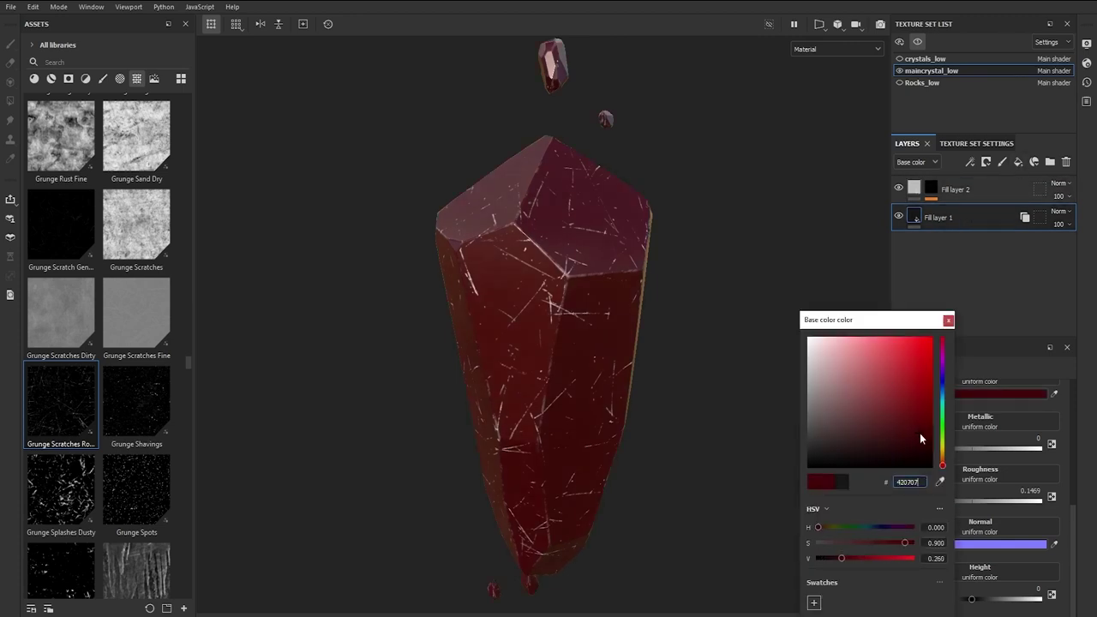
{"action": "left_click_drag", "start_coordinate": [921, 434], "coordinate": [927, 427]}
{"action": "left_click", "coordinate": [949, 322]}
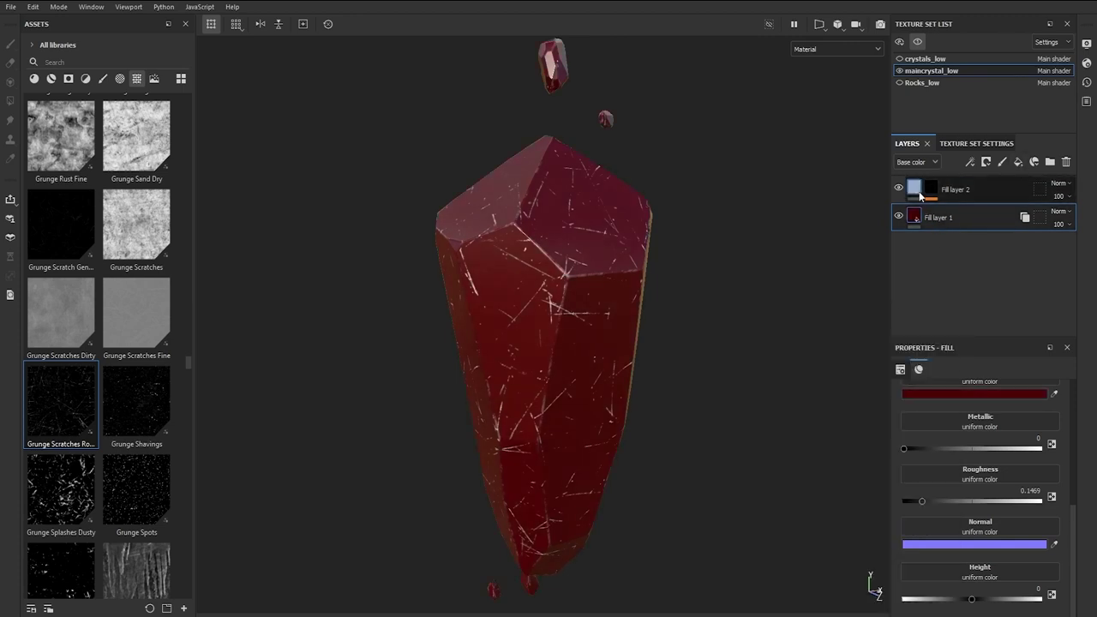
- Change the base color of Fill layer 2's edges and scratches to a muted orange-red
{"action": "left_click", "coordinate": [920, 193]}
{"action": "left_click", "coordinate": [961, 394]}
{"action": "left_click", "coordinate": [904, 404]}
{"action": "left_click", "coordinate": [945, 461]}
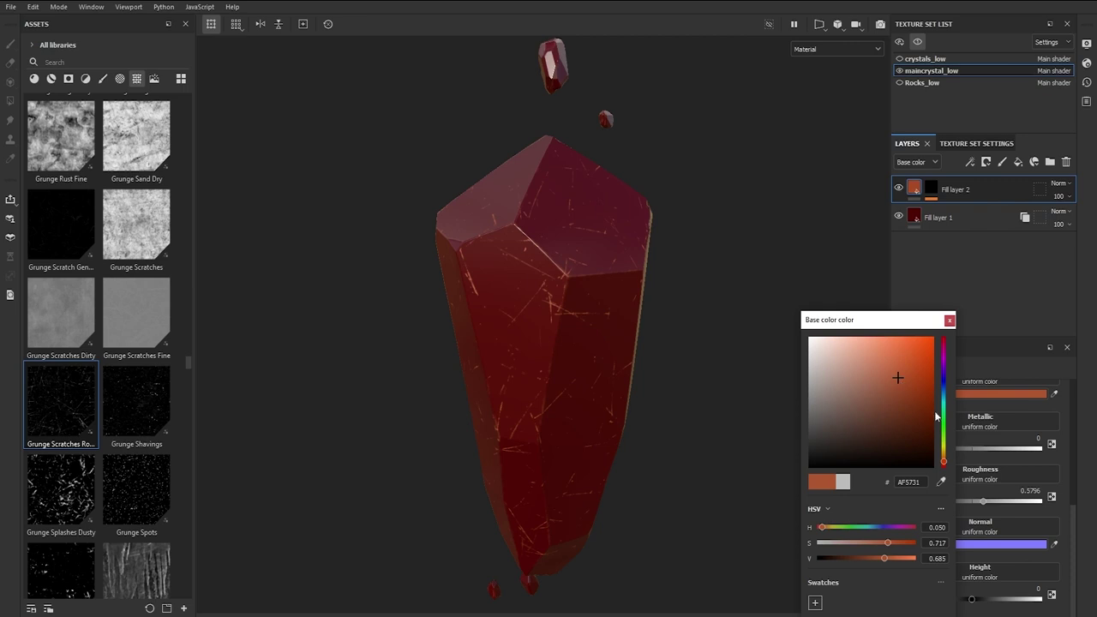
{"action": "left_click", "coordinate": [949, 319]}
- Add a fill layer directly above the dark red base with its roughness channel off, and hide Fill layer 2
{"action": "left_click_drag", "start_coordinate": [772, 291], "coordinate": [638, 188], "text": "alt"}
{"action": "left_click", "coordinate": [1018, 162]}
{"action": "left_click", "coordinate": [960, 248]}
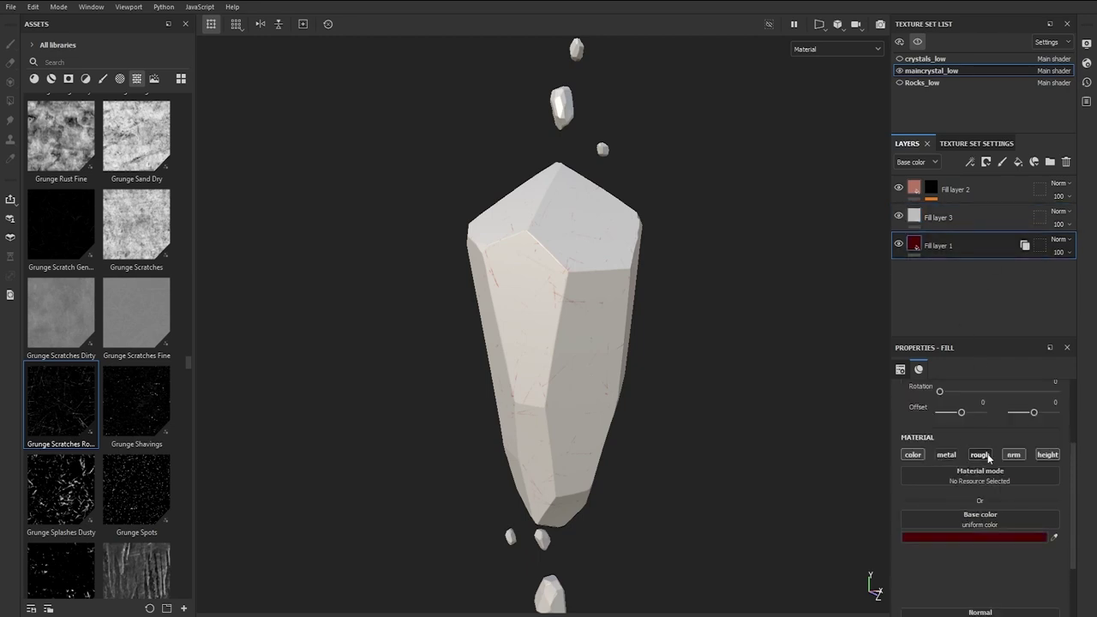
{"action": "left_click", "coordinate": [898, 189]}
{"action": "left_click", "coordinate": [952, 217]}
{"action": "left_click", "coordinate": [982, 455]}
- Give Fill layer 3 a black mask with a gradient generator that fades it in toward the crystal's lower tip
{"action": "left_click", "coordinate": [986, 162]}
{"action": "left_click", "coordinate": [1005, 194]}
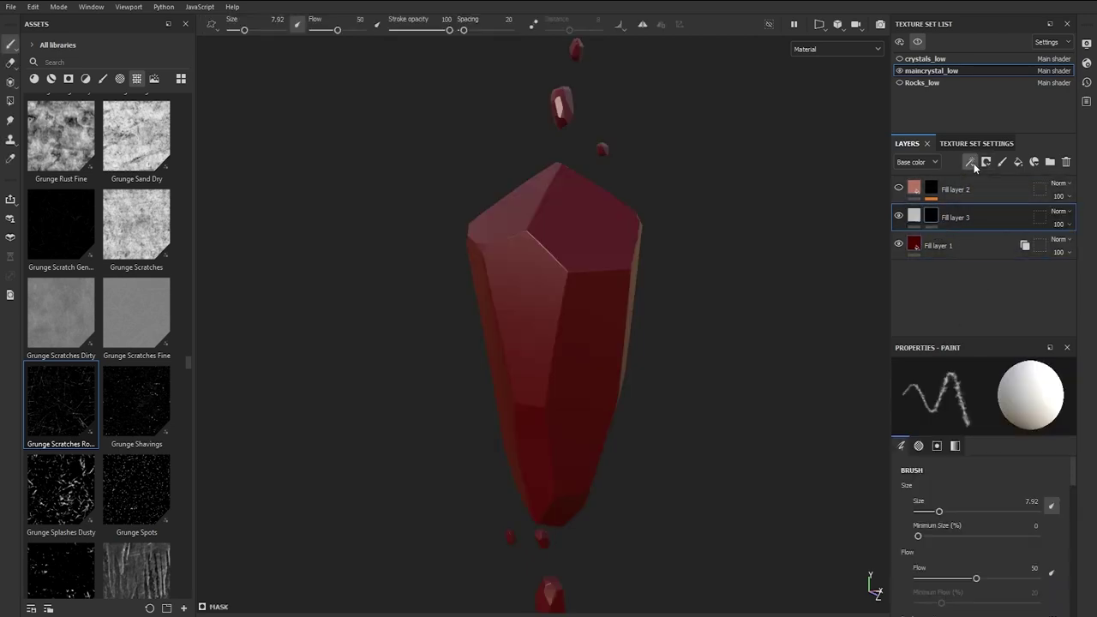
{"action": "left_click", "coordinate": [972, 163]}
{"action": "left_click", "coordinate": [987, 178]}
{"action": "left_click", "coordinate": [977, 392]}
{"action": "left_click", "coordinate": [978, 423]}
{"action": "left_click", "coordinate": [1017, 441]}
{"action": "left_click_drag", "start_coordinate": [989, 467], "coordinate": [1048, 467]}
{"action": "scroll", "coordinate": [583, 343], "scroll_direction": "down", "scroll_amount": 2}
- Set Fill layer 3's base color to dark purple and readjust Fill layer 1's dark red base color
{"action": "left_click", "coordinate": [914, 218]}
{"action": "left_click", "coordinate": [982, 538]}
{"action": "left_click", "coordinate": [959, 358]}
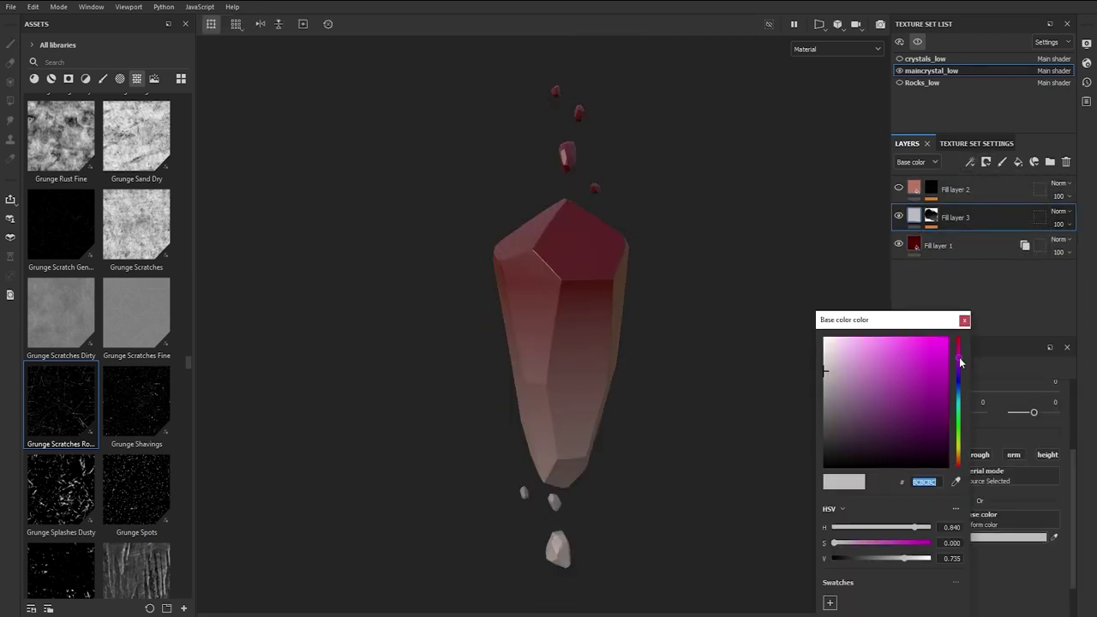
{"action": "left_click_drag", "start_coordinate": [875, 377], "coordinate": [924, 426]}
{"action": "left_click", "coordinate": [964, 320]}
{"action": "left_click", "coordinate": [963, 246]}
{"action": "left_click", "coordinate": [973, 538]}
{"action": "left_click", "coordinate": [955, 321]}
- Add a metallic-only fill layer above Fill layer 3 with metallic about 0.45, and name it metal
{"action": "left_click", "coordinate": [985, 218]}
{"action": "left_click", "coordinate": [1018, 162]}
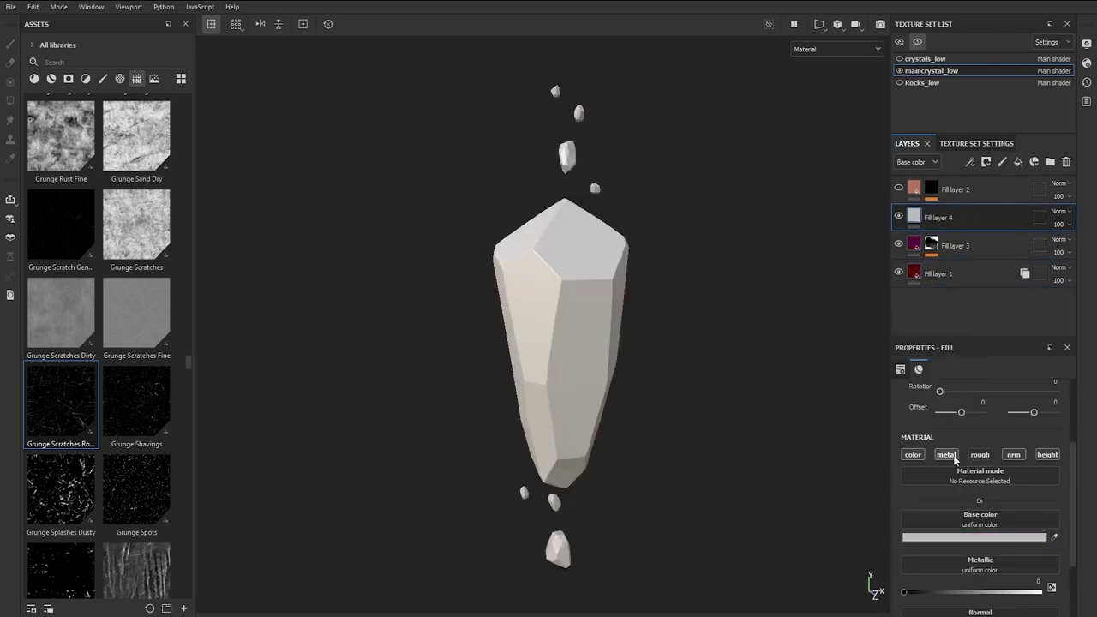
{"action": "left_click", "coordinate": [953, 456], "text": "alt"}
{"action": "left_click", "coordinate": [969, 546]}
{"action": "left_click", "coordinate": [963, 546]}
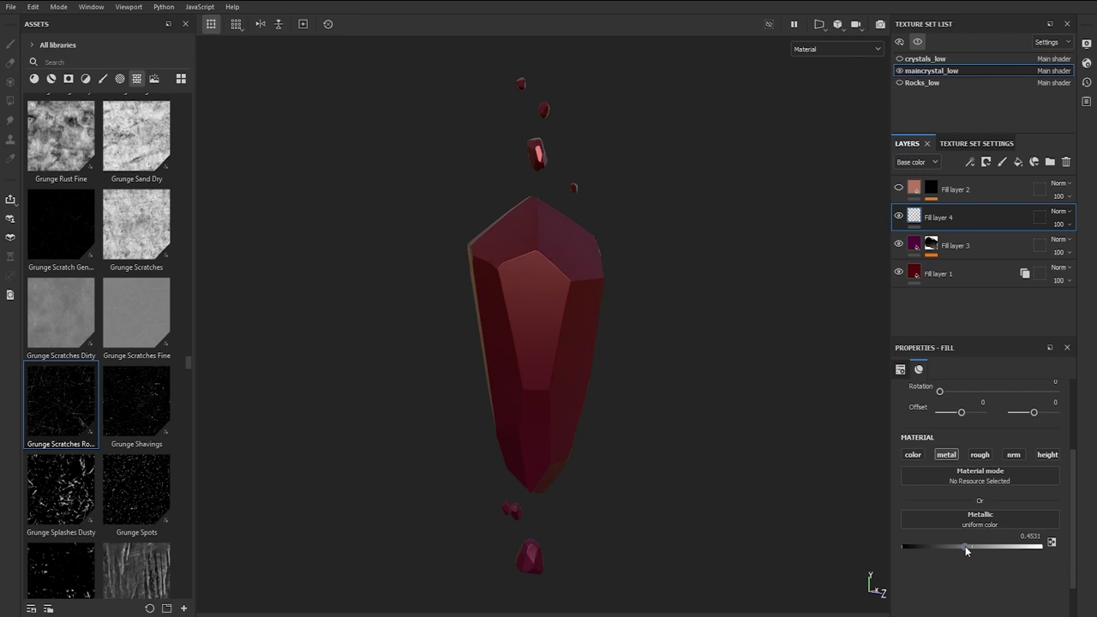
{"action": "double_click", "coordinate": [938, 217]}
{"action": "type", "text": "metal"}
{"action": "key", "text": "Return"}
- Add a roughness-only fill layer above the metal layer and lower its roughness to about 0.05 for a glossy crystal
{"action": "left_click", "coordinate": [1020, 162]}
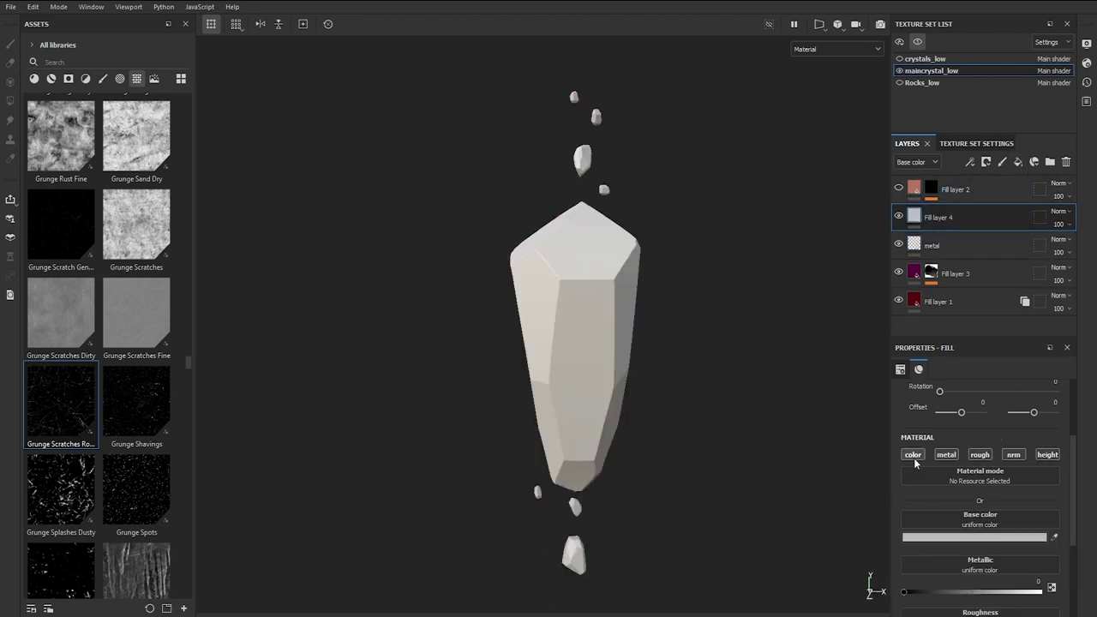
{"action": "left_click", "coordinate": [915, 456]}
{"action": "left_click", "coordinate": [947, 455]}
{"action": "left_click", "coordinate": [1013, 455]}
{"action": "left_click", "coordinate": [1047, 455]}
{"action": "left_click_drag", "start_coordinate": [970, 546], "coordinate": [905, 547]}
{"action": "left_click_drag", "start_coordinate": [570, 274], "coordinate": [605, 326], "text": "alt"}
{"action": "left_click_drag", "start_coordinate": [793, 365], "coordinate": [764, 348], "text": "alt"}
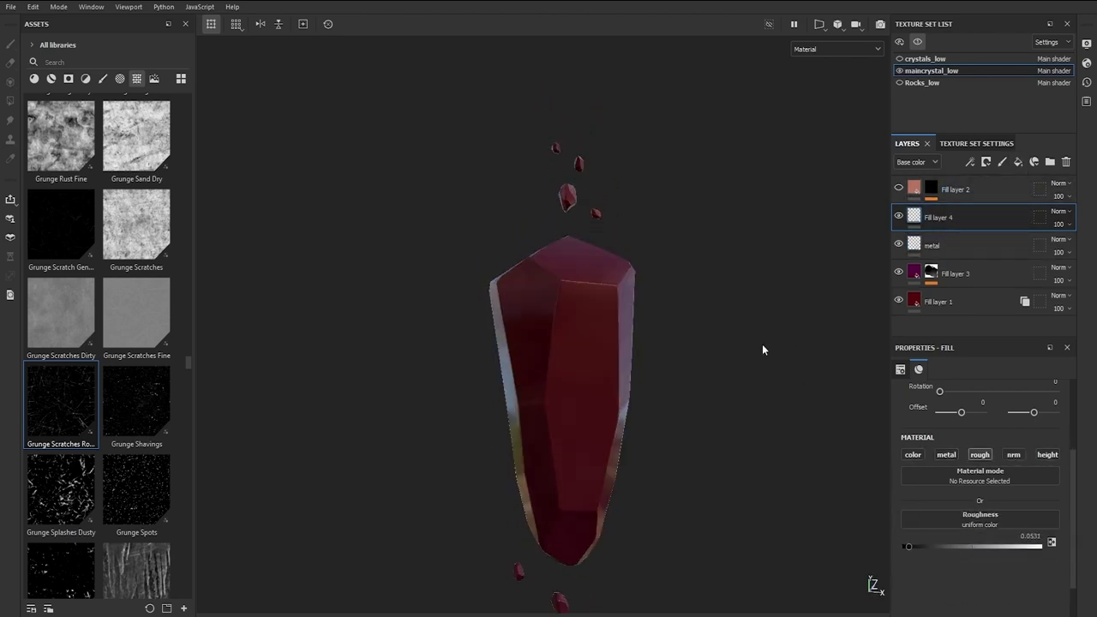
{"action": "middle_click_drag", "start_coordinate": [763, 348], "coordinate": [743, 258], "text": "alt"}
{"action": "left_click_drag", "start_coordinate": [914, 547], "coordinate": [911, 547]}
{"action": "left_click_drag", "start_coordinate": [814, 410], "coordinate": [759, 388], "text": "alt"}
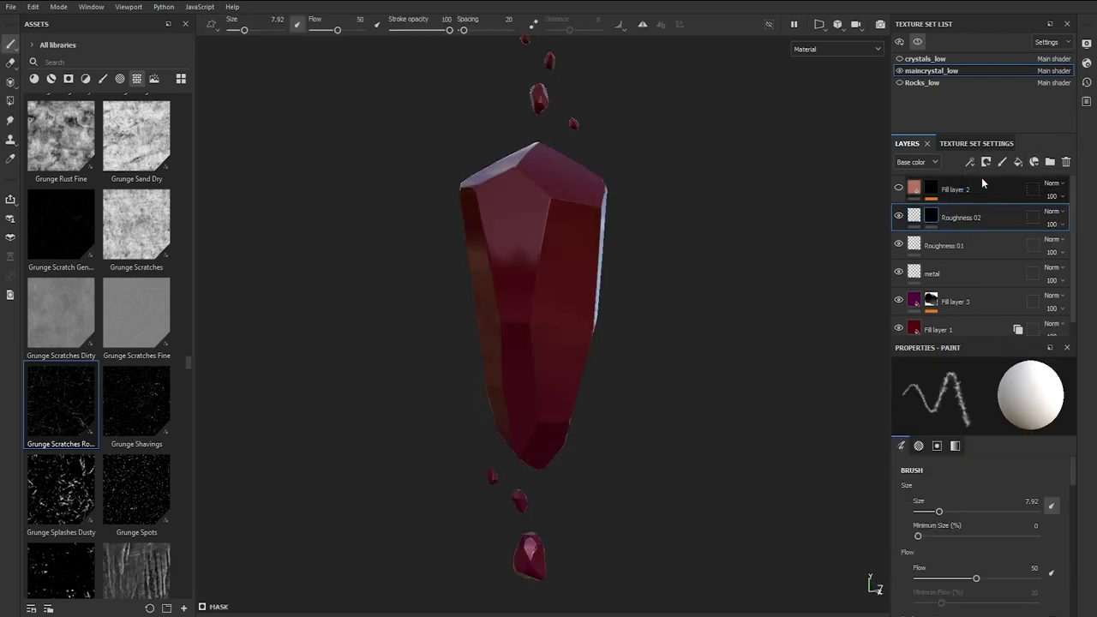
- Add a Grunge Leaky Paint fill to the Roughness 02 layer's mask and set it to tri-planar projection
{"action": "left_click", "coordinate": [970, 162]}
{"action": "left_click", "coordinate": [995, 194]}
{"action": "scroll", "coordinate": [133, 329], "scroll_direction": "down", "scroll_amount": 5}
{"action": "scroll", "coordinate": [133, 329], "scroll_direction": "up", "scroll_amount": 5}
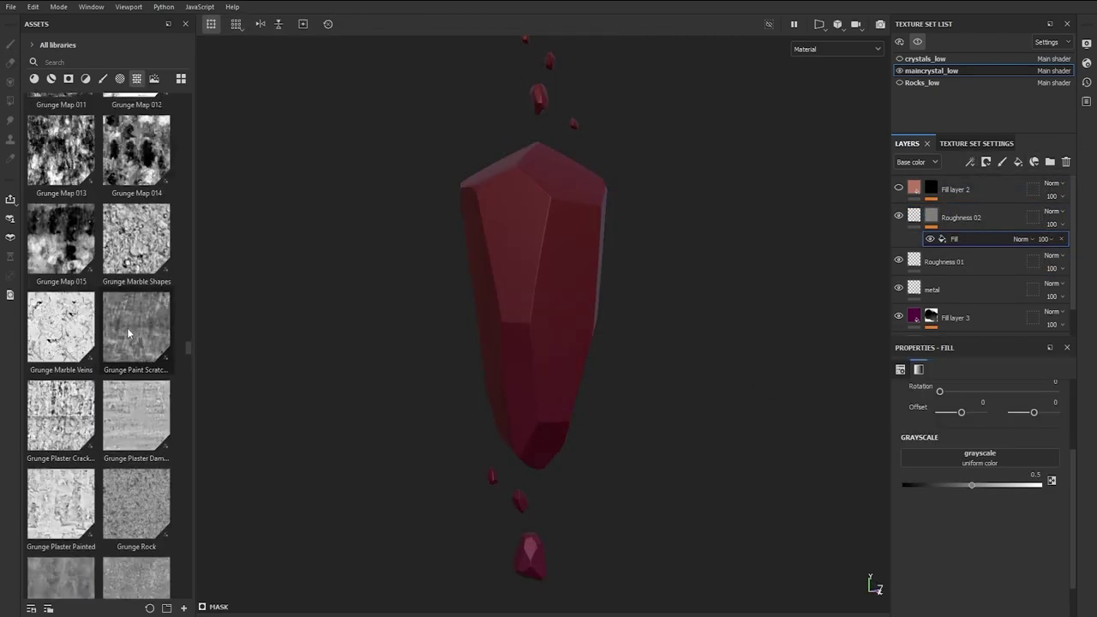
{"action": "left_click_drag", "start_coordinate": [137, 262], "coordinate": [977, 239]}
{"action": "left_click", "coordinate": [997, 403]}
{"action": "left_click", "coordinate": [969, 443]}
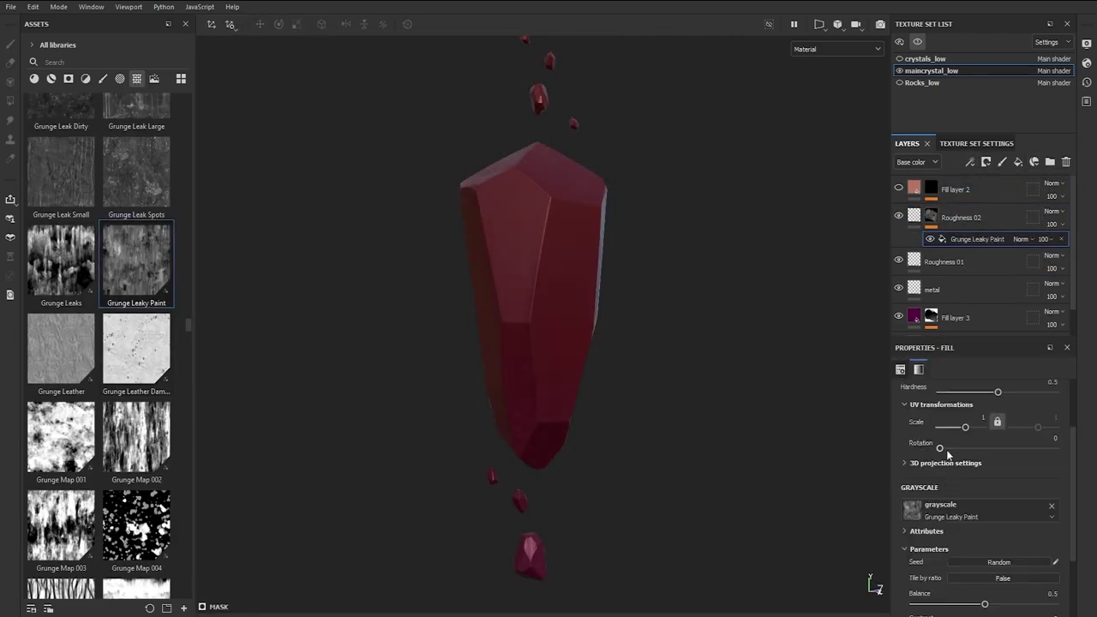
- Adjust the Grunge Leaky Paint balance to vary the glossiness across the crystal's faces
{"action": "scroll", "coordinate": [964, 515], "scroll_direction": "down", "scroll_amount": 3}
{"action": "left_click_drag", "start_coordinate": [966, 534], "coordinate": [968, 533]}
{"action": "left_click_drag", "start_coordinate": [748, 382], "coordinate": [660, 379], "text": "alt"}
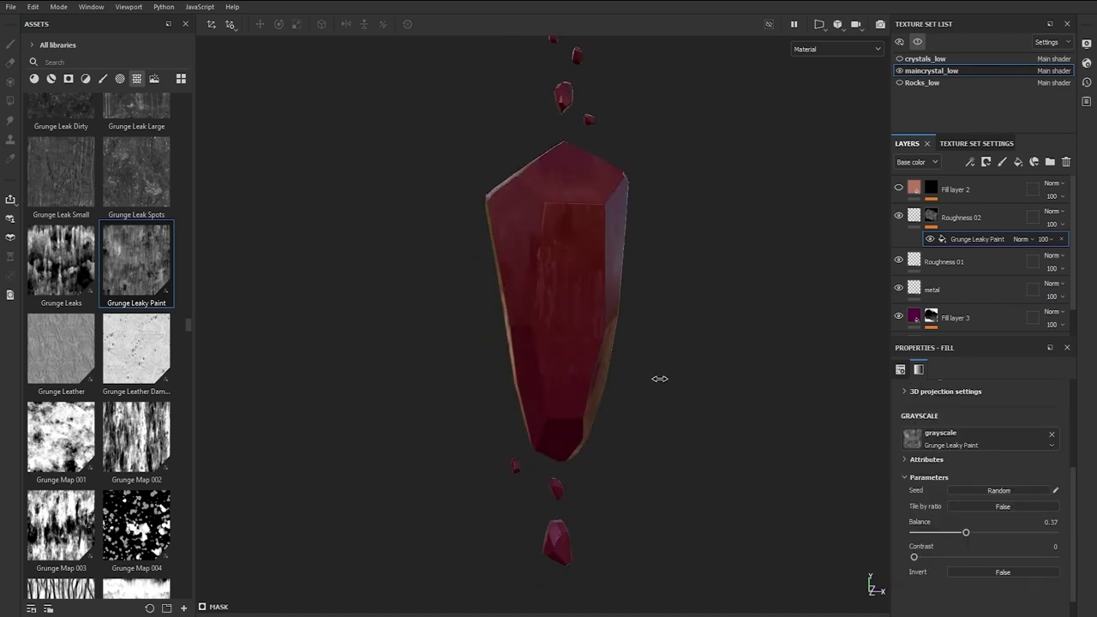
{"action": "left_click_drag", "start_coordinate": [944, 533], "coordinate": [978, 534]}
{"action": "left_click_drag", "start_coordinate": [763, 435], "coordinate": [431, 233], "text": "alt"}
- Add a fill layer at the top of the stack with the Stains Scratches smart mask, and lower its Curvature influence
{"action": "left_click", "coordinate": [915, 216]}
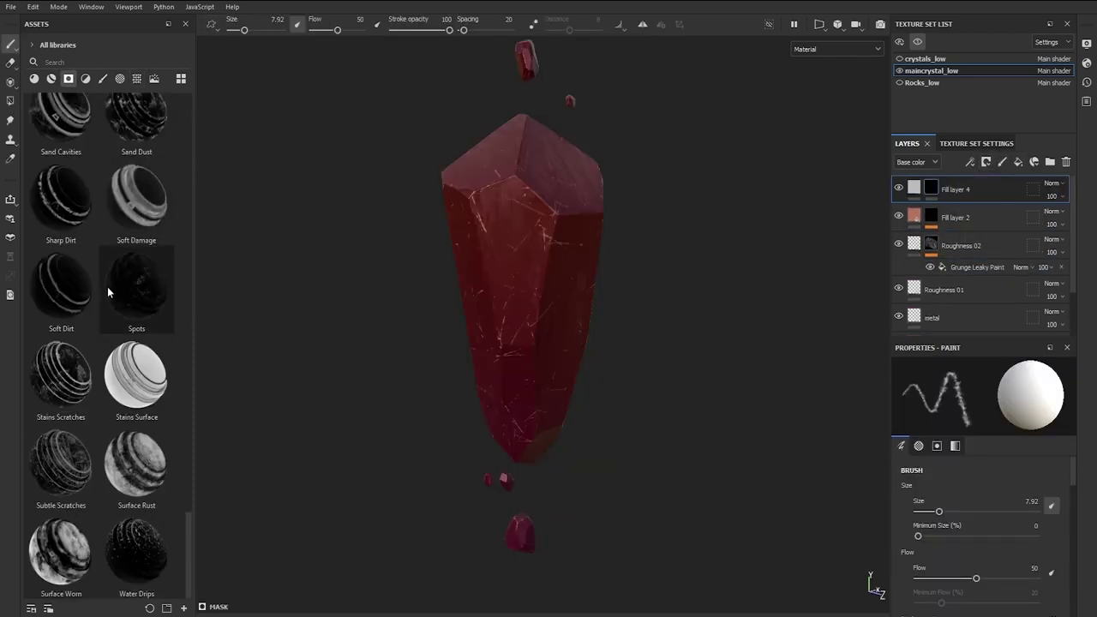
{"action": "left_click_drag", "start_coordinate": [61, 377], "coordinate": [956, 188]}
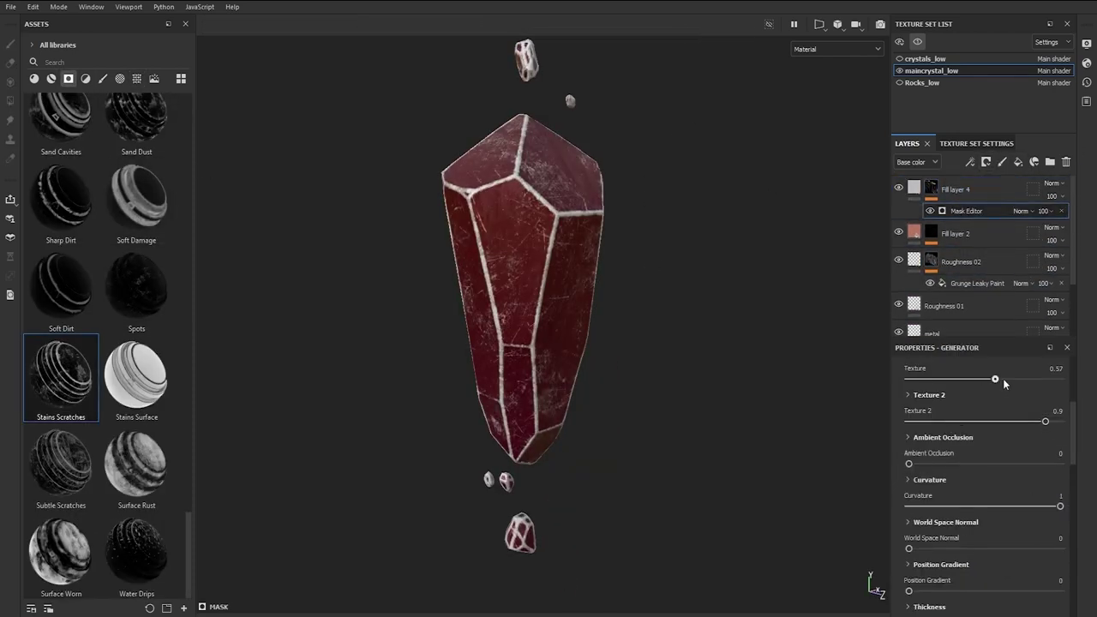
{"action": "left_click_drag", "start_coordinate": [1060, 507], "coordinate": [936, 508]}
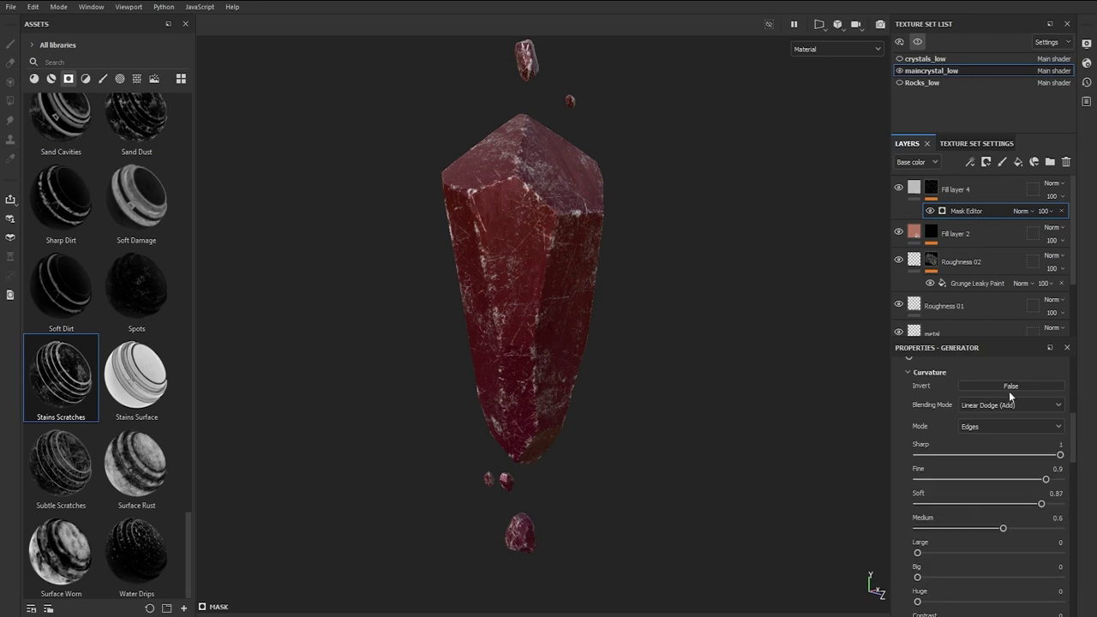
- Blend the stained scratches layer with Screen and set its base color to dark red
{"action": "left_click", "coordinate": [919, 186]}
{"action": "left_click", "coordinate": [1054, 184]}
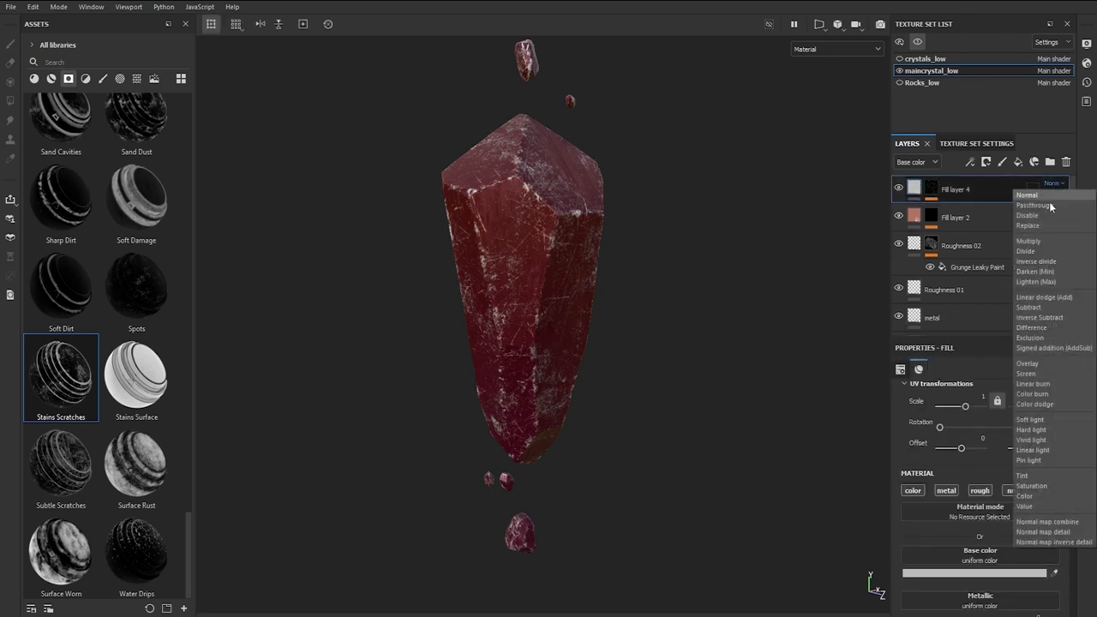
{"action": "left_click", "coordinate": [1034, 363]}
{"action": "left_click", "coordinate": [969, 572]}
{"action": "left_click", "coordinate": [869, 397]}
{"action": "left_click_drag", "start_coordinate": [935, 446], "coordinate": [936, 466]}
{"action": "left_click", "coordinate": [892, 379]}
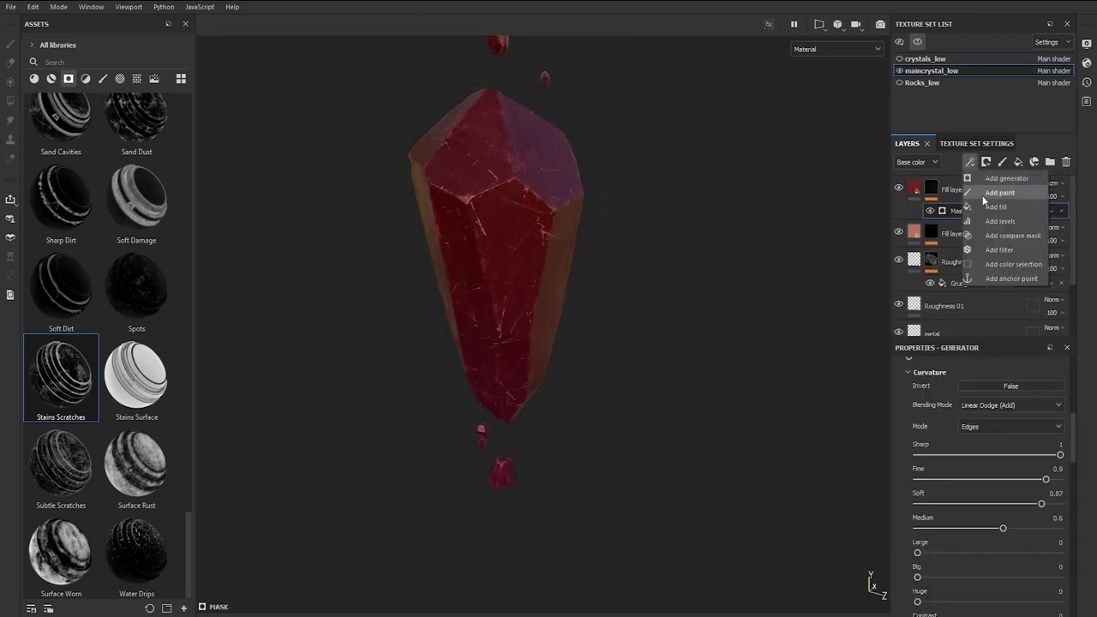
- Add a Blur filter with an intensity of 0.81 to the mask of Fill layer 4
{"action": "left_click", "coordinate": [822, 49]}
{"action": "left_click", "coordinate": [821, 113]}
{"action": "left_click", "coordinate": [824, 49]}
{"action": "left_click", "coordinate": [819, 77]}
{"action": "left_click", "coordinate": [953, 392]}
{"action": "type", "text": "shar"}
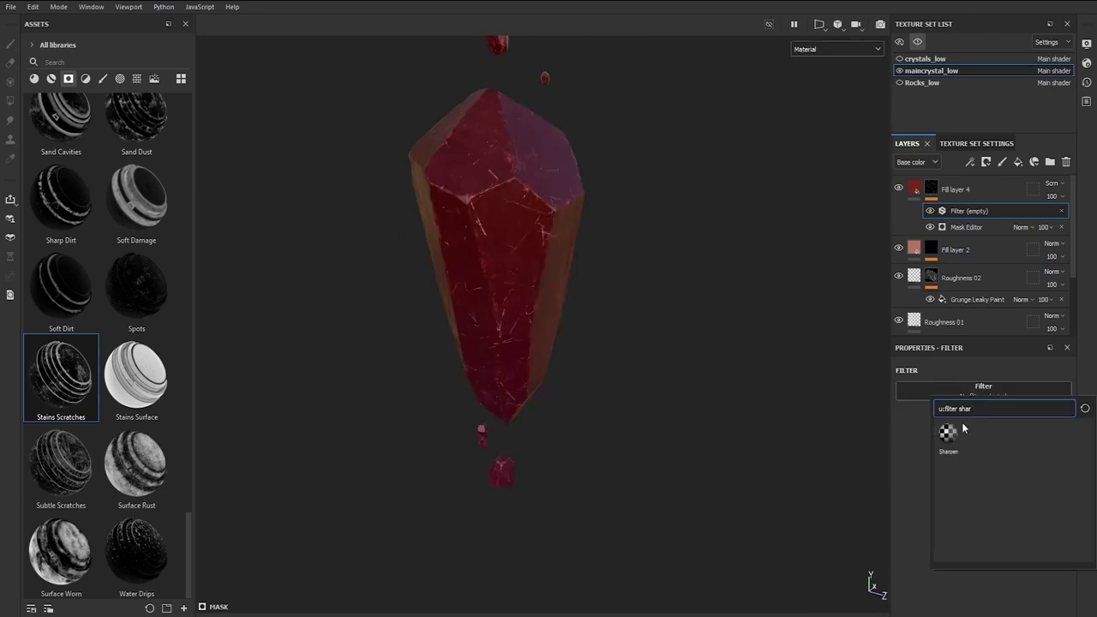
{"action": "left_click", "coordinate": [980, 436]}
{"action": "left_click_drag", "start_coordinate": [790, 347], "coordinate": [766, 321], "text": "alt"}
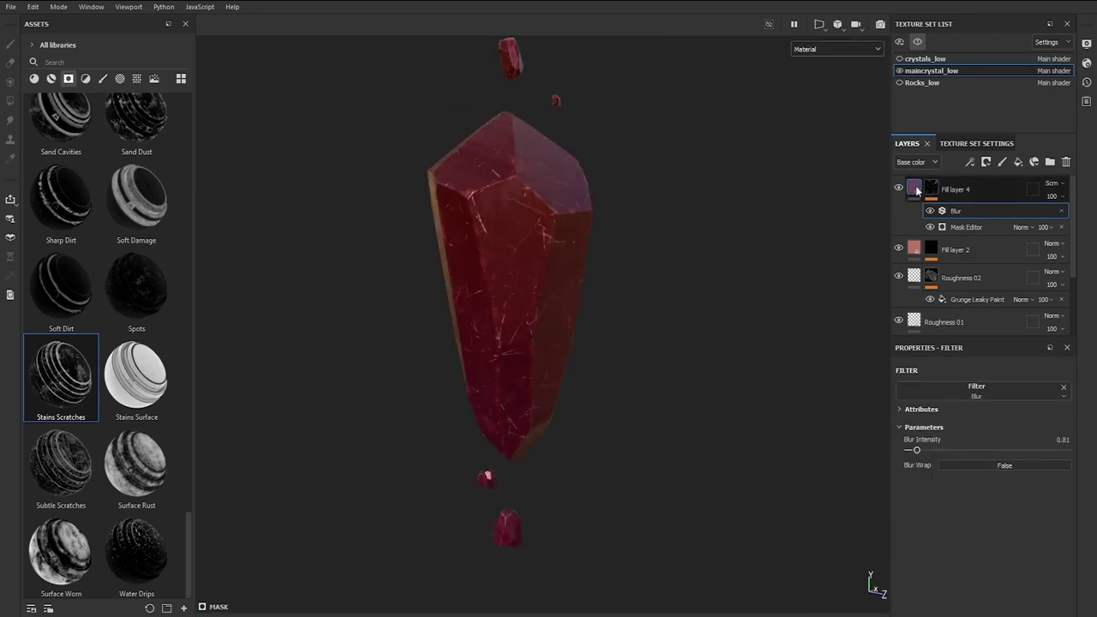
- Add a new fill layer above Fill layer 4 with a black mask, and add a fill effect to that mask
{"action": "left_click", "coordinate": [931, 198]}
{"action": "left_click", "coordinate": [1019, 162]}
{"action": "left_click", "coordinate": [986, 162]}
{"action": "left_click", "coordinate": [997, 193]}
{"action": "left_click", "coordinate": [971, 162]}
{"action": "left_click", "coordinate": [994, 206]}
- Find the thickness maps among the textures and assign the maincrystal_low thickness map to the mask fill's grayscale
{"action": "left_click", "coordinate": [979, 493]}
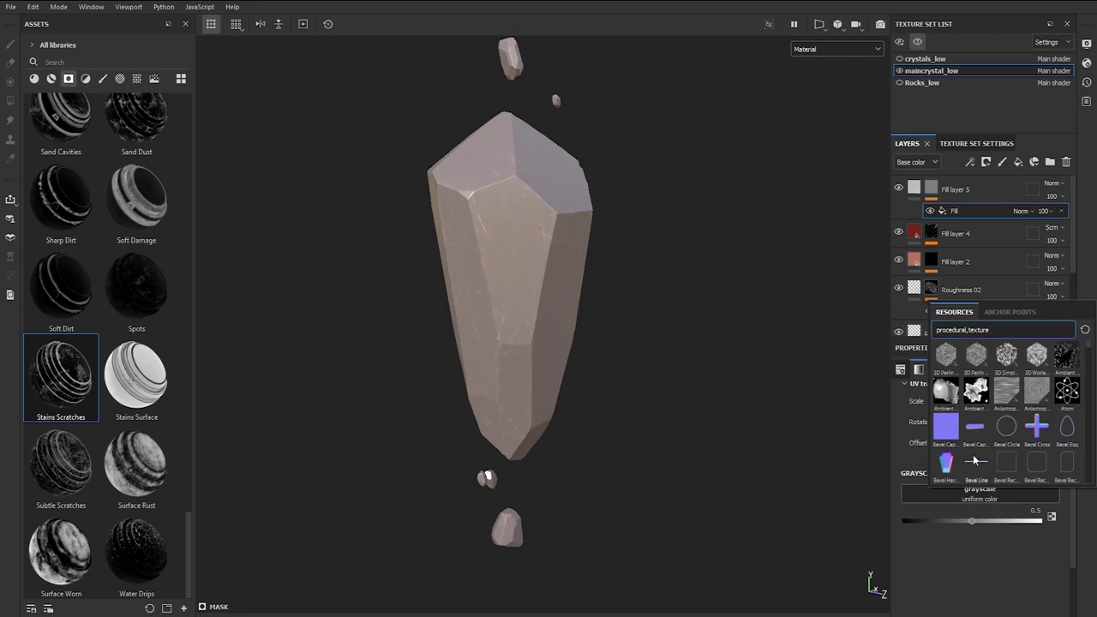
{"action": "left_click", "coordinate": [166, 83]}
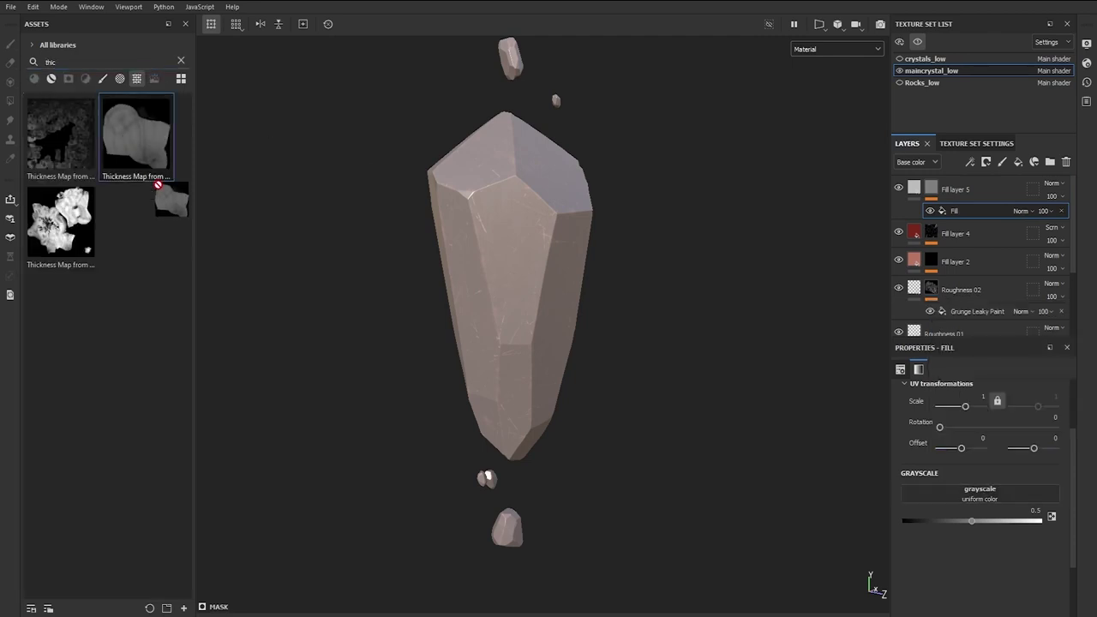
{"action": "left_click_drag", "start_coordinate": [158, 184], "coordinate": [926, 495]}
- Add Levels to Fill layer 5's mask, narrow the input range around the histogram peak and invert the output
{"action": "left_click", "coordinate": [970, 161]}
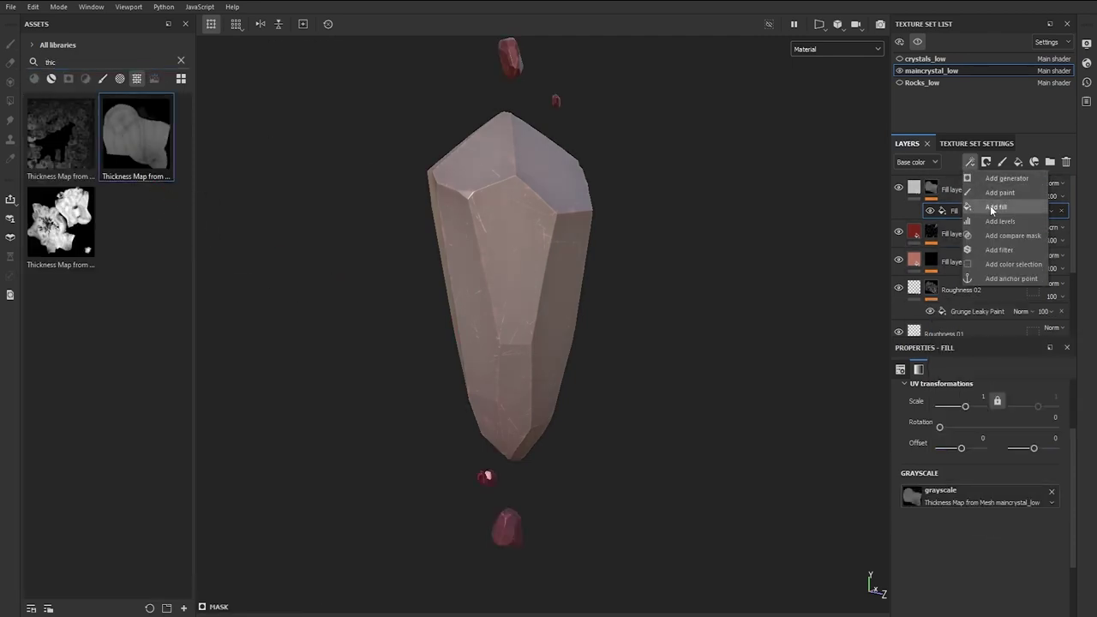
{"action": "left_click", "coordinate": [996, 221]}
{"action": "left_click_drag", "start_coordinate": [1066, 398], "coordinate": [1024, 398]}
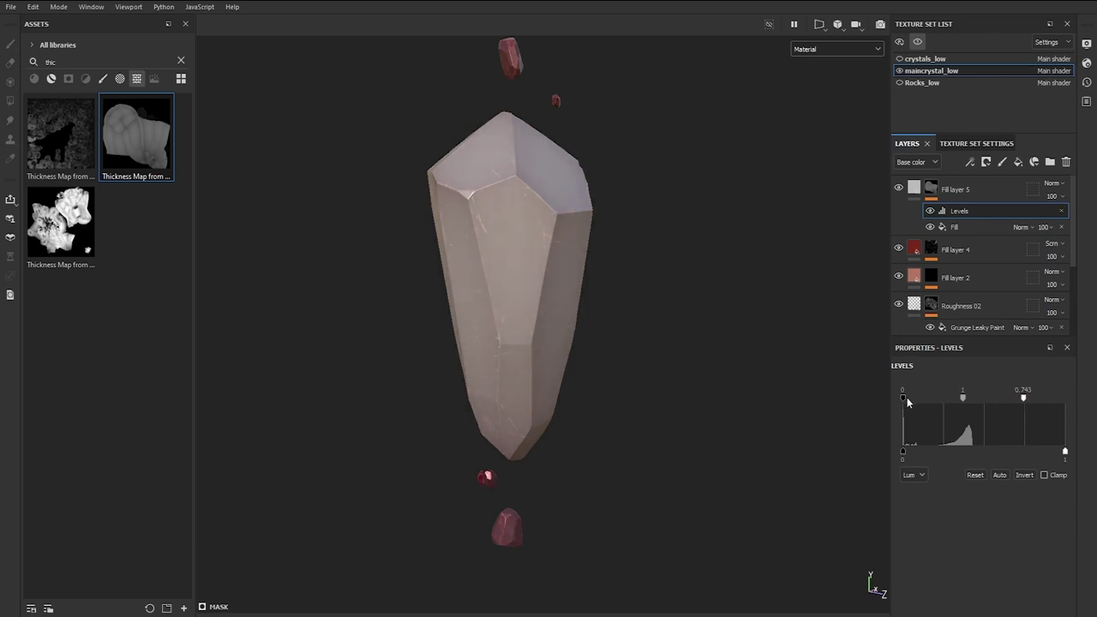
{"action": "left_click_drag", "start_coordinate": [905, 397], "coordinate": [957, 396]}
{"action": "left_click_drag", "start_coordinate": [1023, 398], "coordinate": [944, 398]}
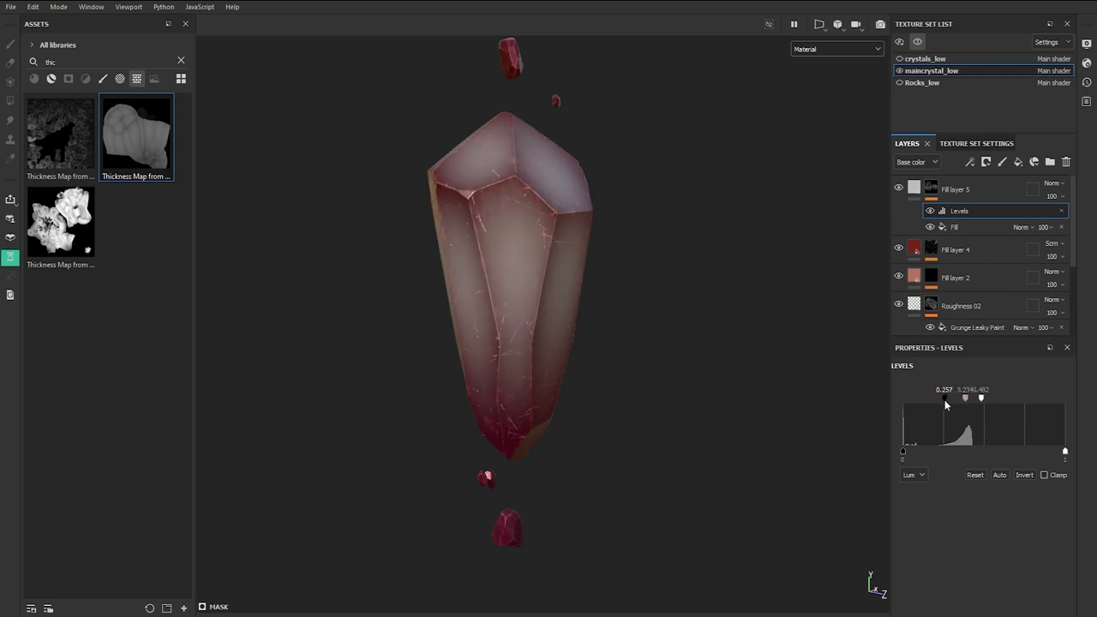
{"action": "left_click", "coordinate": [1024, 475]}
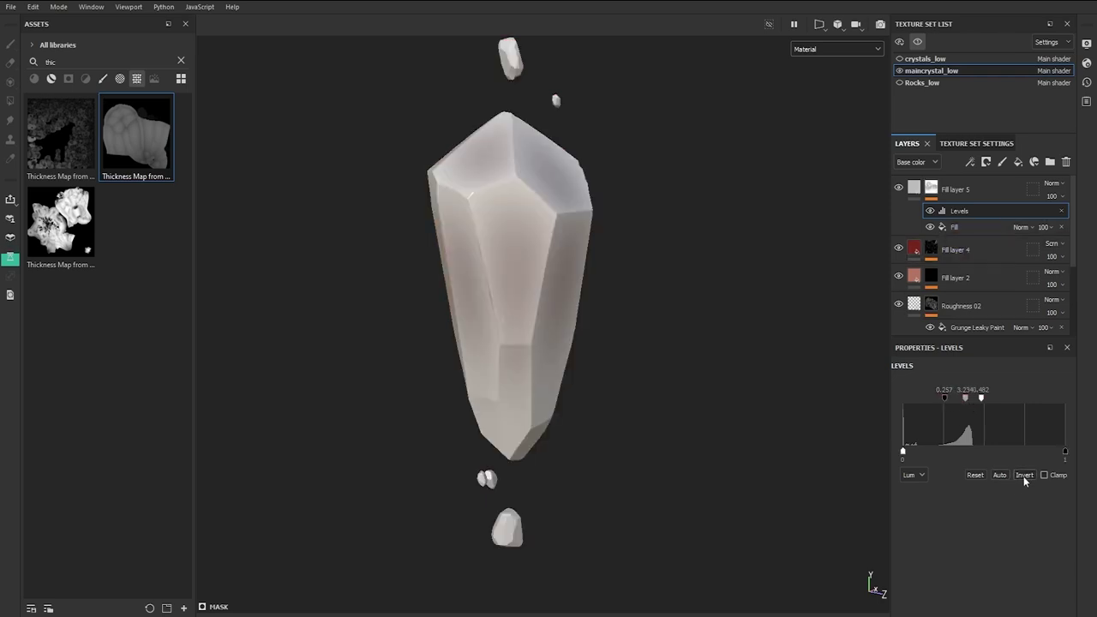
{"action": "left_click_drag", "start_coordinate": [983, 397], "coordinate": [923, 342]}
- Set Fill layer 5's base color to light orange (F59949) and its blending mode to Screen
{"action": "left_click", "coordinate": [914, 187]}
{"action": "left_click", "coordinate": [1009, 573]}
{"action": "left_click_drag", "start_coordinate": [969, 452], "coordinate": [969, 456]}
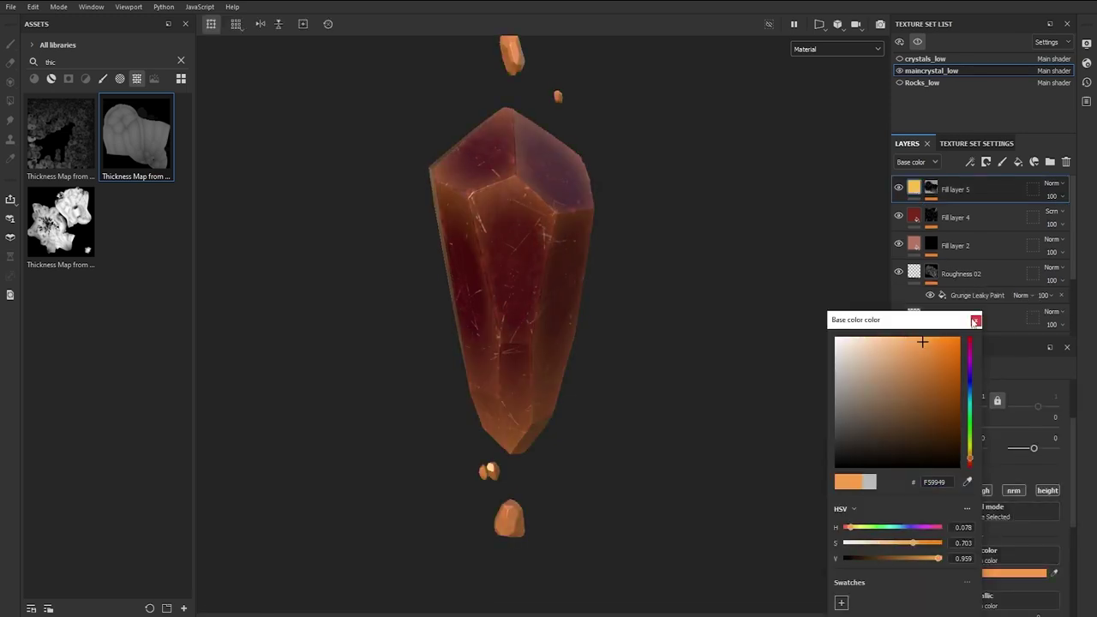
{"action": "left_click", "coordinate": [975, 321]}
{"action": "left_click", "coordinate": [1055, 186]}
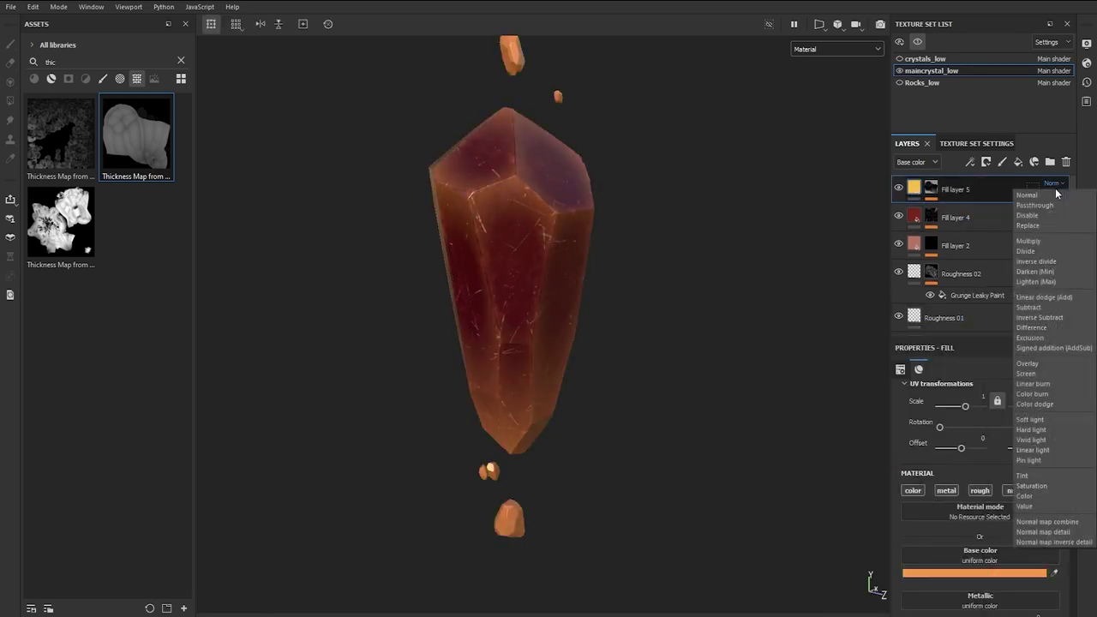
{"action": "left_click", "coordinate": [1034, 375]}
- Shift Fill layer 5's base color to a saturated red-orange (EF560B)
{"action": "left_click", "coordinate": [998, 582]}
{"action": "left_click", "coordinate": [970, 353]}
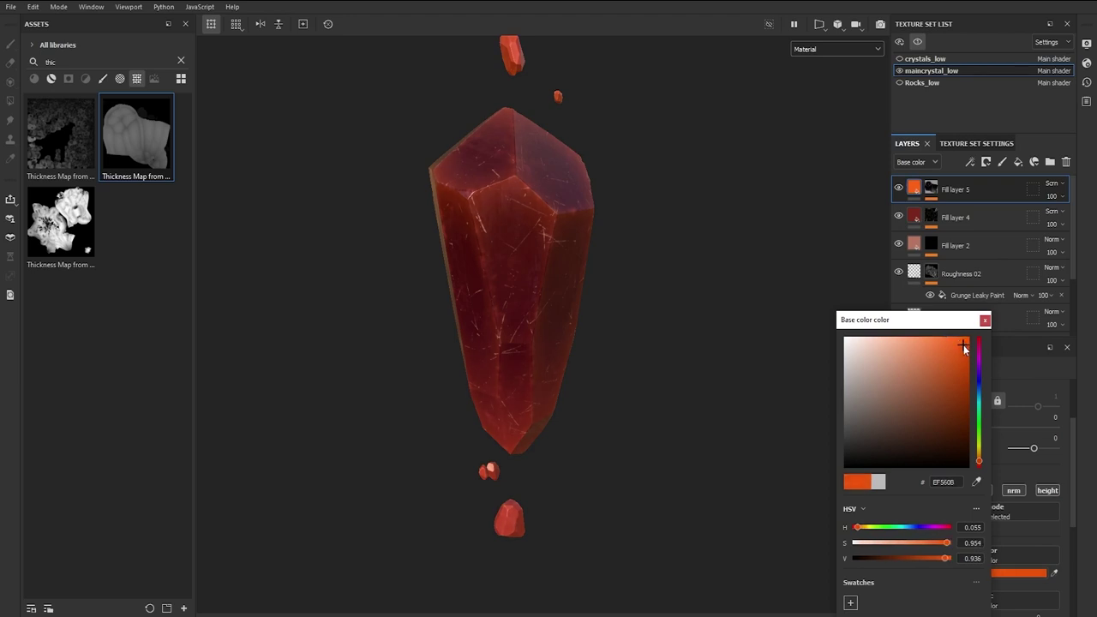
{"action": "left_click", "coordinate": [986, 321]}
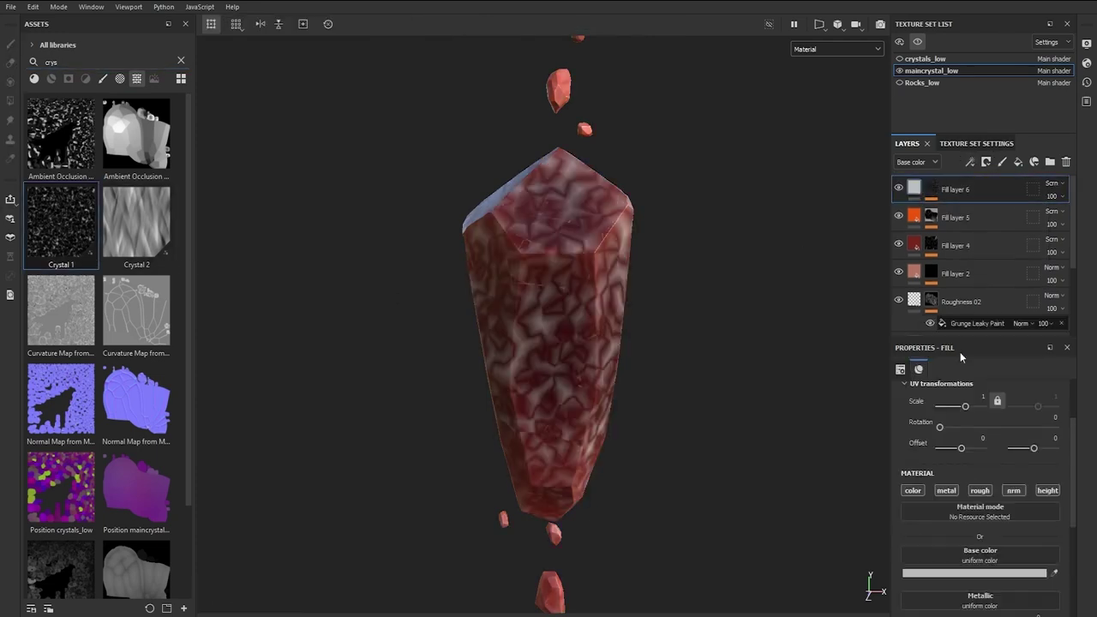
- Set the base color of Fill layer 6, masked with the crystal pattern, to a dark magenta
{"action": "left_click", "coordinate": [980, 575]}
{"action": "left_click", "coordinate": [881, 428]}
{"action": "left_click", "coordinate": [935, 415]}
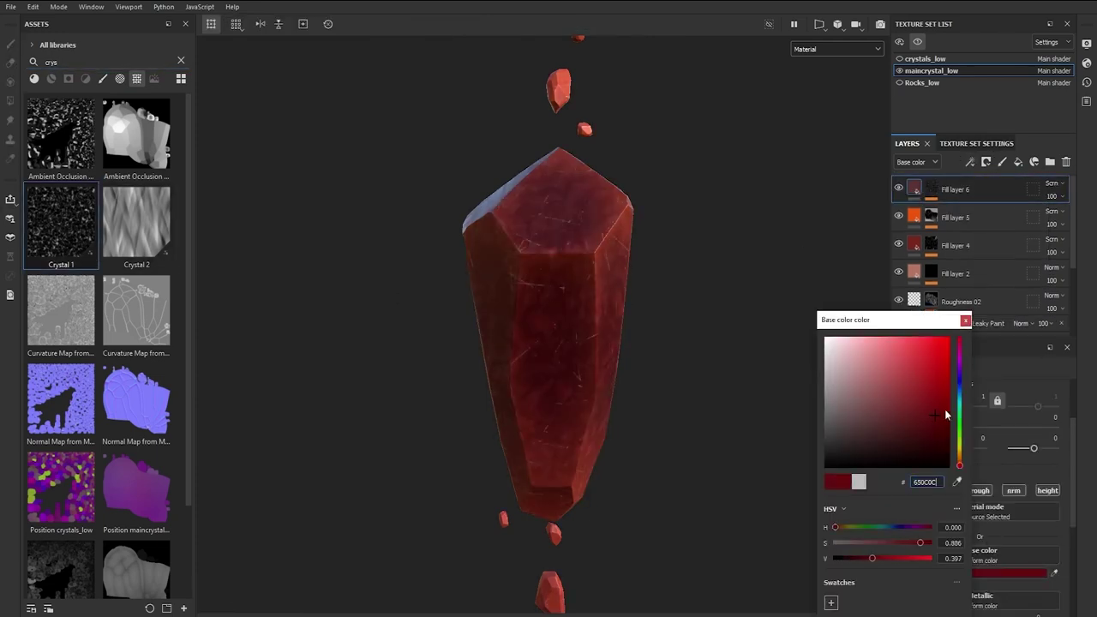
{"action": "left_click", "coordinate": [961, 354]}
- Add another fill layer at the top of the stack, color it teal and blend it with Overlay
{"action": "left_click", "coordinate": [1018, 163]}
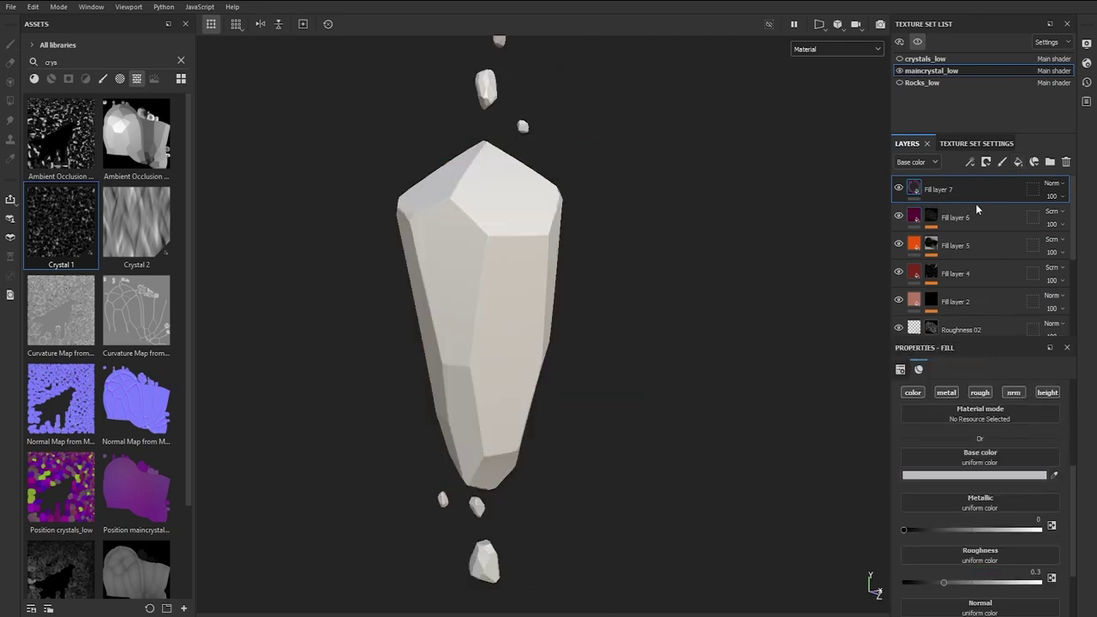
{"action": "left_click", "coordinate": [987, 476]}
{"action": "left_click", "coordinate": [952, 380]}
{"action": "left_click", "coordinate": [967, 395]}
{"action": "left_click", "coordinate": [974, 320]}
{"action": "left_click", "coordinate": [1051, 184]}
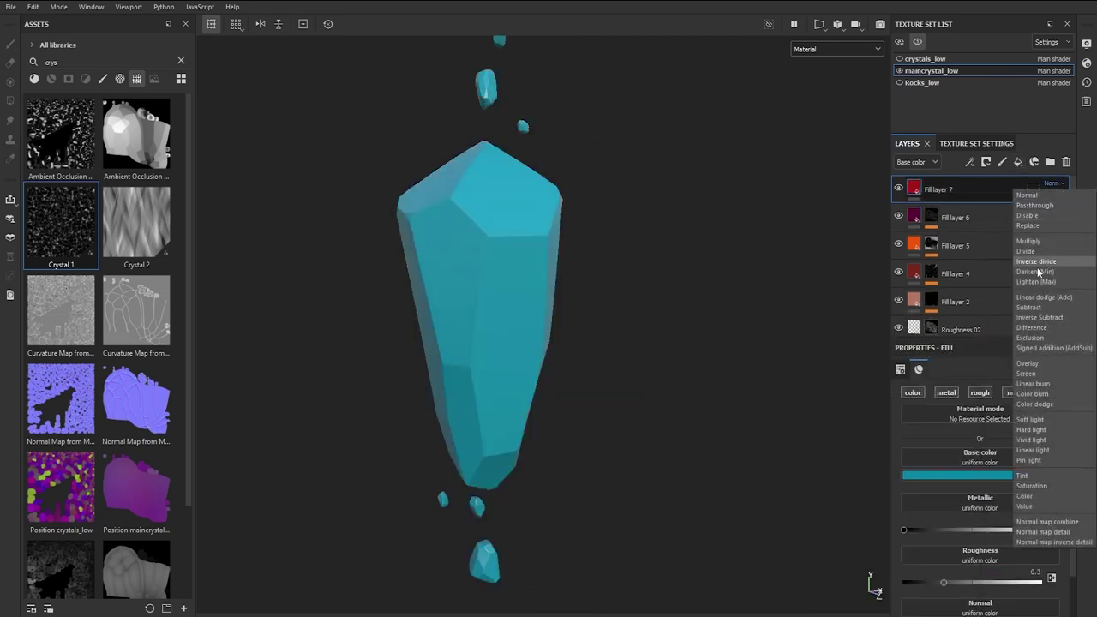
{"action": "left_click", "coordinate": [1039, 376]}
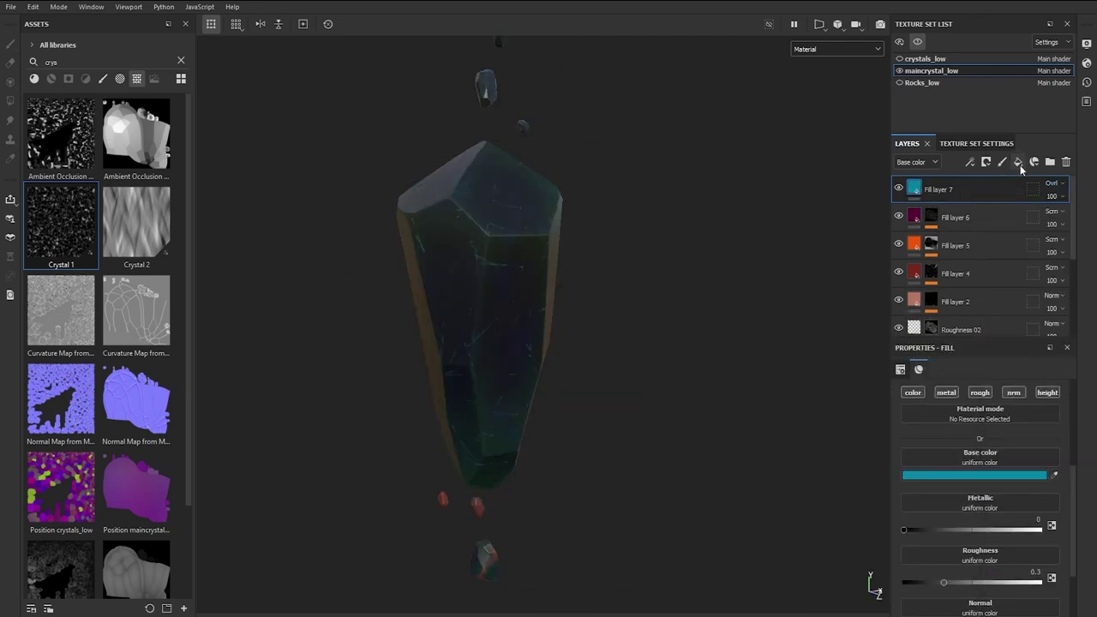
- Mask Fill layer 7 with a tri-planar Grunge Map 015 fill and raise the texture's scale slightly above 2
{"action": "left_click", "coordinate": [986, 162]}
{"action": "left_click", "coordinate": [986, 188]}
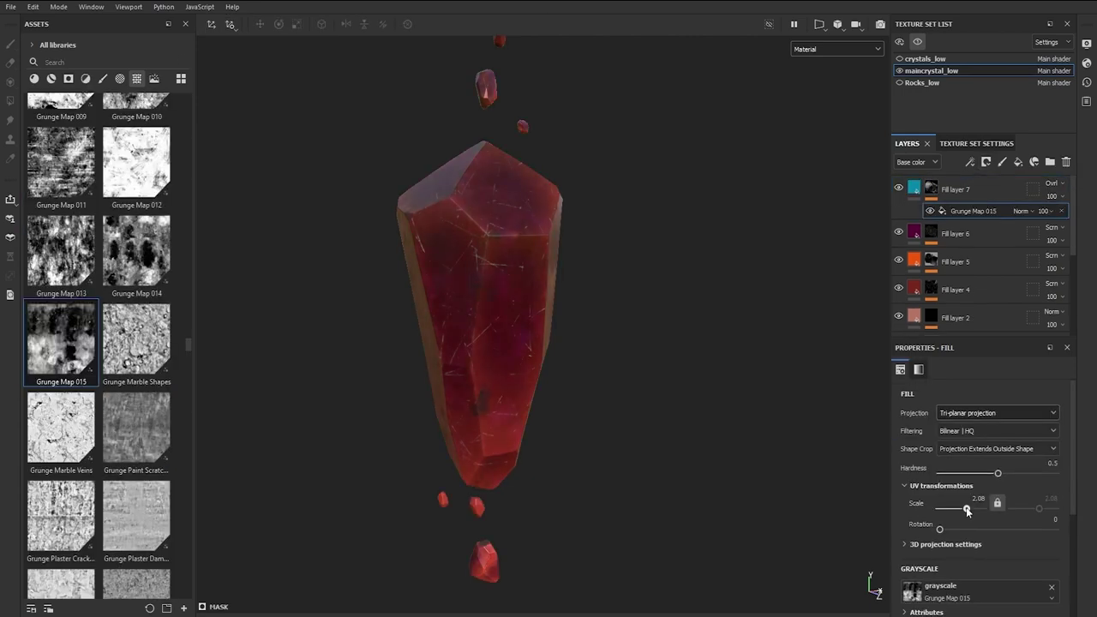
{"action": "left_click_drag", "start_coordinate": [967, 510], "coordinate": [970, 511]}
{"action": "left_click_drag", "start_coordinate": [728, 317], "coordinate": [649, 309], "text": "alt"}
- Blend Fill layer 7 with Soft light and change its base color to a light cyan
{"action": "left_click", "coordinate": [932, 195]}
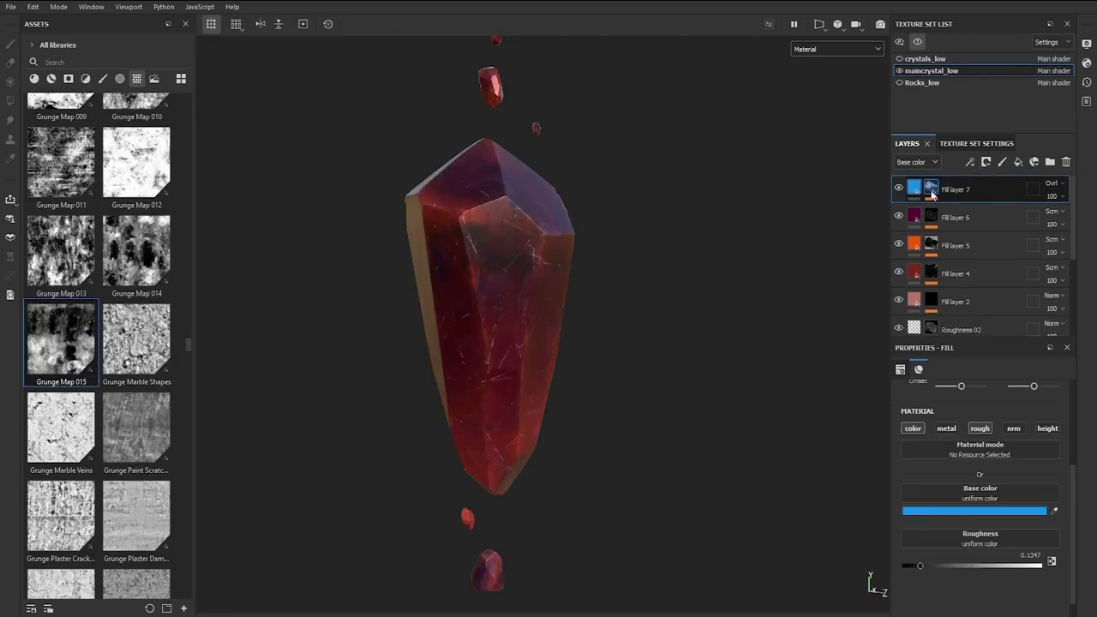
{"action": "left_click", "coordinate": [932, 193]}
{"action": "left_click", "coordinate": [1062, 183]}
{"action": "left_click", "coordinate": [1041, 432]}
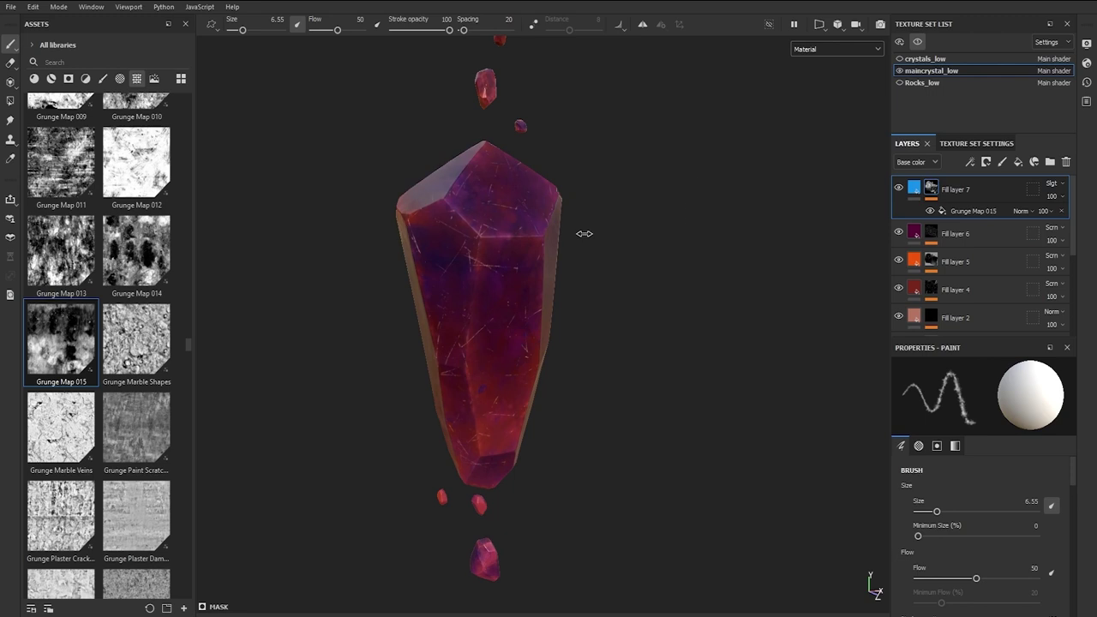
{"action": "left_click", "coordinate": [914, 189]}
{"action": "left_click", "coordinate": [1007, 510]}
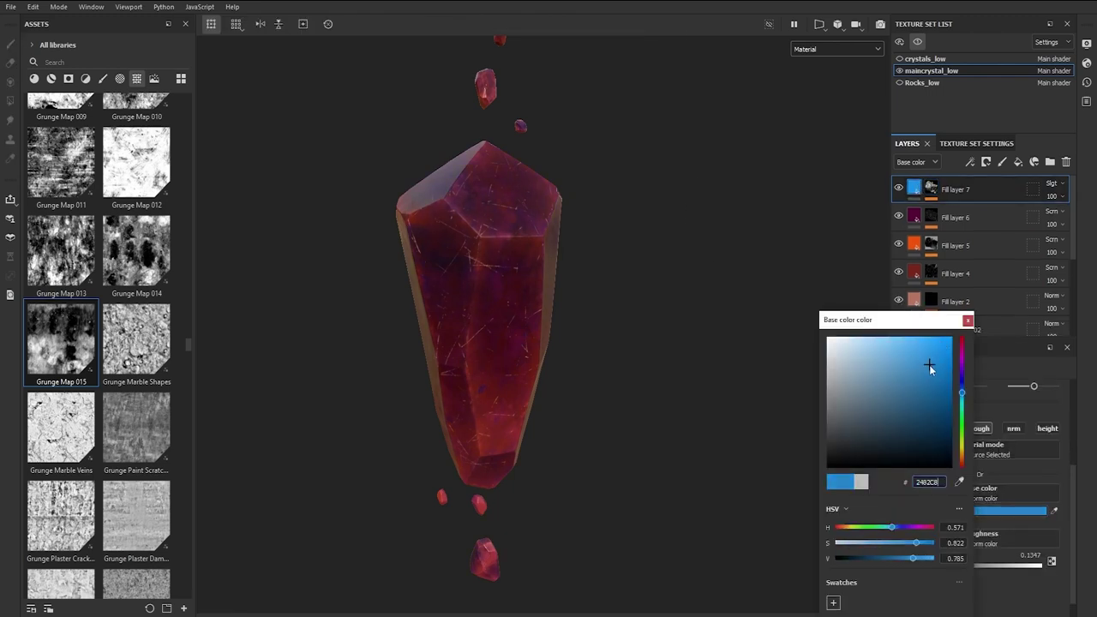
{"action": "left_click_drag", "start_coordinate": [929, 365], "coordinate": [894, 347]}
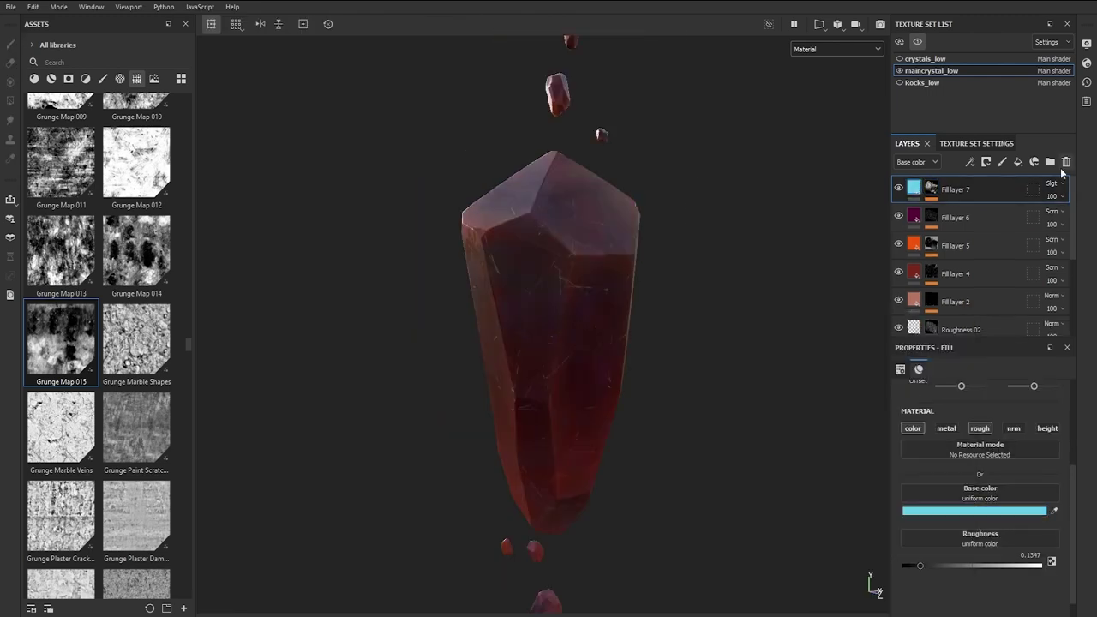
- Add a fill layer at the top of the stack, name it "scratches" and give it a black mask
{"action": "left_click", "coordinate": [1018, 162]}
{"action": "double_click", "coordinate": [955, 191]}
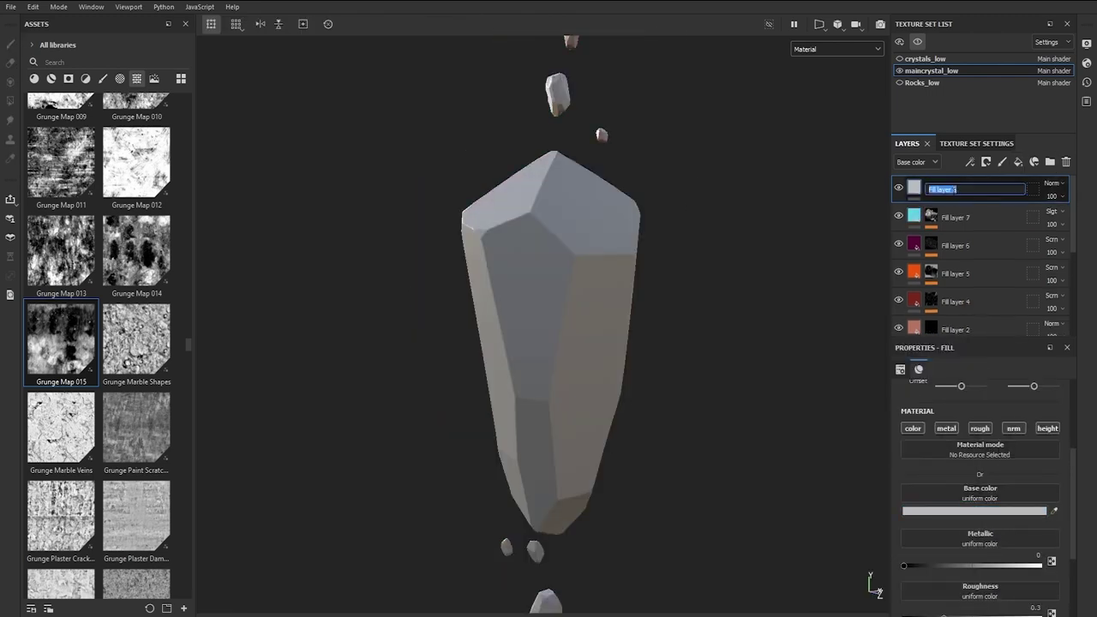
{"action": "type", "text": "scratch"}
{"action": "key", "text": "Return"}
{"action": "left_click", "coordinate": [985, 162]}
{"action": "left_click", "coordinate": [999, 191]}
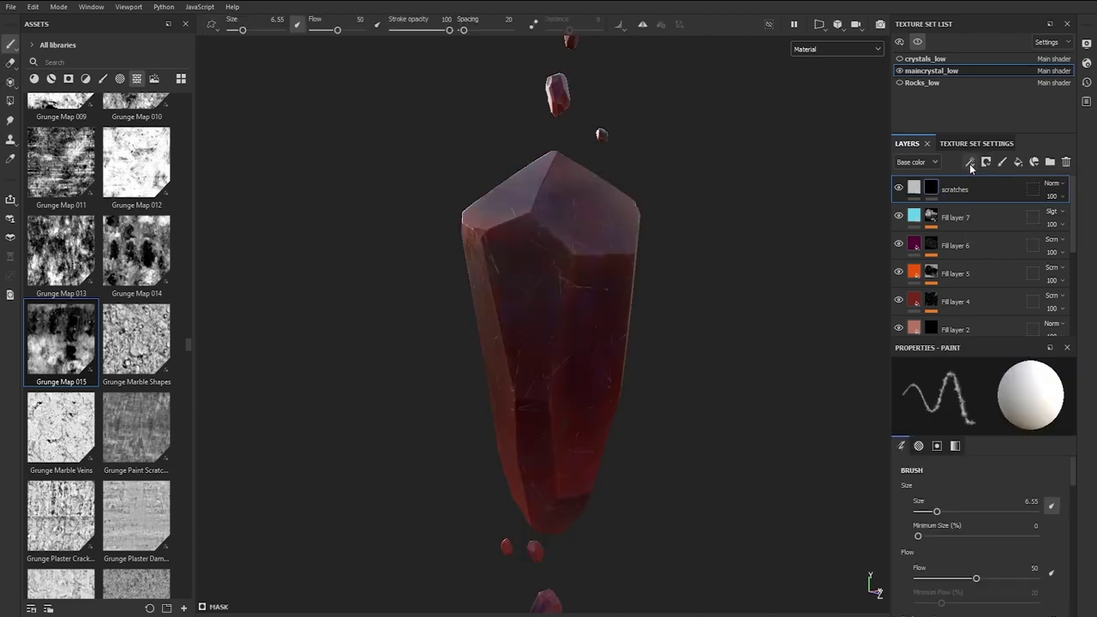
{"action": "left_click", "coordinate": [970, 164]}
{"action": "left_click", "coordinate": [69, 78]}
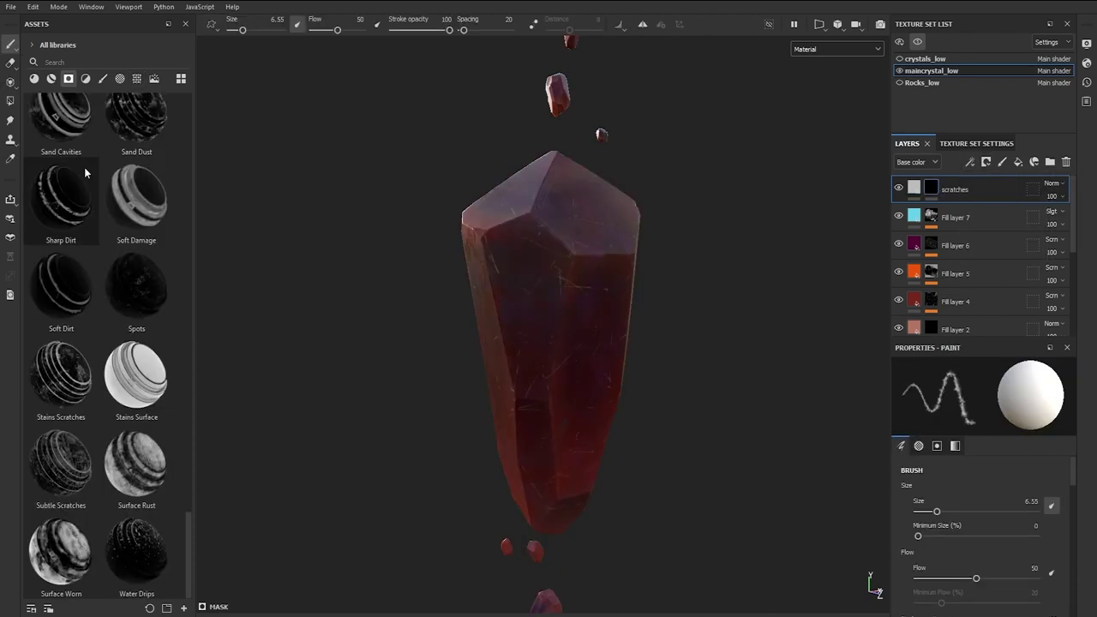
{"action": "scroll", "coordinate": [86, 343], "scroll_direction": "up", "scroll_amount": 10}
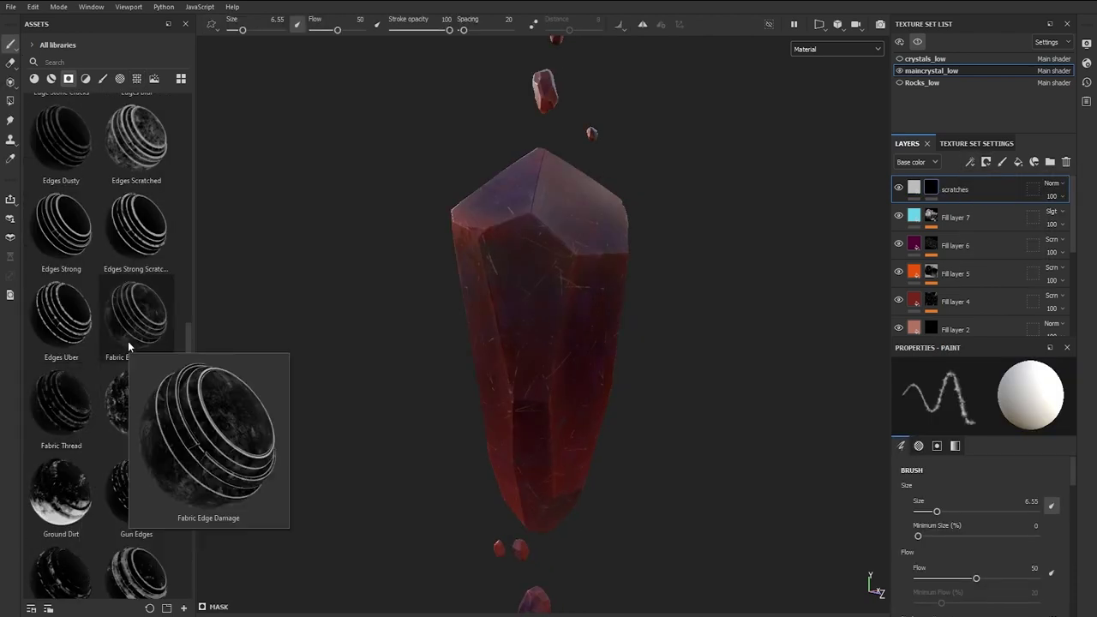
- Add a fill effect to the scratches layer's mask and assign the Grunge Scratches Rough texture to it
{"action": "left_click", "coordinate": [986, 162]}
{"action": "left_click", "coordinate": [986, 207]}
{"action": "left_click", "coordinate": [137, 78]}
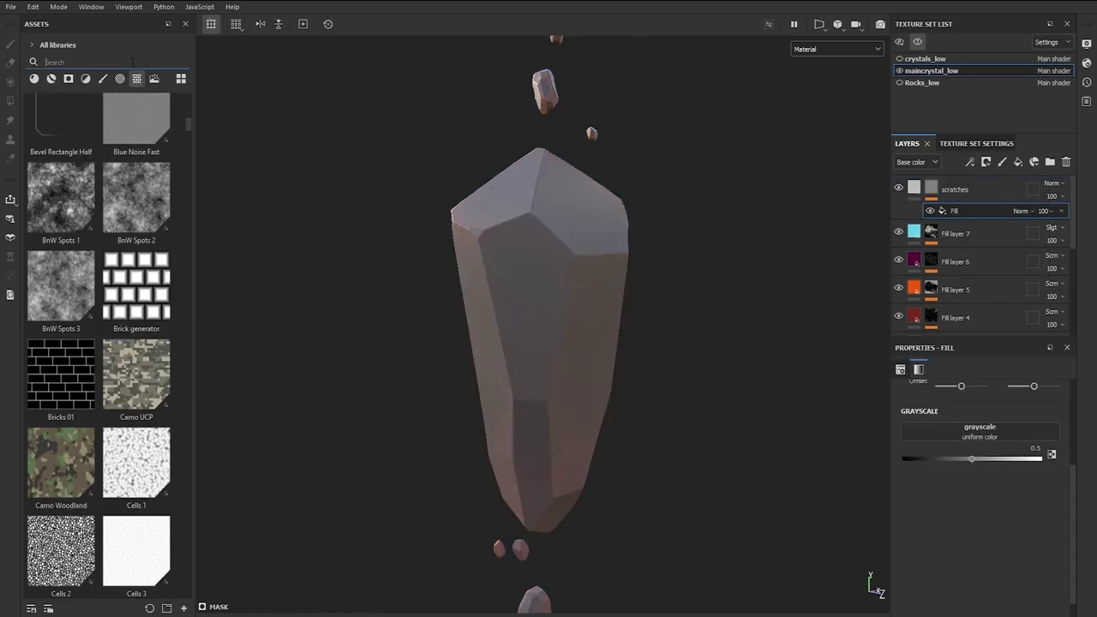
{"action": "left_click", "coordinate": [95, 62]}
{"action": "type", "text": "scrat"}
{"action": "left_click_drag", "start_coordinate": [61, 489], "coordinate": [986, 435]}
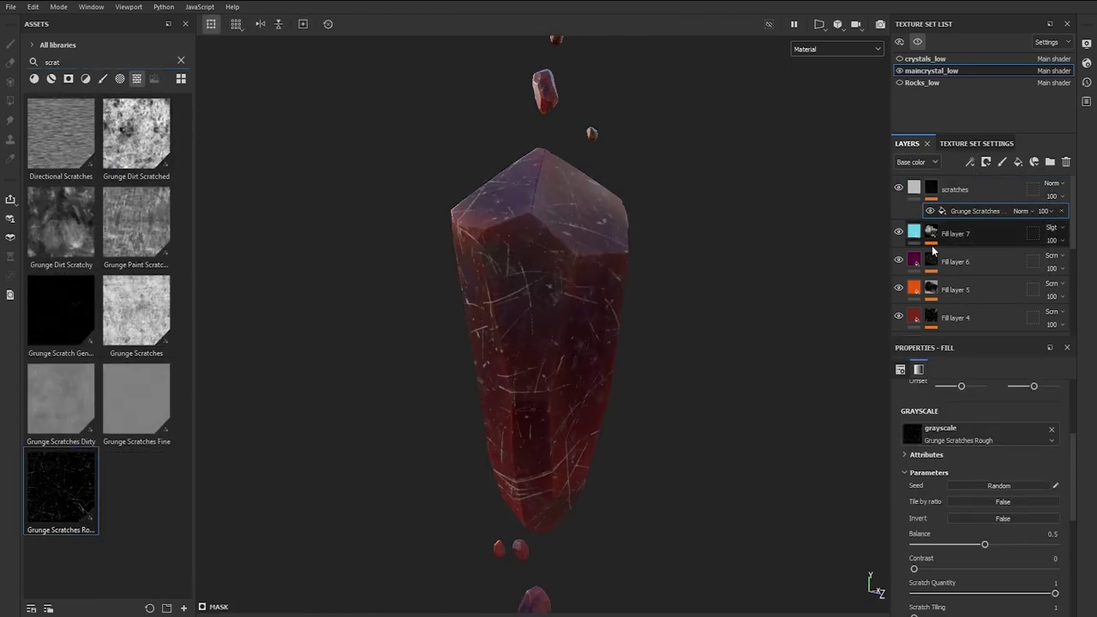
- Set the Grunge Scratches Rough fill to tri-planar projection and increase its scale
{"action": "left_click", "coordinate": [967, 410]}
{"action": "left_click", "coordinate": [961, 465]}
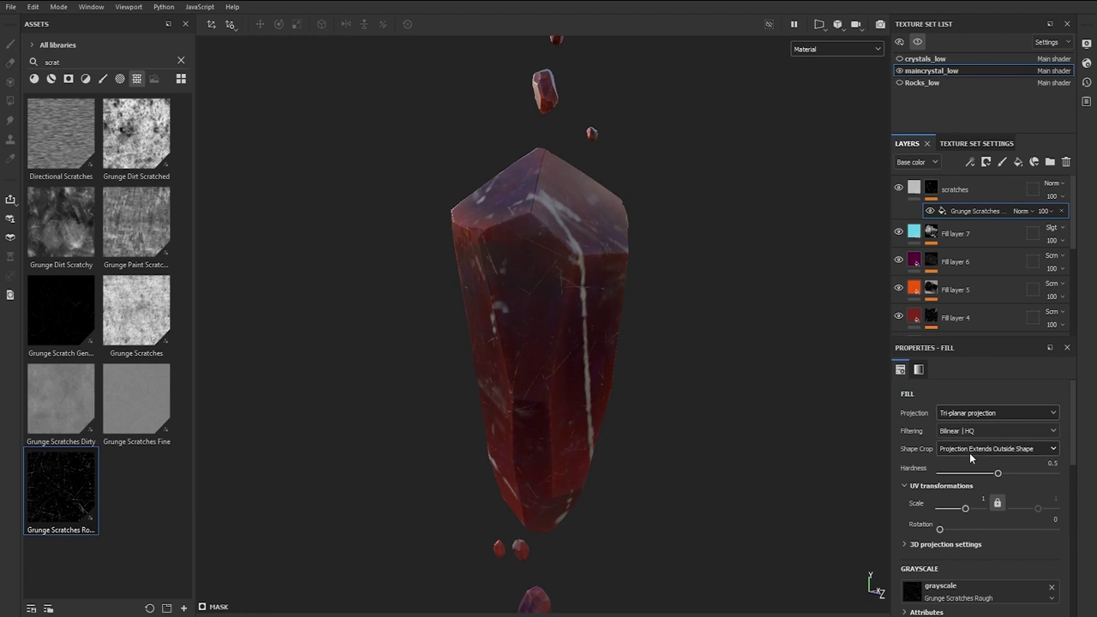
{"action": "left_click_drag", "start_coordinate": [965, 509], "coordinate": [973, 508]}
{"action": "left_click_drag", "start_coordinate": [756, 336], "coordinate": [785, 291], "text": "alt"}
- Lower the Balance of the Grunge Scratches Rough fill to thin out the scratches
{"action": "scroll", "coordinate": [965, 511], "scroll_direction": "down", "scroll_amount": 3}
{"action": "scroll", "coordinate": [964, 512], "scroll_direction": "down", "scroll_amount": 1}
{"action": "left_click_drag", "start_coordinate": [985, 487], "coordinate": [944, 488]}
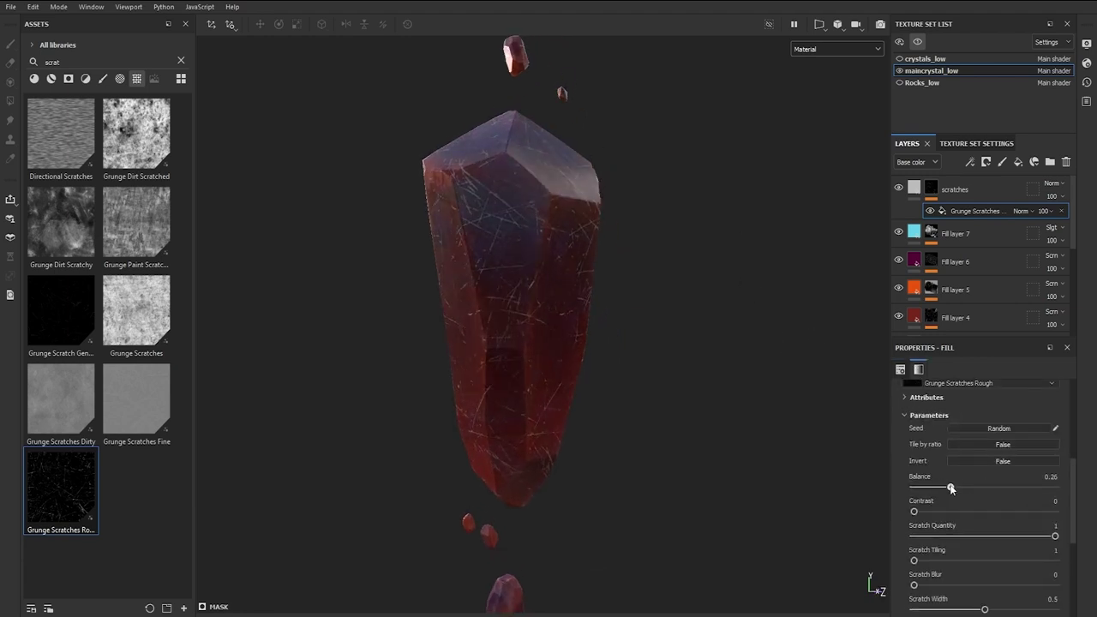
- Turn off the metallic, roughness and normal channels of the scratches layer
{"action": "left_click", "coordinate": [914, 187]}
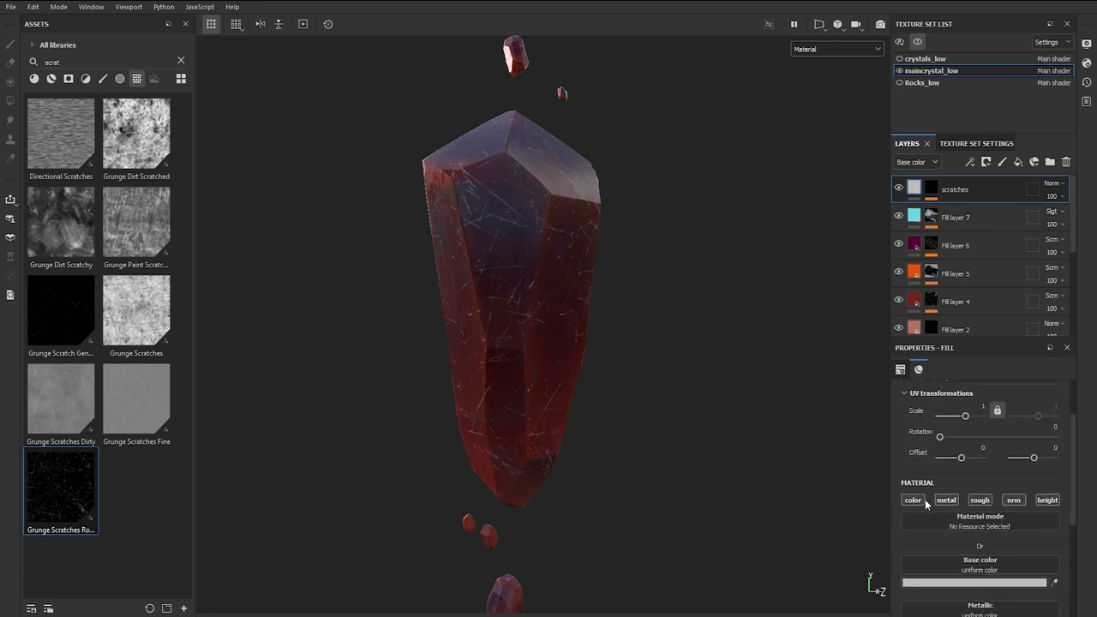
{"action": "left_click", "coordinate": [946, 500]}
{"action": "left_click", "coordinate": [915, 501]}
{"action": "left_click", "coordinate": [981, 500]}
{"action": "left_click", "coordinate": [1012, 501]}
{"action": "scroll", "coordinate": [982, 508], "scroll_direction": "down", "scroll_amount": 2}
{"action": "left_click_drag", "start_coordinate": [974, 520], "coordinate": [967, 520]}
{"action": "right_click_drag", "start_coordinate": [569, 180], "coordinate": [535, 343], "text": "alt"}
{"action": "middle_click_drag", "start_coordinate": [506, 86], "coordinate": [575, 169], "text": "alt"}
{"action": "right_click_drag", "start_coordinate": [575, 169], "coordinate": [760, 369], "text": "alt"}
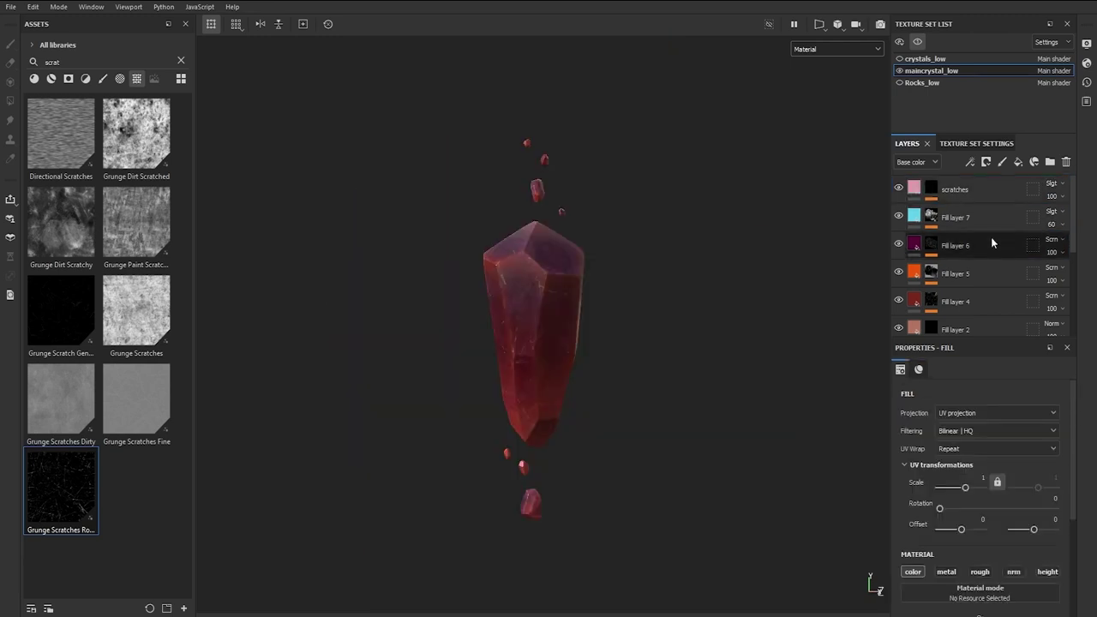
- Group the main crystal's layers from the scratches layer down into a folder and set its blending mode to Passthrough
{"action": "left_click", "coordinate": [985, 197], "text": "shift"}
{"action": "key", "text": "ctrl+g"}
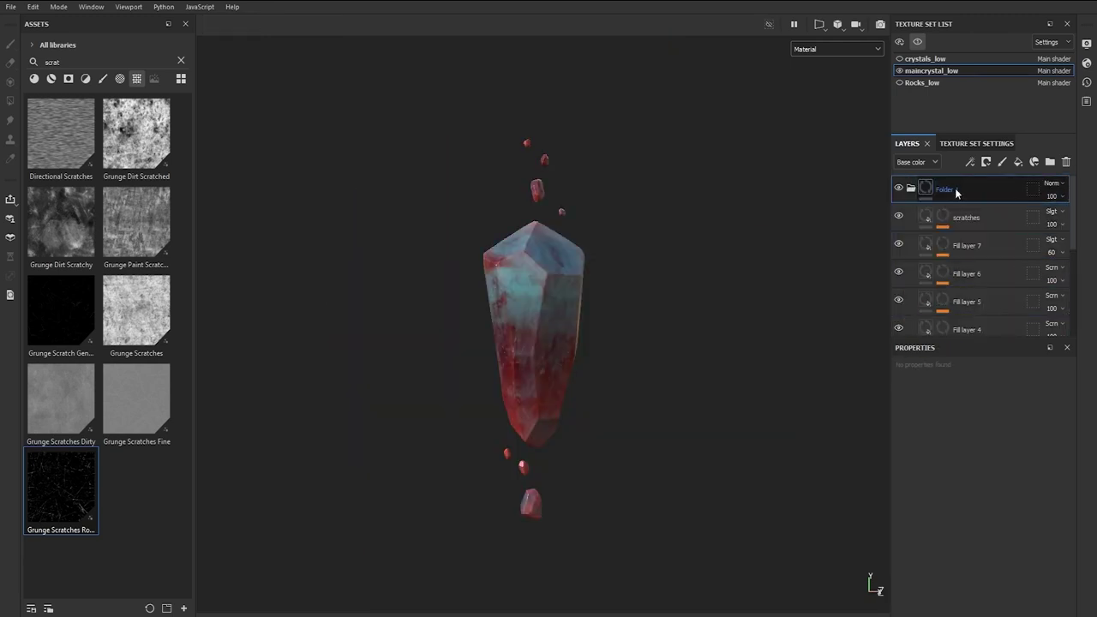
{"action": "left_click", "coordinate": [1052, 183]}
{"action": "left_click", "coordinate": [1035, 205]}
- Rename the new layer folder as Crystal
{"action": "double_click", "coordinate": [952, 189]}
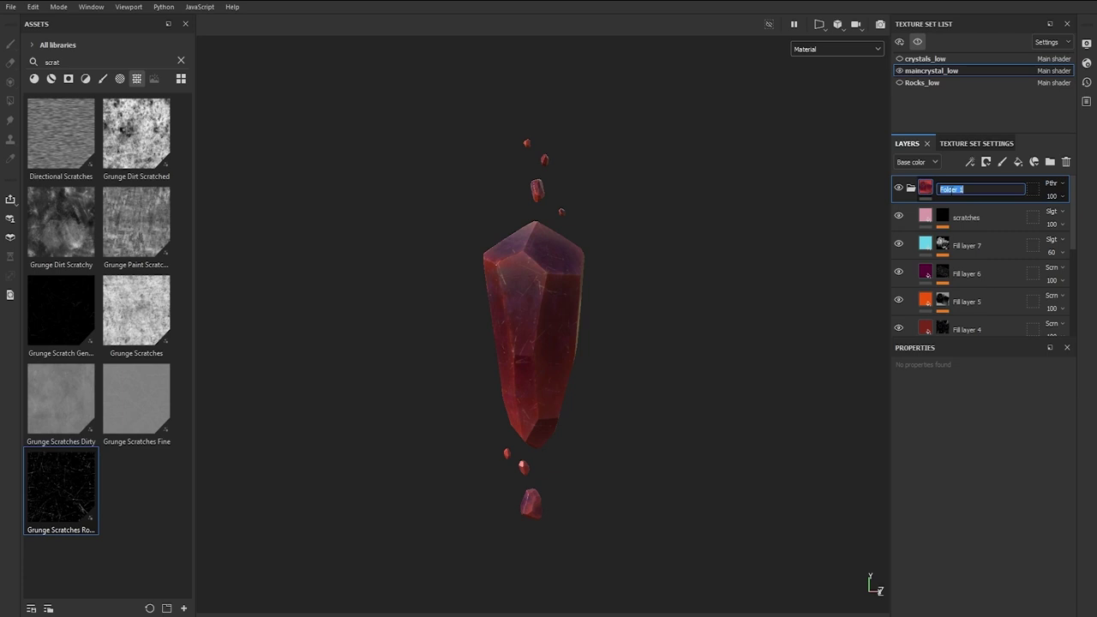
{"action": "type", "text": "Crystak"}
{"action": "key", "text": "BackSpace"}
{"action": "type", "text": "l"}
{"action": "key", "text": "Return"}
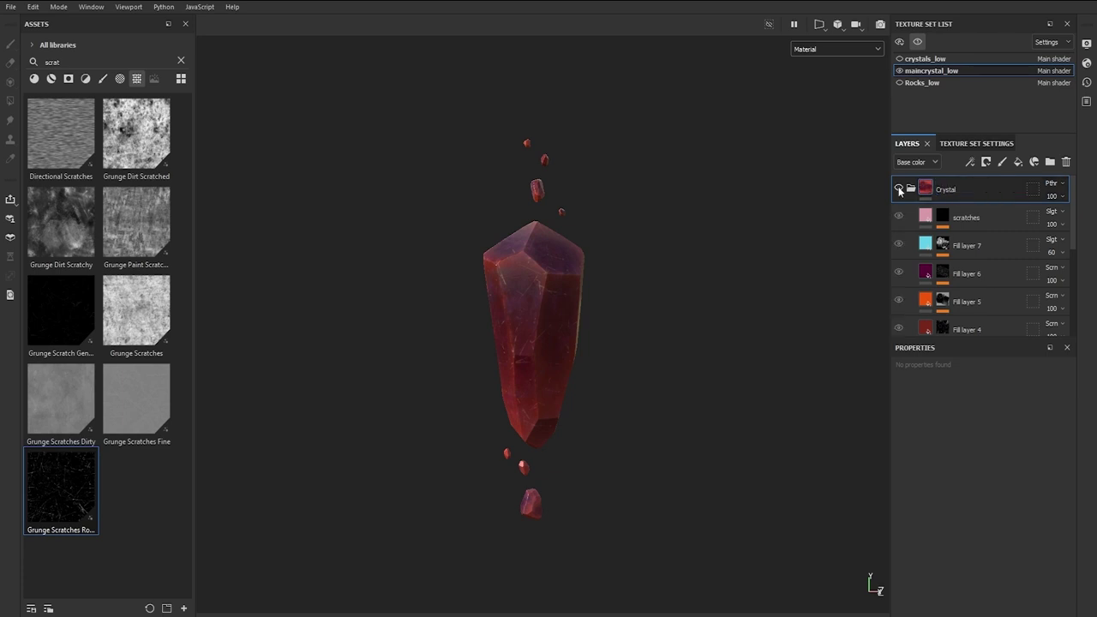
- Compare the main crystal with the Crystal folder hidden and shown, and create a smart material from that folder
{"action": "left_click", "coordinate": [900, 189]}
{"action": "left_click", "coordinate": [910, 189]}
{"action": "left_click", "coordinate": [900, 188]}
{"action": "right_click", "coordinate": [968, 190]}
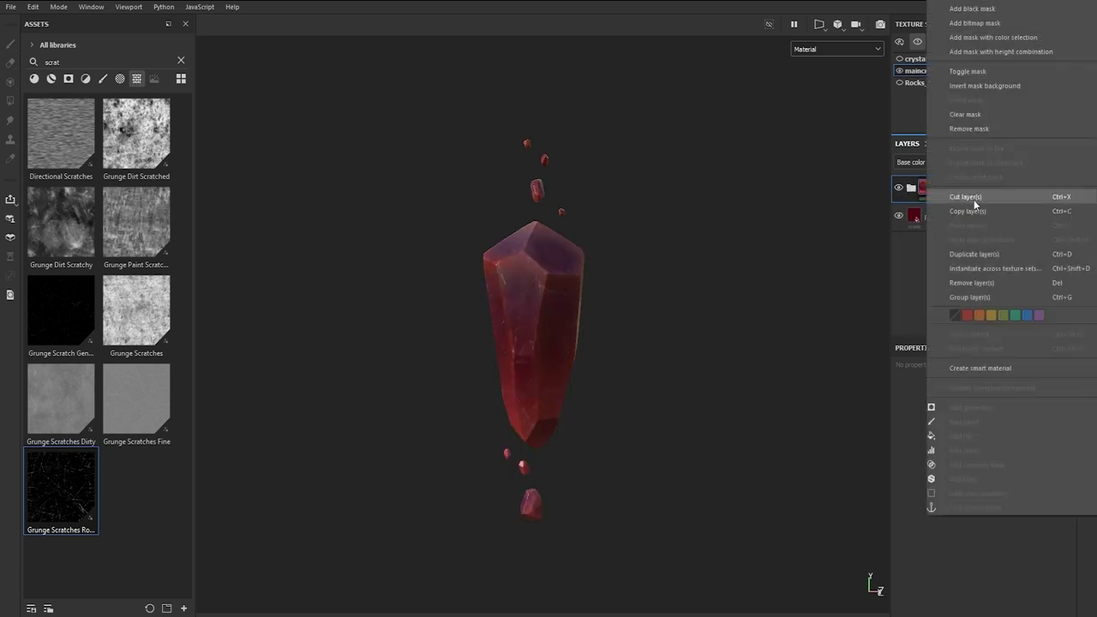
{"action": "left_click", "coordinate": [990, 366]}
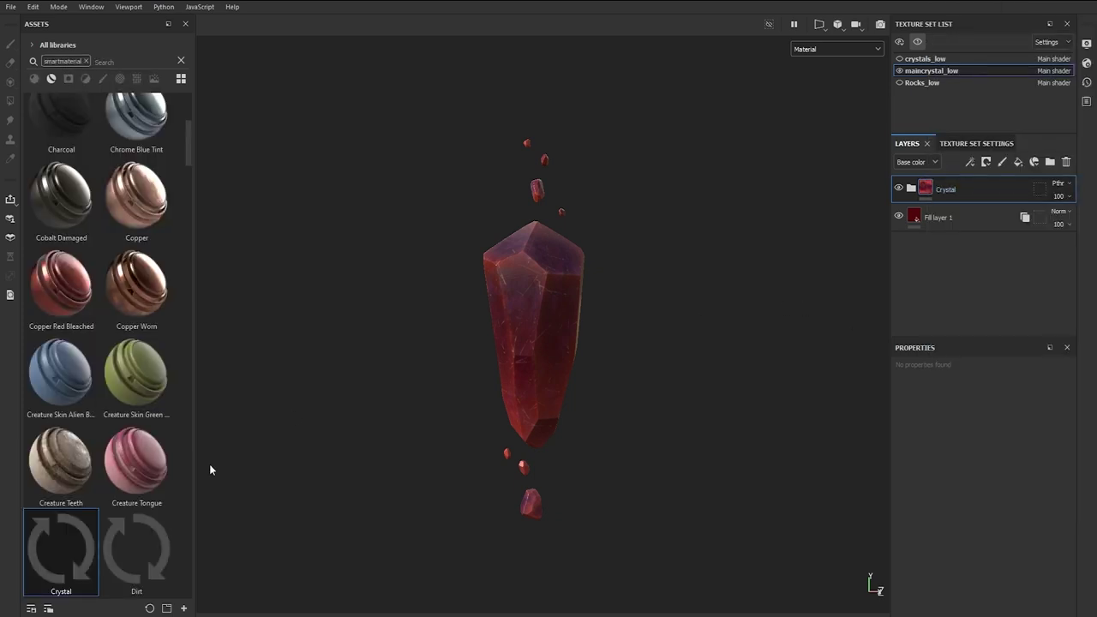
{"action": "scroll", "coordinate": [114, 485], "scroll_direction": "down", "scroll_amount": 6}
{"action": "scroll", "coordinate": [102, 467], "scroll_direction": "up", "scroll_amount": 3}
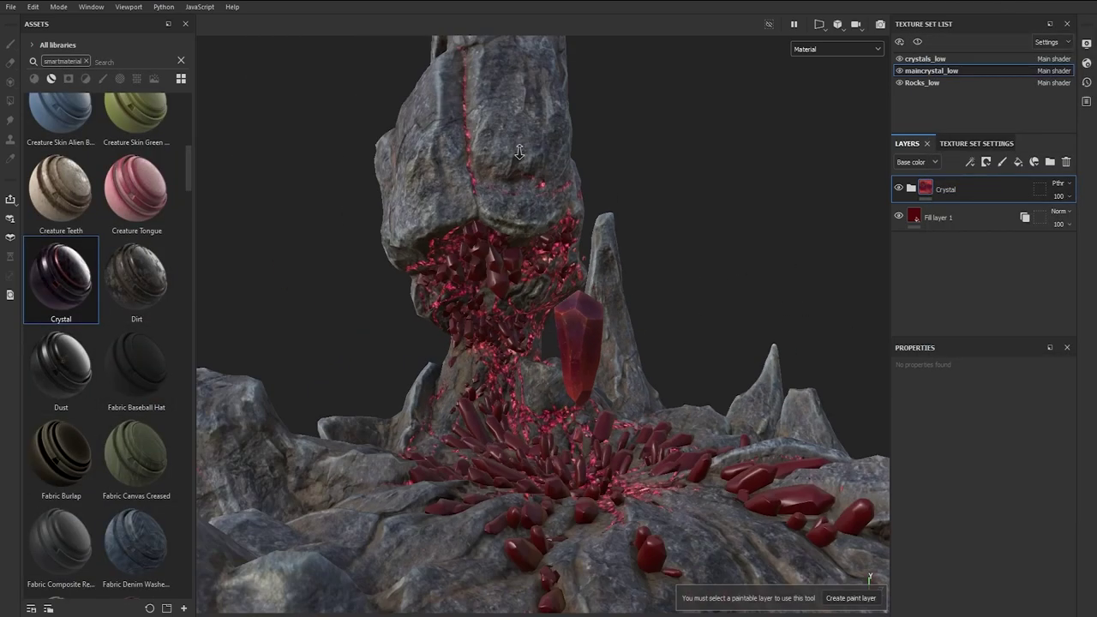
- Isolate the crystals_low texture set and apply the Crystal smart material to the small crystals
{"action": "right_click_drag", "start_coordinate": [520, 152], "coordinate": [524, 184], "text": "alt"}
{"action": "mouse_move", "coordinate": [651, 291]}
{"action": "left_mouse_down", "text": "alt"}
{"action": "mouse_move", "coordinate": [574, 407]}
{"action": "mouse_move", "coordinate": [614, 309]}
{"action": "mouse_move", "coordinate": [611, 279]}
{"action": "left_mouse_up", "text": "alt"}
{"action": "right_click", "coordinate": [633, 394], "text": "ctrl+alt"}
{"action": "key", "text": "alt+q"}
{"action": "left_click", "coordinate": [952, 190]}
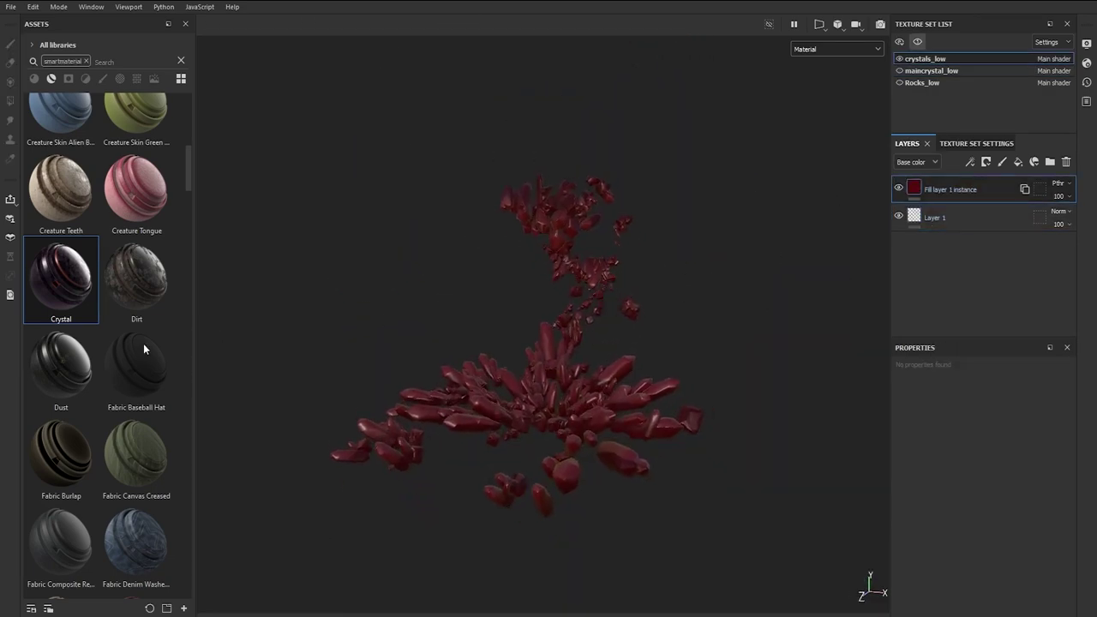
{"action": "left_click_drag", "start_coordinate": [54, 290], "coordinate": [532, 374]}
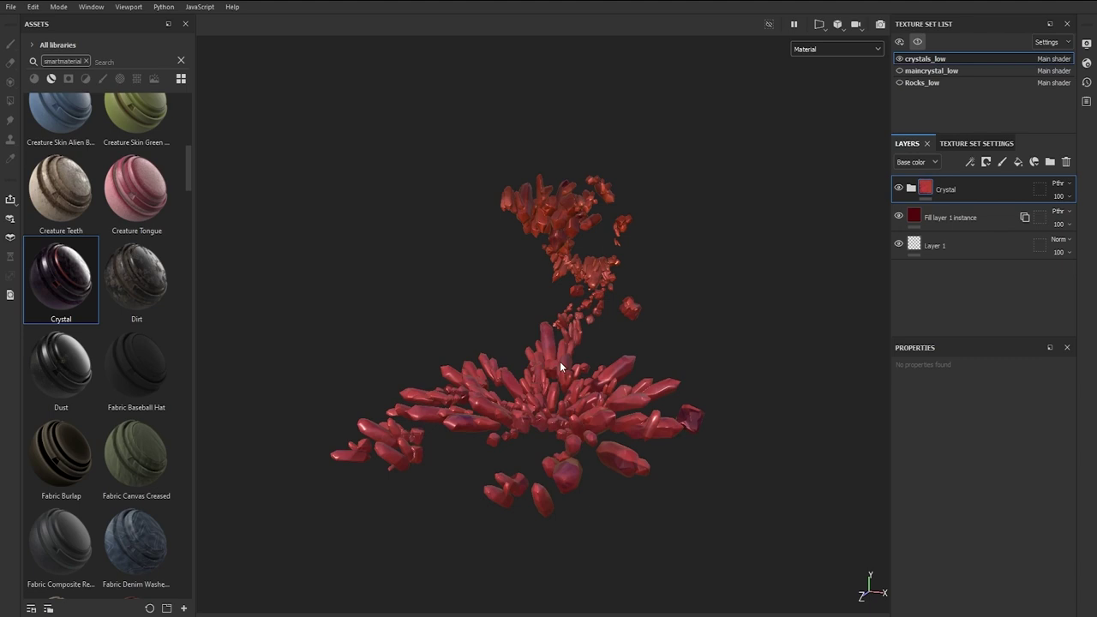
- Adjust the fill layer masks with Levels in the Crystal folder of crystals_low, starting with the orange Fill layer 5
{"action": "left_click", "coordinate": [911, 189]}
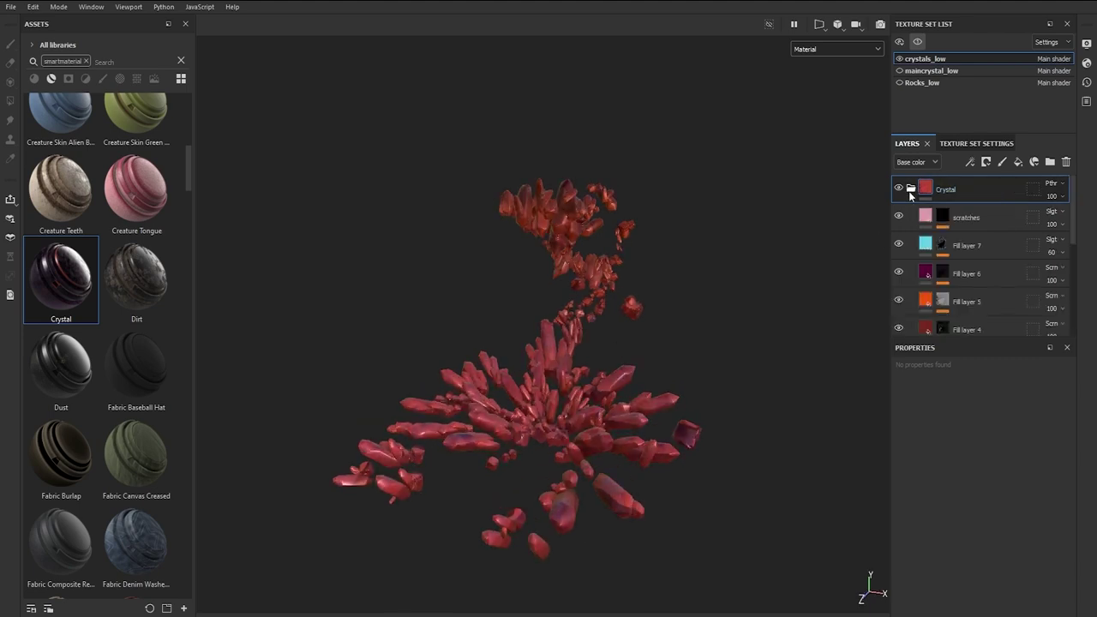
{"action": "left_click", "coordinate": [900, 301]}
{"action": "left_click", "coordinate": [943, 299]}
{"action": "scroll", "coordinate": [957, 303], "scroll_direction": "down", "scroll_amount": 2}
{"action": "left_click", "coordinate": [942, 252]}
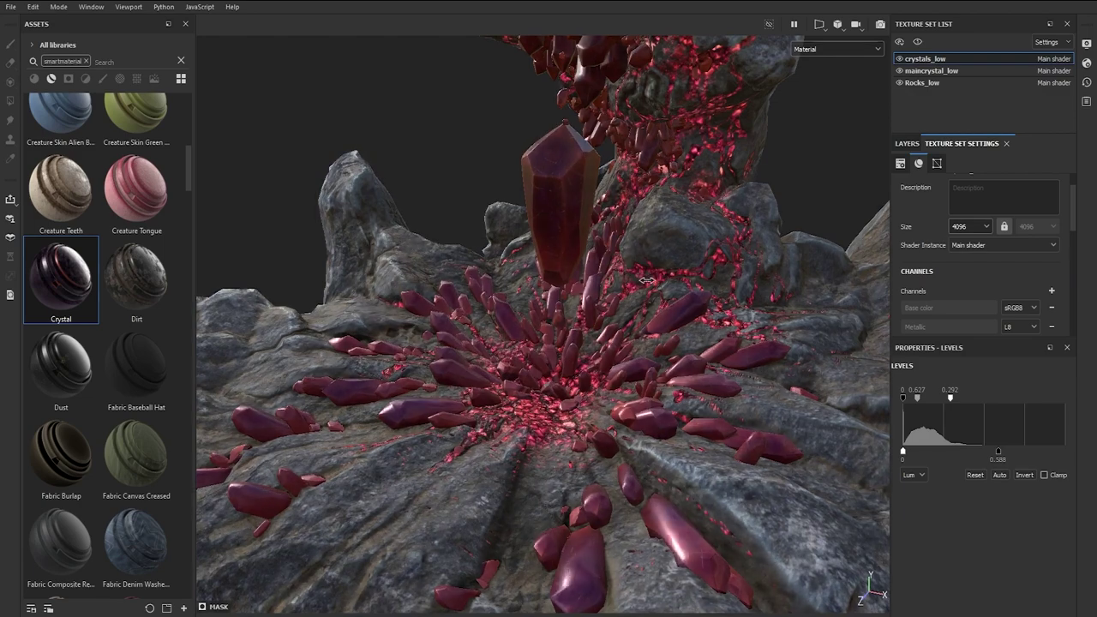
- Rotate the environment lighting and examine the textures across the whole crystal rock model
{"action": "right_click_drag", "start_coordinate": [648, 280], "coordinate": [666, 280], "text": "shift"}
{"action": "right_click_drag", "start_coordinate": [653, 328], "coordinate": [597, 184], "text": "alt"}
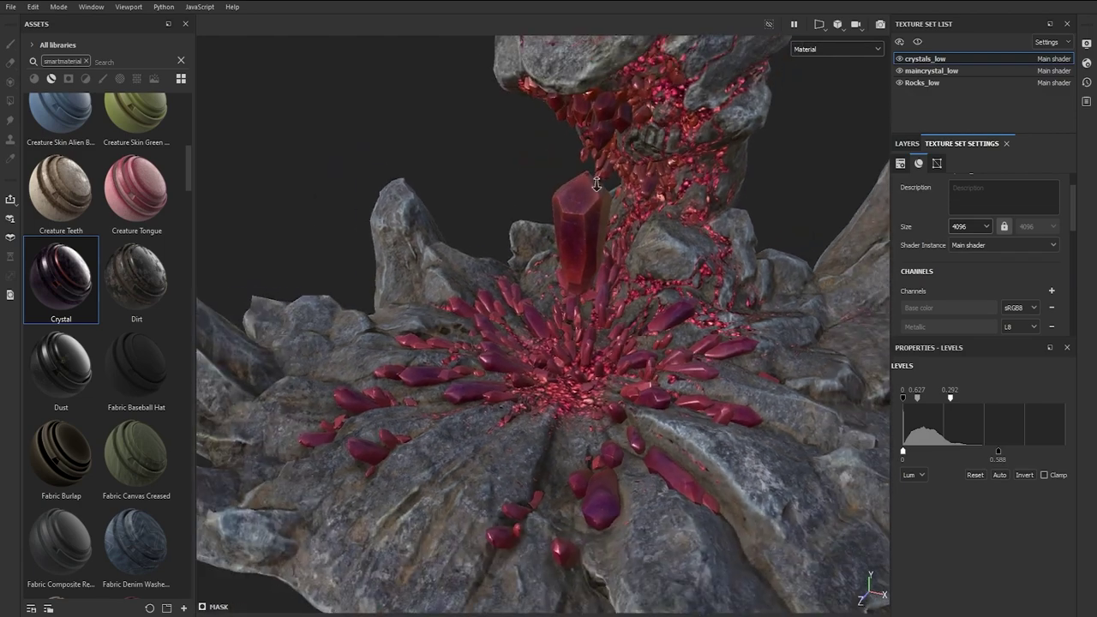
{"action": "left_click_drag", "start_coordinate": [596, 183], "coordinate": [559, 245], "text": "alt"}
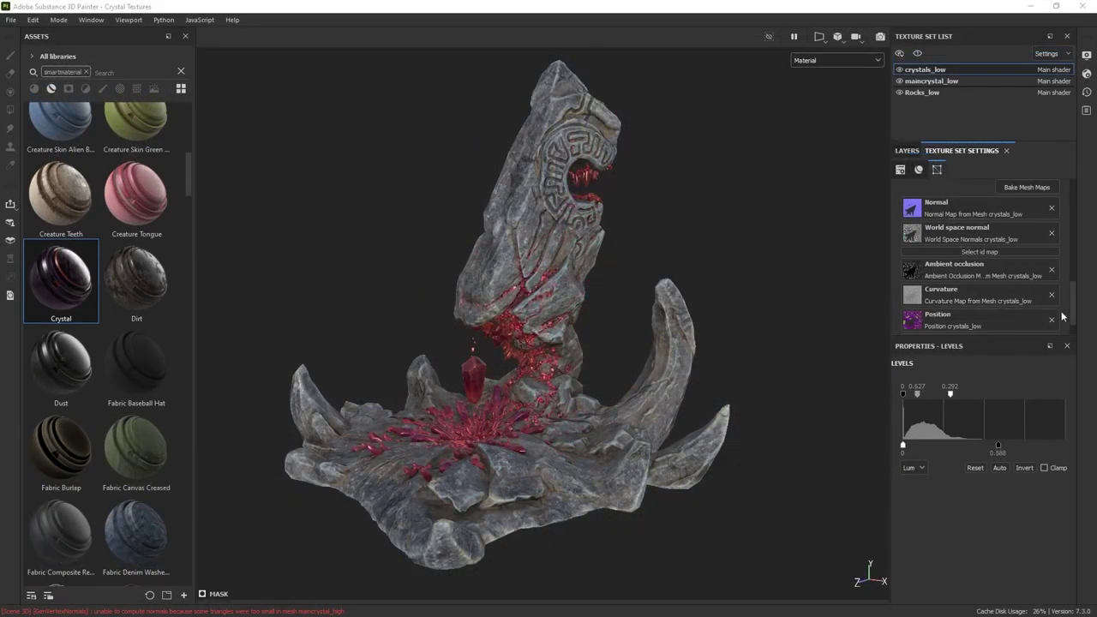
{"action": "left_click", "coordinate": [736, 228]}
{"action": "mouse_move", "coordinate": [735, 228]}
{"action": "left_mouse_down", "text": "alt"}
{"action": "mouse_move", "coordinate": [702, 231]}
{"action": "mouse_move", "coordinate": [729, 235]}
{"action": "left_mouse_up", "text": "alt"}
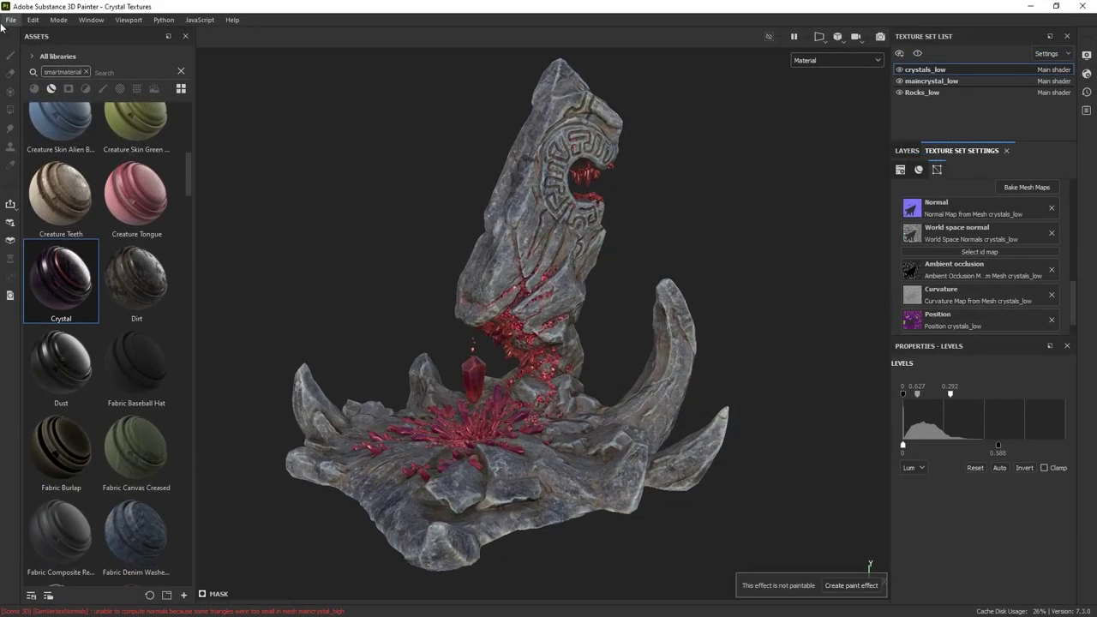
- Set up the texture export to the crystal rock/textures folder with the PBR Metallic Roughness output template
{"action": "left_click", "coordinate": [10, 20]}
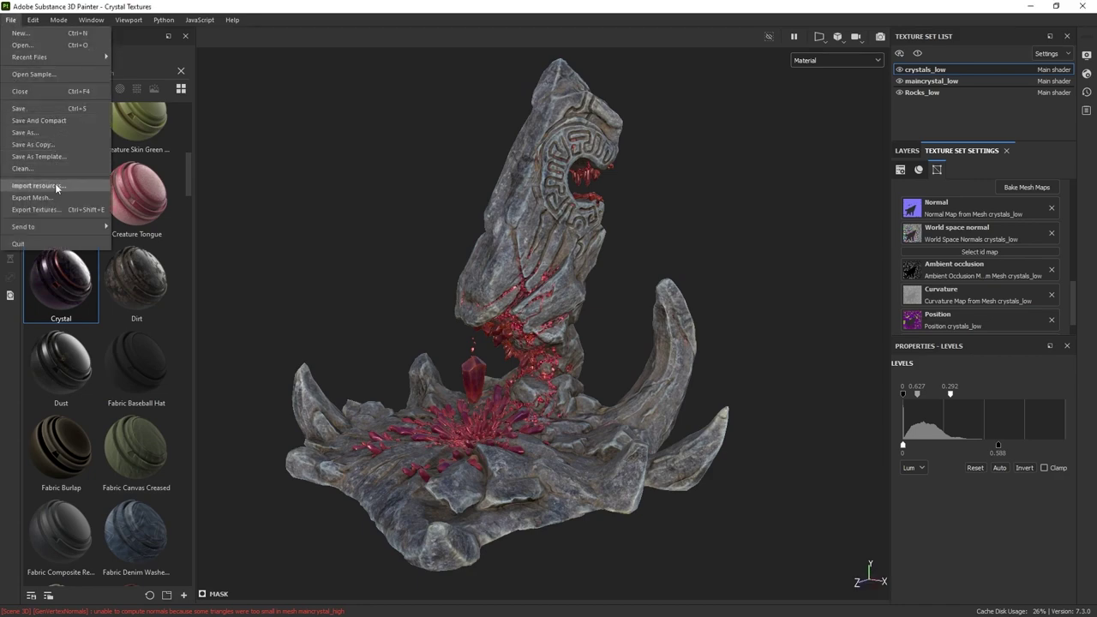
{"action": "left_click", "coordinate": [34, 210]}
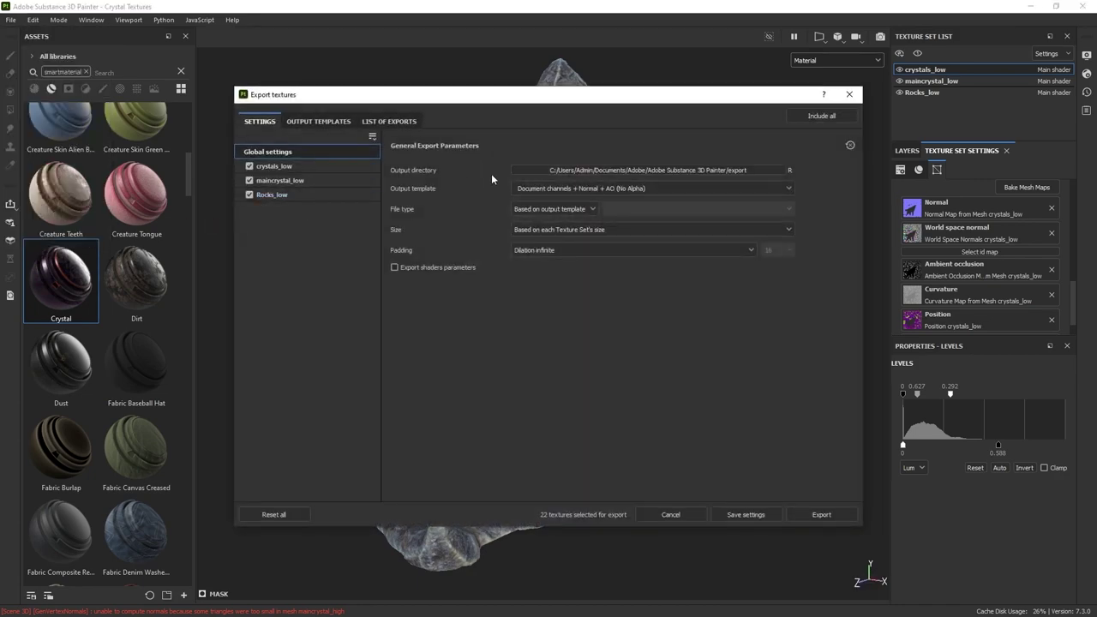
{"action": "left_click", "coordinate": [599, 170]}
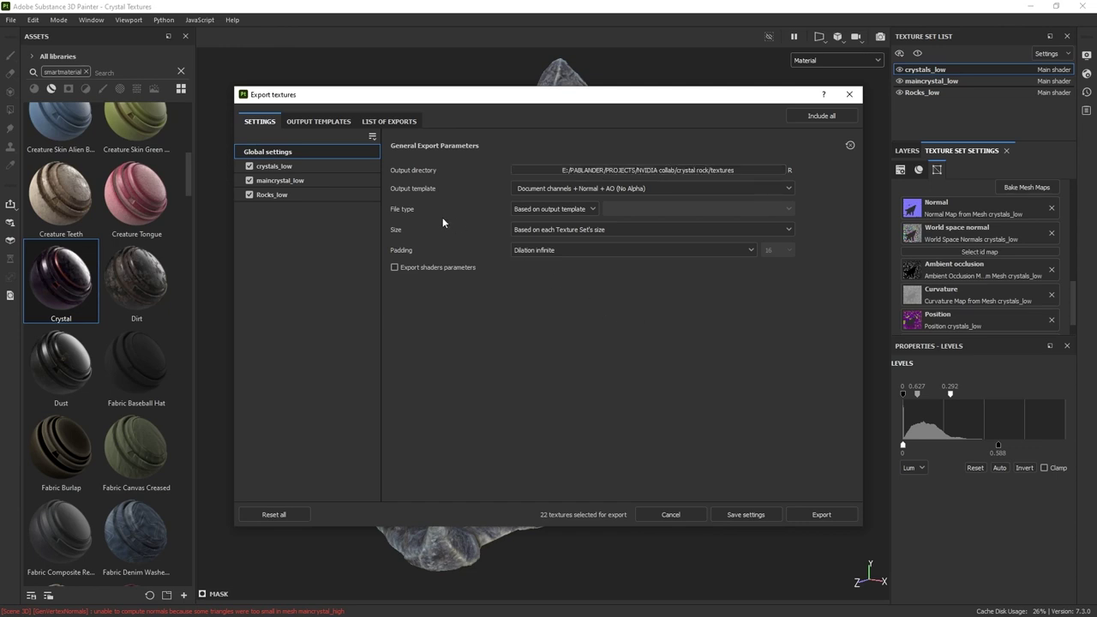
{"action": "left_click", "coordinate": [546, 184]}
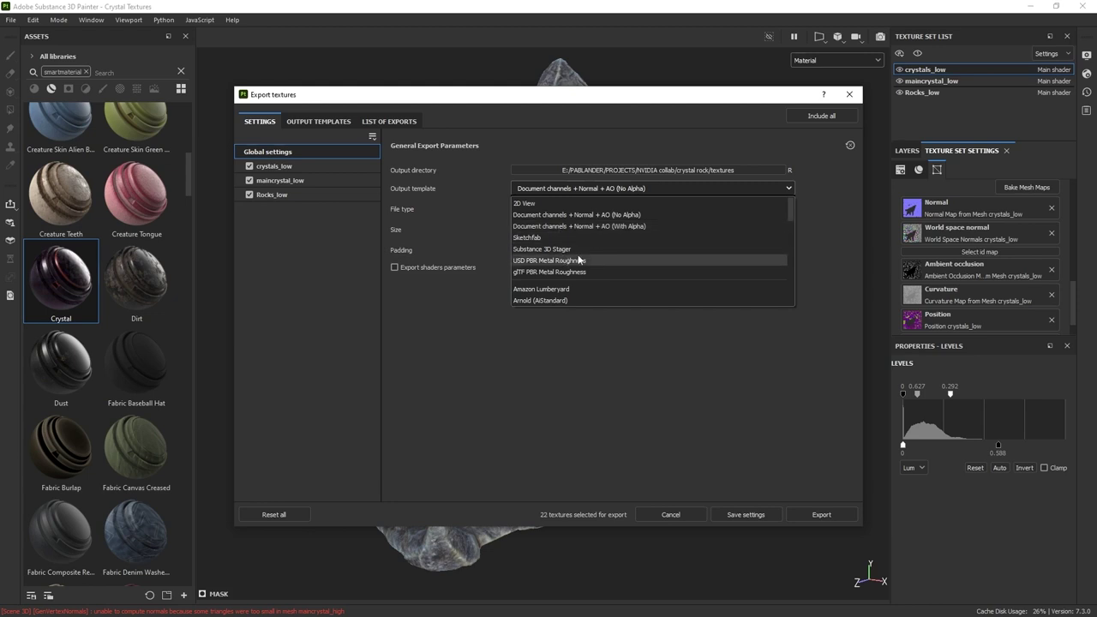
{"action": "scroll", "coordinate": [579, 261], "scroll_direction": "down", "scroll_amount": 6}
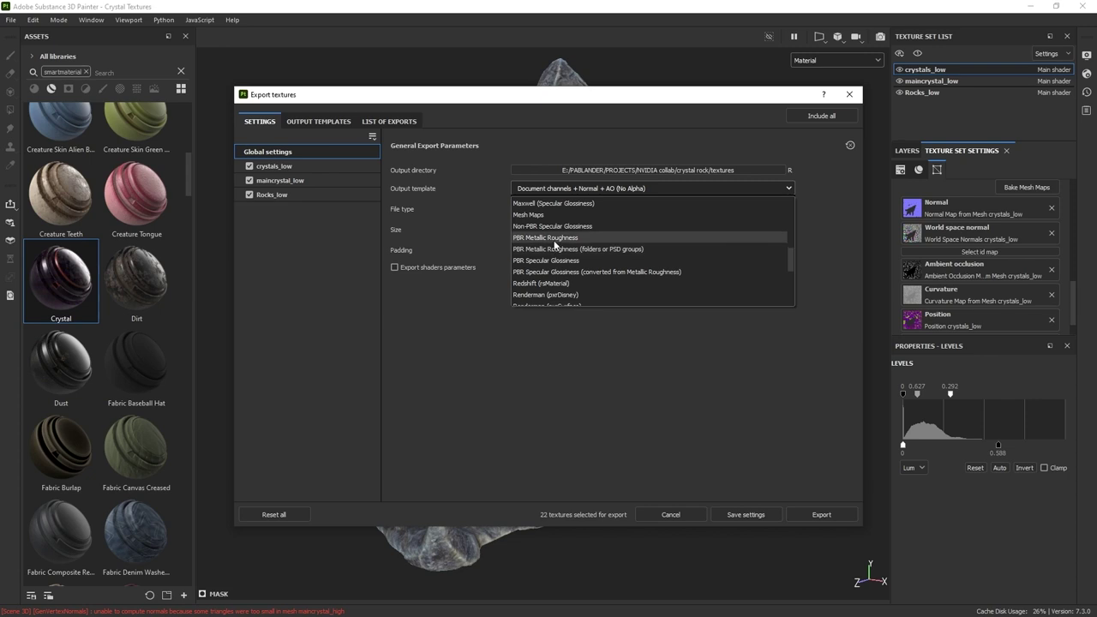
{"action": "left_click", "coordinate": [553, 239]}
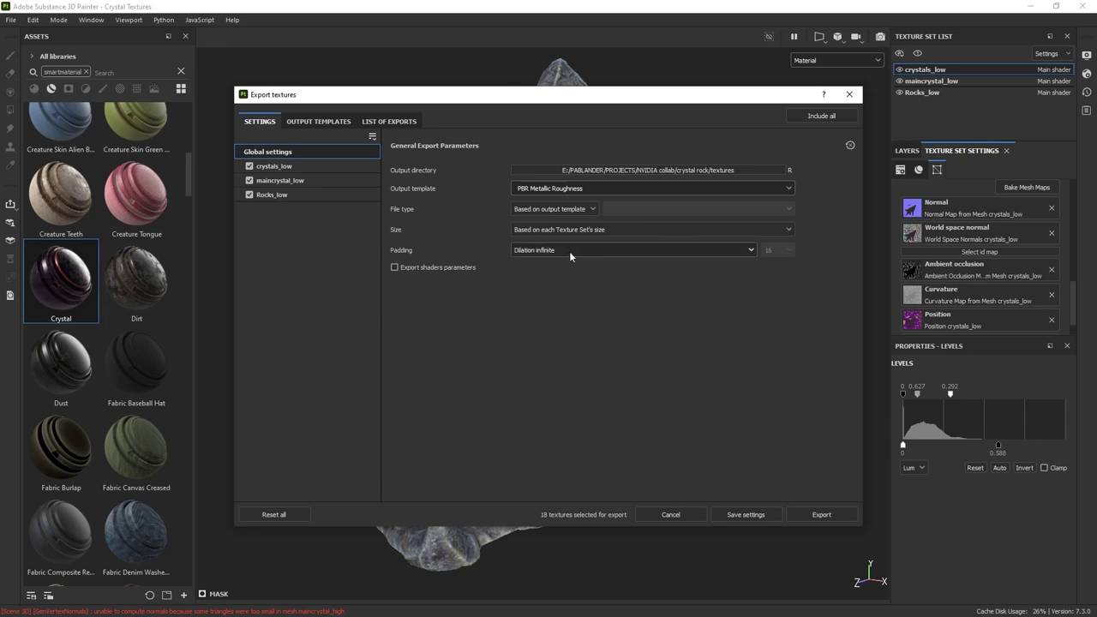
- Set the export size of the maincrystal_low texture set to 4096x4096
{"action": "left_click", "coordinate": [299, 165]}
{"action": "left_click", "coordinate": [347, 181]}
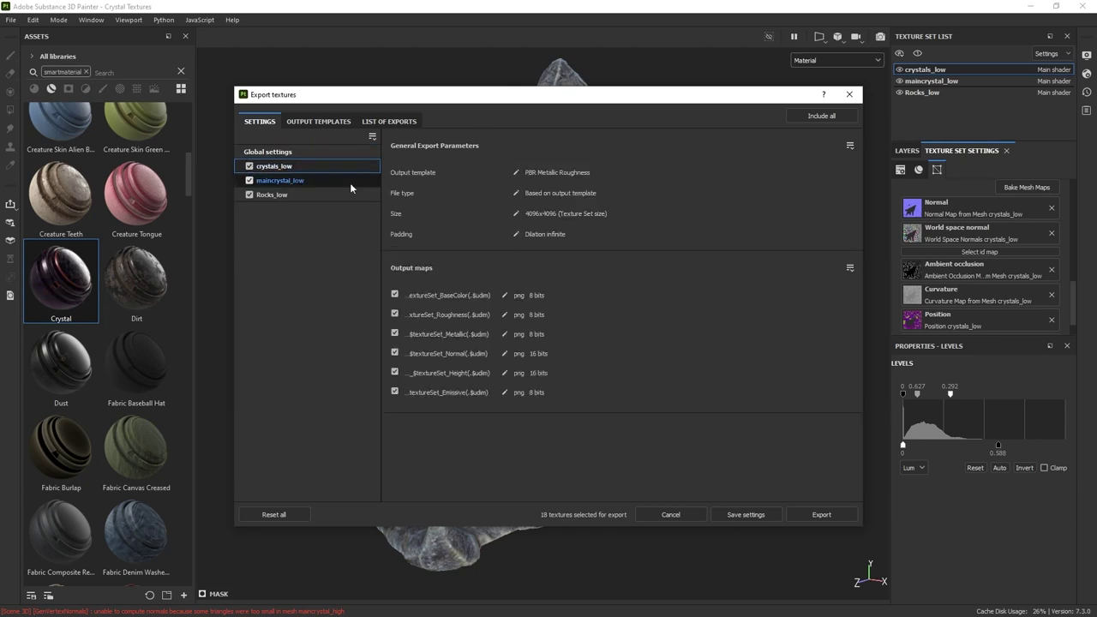
{"action": "left_click", "coordinate": [516, 213]}
{"action": "left_click", "coordinate": [552, 214]}
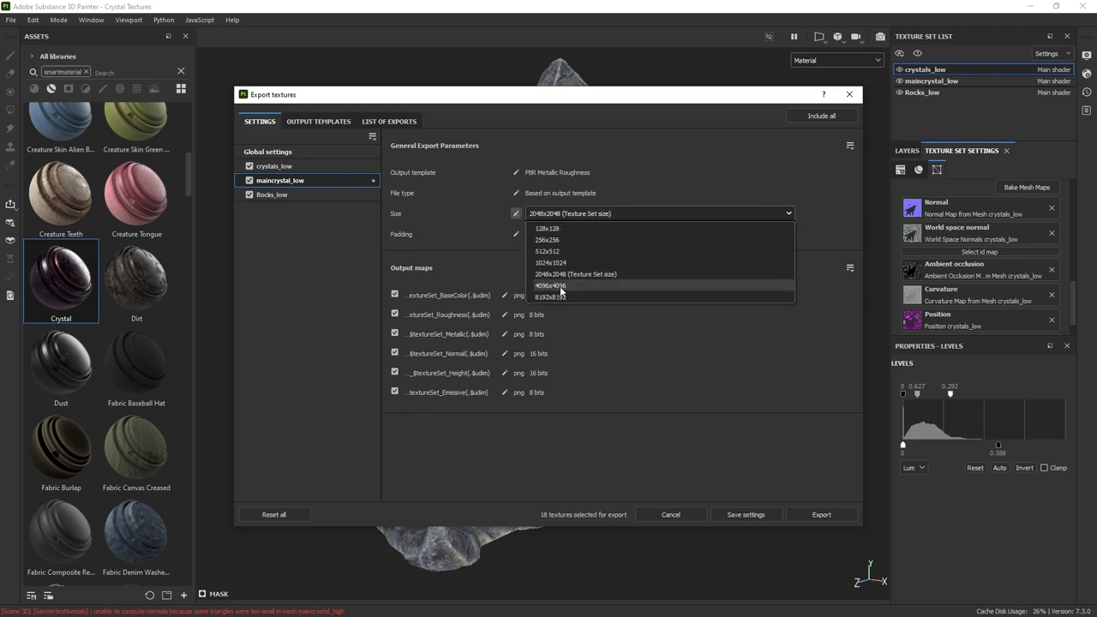
{"action": "left_click", "coordinate": [566, 282]}
- Set the Rocks_low export size to 8192x8192 and export the textures of all sets
{"action": "left_click", "coordinate": [290, 195]}
{"action": "left_click", "coordinate": [516, 214]}
{"action": "left_click", "coordinate": [549, 215]}
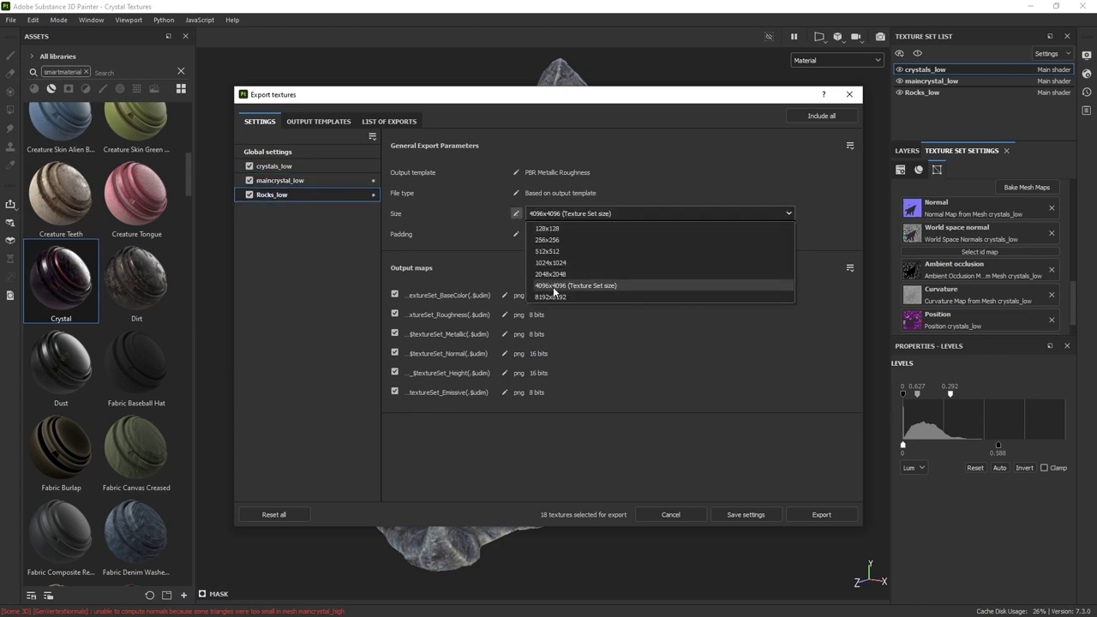
{"action": "left_click", "coordinate": [553, 293]}
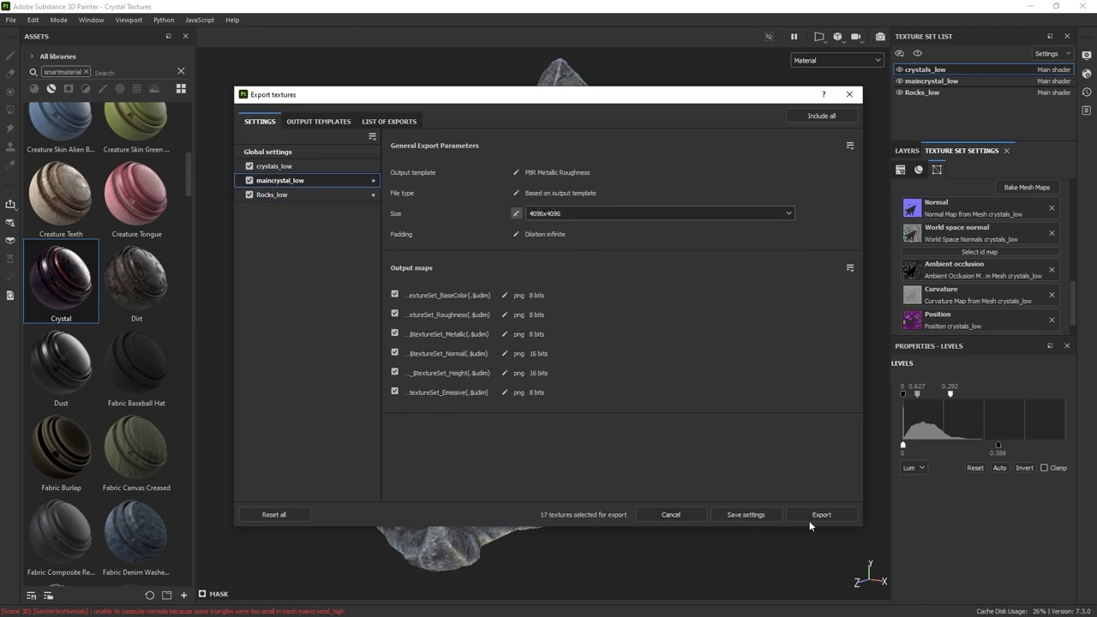
{"action": "left_click", "coordinate": [820, 516]}
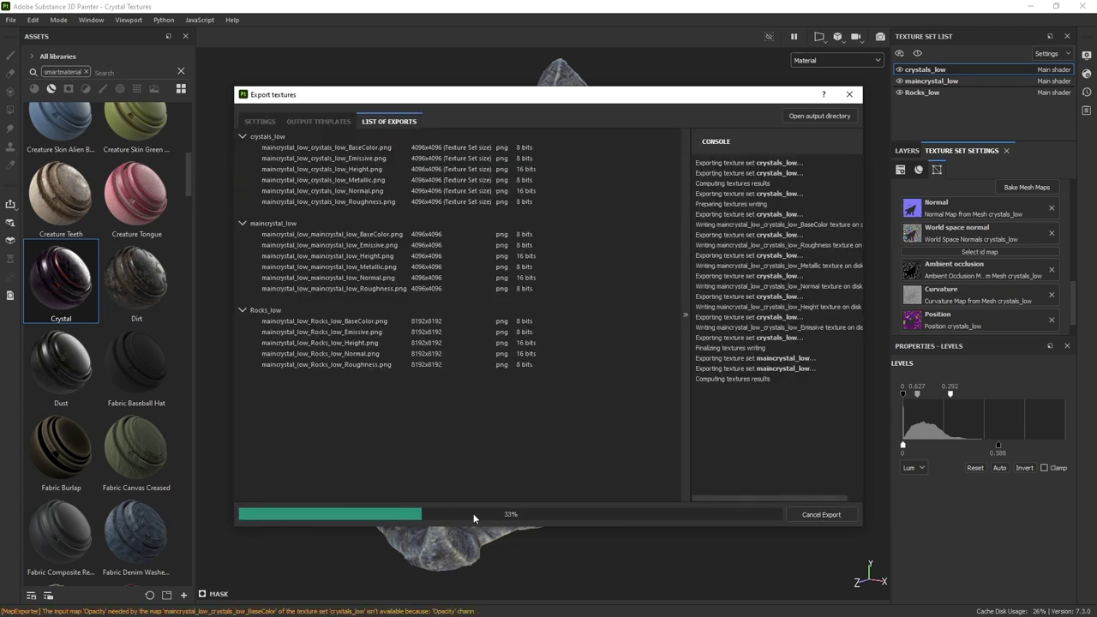
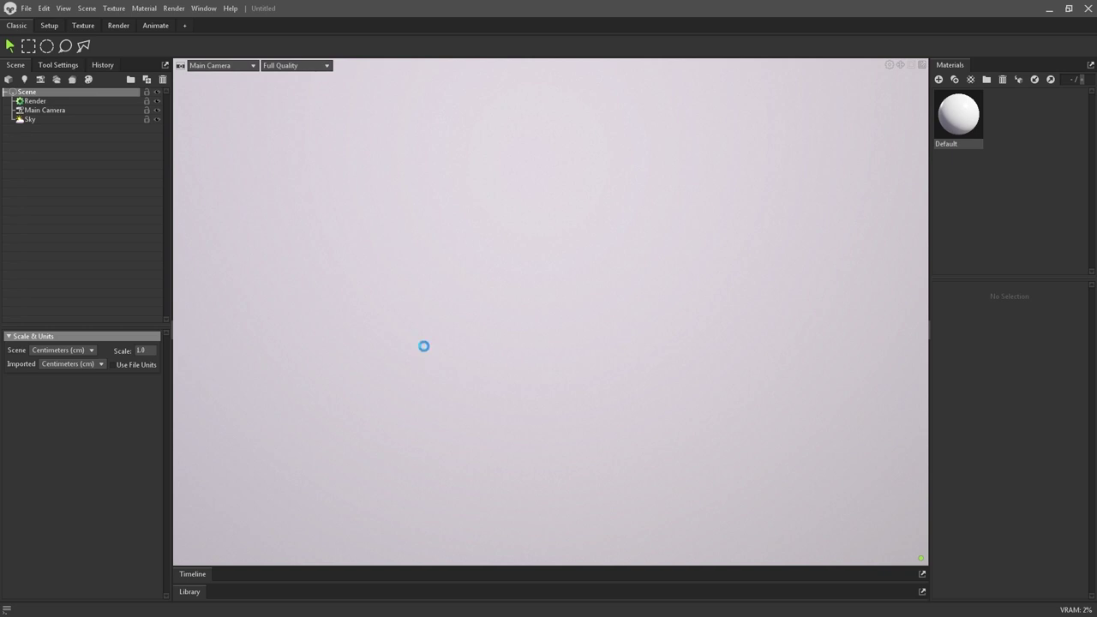
- Switch to Marmoset Toolbag, import the maincrystal_low model and frame it in the viewport
{"action": "mouse_move", "coordinate": [644, 336]}
{"action": "left_mouse_down"}
{"action": "mouse_move", "coordinate": [596, 339]}
{"action": "mouse_move", "coordinate": [610, 353]}
{"action": "mouse_move", "coordinate": [580, 334]}
{"action": "mouse_move", "coordinate": [629, 343]}
{"action": "left_mouse_up"}
{"action": "right_click_drag", "start_coordinate": [629, 343], "coordinate": [592, 343]}
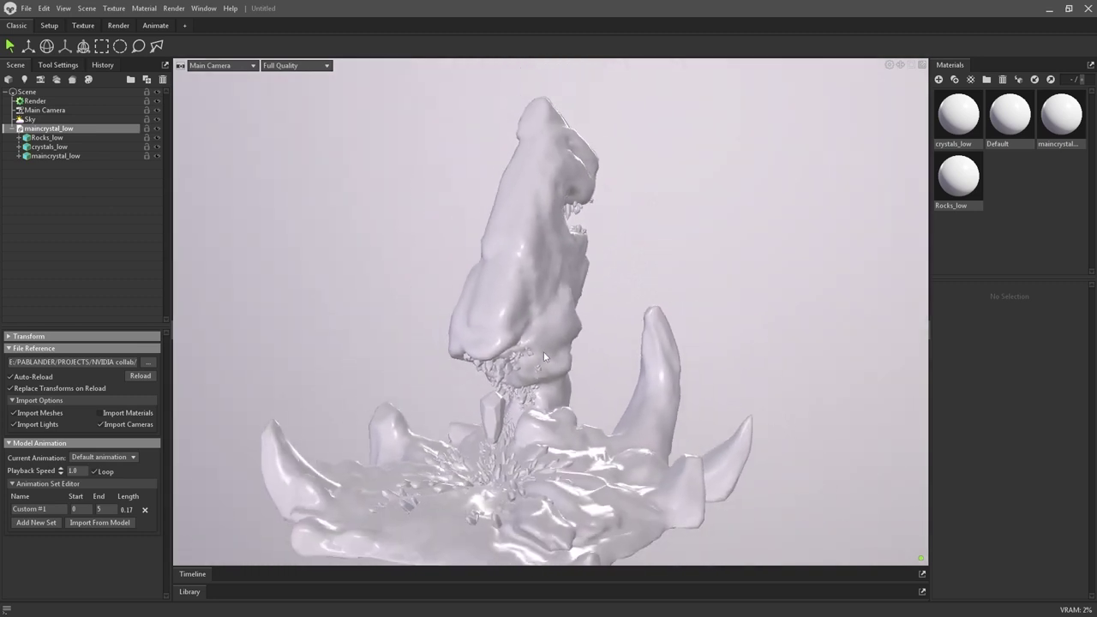
{"action": "middle_click_drag", "start_coordinate": [545, 335], "coordinate": [534, 318]}
{"action": "right_click_drag", "start_coordinate": [534, 318], "coordinate": [512, 280]}
{"action": "left_click_drag", "start_coordinate": [511, 283], "coordinate": [532, 280]}
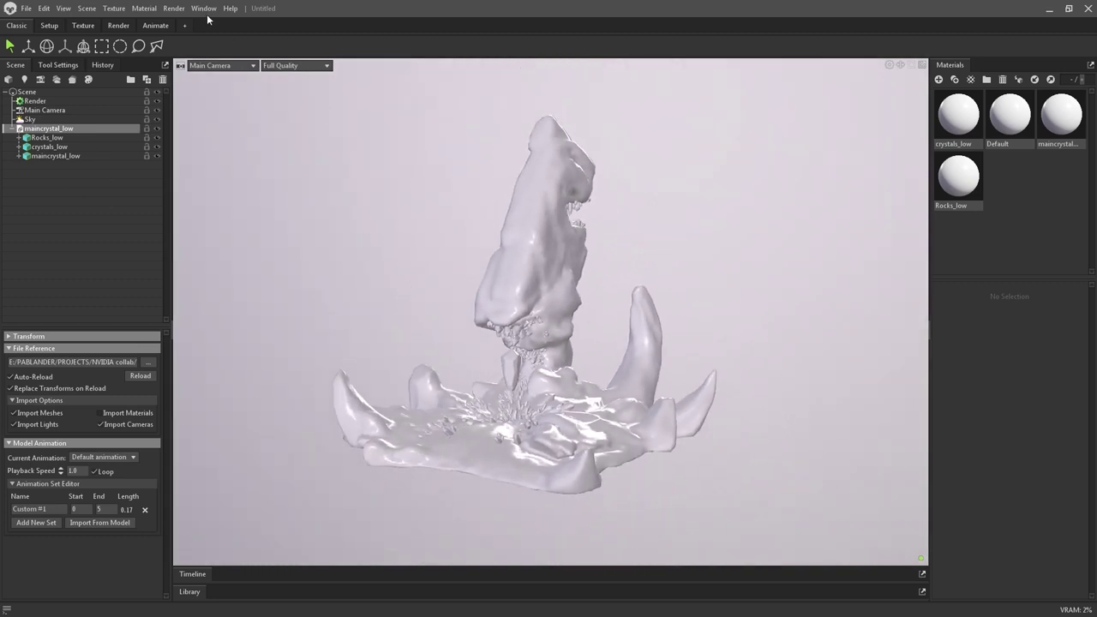
- Add a shadow catcher to the scene
{"action": "left_click", "coordinate": [159, 8]}
{"action": "left_click", "coordinate": [89, 9]}
{"action": "left_click", "coordinate": [88, 9]}
{"action": "mouse_move", "coordinate": [109, 25]}
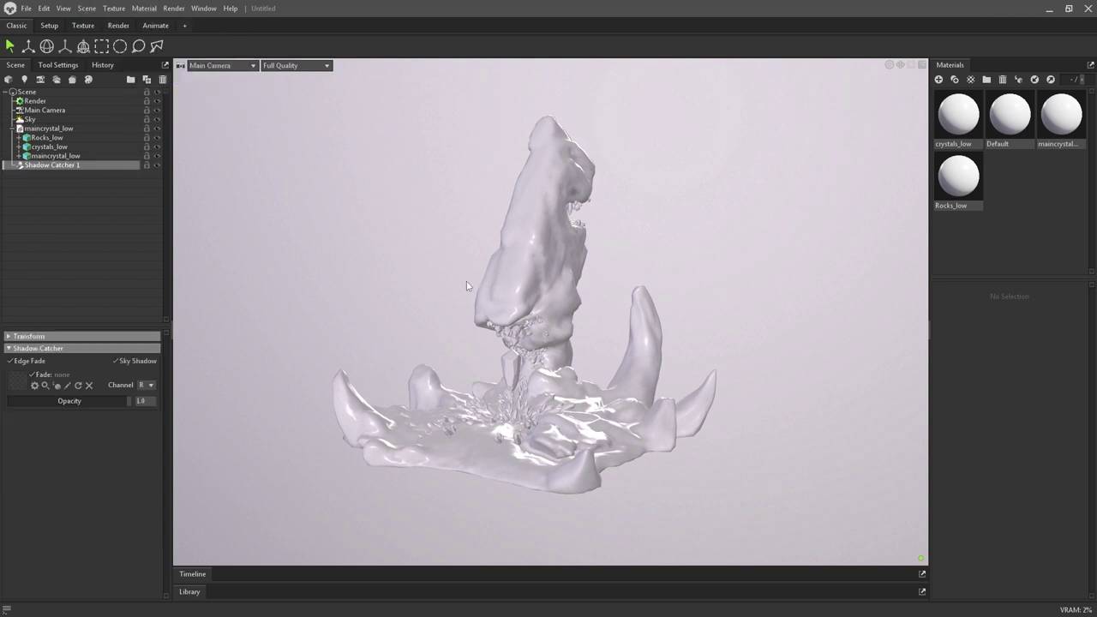
- Try to move and scale the shadow catcher to fit beneath the rock base
{"action": "scroll", "coordinate": [468, 287], "scroll_direction": "down", "scroll_amount": 1}
{"action": "key", "text": "e"}
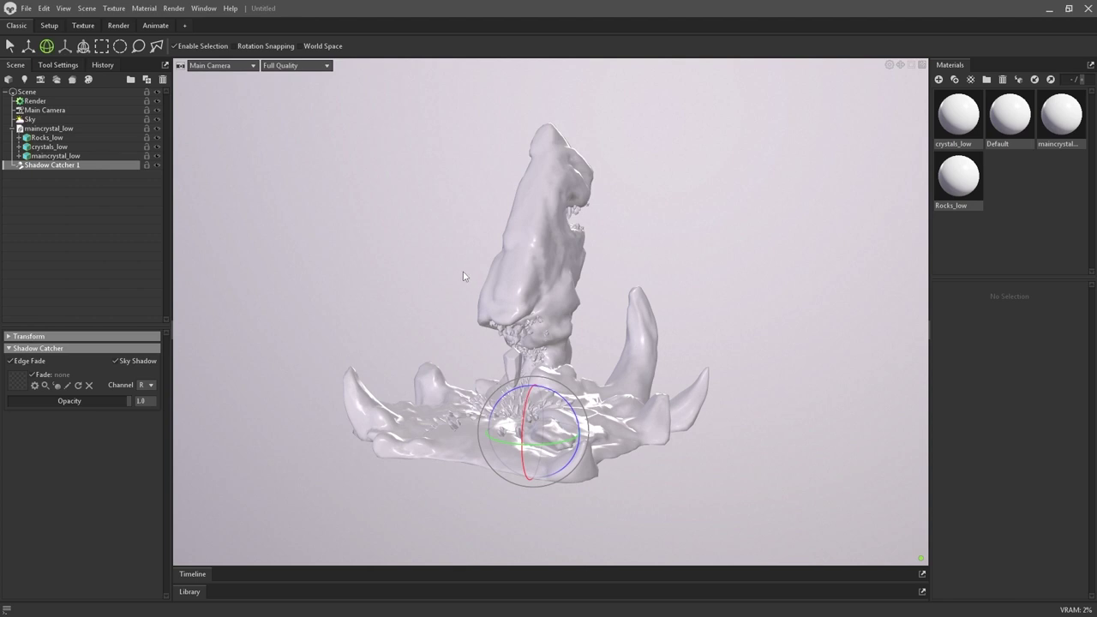
{"action": "left_click_drag", "start_coordinate": [463, 276], "coordinate": [471, 253]}
{"action": "key", "text": "w"}
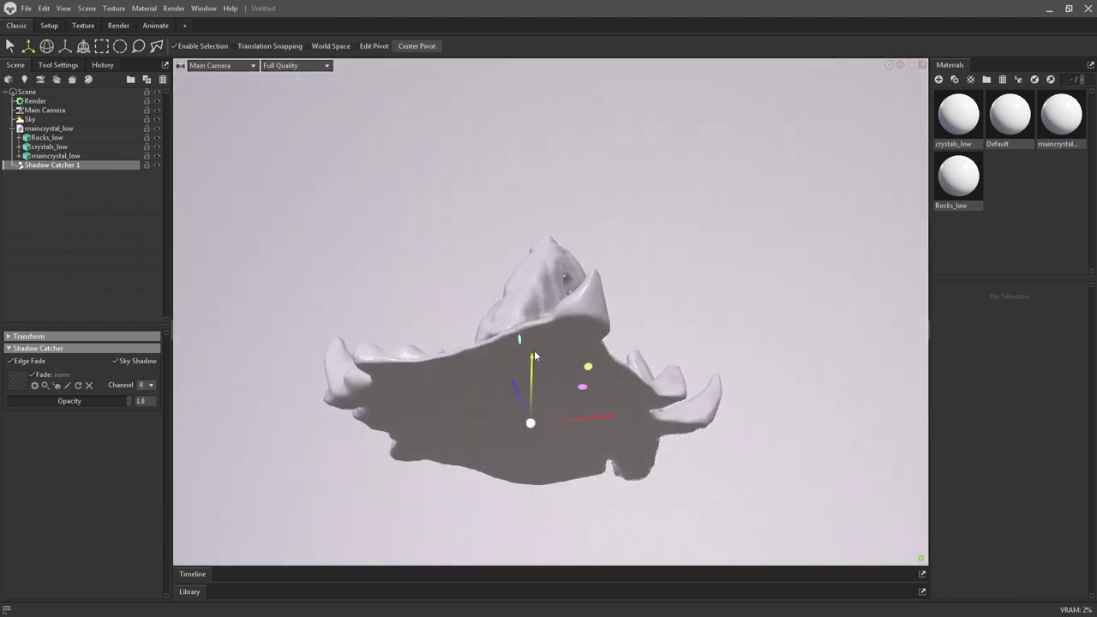
{"action": "mouse_move", "coordinate": [533, 358]}
{"action": "left_mouse_down"}
{"action": "mouse_move", "coordinate": [531, 415]}
{"action": "mouse_move", "coordinate": [530, 353]}
{"action": "left_mouse_up"}
{"action": "key", "text": "r"}
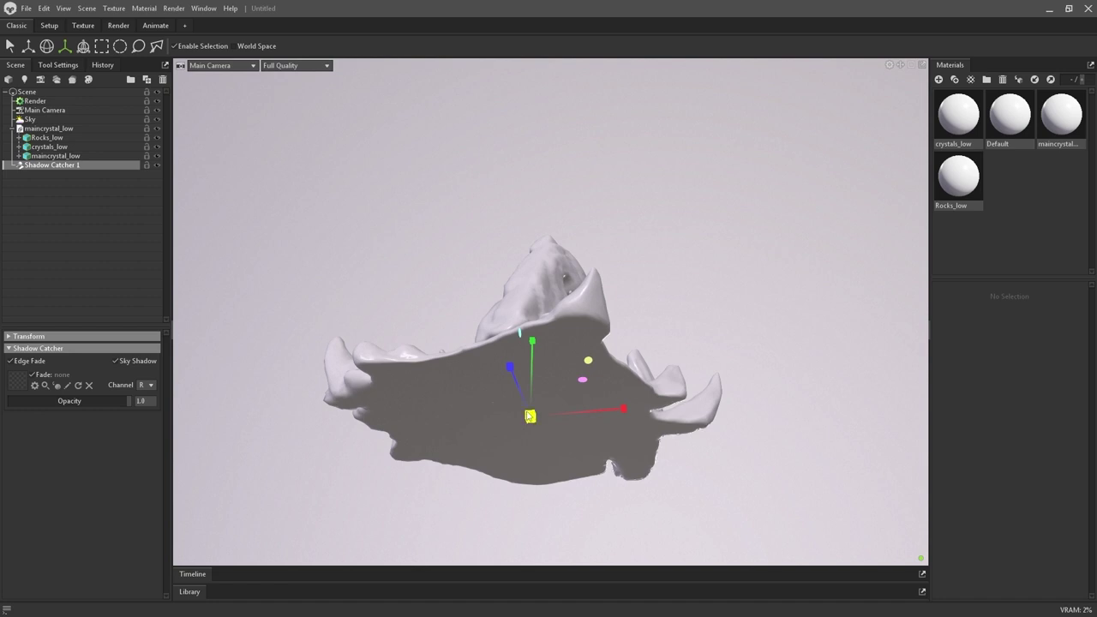
{"action": "key", "text": "w"}
{"action": "left_click_drag", "start_coordinate": [521, 408], "coordinate": [494, 439]}
- Show the scale reference in the viewport and compare its size with the model
{"action": "left_click", "coordinate": [890, 65]}
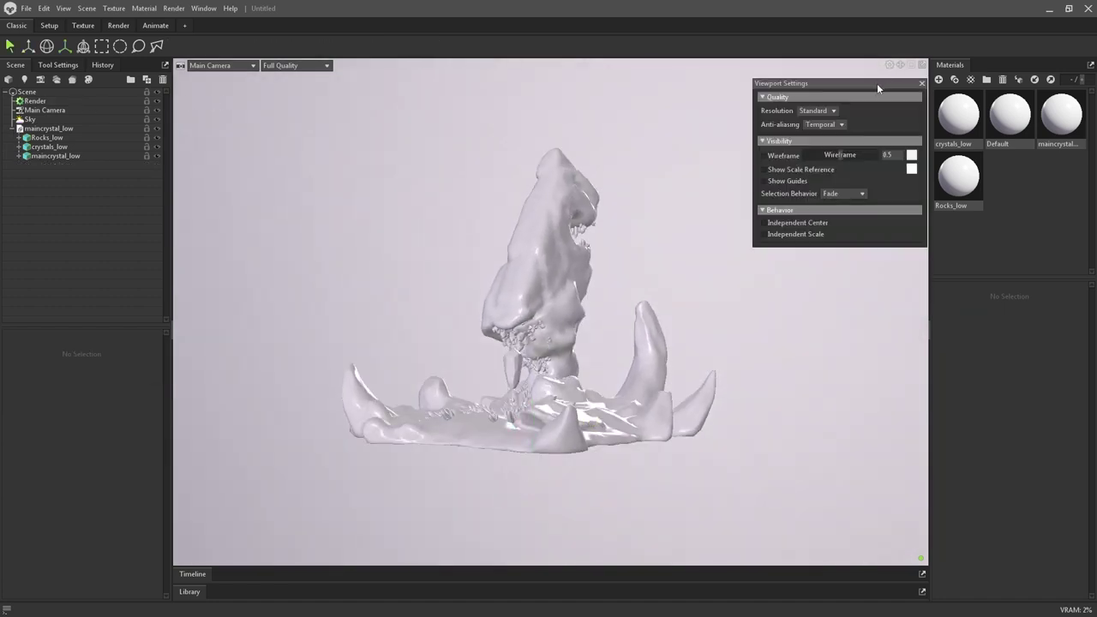
{"action": "left_click", "coordinate": [788, 170]}
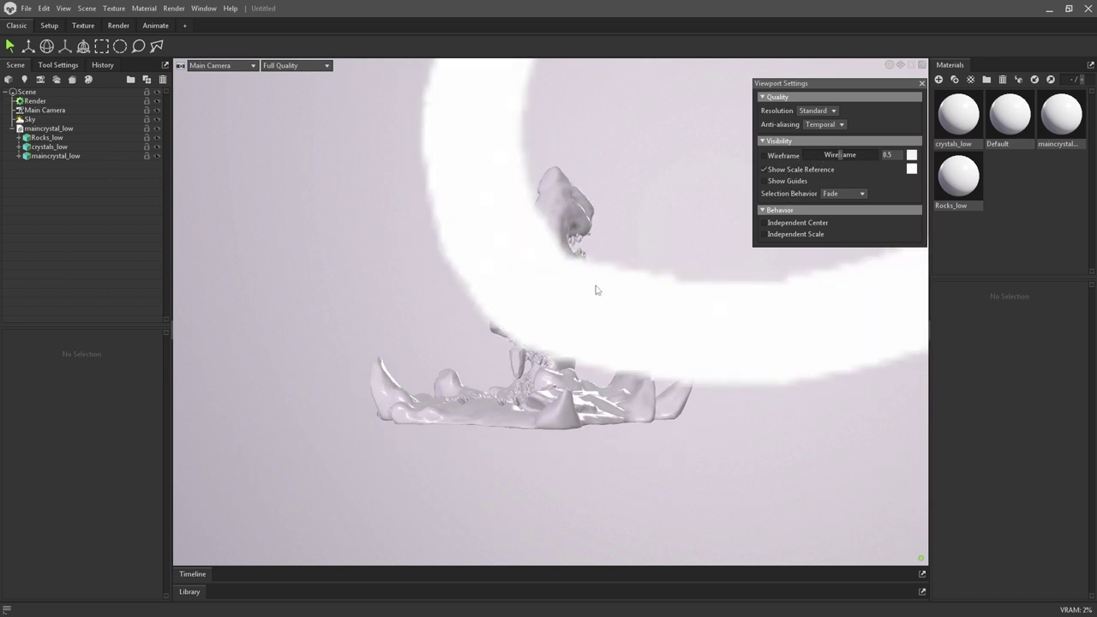
{"action": "scroll", "coordinate": [520, 343], "scroll_direction": "up", "scroll_amount": 8}
{"action": "left_click_drag", "start_coordinate": [575, 409], "coordinate": [573, 437]}
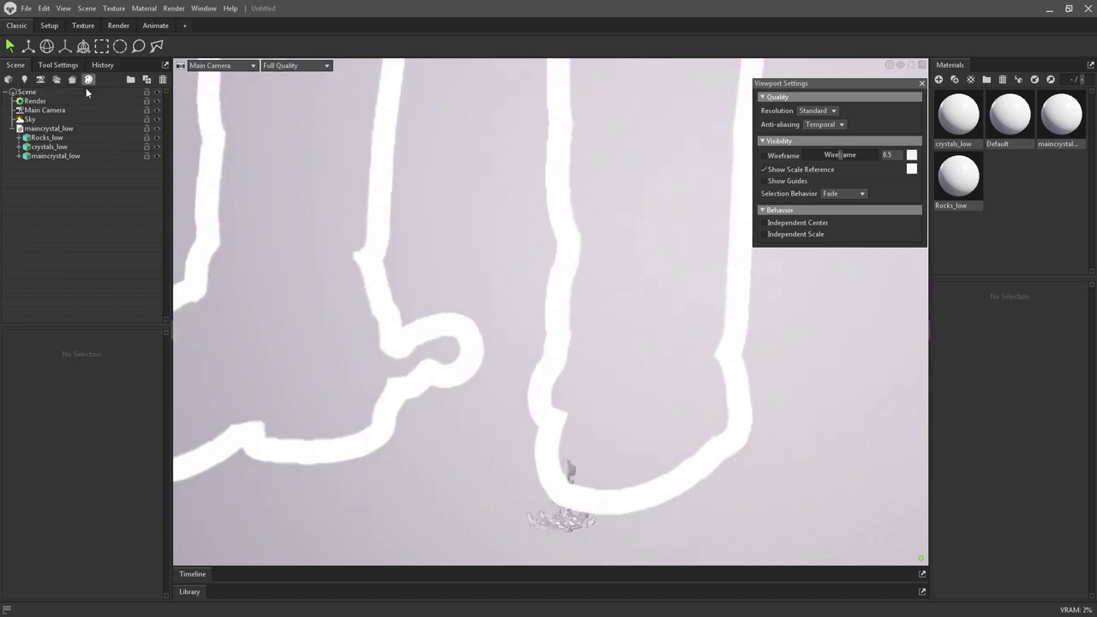
- Set the scene scale to 100 and hide the scale reference
{"action": "left_click", "coordinate": [85, 91]}
{"action": "key", "text": "Return"}
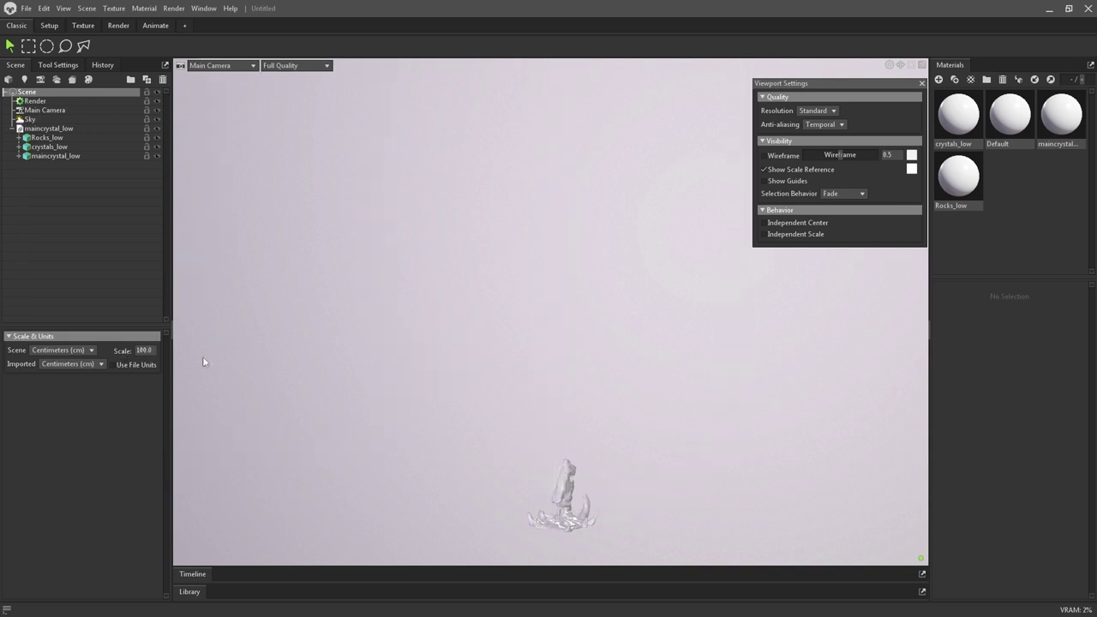
{"action": "scroll", "coordinate": [558, 326], "scroll_direction": "up", "scroll_amount": 5}
{"action": "left_click_drag", "start_coordinate": [526, 390], "coordinate": [602, 201]}
{"action": "left_click", "coordinate": [784, 169]}
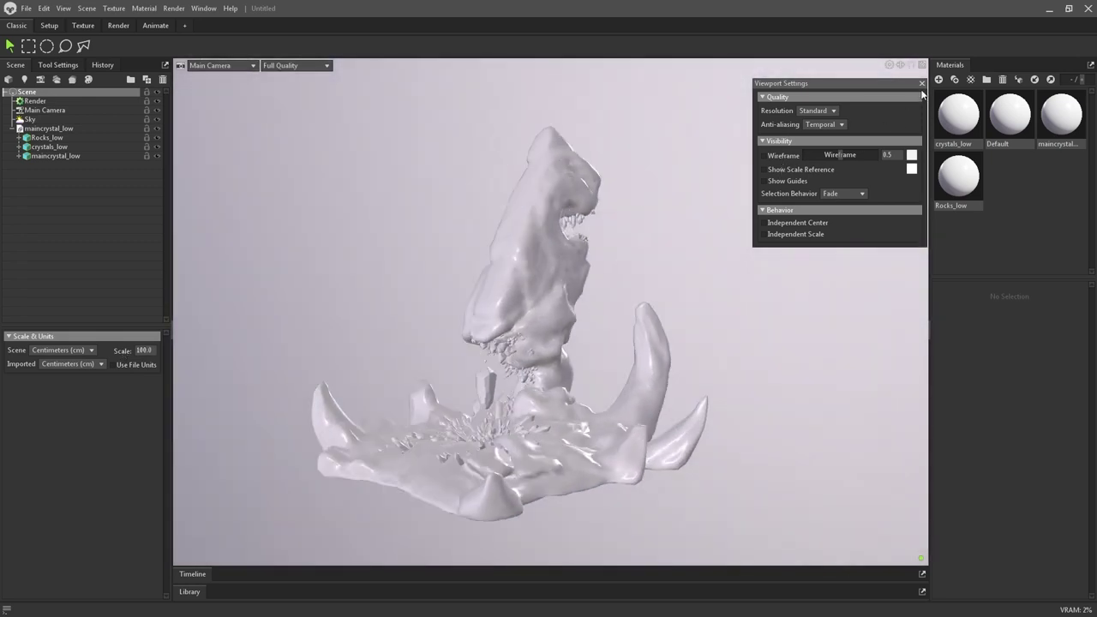
- Delete the imported crystal and rock materials, keeping only the Default material
{"action": "left_click", "coordinate": [964, 99]}
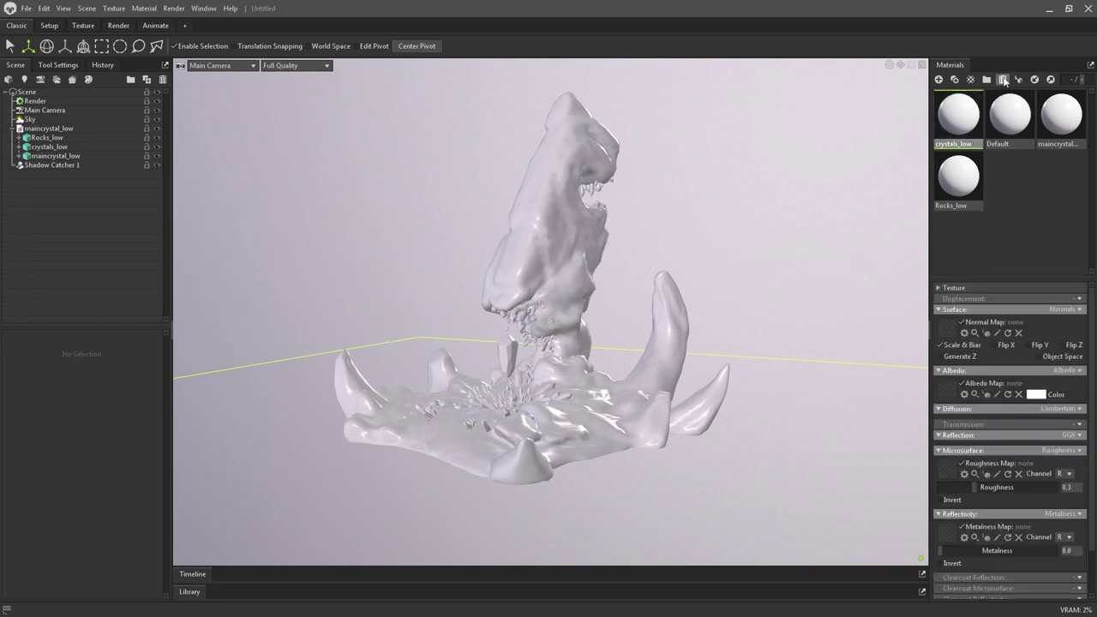
{"action": "left_click", "coordinate": [1003, 80]}
{"action": "left_click", "coordinate": [1003, 80]}
{"action": "left_click", "coordinate": [1003, 80]}
{"action": "left_click", "coordinate": [1003, 80]}
{"action": "left_click", "coordinate": [1003, 80]}
{"action": "left_click_drag", "start_coordinate": [889, 166], "coordinate": [847, 176]}
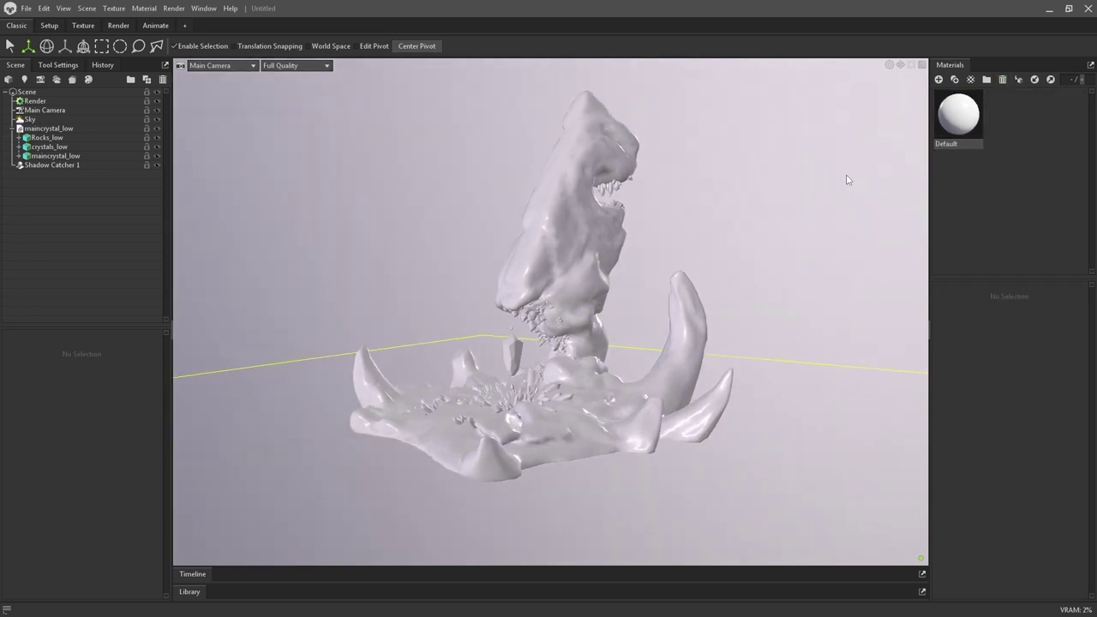
- Load the Bridge Waterfall sky from the library as the scene lighting and rotate it to -60
{"action": "middle_click_drag", "start_coordinate": [848, 177], "coordinate": [812, 185]}
{"action": "left_click", "coordinate": [86, 119]}
{"action": "left_click", "coordinate": [101, 350]}
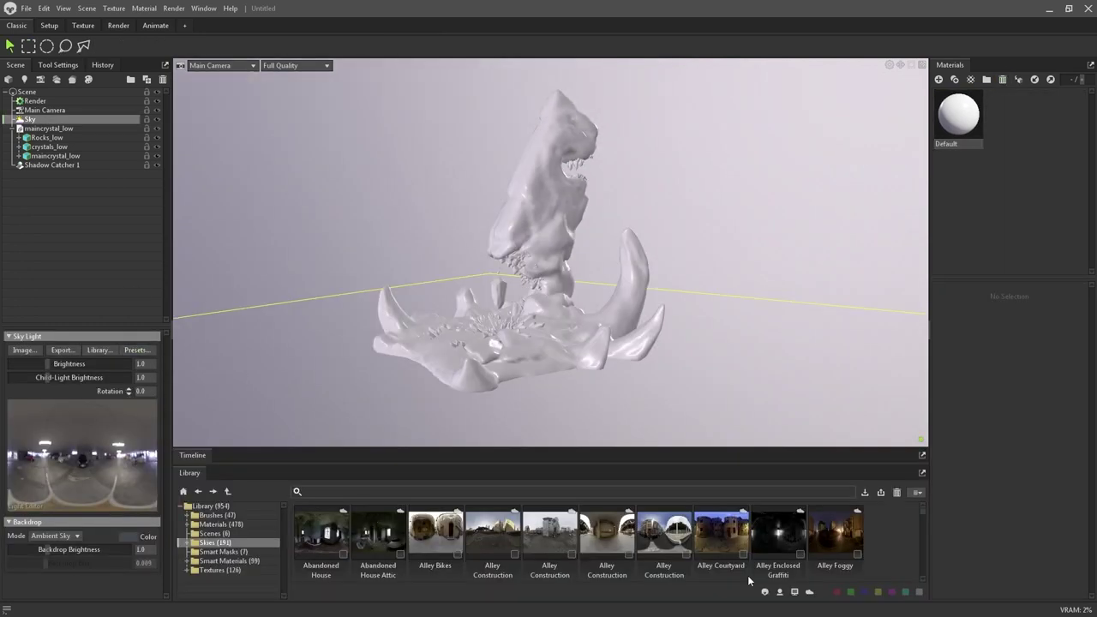
{"action": "left_click", "coordinate": [794, 591]}
{"action": "double_click", "coordinate": [550, 533]}
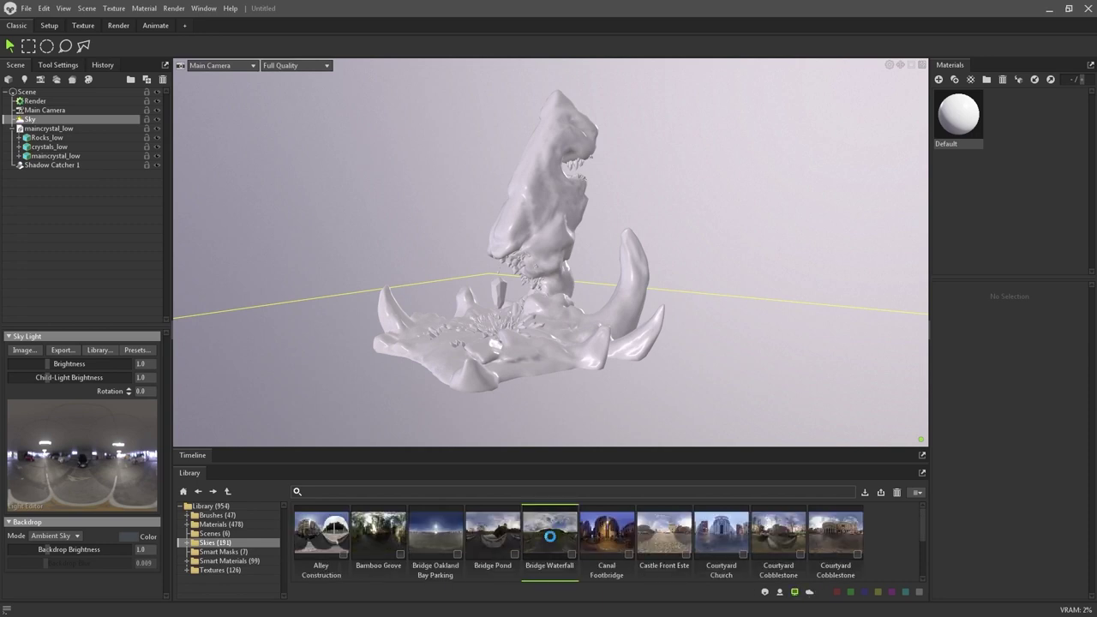
{"action": "left_click", "coordinate": [189, 472]}
{"action": "left_click_drag", "start_coordinate": [469, 400], "coordinate": [467, 346], "text": "shift"}
- Add a directional light in the cloudy area of the sky image and rotate it to redirect the shadows
{"action": "left_click", "coordinate": [43, 427]}
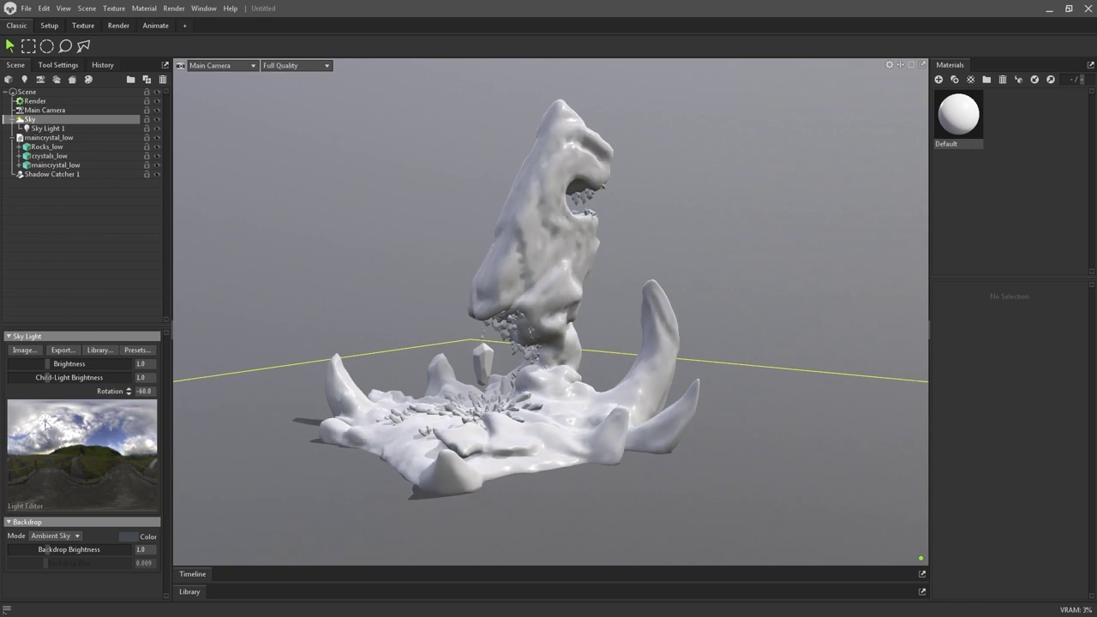
{"action": "left_click", "coordinate": [48, 128]}
{"action": "left_click_drag", "start_coordinate": [575, 260], "coordinate": [677, 369]}
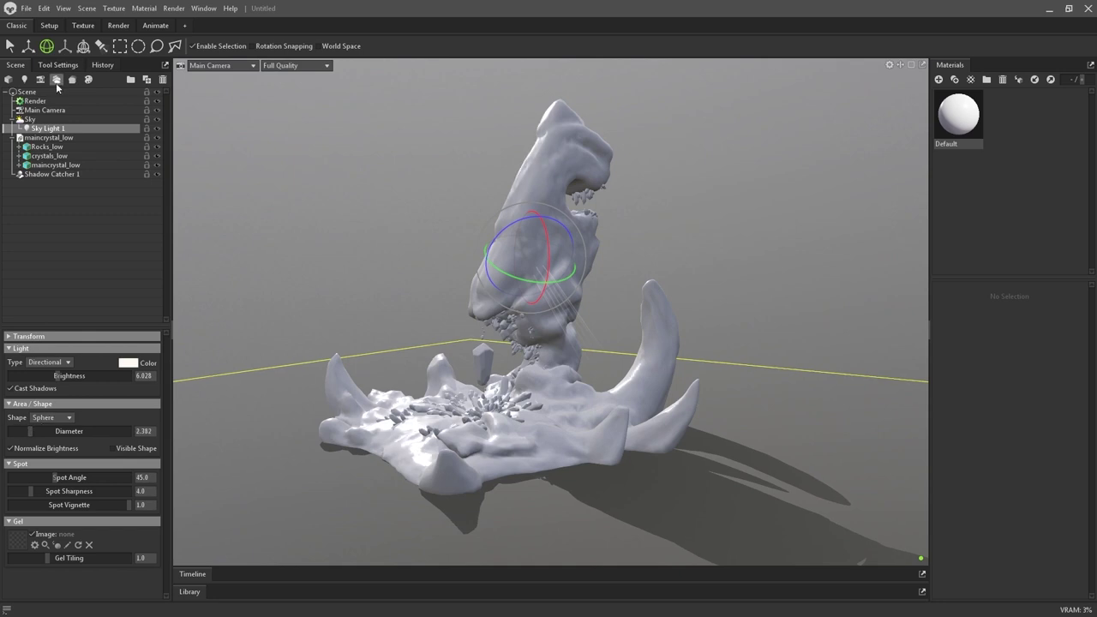
- Enable ray tracing in the render settings and set the viewport denoiser to GPU
{"action": "left_click", "coordinate": [35, 100]}
{"action": "left_click", "coordinate": [38, 362]}
{"action": "left_click_drag", "start_coordinate": [118, 324], "coordinate": [118, 263]}
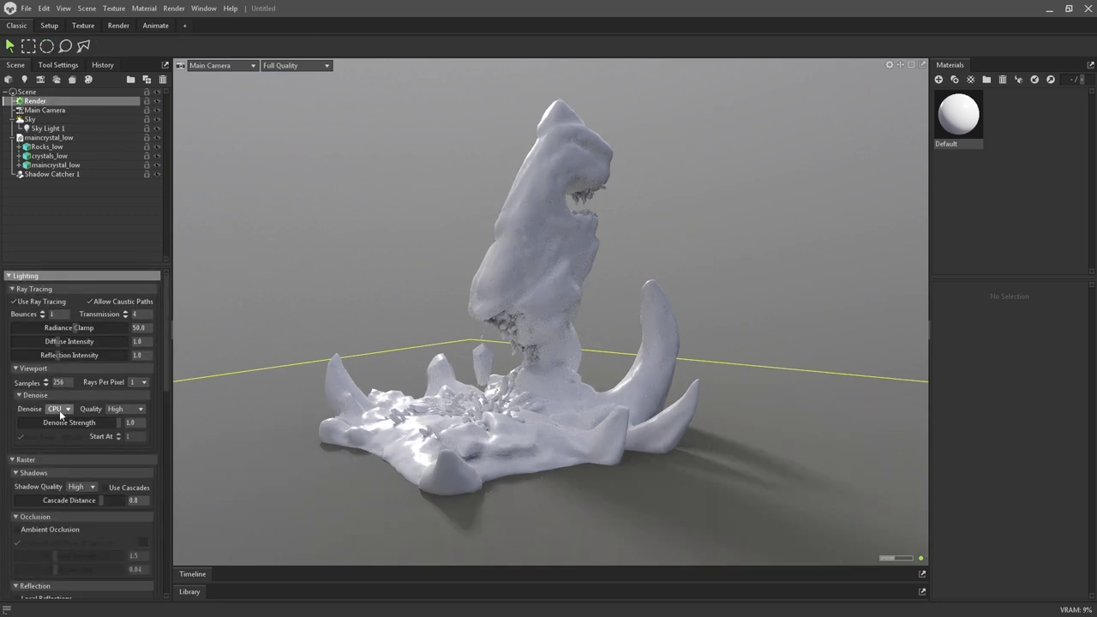
{"action": "left_click", "coordinate": [59, 410]}
{"action": "left_click", "coordinate": [58, 441]}
- Rotate Sky Light 1 further to adjust the light direction on the model
{"action": "left_click", "coordinate": [128, 128]}
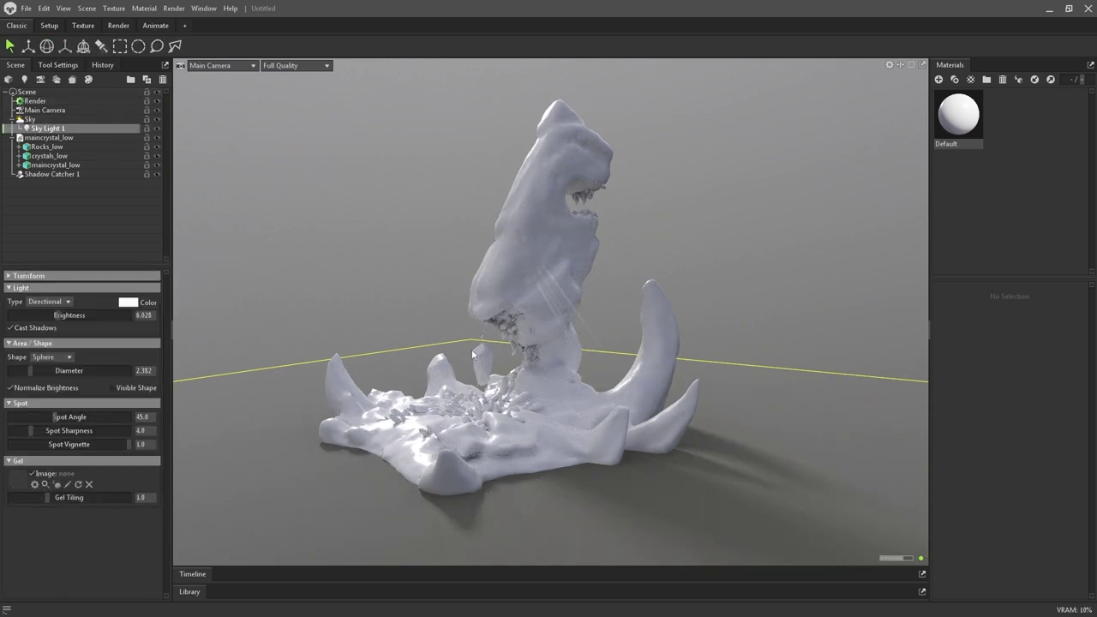
{"action": "key", "text": "e"}
{"action": "left_click_drag", "start_coordinate": [533, 282], "coordinate": [542, 246]}
{"action": "left_click_drag", "start_coordinate": [657, 254], "coordinate": [629, 253]}
{"action": "scroll", "coordinate": [539, 335], "scroll_direction": "up", "scroll_amount": 3}
{"action": "left_click_drag", "start_coordinate": [539, 331], "coordinate": [649, 367]}
- Create new materials named main crystal, rock and crystals
{"action": "left_click", "coordinate": [938, 80]}
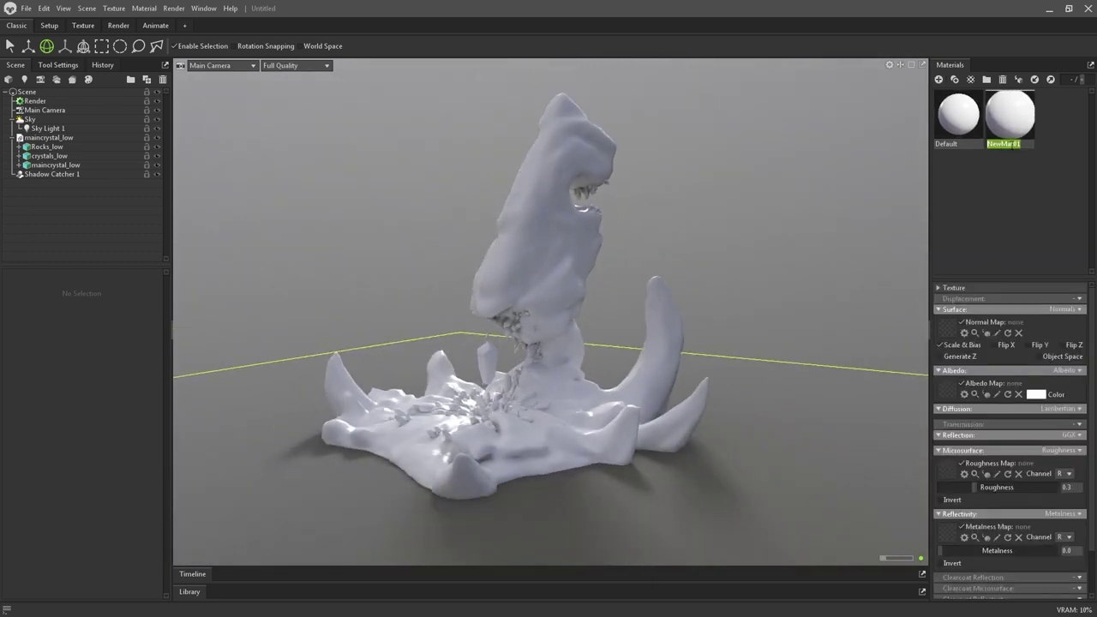
{"action": "double_click", "coordinate": [1003, 143]}
{"action": "type", "text": "main crystal"}
{"action": "key", "text": "Return"}
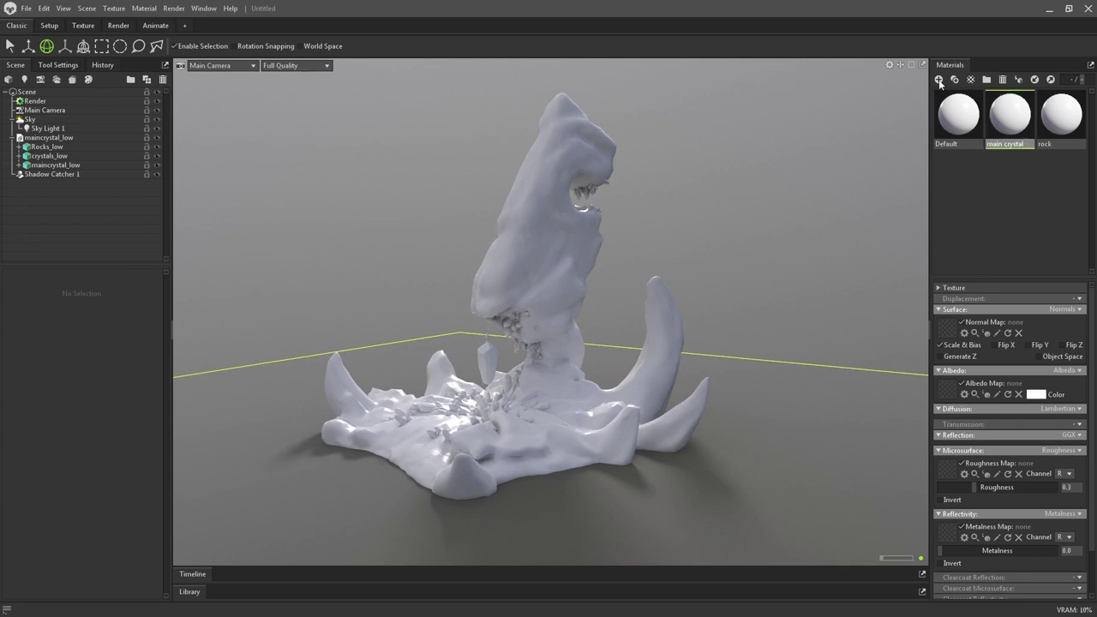
{"action": "left_click", "coordinate": [939, 79]}
{"action": "double_click", "coordinate": [1057, 143]}
{"action": "type", "text": "crystals"}
{"action": "key", "text": "Return"}
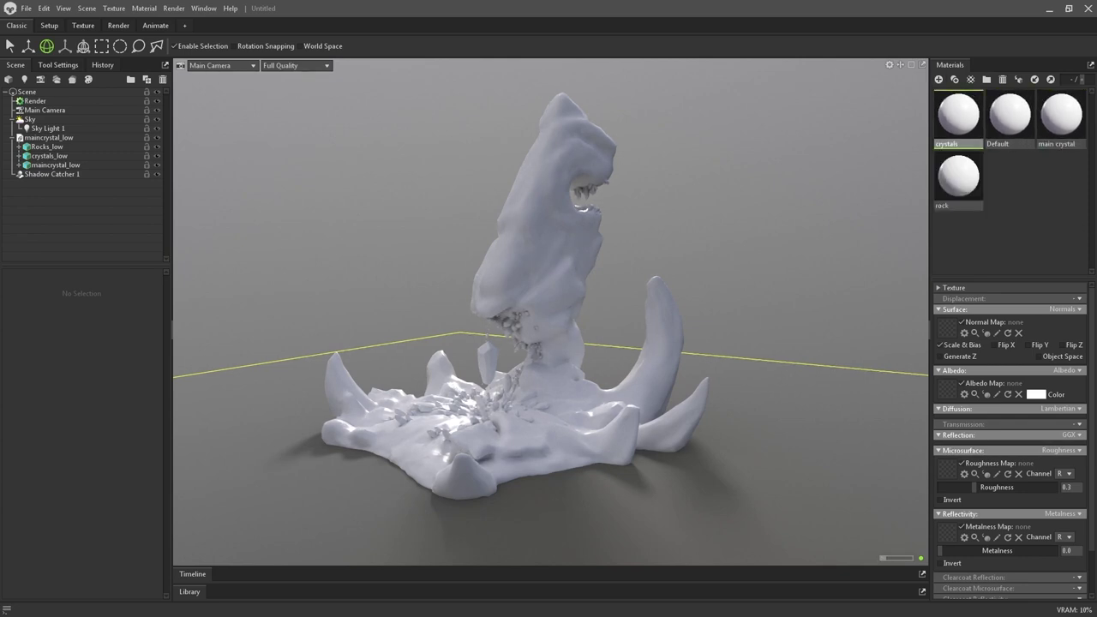
- Apply the rock material to the rock mesh and load the Rocks_low normal map into it
{"action": "left_click", "coordinate": [971, 191]}
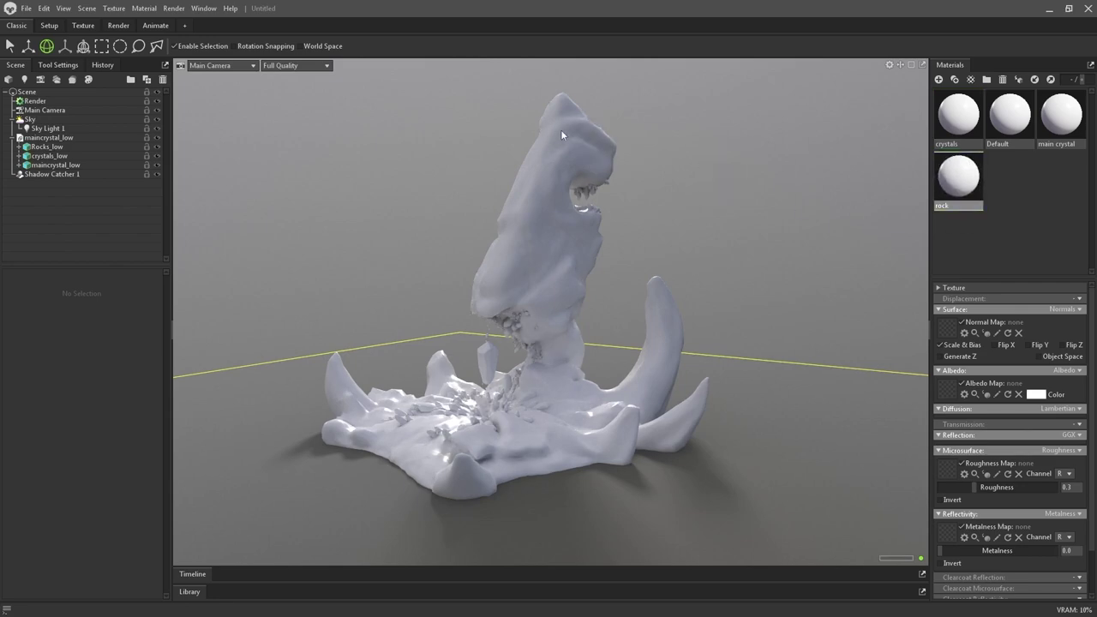
{"action": "scroll", "coordinate": [560, 132], "scroll_direction": "up", "scroll_amount": 5}
{"action": "left_click_drag", "start_coordinate": [589, 226], "coordinate": [626, 271]}
{"action": "scroll", "coordinate": [384, 172], "scroll_direction": "down", "scroll_amount": 5}
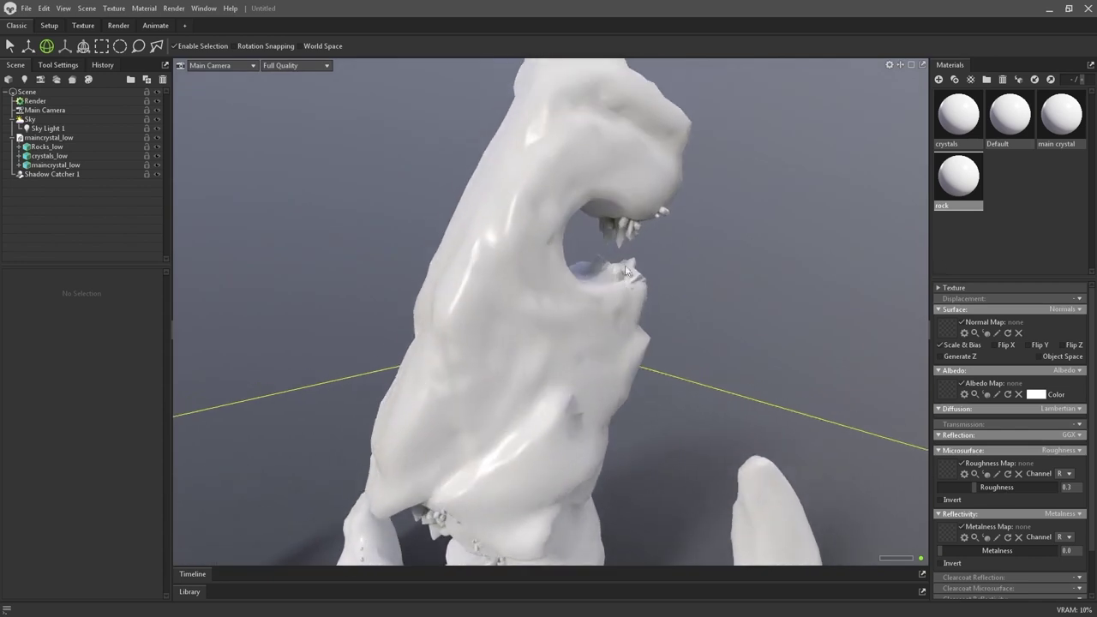
{"action": "left_click_drag", "start_coordinate": [990, 278], "coordinate": [990, 223]}
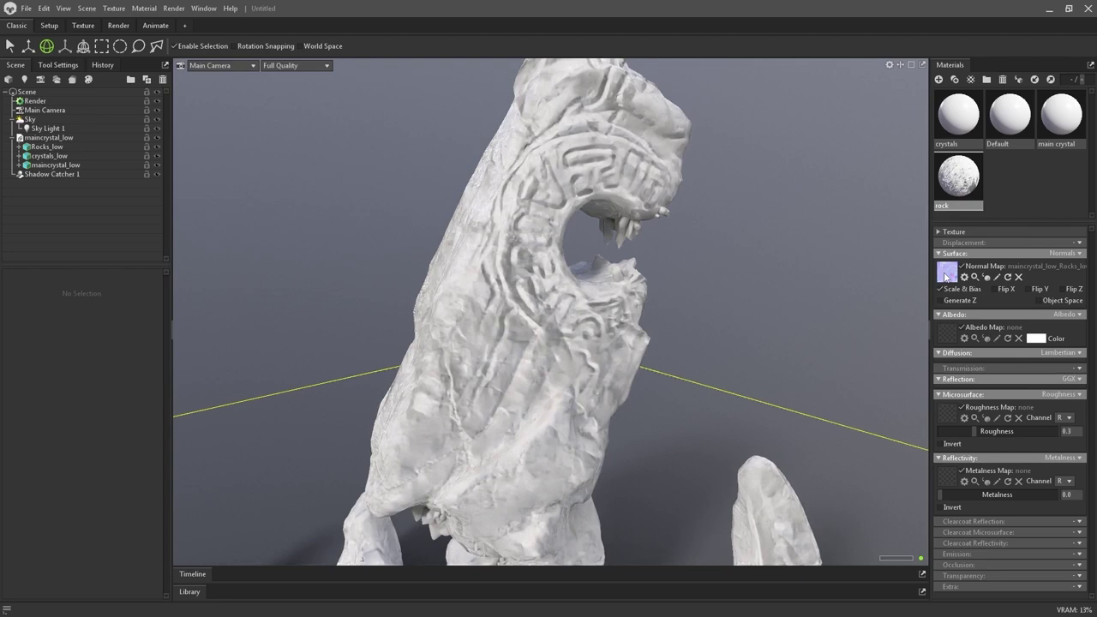
- Inspect the carved rock surface and enable Flip Y for the rock material's normal map
{"action": "left_click_drag", "start_coordinate": [728, 320], "coordinate": [717, 260]}
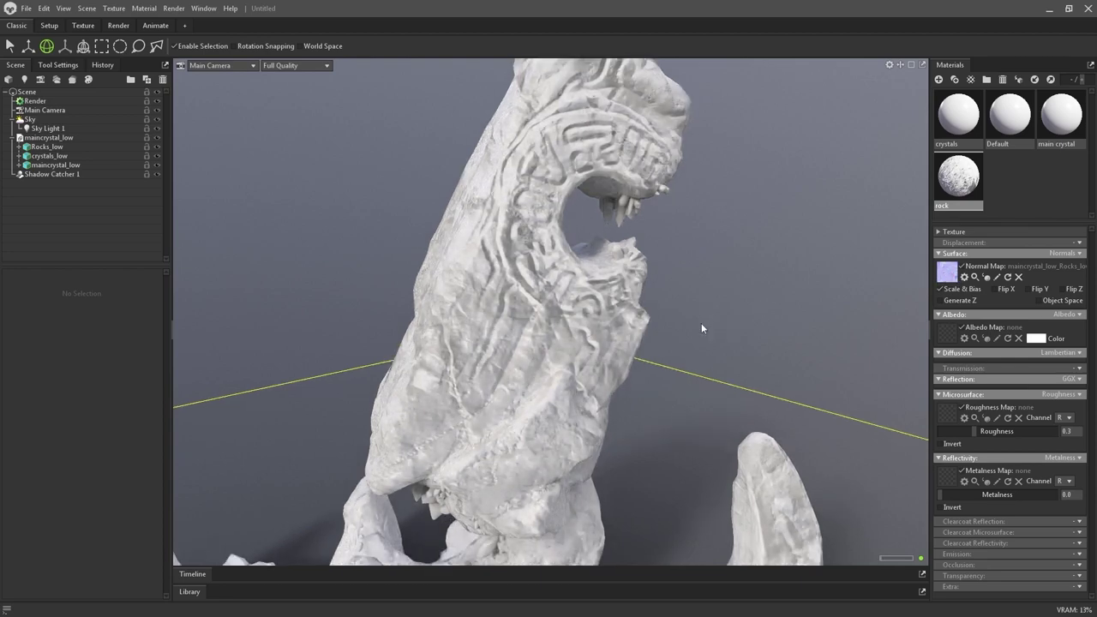
{"action": "middle_click_drag", "start_coordinate": [701, 324], "coordinate": [706, 257]}
{"action": "left_click_drag", "start_coordinate": [706, 257], "coordinate": [776, 243]}
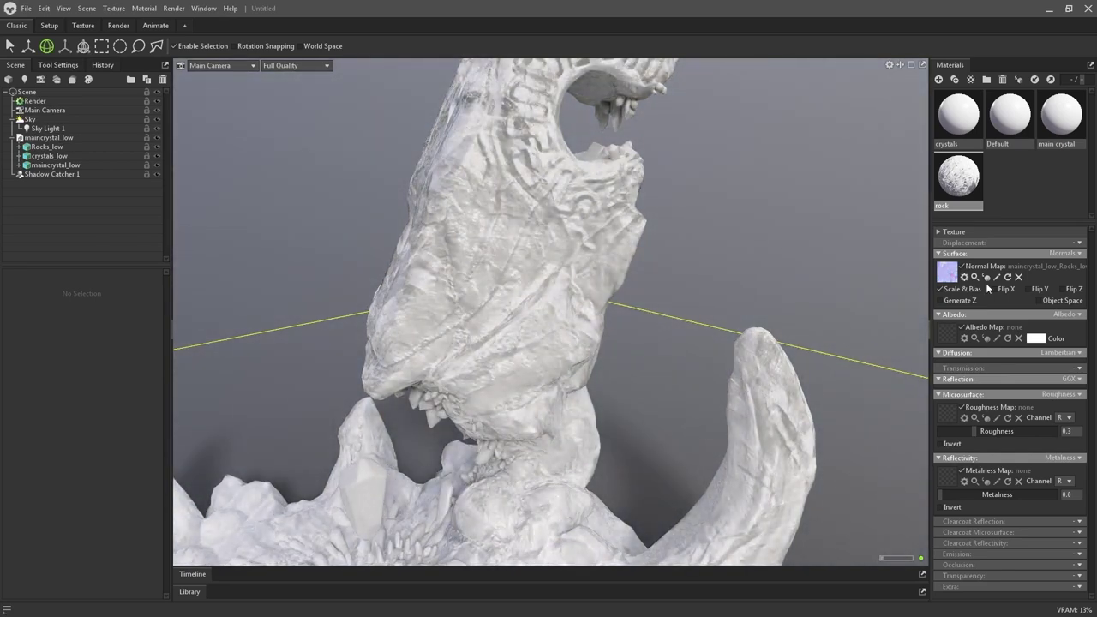
{"action": "left_click", "coordinate": [1034, 290]}
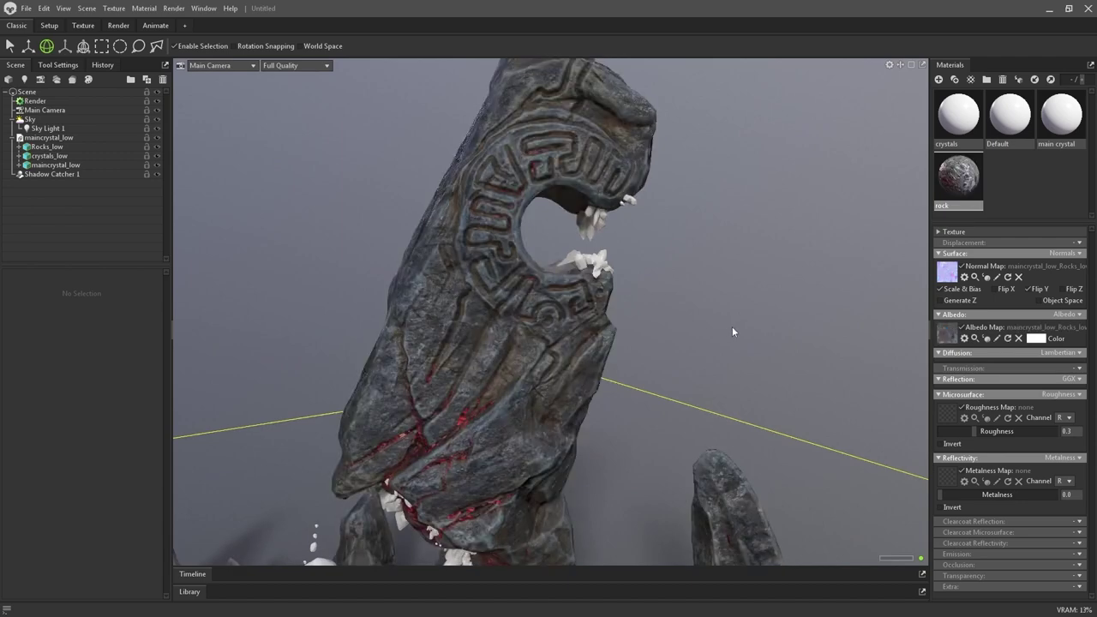
- Load the Rocks_low roughness map into the rock material and check the surface up close
{"action": "left_click_drag", "start_coordinate": [732, 326], "coordinate": [631, 288]}
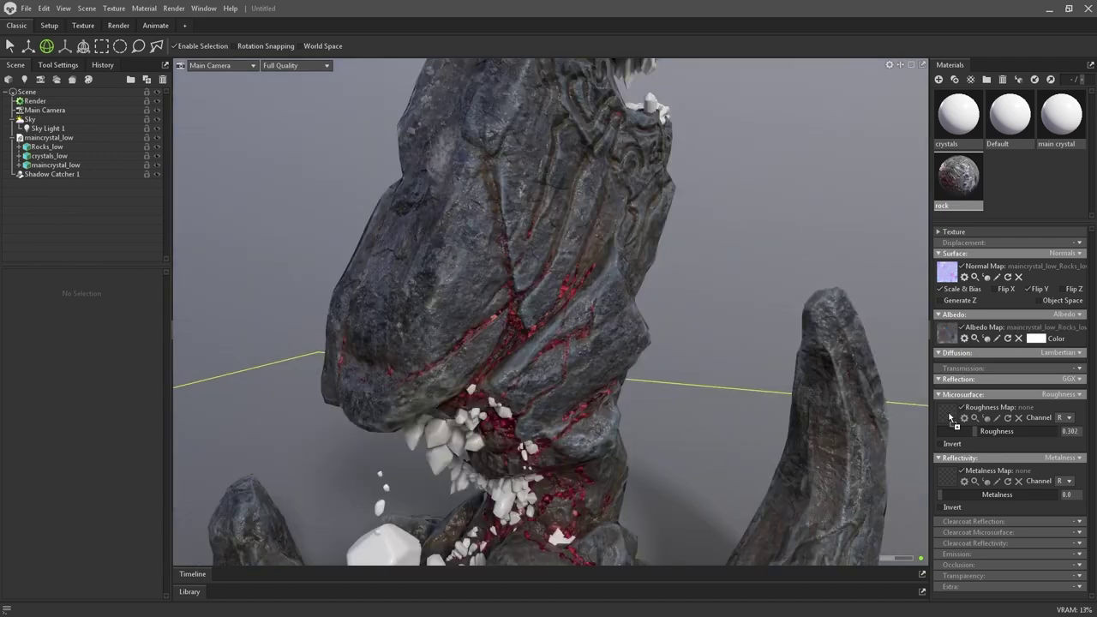
{"action": "left_click_drag", "start_coordinate": [950, 418], "coordinate": [950, 418]}
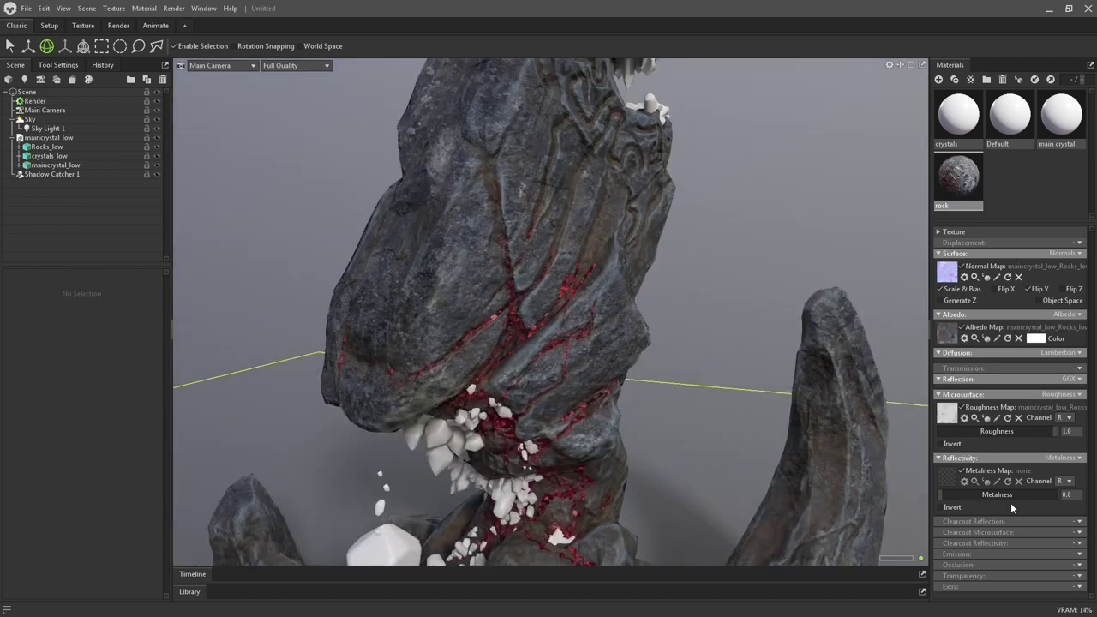
{"action": "left_click_drag", "start_coordinate": [687, 252], "coordinate": [638, 258]}
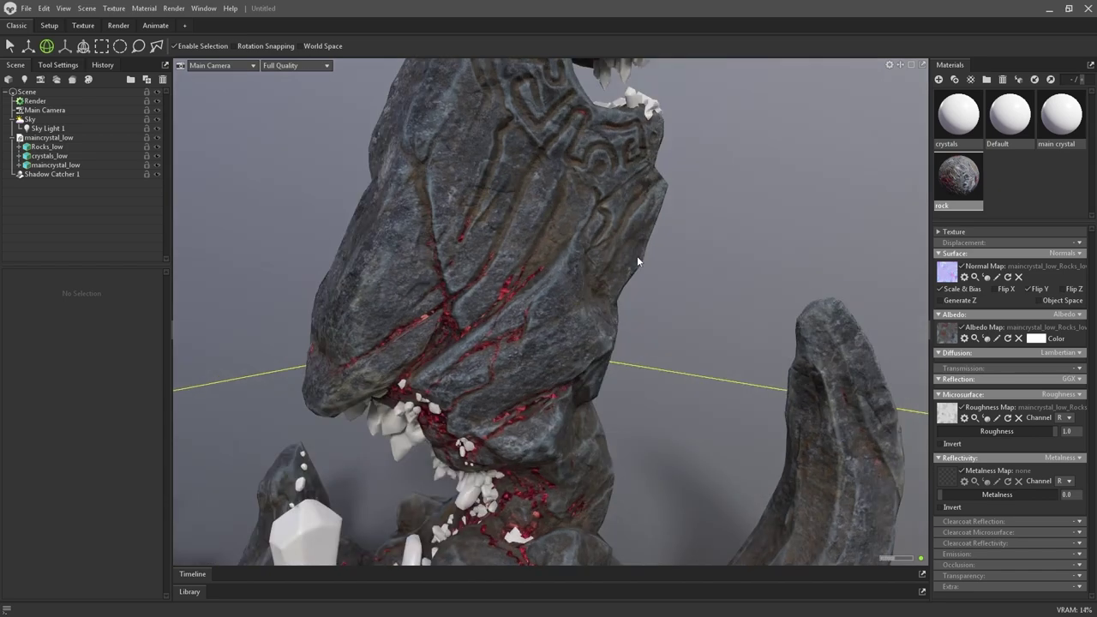
{"action": "middle_click_drag", "start_coordinate": [643, 304], "coordinate": [660, 238]}
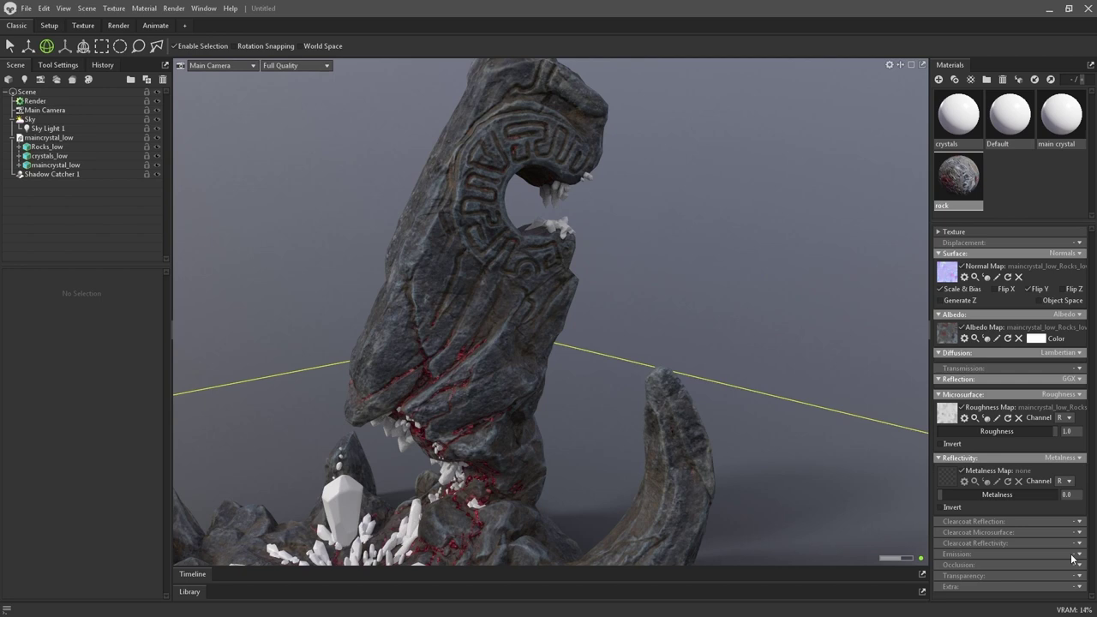
- Set the rock material's emission to Emissive and load the Rocks_low emissive map
{"action": "left_click", "coordinate": [1073, 555]}
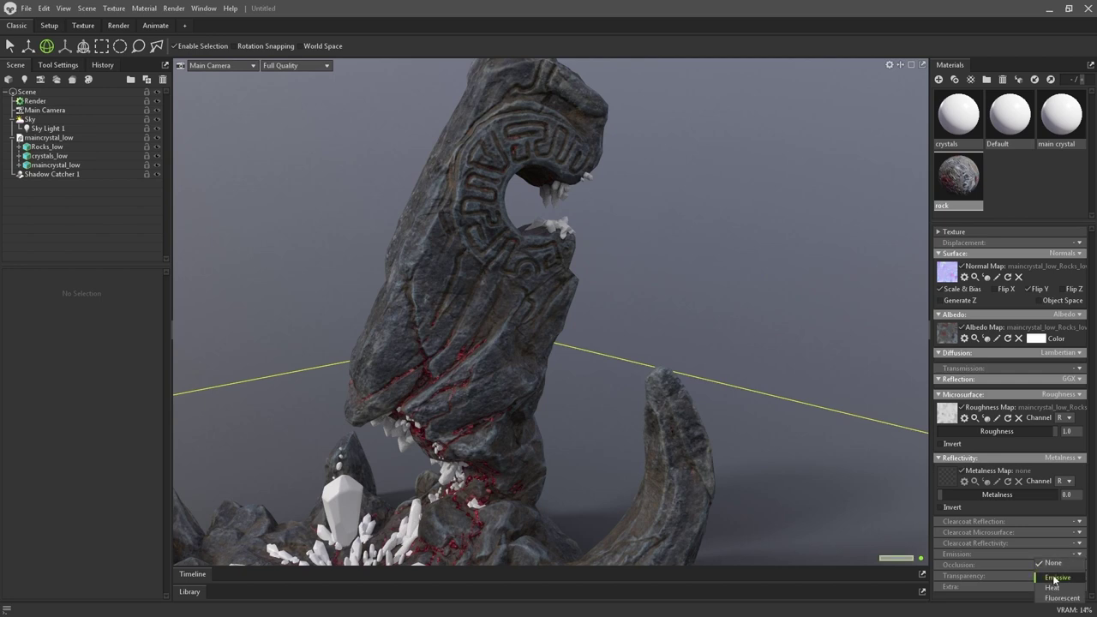
{"action": "key", "text": "Return"}
{"action": "scroll", "coordinate": [1000, 463], "scroll_direction": "down", "scroll_amount": 1}
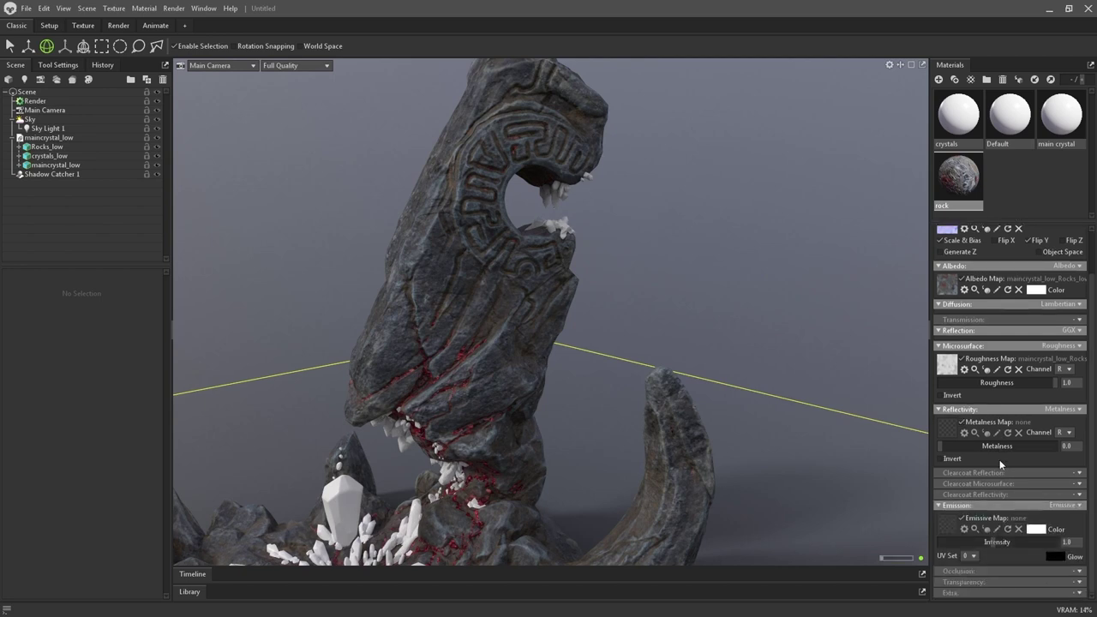
- Set the rock material's emissive color to a light peach orange
{"action": "left_click", "coordinate": [1036, 529]}
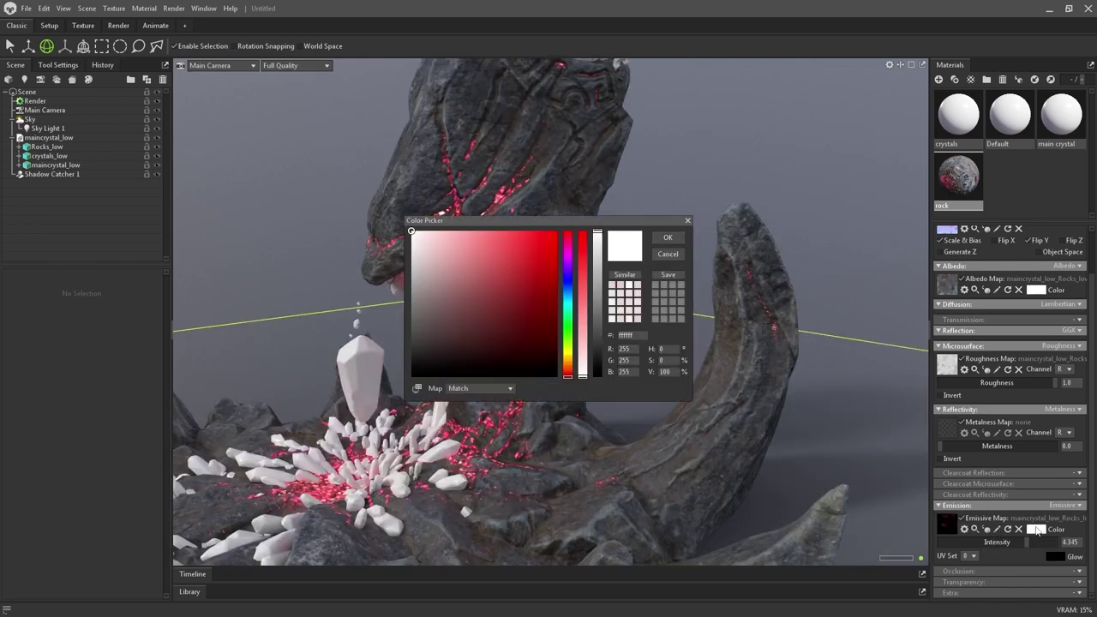
{"action": "mouse_move", "coordinate": [513, 279]}
{"action": "left_mouse_down"}
{"action": "mouse_move", "coordinate": [513, 252]}
{"action": "mouse_move", "coordinate": [490, 243]}
{"action": "left_mouse_up"}
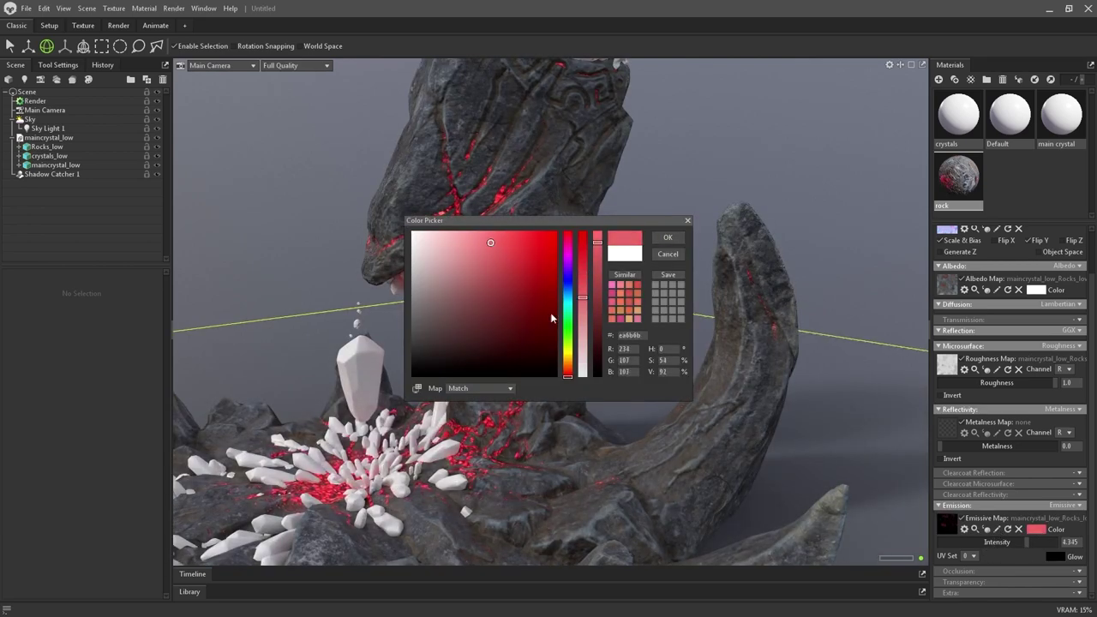
{"action": "left_click_drag", "start_coordinate": [569, 375], "coordinate": [568, 367]}
{"action": "left_click_drag", "start_coordinate": [515, 280], "coordinate": [464, 237]}
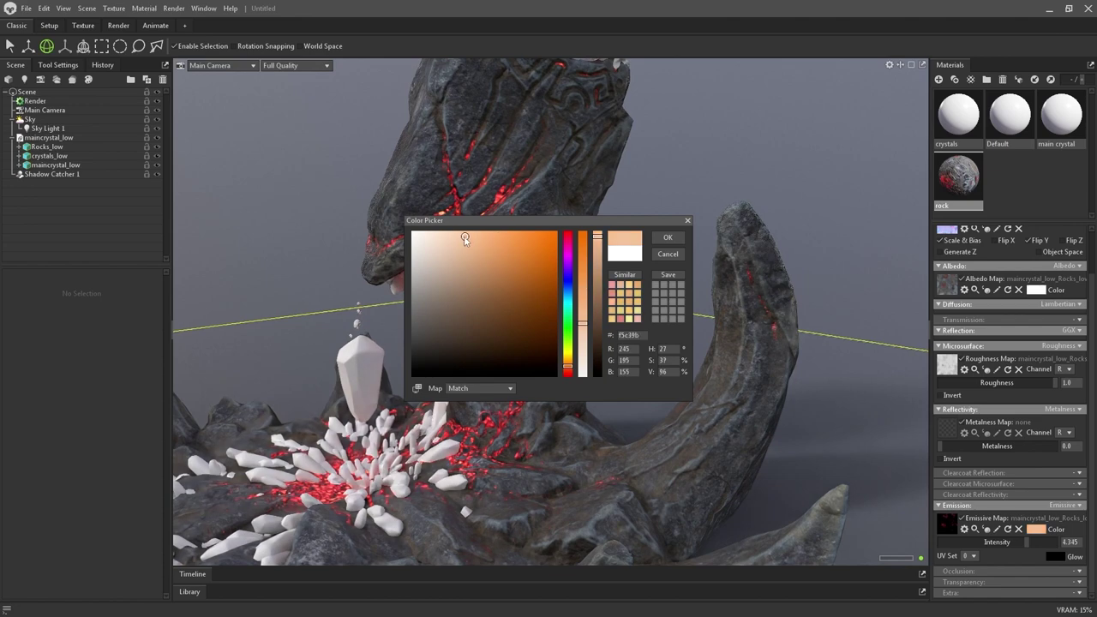
{"action": "left_click", "coordinate": [667, 237]}
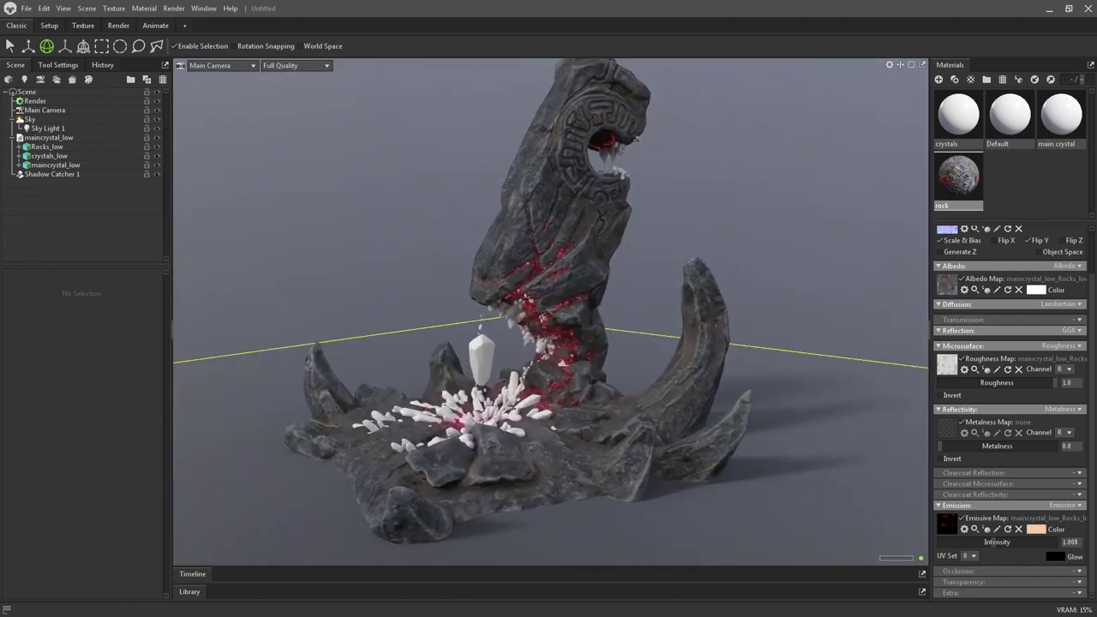
- Load the maincrystal texture maps into the main crystal material and set its transmission to Refraction
{"action": "left_click", "coordinate": [1060, 117]}
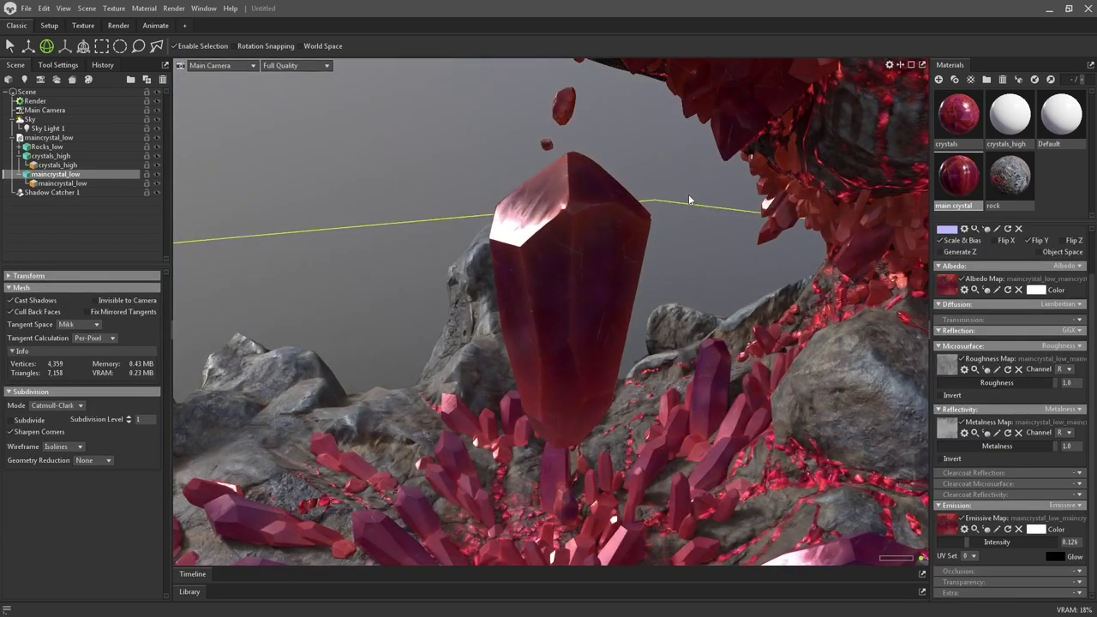
{"action": "left_click", "coordinate": [1079, 368]}
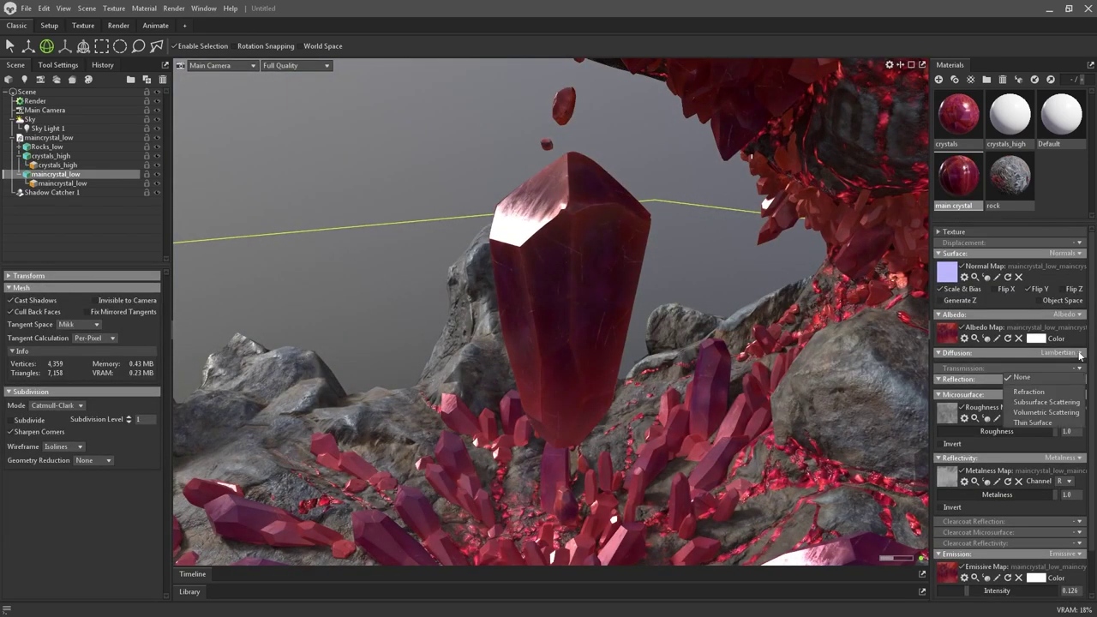
{"action": "left_click", "coordinate": [1033, 393]}
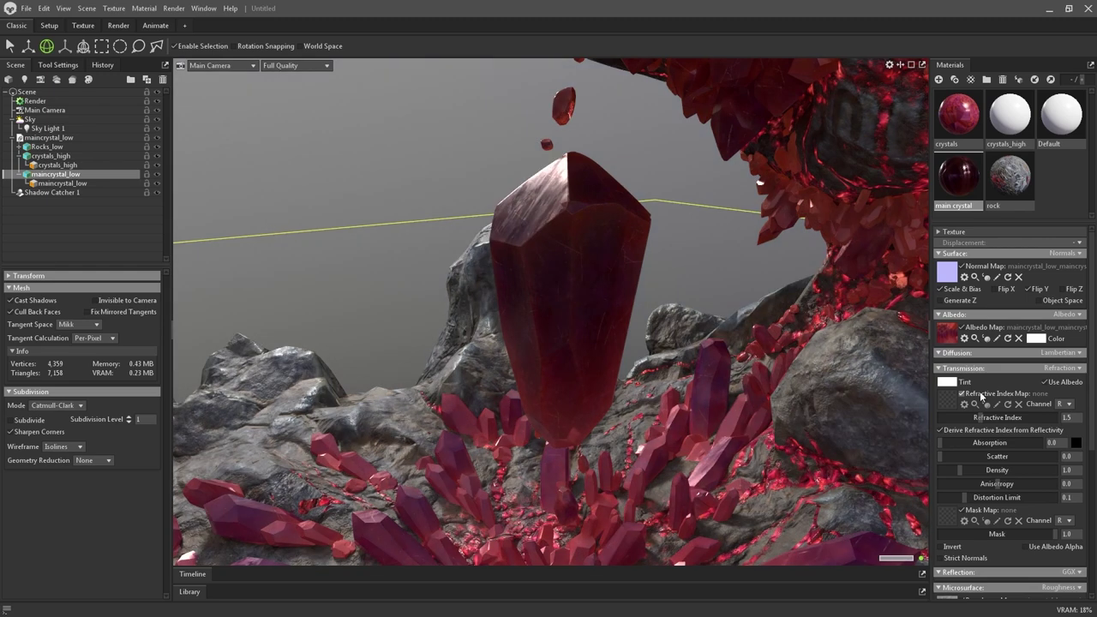
- Raise the ray tracing bounces to 8 and transmission to 6, and inspect the large crystal's refraction
{"action": "left_click", "coordinate": [35, 101]}
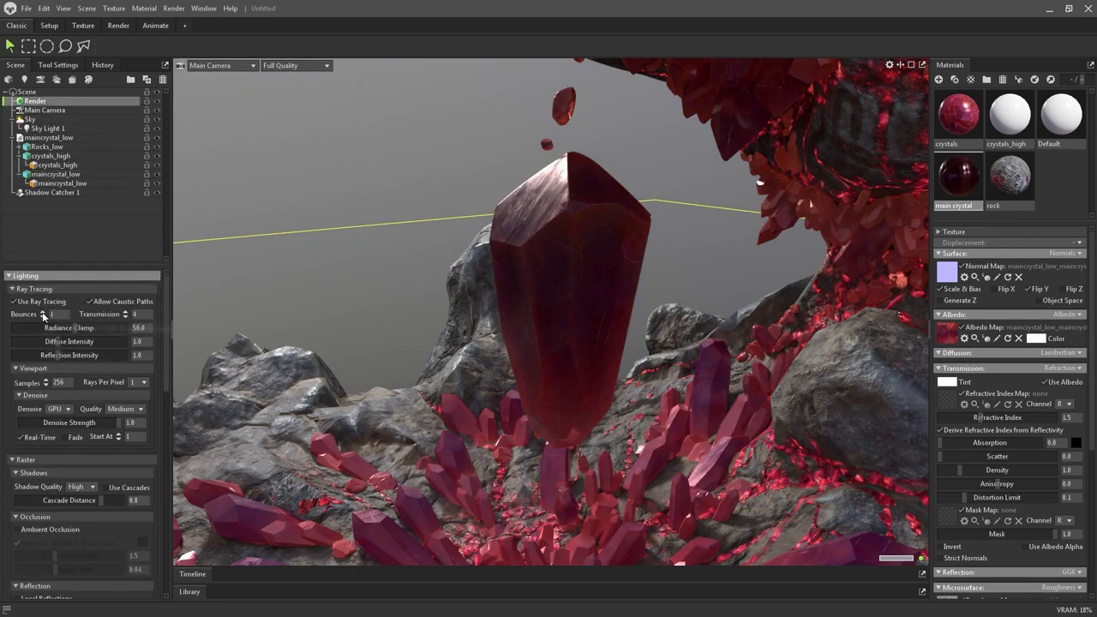
{"action": "left_click", "coordinate": [43, 313]}
{"action": "left_click", "coordinate": [43, 313]}
{"action": "left_click", "coordinate": [43, 313]}
{"action": "left_click", "coordinate": [126, 313]}
{"action": "left_click", "coordinate": [126, 313]}
{"action": "left_click_drag", "start_coordinate": [436, 276], "coordinate": [463, 269], "text": "alt"}
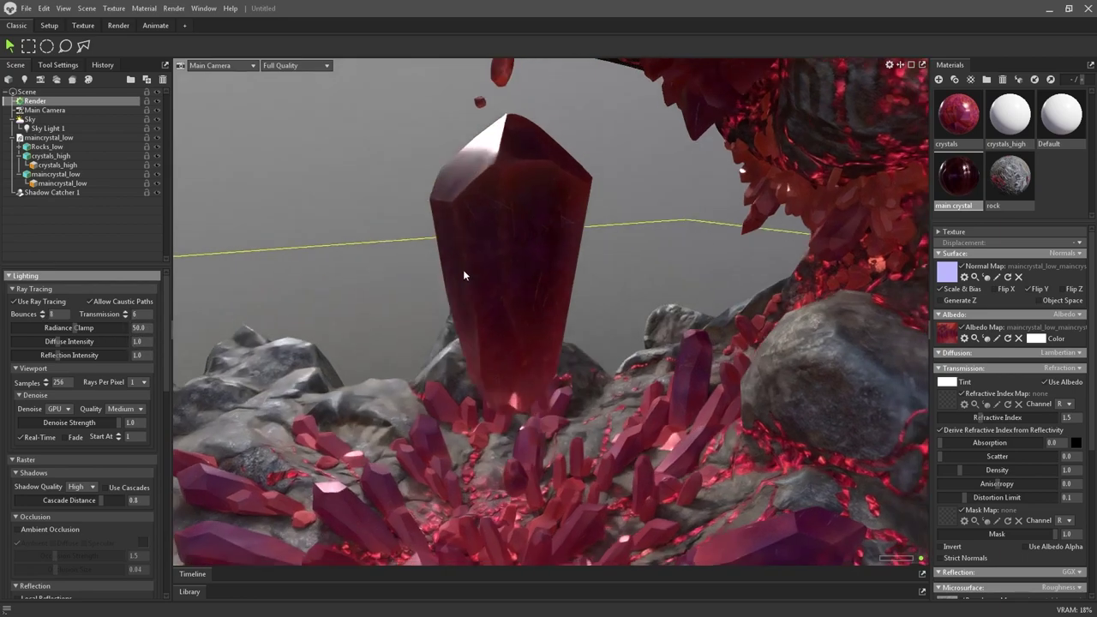
{"action": "scroll", "coordinate": [468, 261], "scroll_direction": "up", "scroll_amount": 5}
{"action": "middle_click_drag", "start_coordinate": [477, 214], "coordinate": [478, 277], "text": "alt"}
{"action": "left_click_drag", "start_coordinate": [478, 277], "coordinate": [473, 228], "text": "alt"}
{"action": "scroll", "coordinate": [981, 443], "scroll_direction": "down", "scroll_amount": 3}
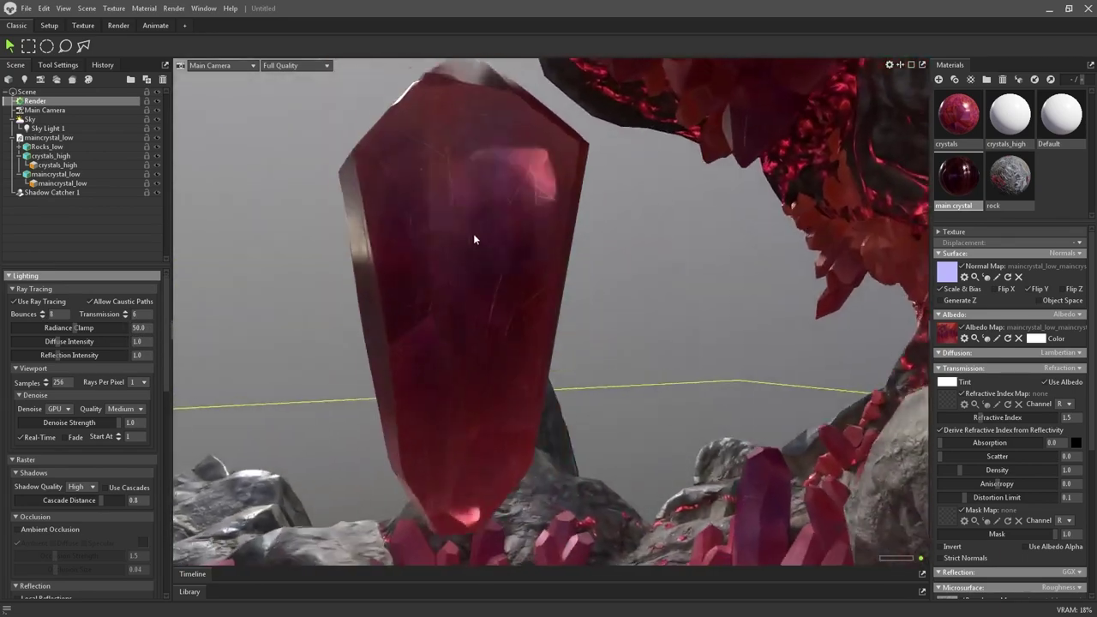
{"action": "scroll", "coordinate": [982, 439], "scroll_direction": "up", "scroll_amount": 3}
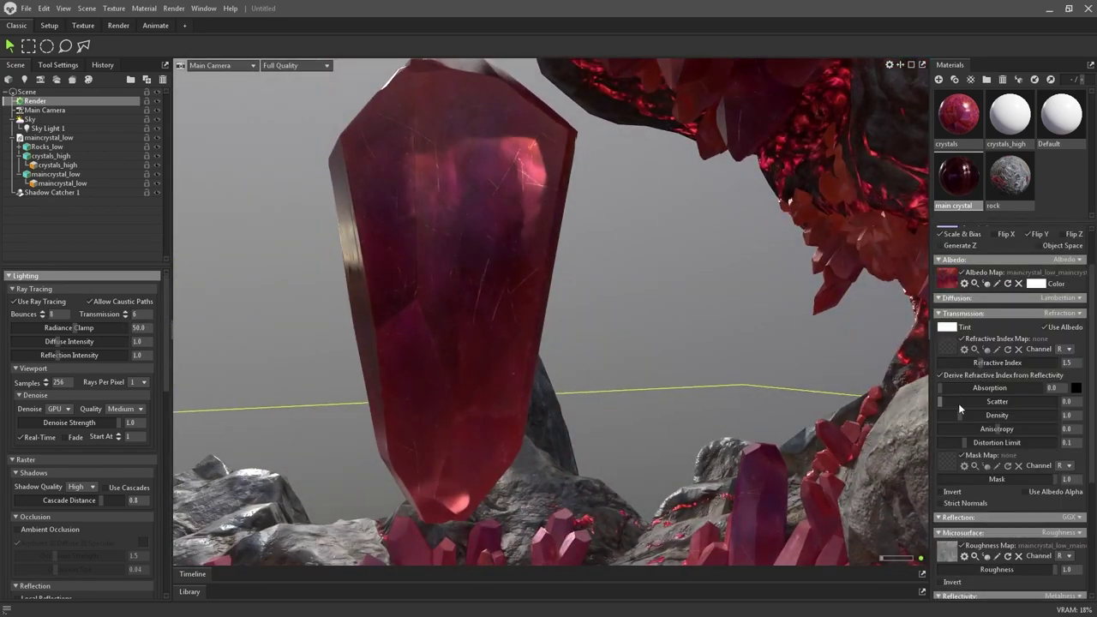
- Set the main crystal's scatter to 0.002 and raise the ray tracing bounces to 12 and transmission to 8
{"action": "left_click_drag", "start_coordinate": [941, 403], "coordinate": [943, 404]}
{"action": "left_click", "coordinate": [44, 313]}
{"action": "left_click", "coordinate": [44, 313]}
{"action": "left_click", "coordinate": [125, 313]}
{"action": "left_click", "coordinate": [125, 313]}
{"action": "left_click", "coordinate": [44, 313]}
{"action": "left_click", "coordinate": [44, 313]}
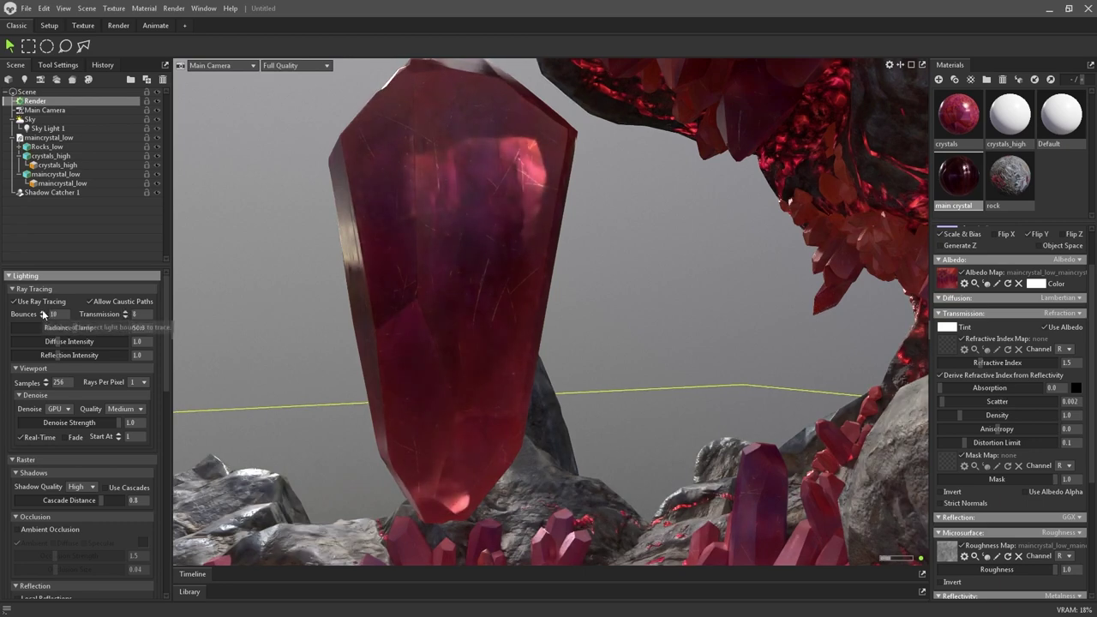
- Compare the main crystal with its roughness map turned off and back on
{"action": "left_click_drag", "start_coordinate": [410, 302], "coordinate": [467, 297], "text": "alt"}
{"action": "scroll", "coordinate": [963, 429], "scroll_direction": "down", "scroll_amount": 4}
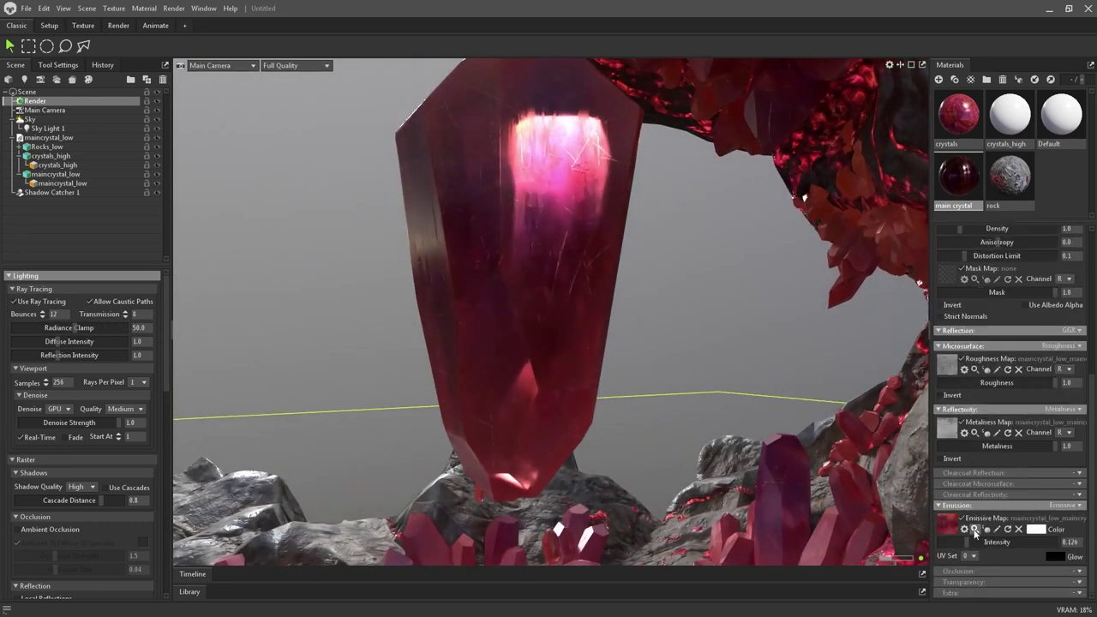
{"action": "left_click", "coordinate": [961, 359]}
{"action": "left_click_drag", "start_coordinate": [437, 295], "coordinate": [782, 459]}
{"action": "left_click", "coordinate": [962, 359]}
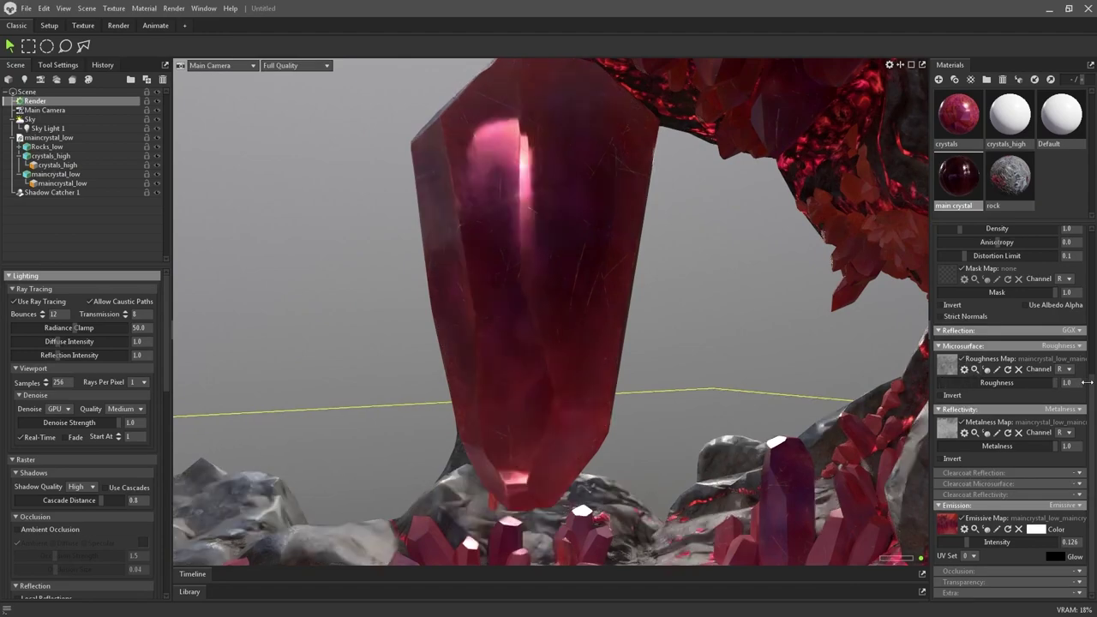
- Set the omni light's colour to a deep crimson red and its brightness to 5.913
{"action": "left_click_drag", "start_coordinate": [729, 368], "coordinate": [500, 380]}
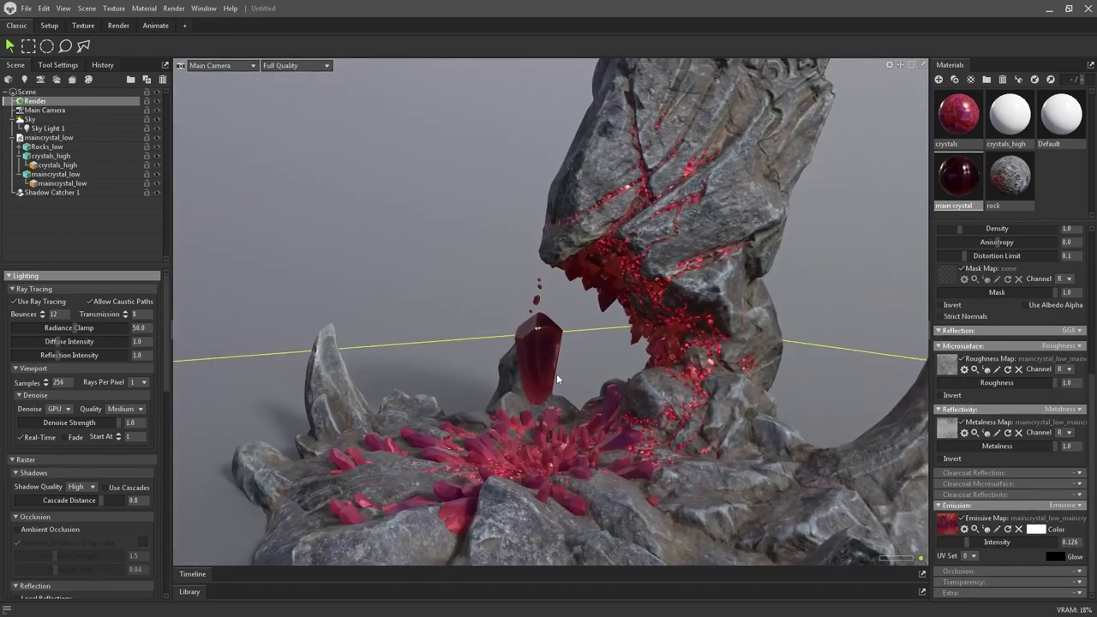
{"action": "left_click_drag", "start_coordinate": [557, 373], "coordinate": [526, 360]}
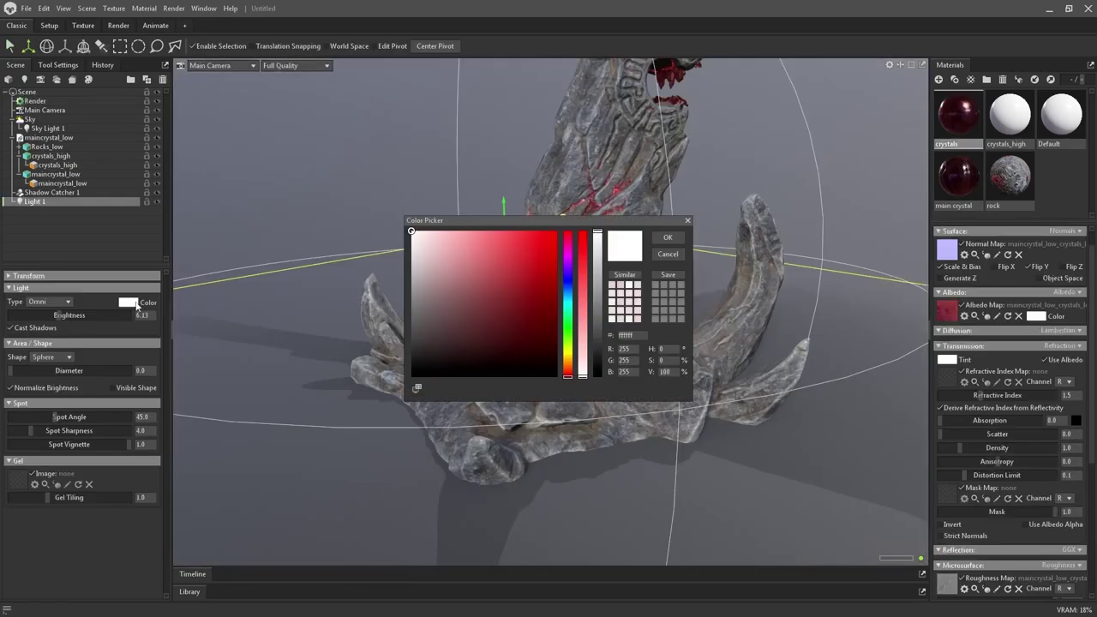
{"action": "left_click", "coordinate": [547, 262]}
{"action": "left_click", "coordinate": [568, 249]}
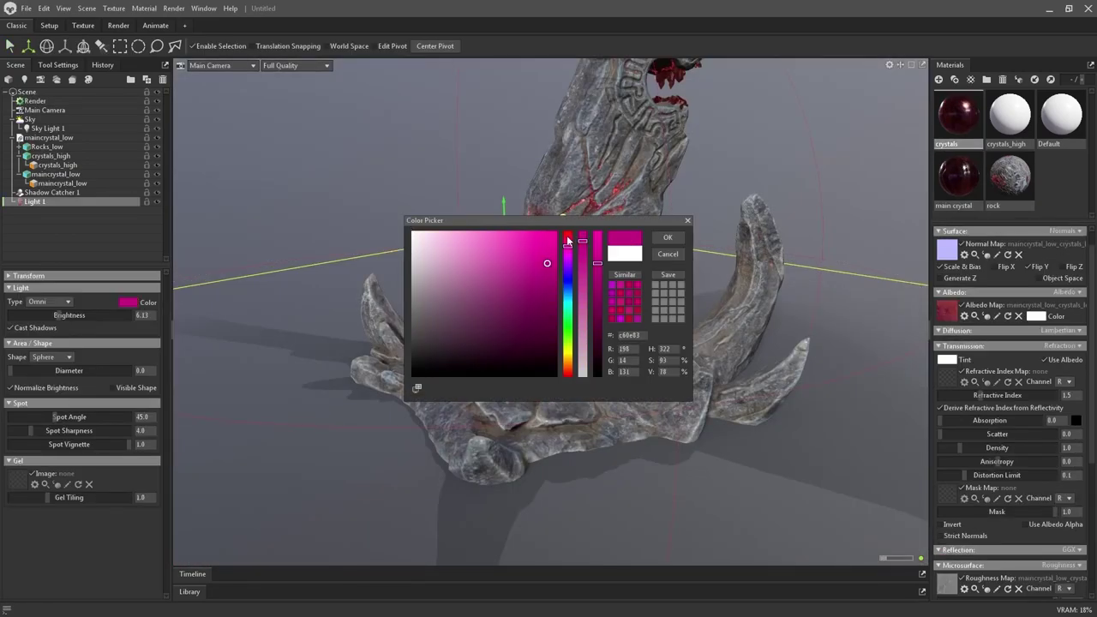
{"action": "left_click", "coordinate": [567, 238]}
{"action": "left_click", "coordinate": [668, 238]}
{"action": "mouse_move", "coordinate": [63, 315]}
{"action": "left_mouse_down"}
{"action": "mouse_move", "coordinate": [74, 315]}
{"action": "mouse_move", "coordinate": [60, 314]}
{"action": "left_mouse_up"}
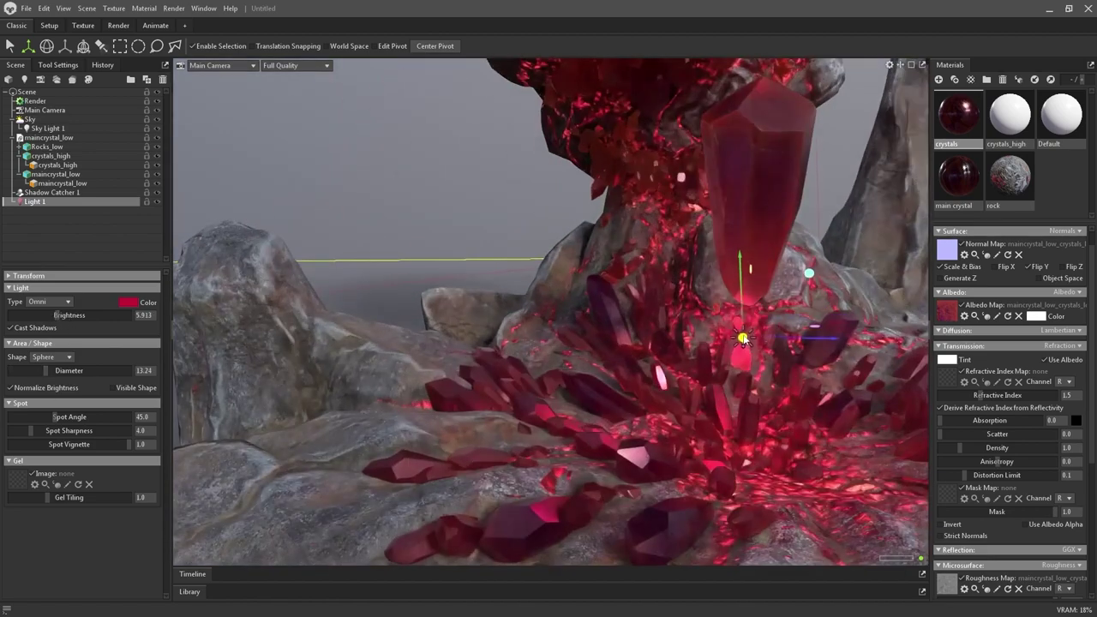
- Move the red omni light from the base of the crystal cluster up beside the floating main crystal
{"action": "left_click_drag", "start_coordinate": [744, 340], "coordinate": [653, 329], "text": "alt"}
{"action": "left_click_drag", "start_coordinate": [536, 278], "coordinate": [538, 343]}
{"action": "left_click_drag", "start_coordinate": [565, 343], "coordinate": [660, 340], "text": "alt"}
{"action": "middle_click_drag", "start_coordinate": [728, 330], "coordinate": [592, 350], "text": "alt"}
{"action": "left_click_drag", "start_coordinate": [598, 341], "coordinate": [583, 159]}
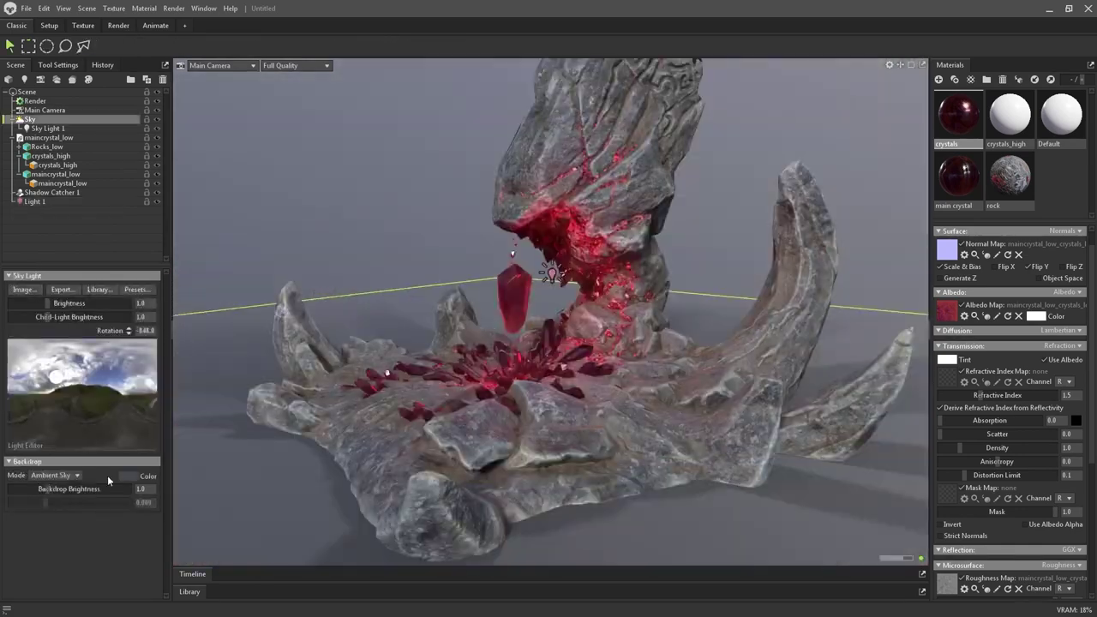
- Switch the sky's backdrop mode to Color and set the backdrop colour to near-black grey
{"action": "left_click", "coordinate": [55, 475]}
{"action": "left_click", "coordinate": [61, 484]}
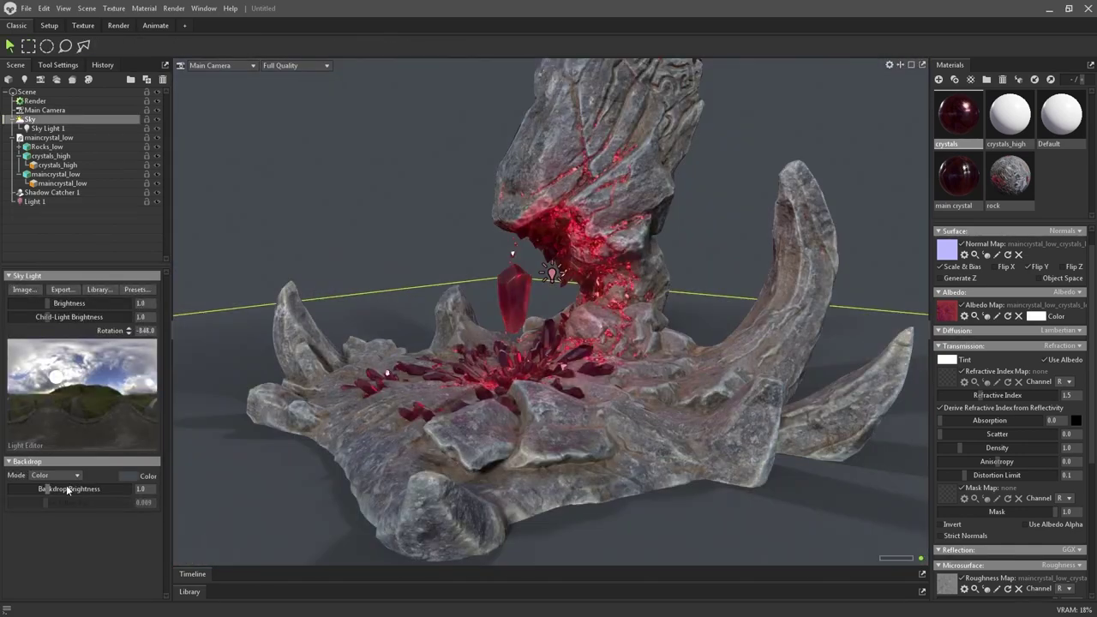
{"action": "left_click", "coordinate": [127, 476]}
{"action": "left_click", "coordinate": [677, 240]}
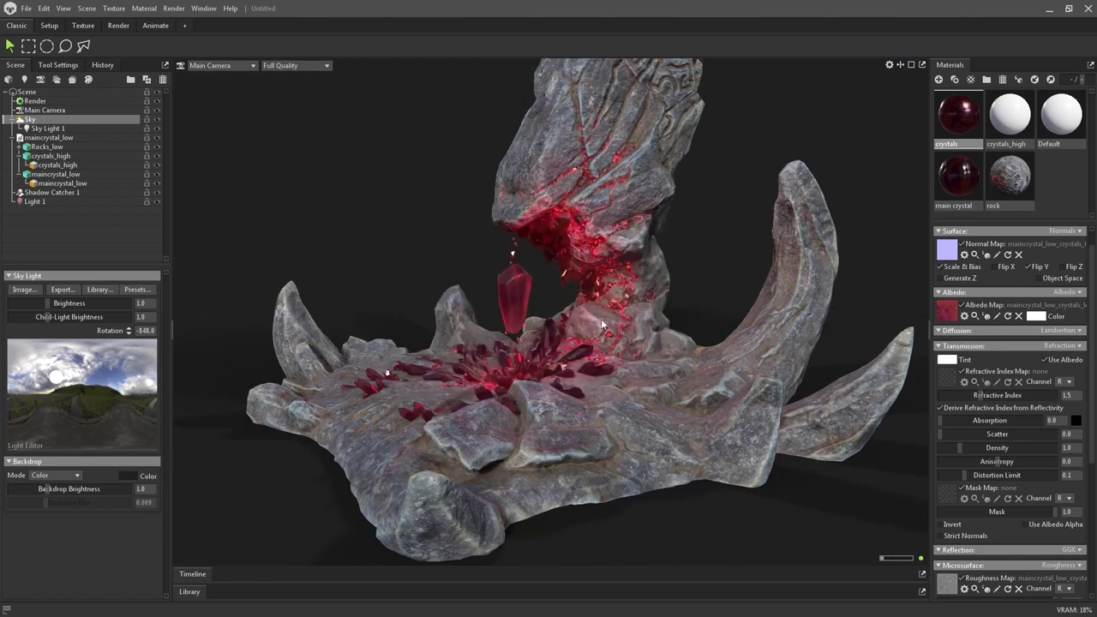
- Rotate the sky lighting around the model and frame the whole rock sculpture against the dark backdrop
{"action": "left_click_drag", "start_coordinate": [601, 319], "coordinate": [532, 248]}
{"action": "middle_click_drag", "start_coordinate": [383, 234], "coordinate": [403, 263]}
{"action": "scroll", "coordinate": [404, 263], "scroll_direction": "down", "scroll_amount": 2}
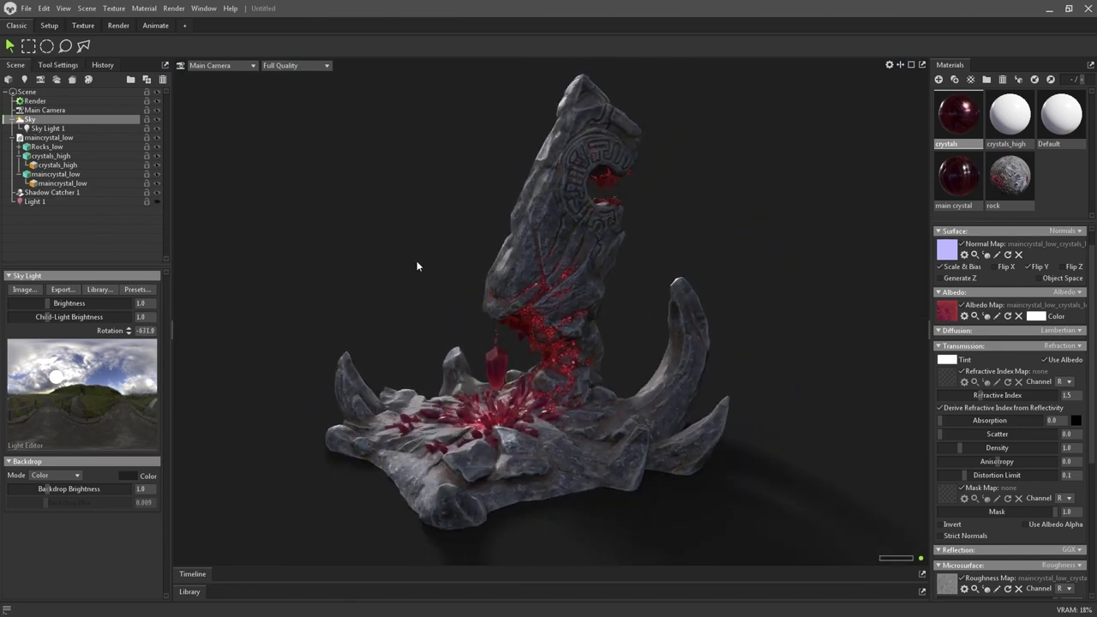